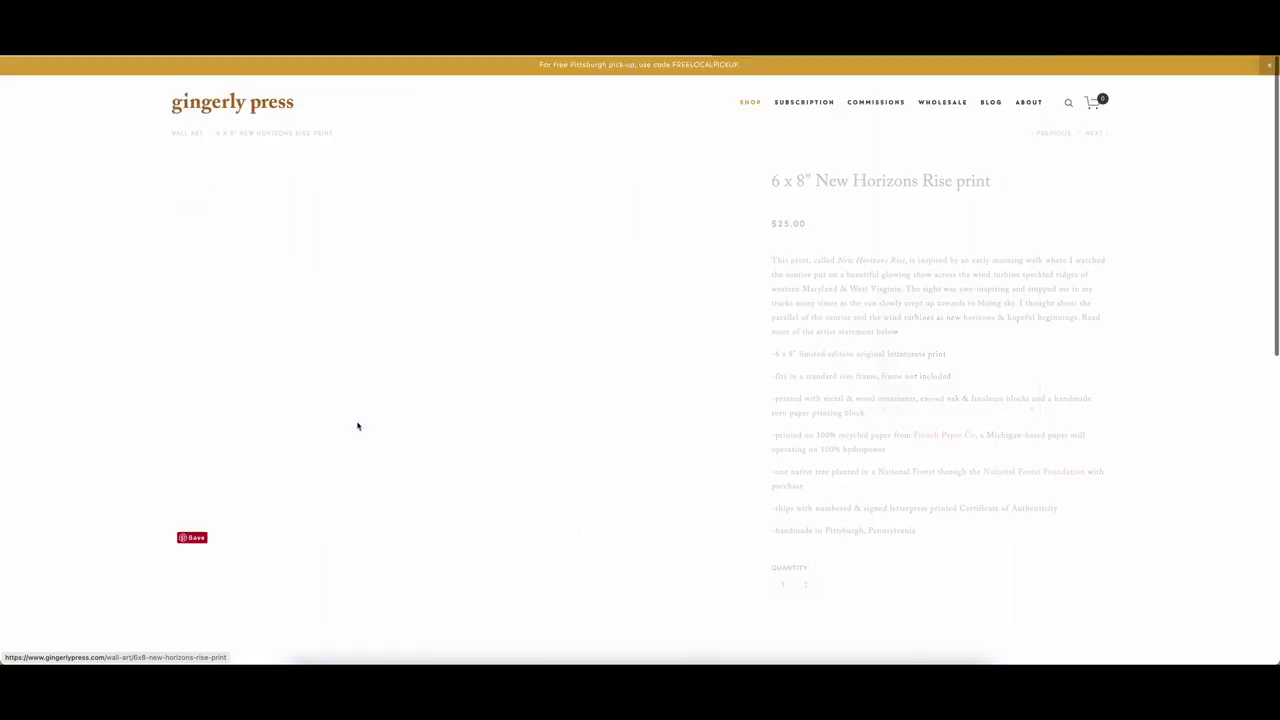
# Step: Capture a screenshot of the New Horizons Rise print artwork between its two wooden hanger bars
pyautogui.scroll(-1, 357, 423)
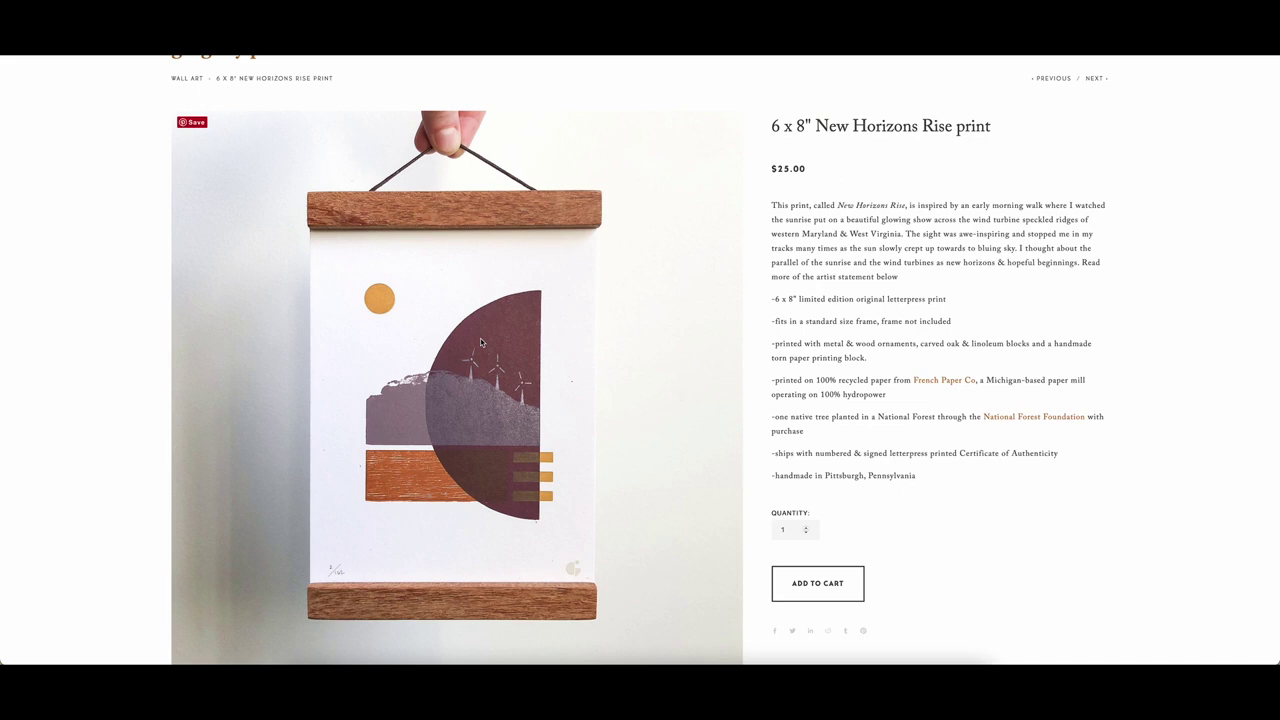
pyautogui.press('super+shift+4')
pyautogui.moveTo(306, 228); pyautogui.dragTo(596, 584)
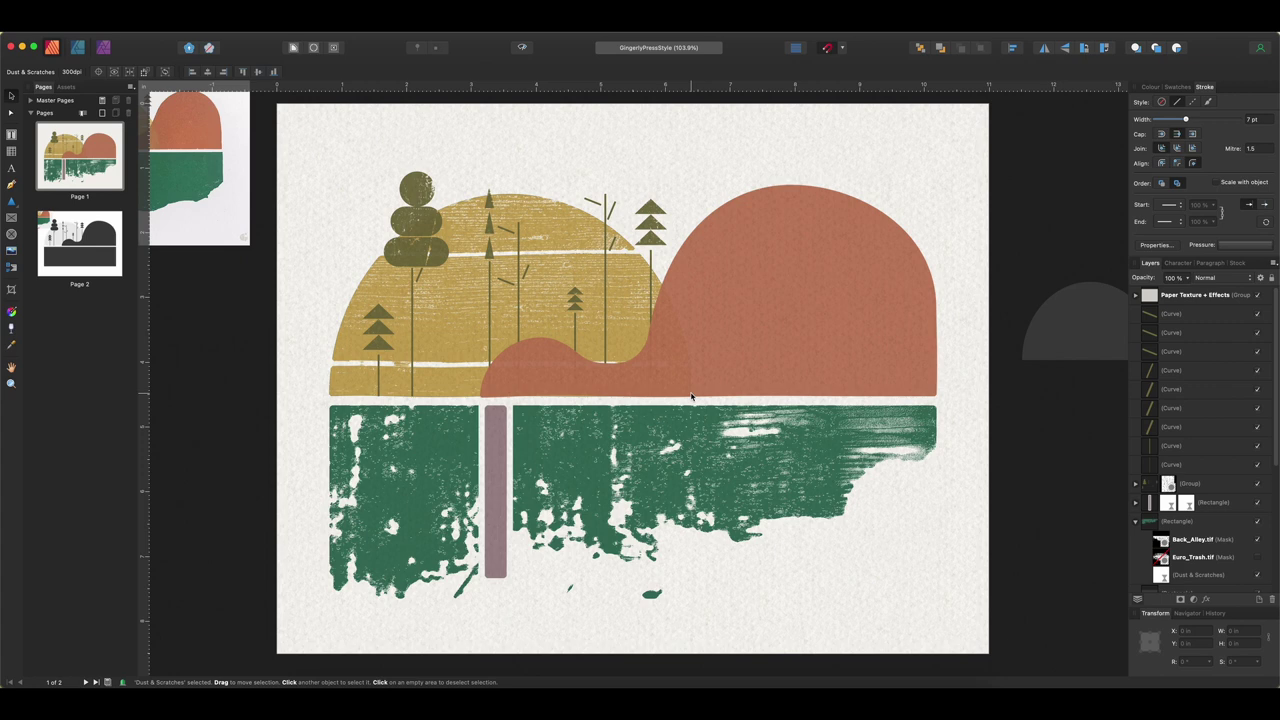
# Step: In Affinity Publisher, start a new print document with a page width of 6 in and a page height of 8 in
pyautogui.hscroll(-5, 680, 392)
pyautogui.scroll(2, 680, 392)
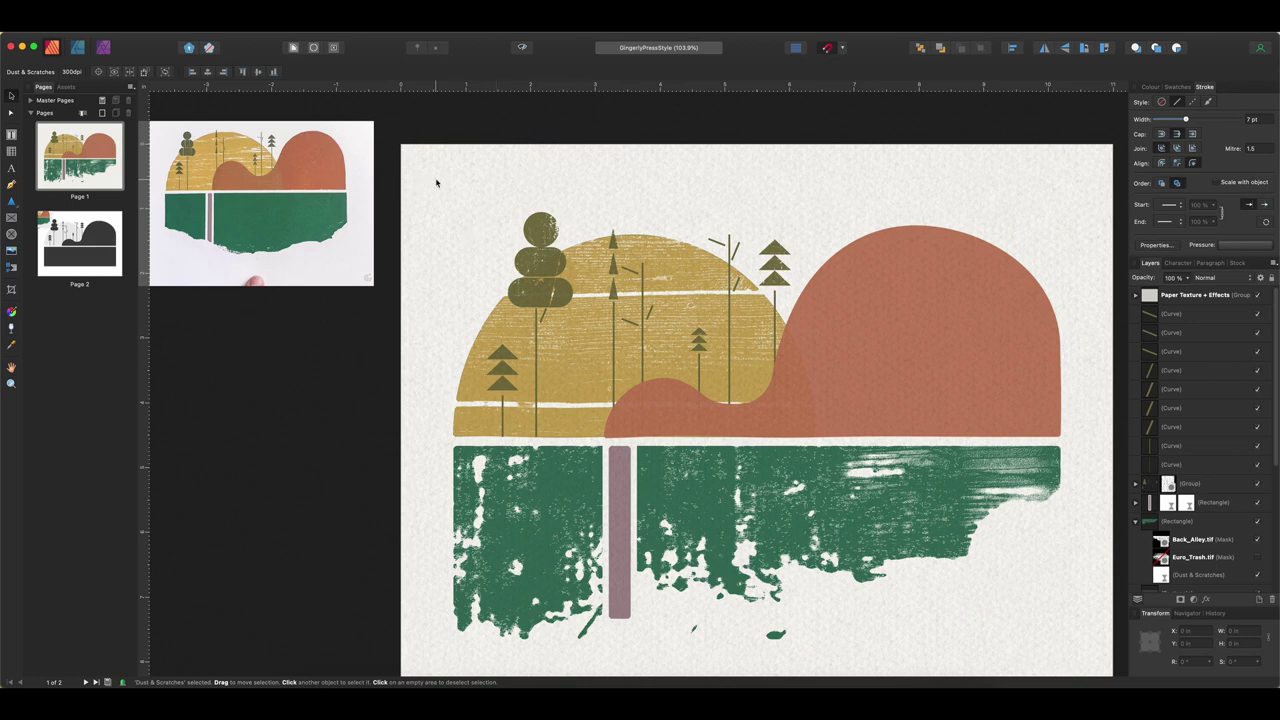
pyautogui.click(112, 27)
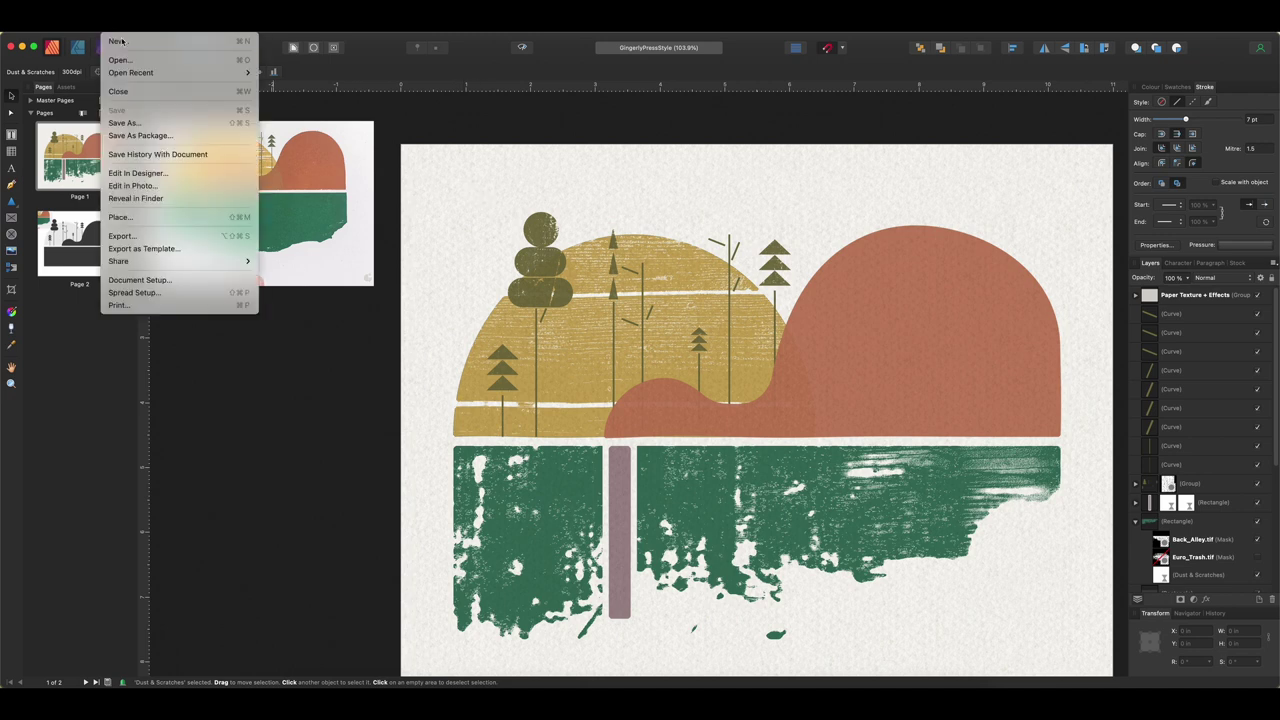
pyautogui.click(133, 45)
pyautogui.click(788, 202)
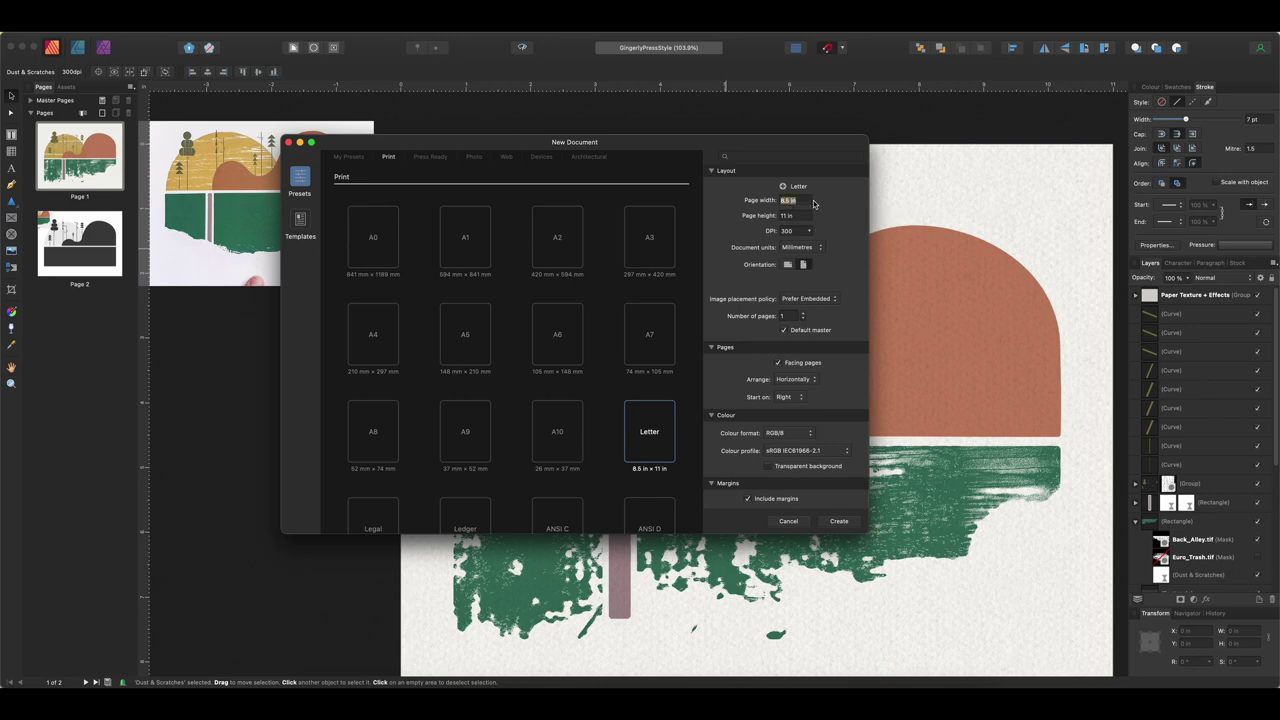
pyautogui.click(797, 201)
pyautogui.press('BackSpace')
pyautogui.press('BackSpace')
pyautogui.press('BackSpace')
pyautogui.write('6')
pyautogui.click(786, 216)
pyautogui.press('BackSpace')
pyautogui.write('8')
pyautogui.press('Tab')
# Step: Set the document units to inches, turn off facing pages and create the document
pyautogui.click(803, 248)
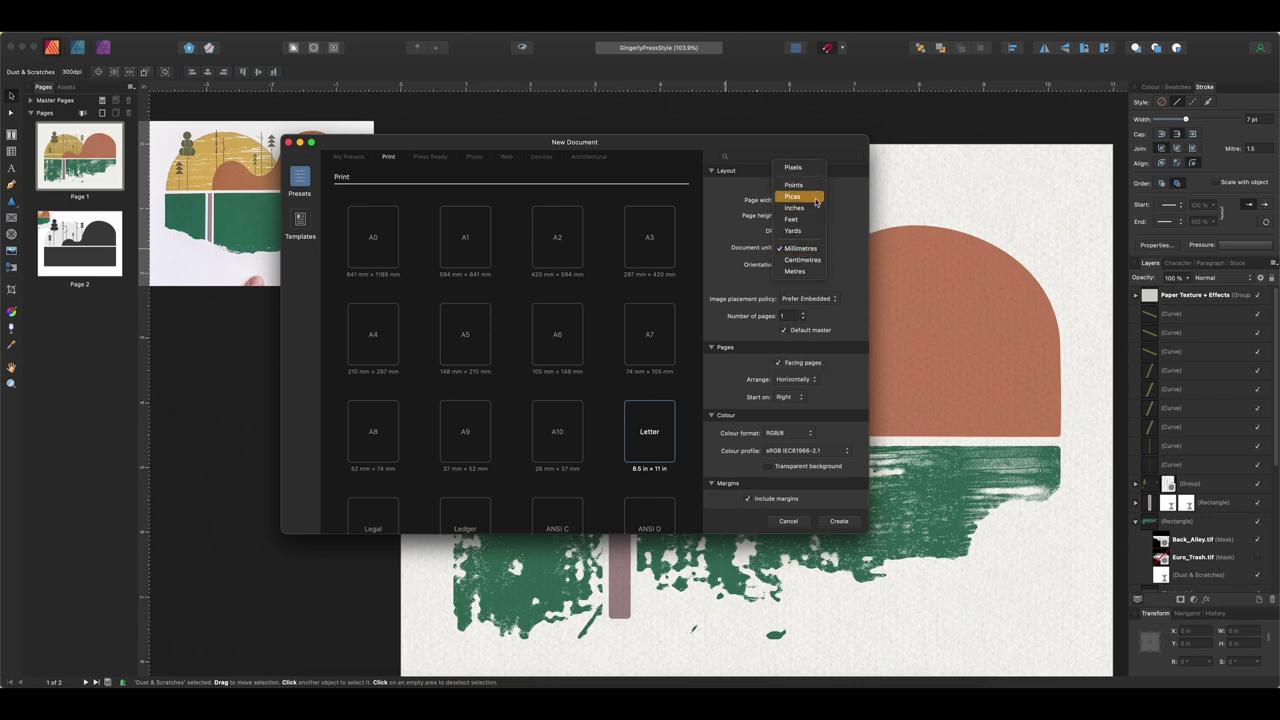
pyautogui.click(805, 208)
pyautogui.click(778, 360)
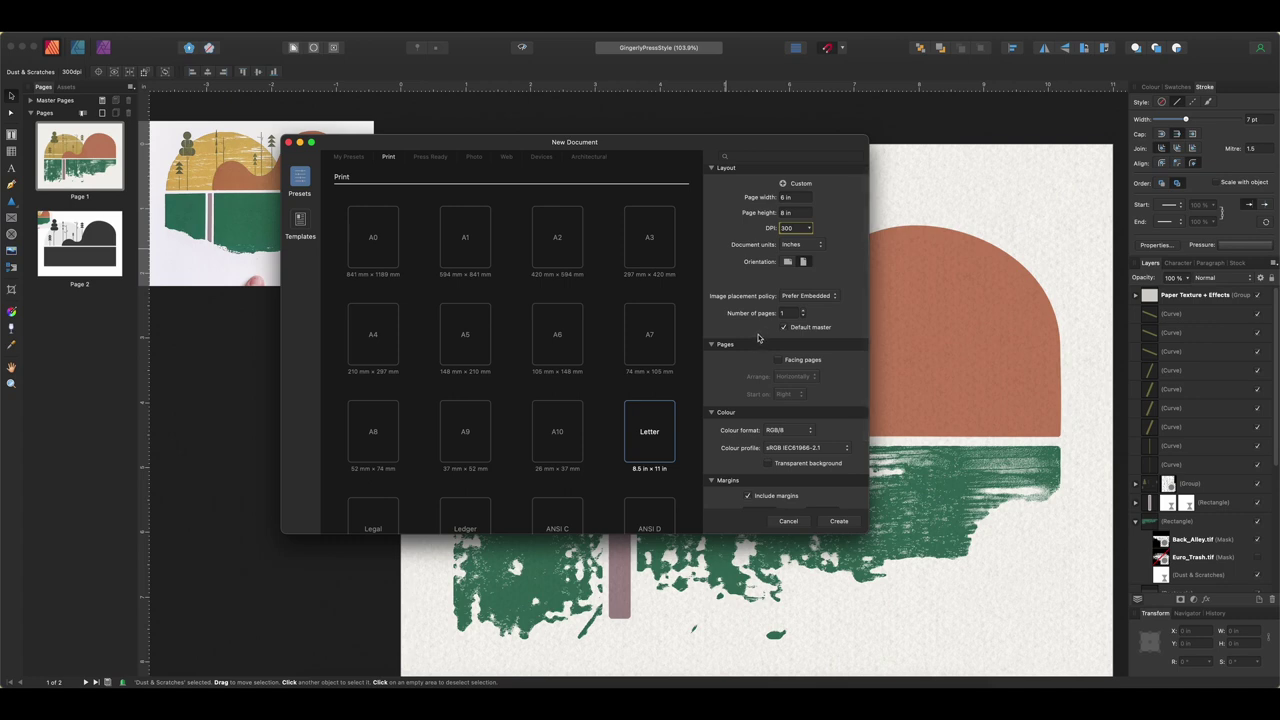
pyautogui.scroll(-3, 758, 338)
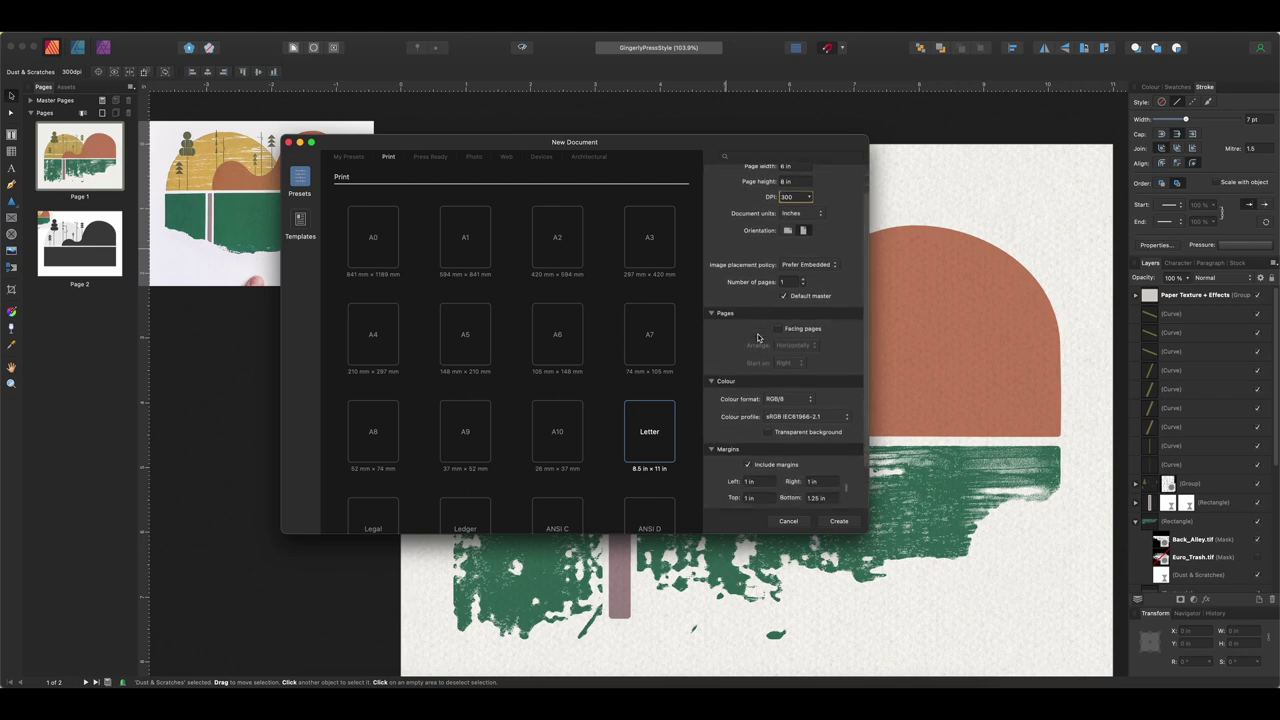
pyautogui.scroll(-1, 722, 343)
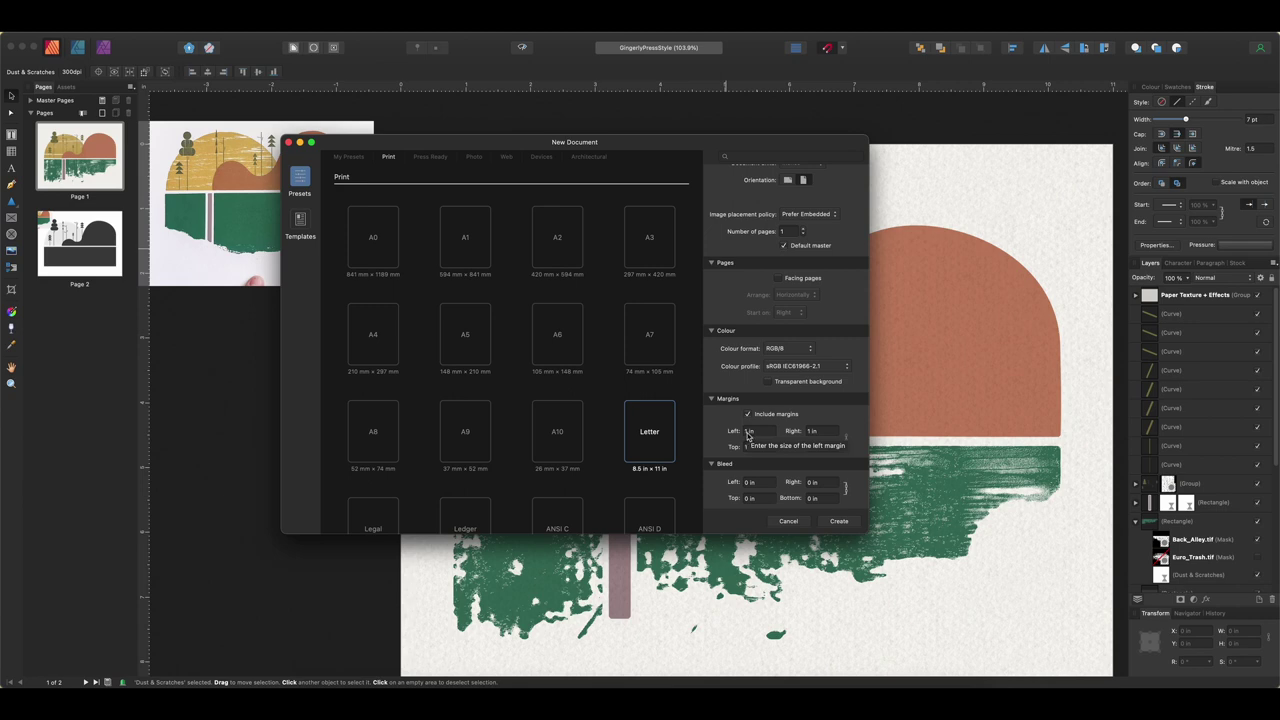
pyautogui.click(839, 523)
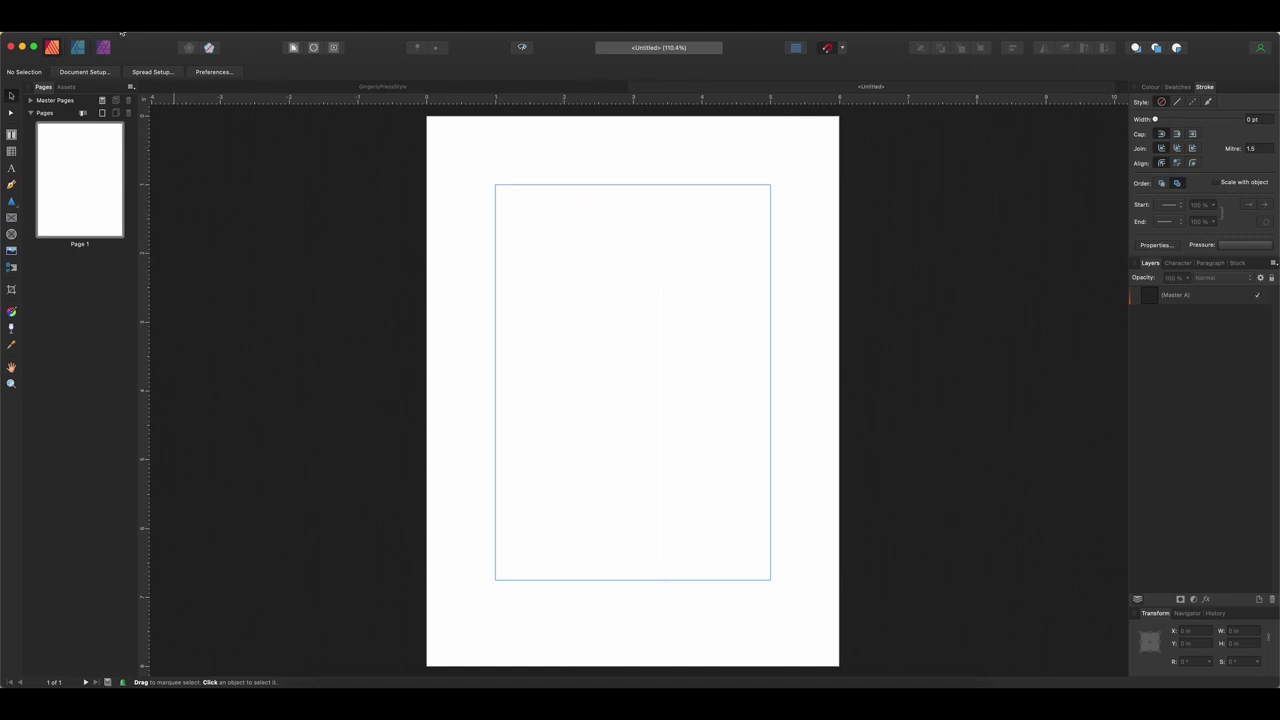
# Step: Place the captured print screenshot on the pasteboard left of the page, about 2.63 by 3.23 in
pyautogui.click(12, 253)
pyautogui.moveTo(190, 133); pyautogui.dragTo(419, 308)
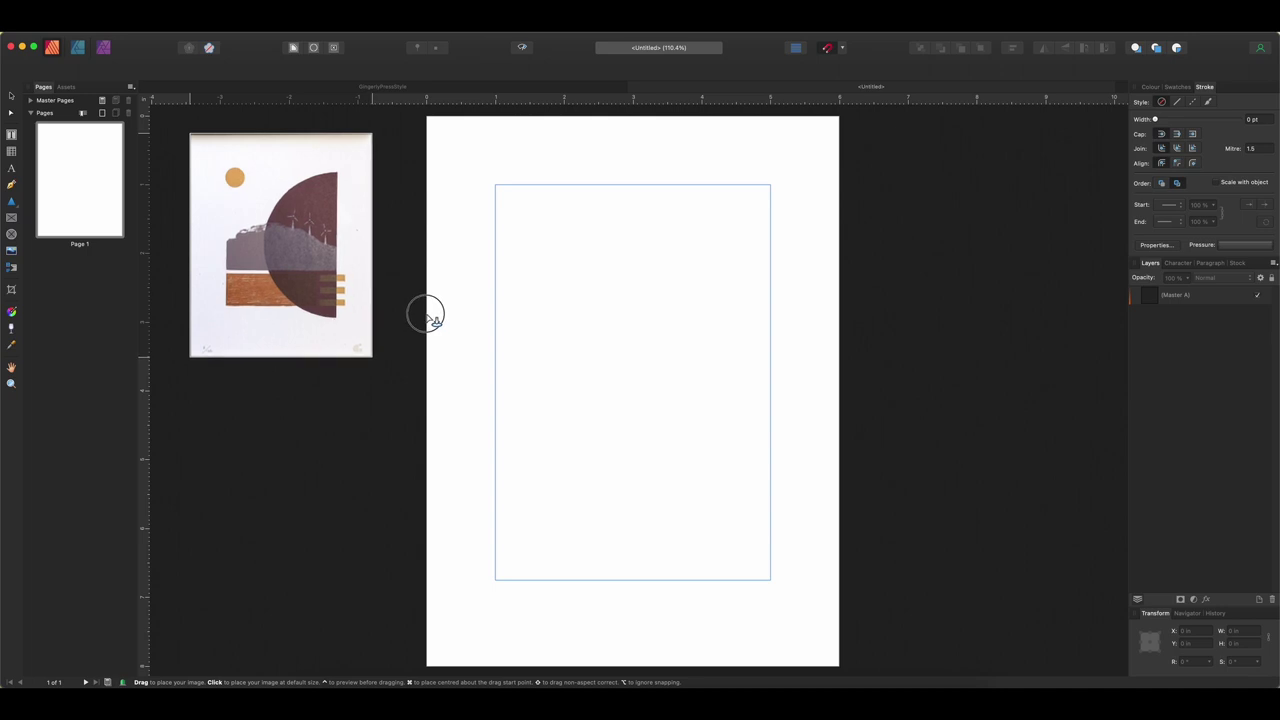
pyautogui.click(425, 310)
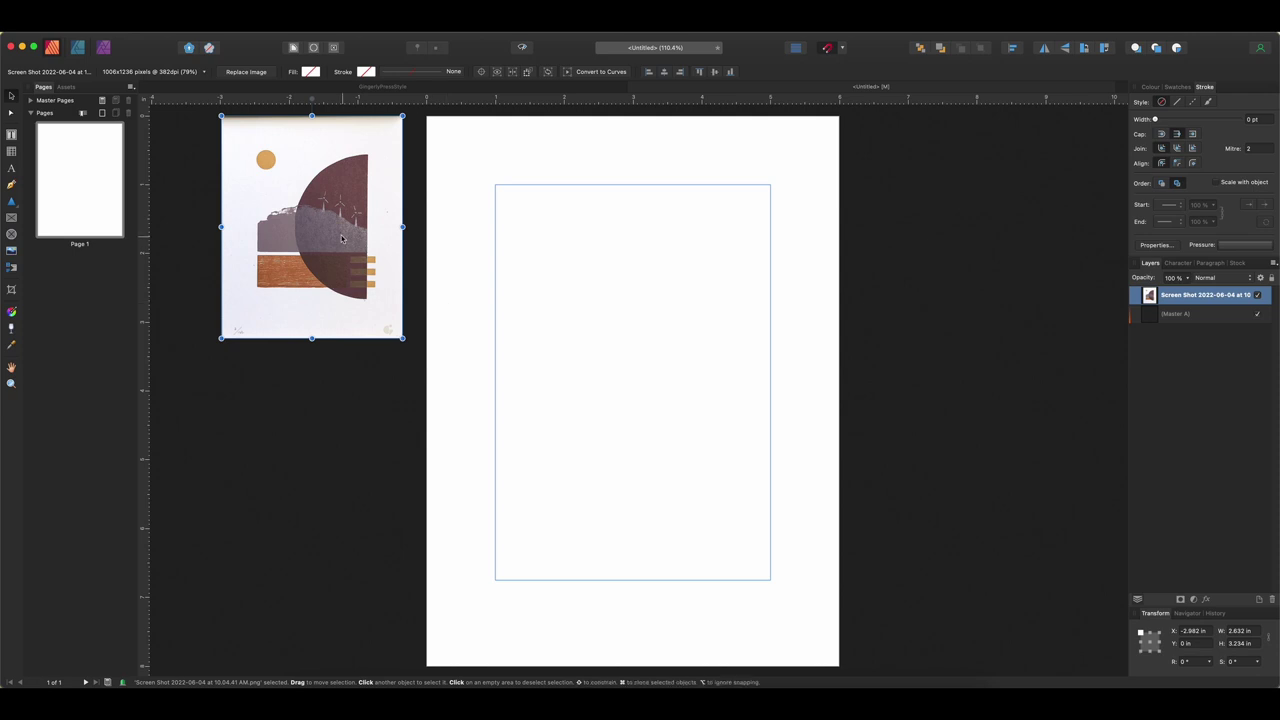
# Step: Draw a 5.75 in circle centred on the right margin line, spanning from the top margin to the bottom margin
pyautogui.scroll(5, 330, 221)
pyautogui.scroll(4, 329, 221)
pyautogui.hscroll(-3, 329, 221)
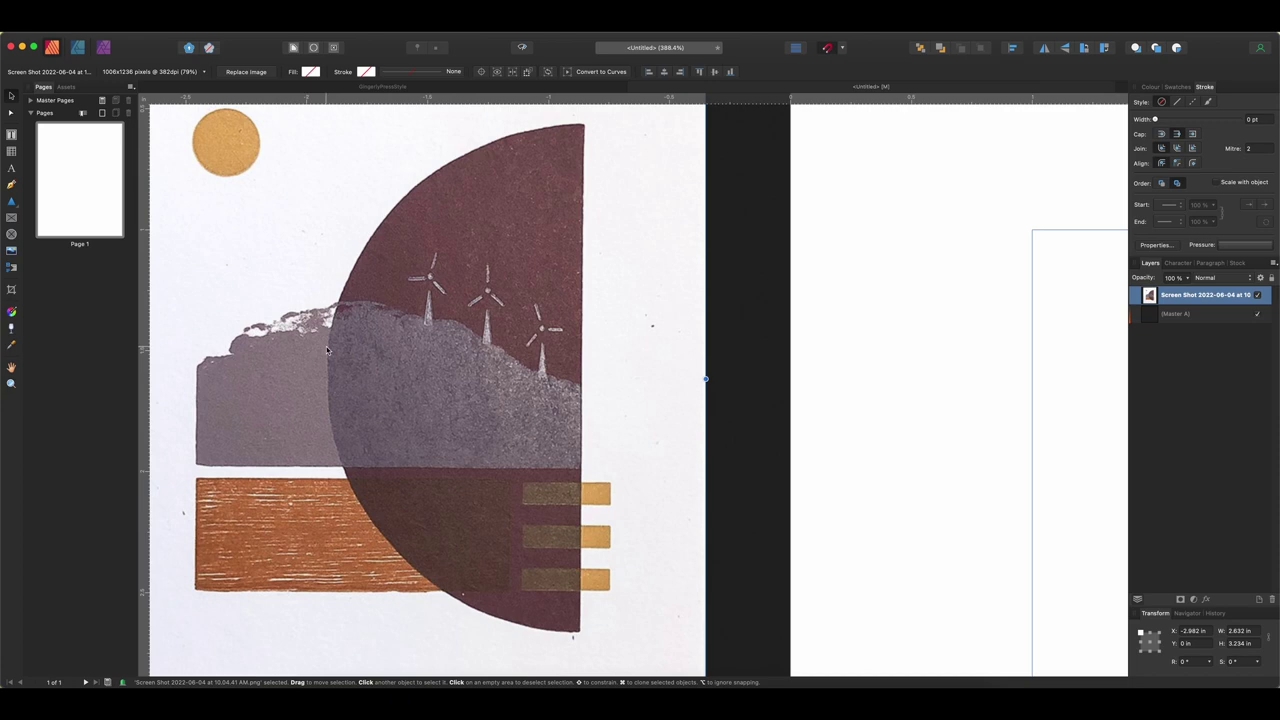
pyautogui.scroll(-4, 326, 349)
pyautogui.hscroll(3, 326, 349)
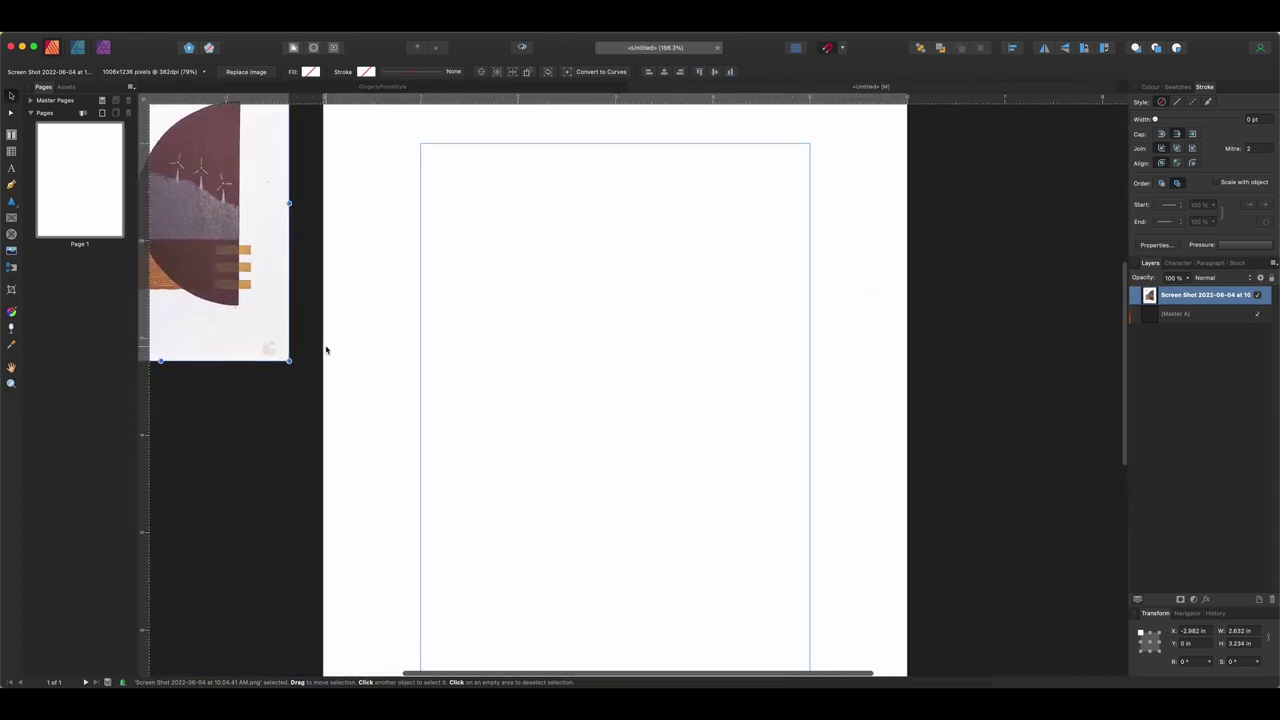
pyautogui.scroll(-3, 326, 349)
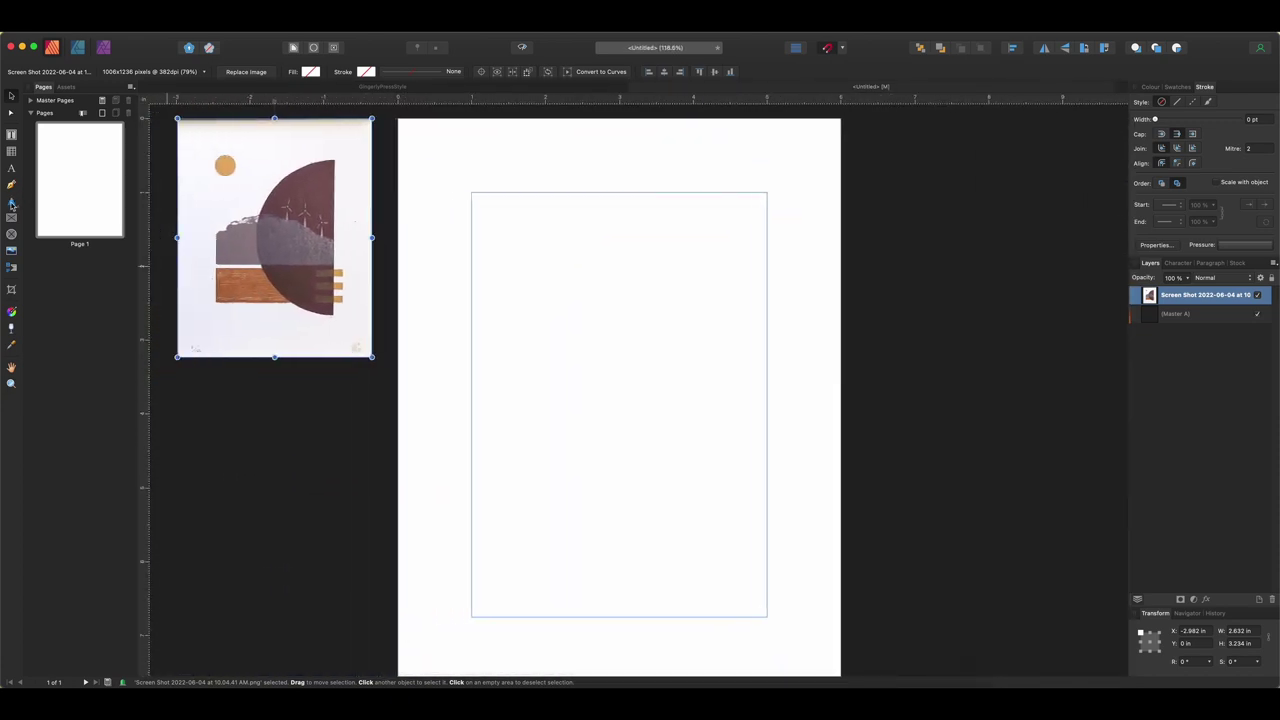
pyautogui.click(11, 204)
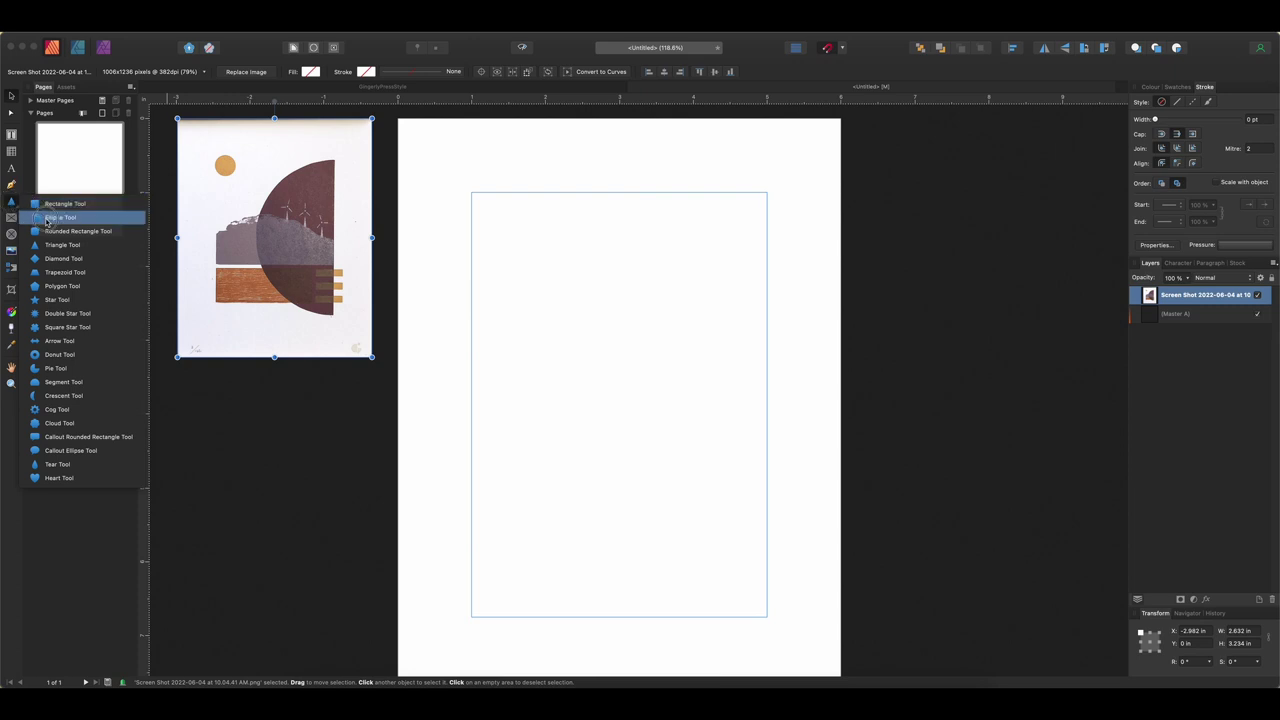
pyautogui.click(46, 218)
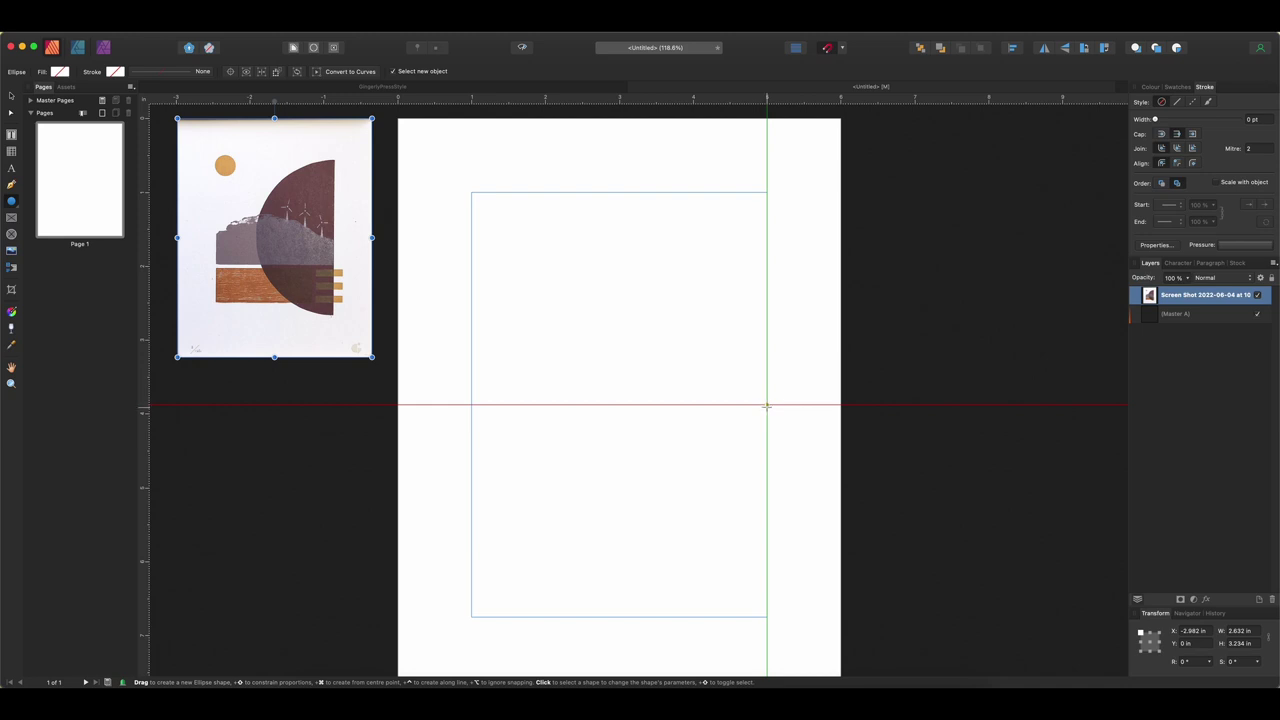
pyautogui.moveTo(767, 405); pyautogui.dragTo(800, 447)
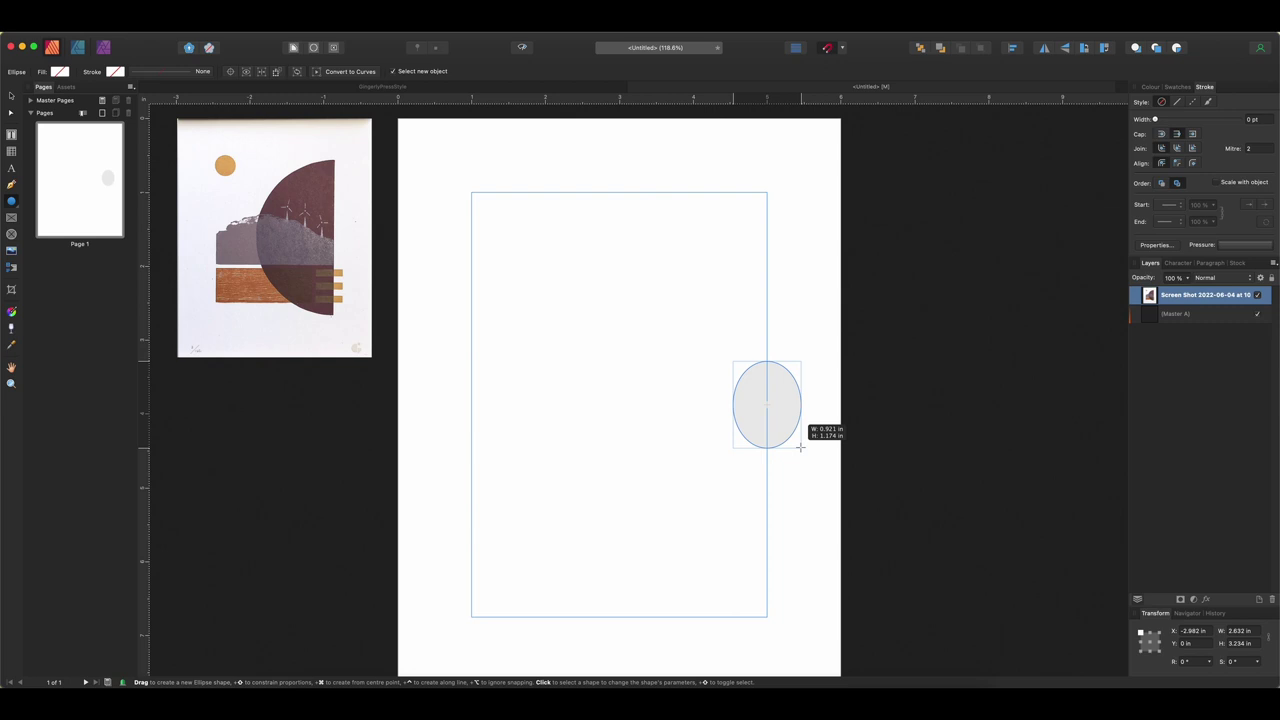
pyautogui.moveTo(800, 447); pyautogui.dragTo(836, 490)
pyautogui.scroll(5, 837, 486)
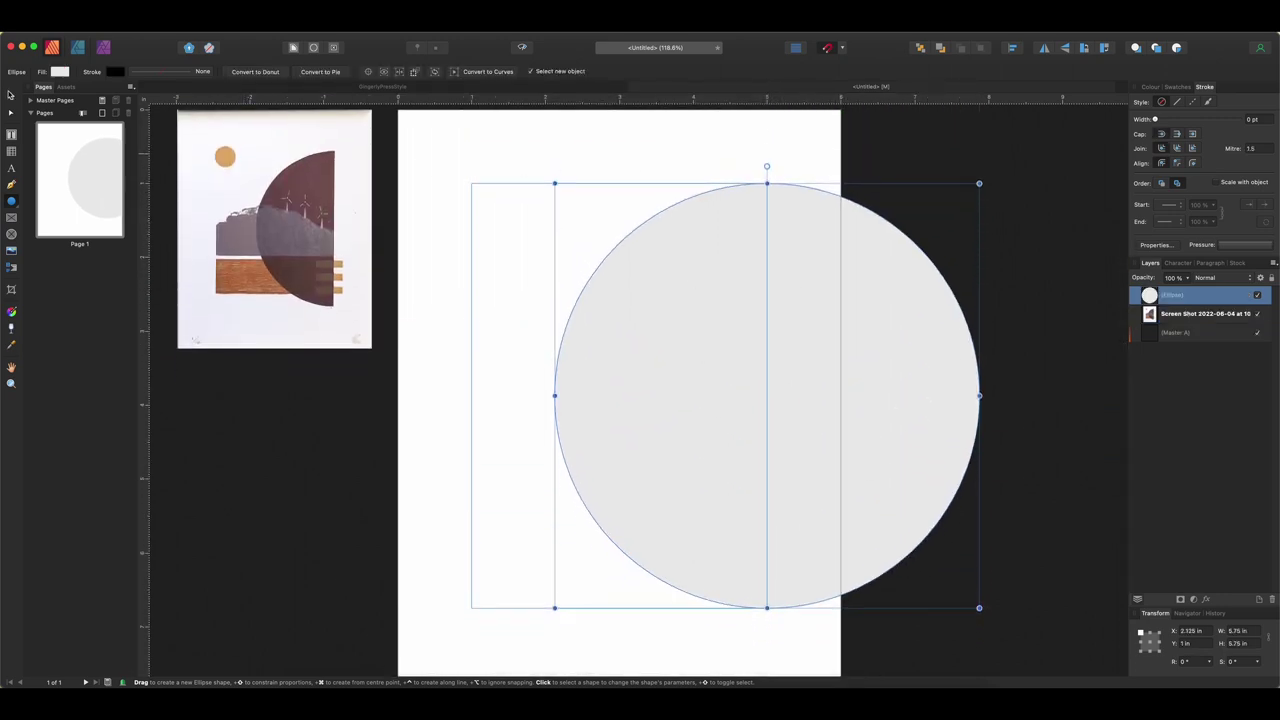
pyautogui.click(11, 95)
pyautogui.click(390, 410)
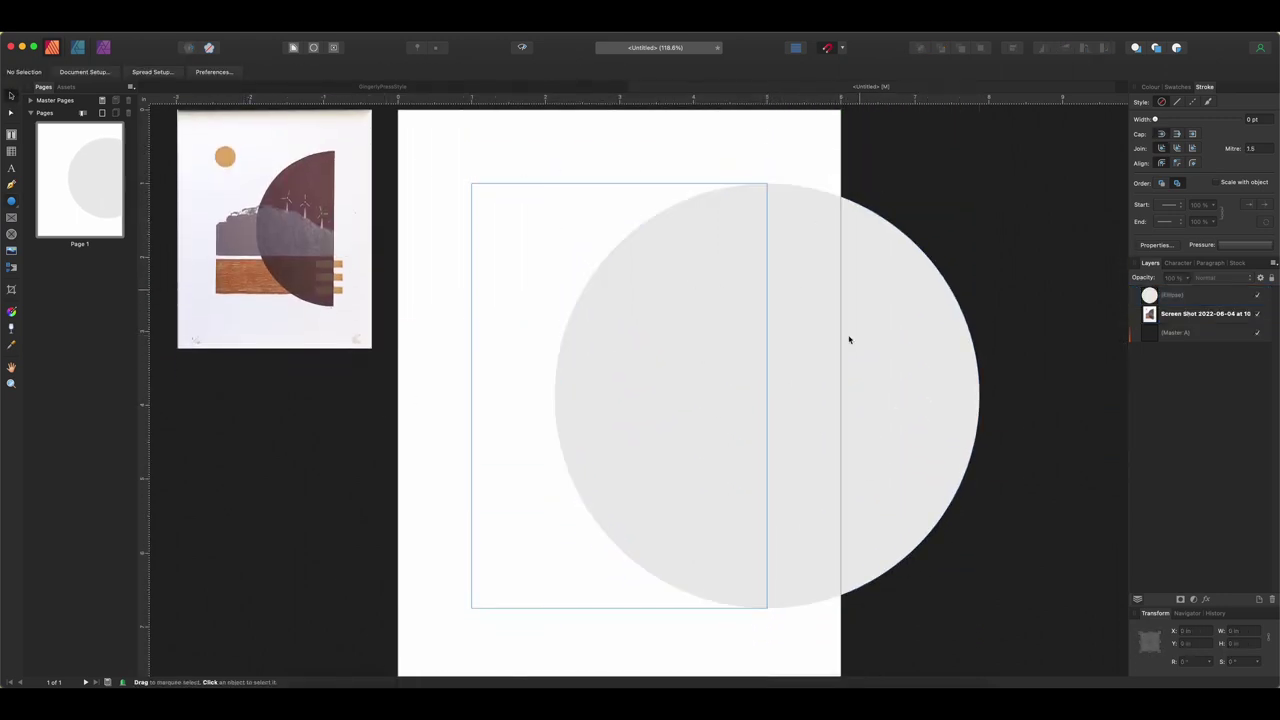
# Step: Draw a rectangle about 3.15 by 6.49 in from the right margin line outward, covering the circle's right half
pyautogui.scroll(-2, 773, 309)
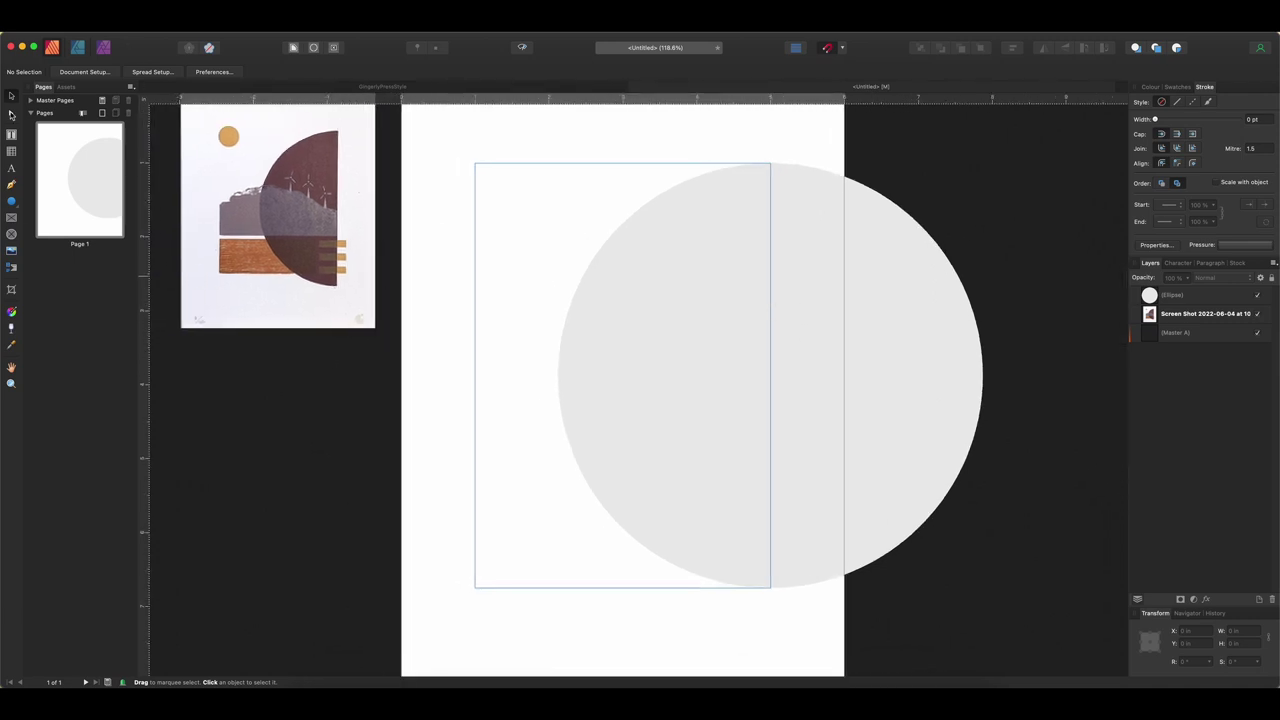
pyautogui.click(12, 200)
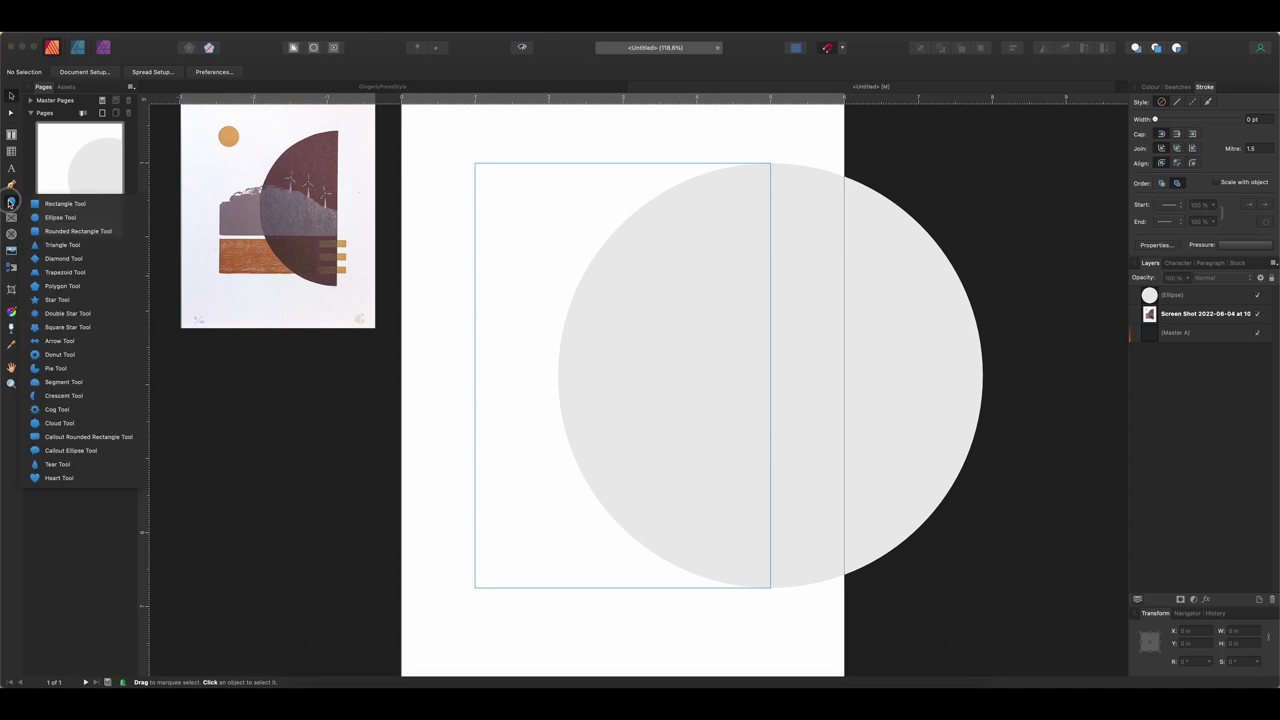
pyautogui.click(80, 211)
pyautogui.moveTo(770, 151); pyautogui.dragTo(1003, 630)
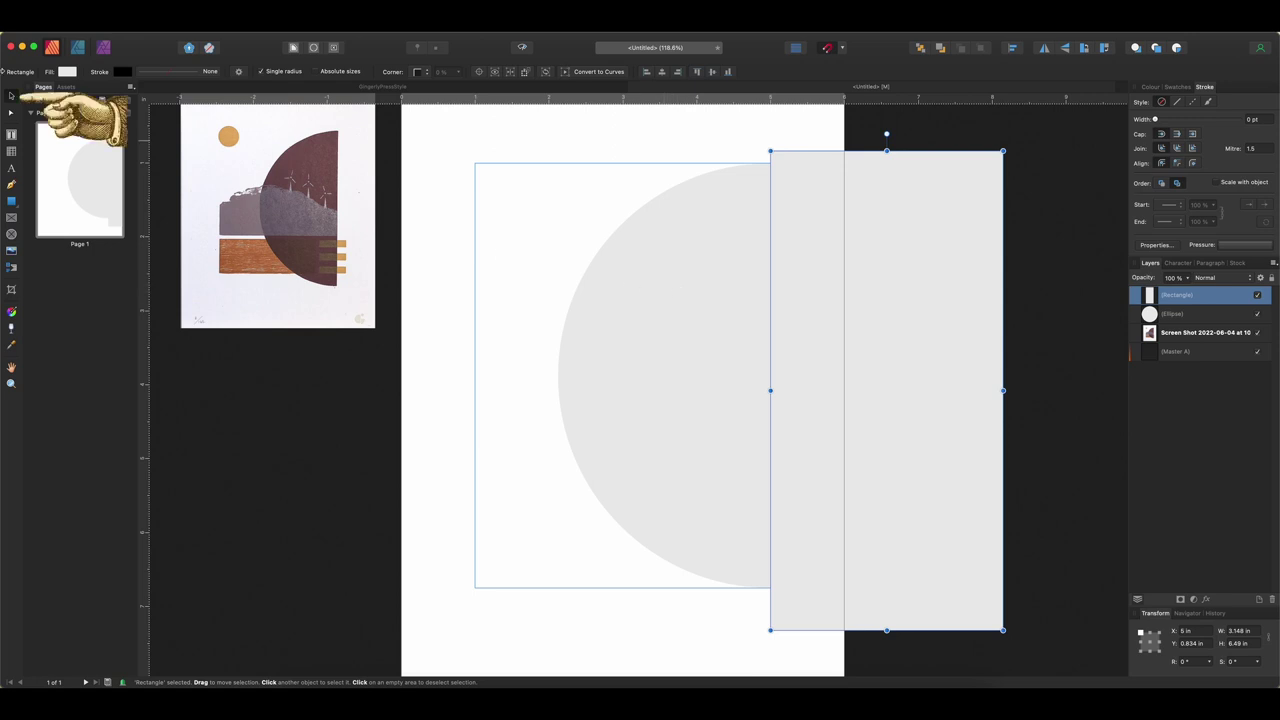
# Step: Subtract the rectangle from the circle in the Designer persona, leaving a left-facing half circle
pyautogui.click(12, 97)
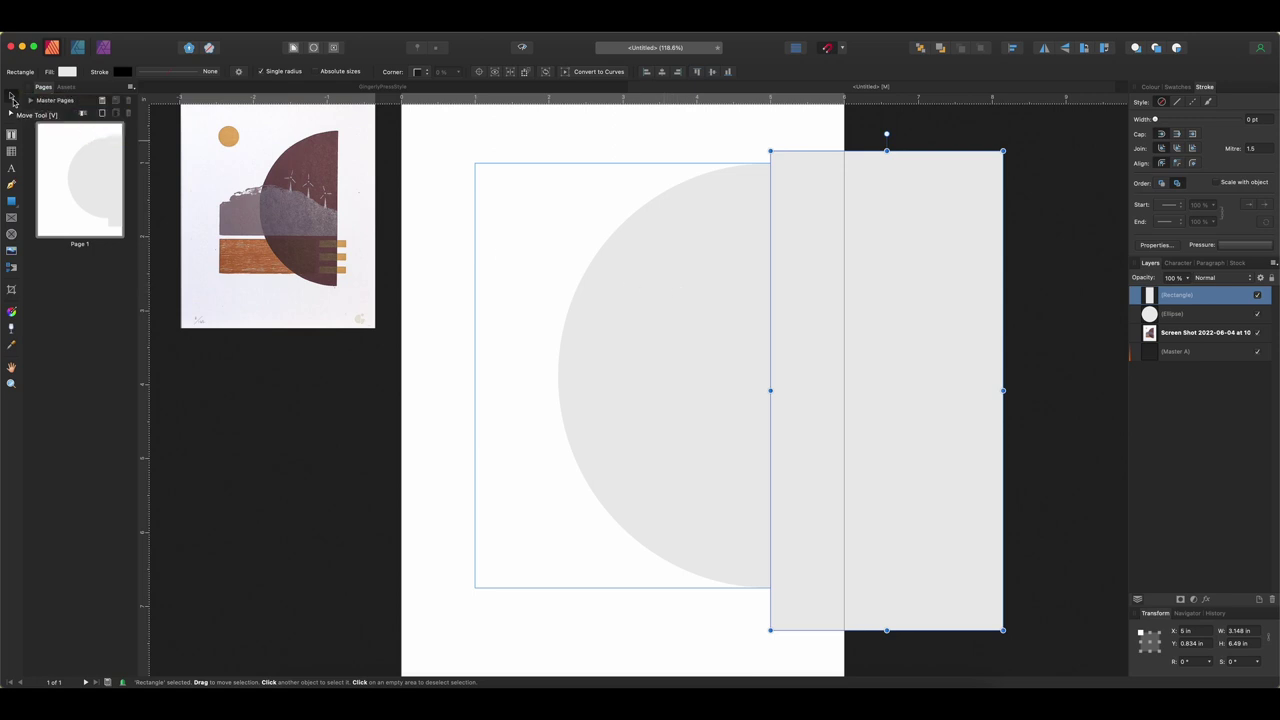
pyautogui.keyDown('shift'); pyautogui.click(637, 326); pyautogui.keyUp('shift')
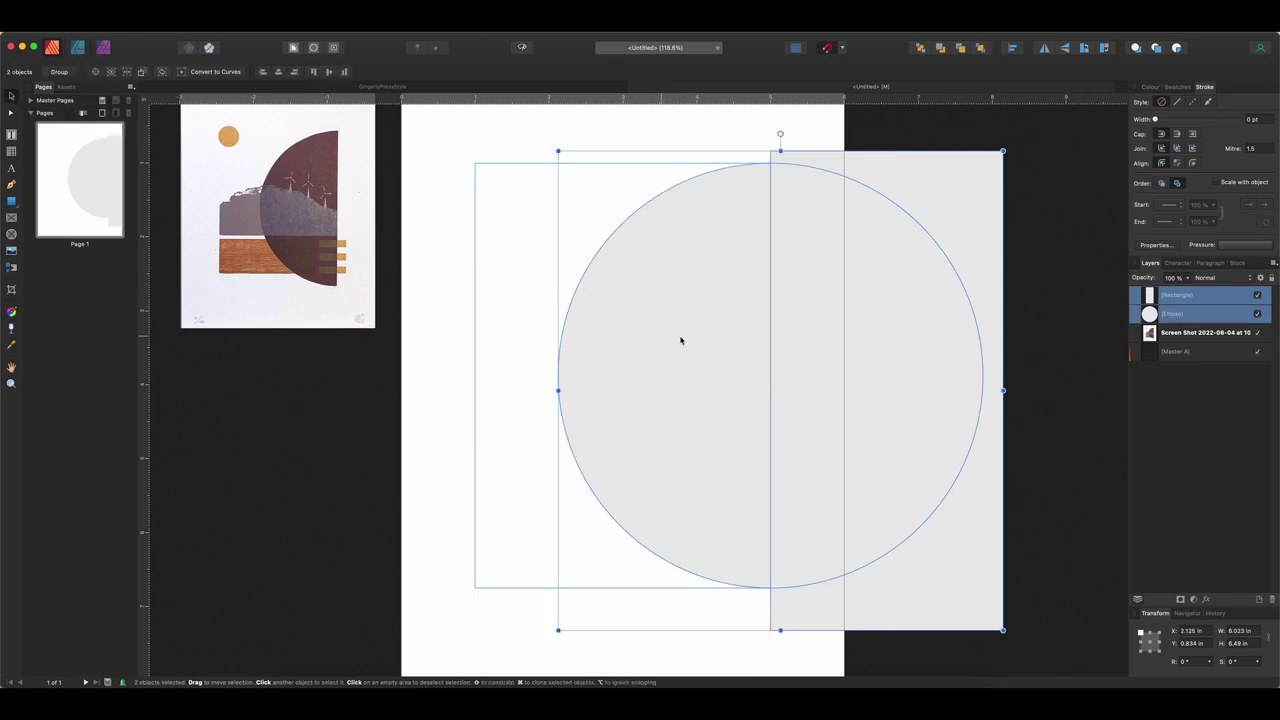
pyautogui.click(77, 48)
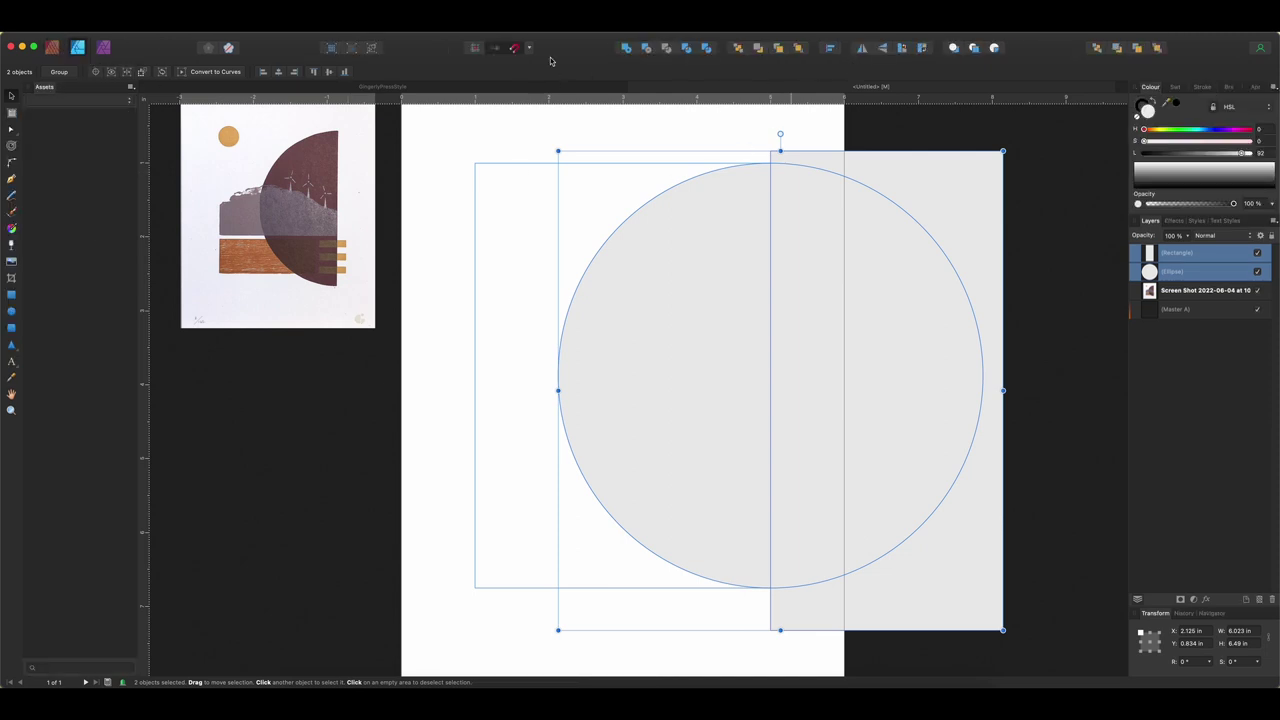
pyautogui.click(646, 49)
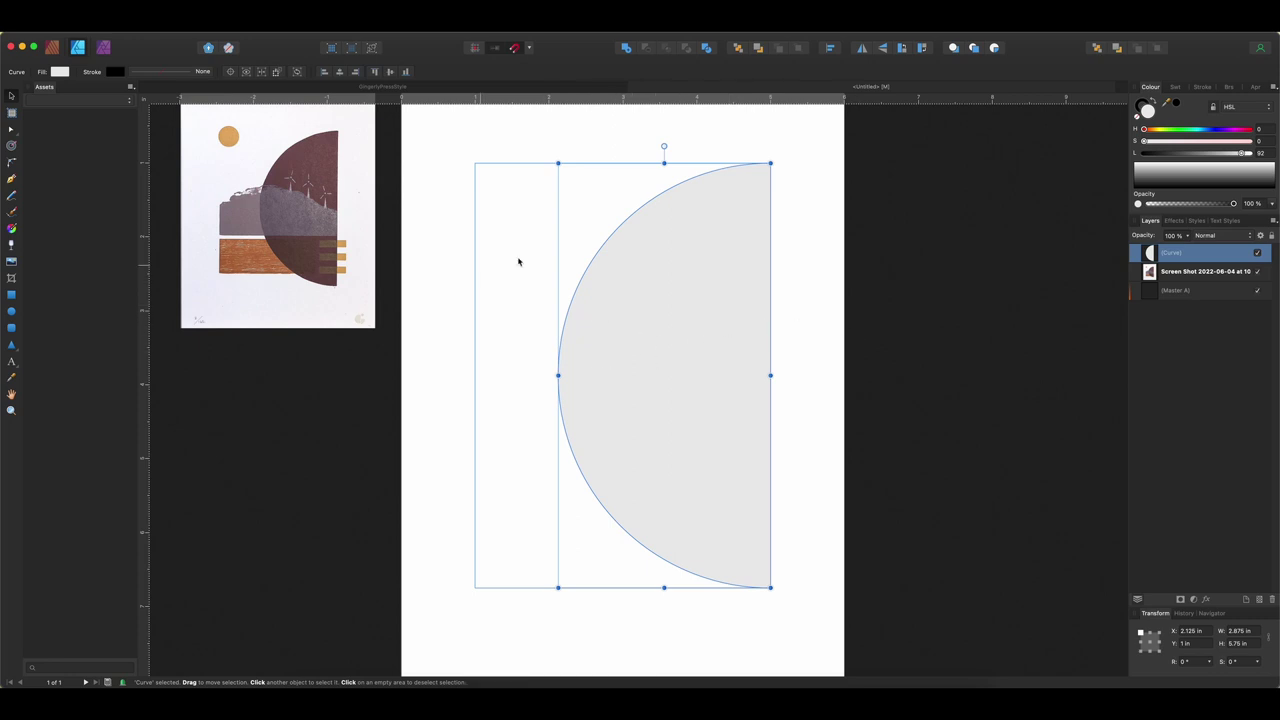
pyautogui.click(444, 315)
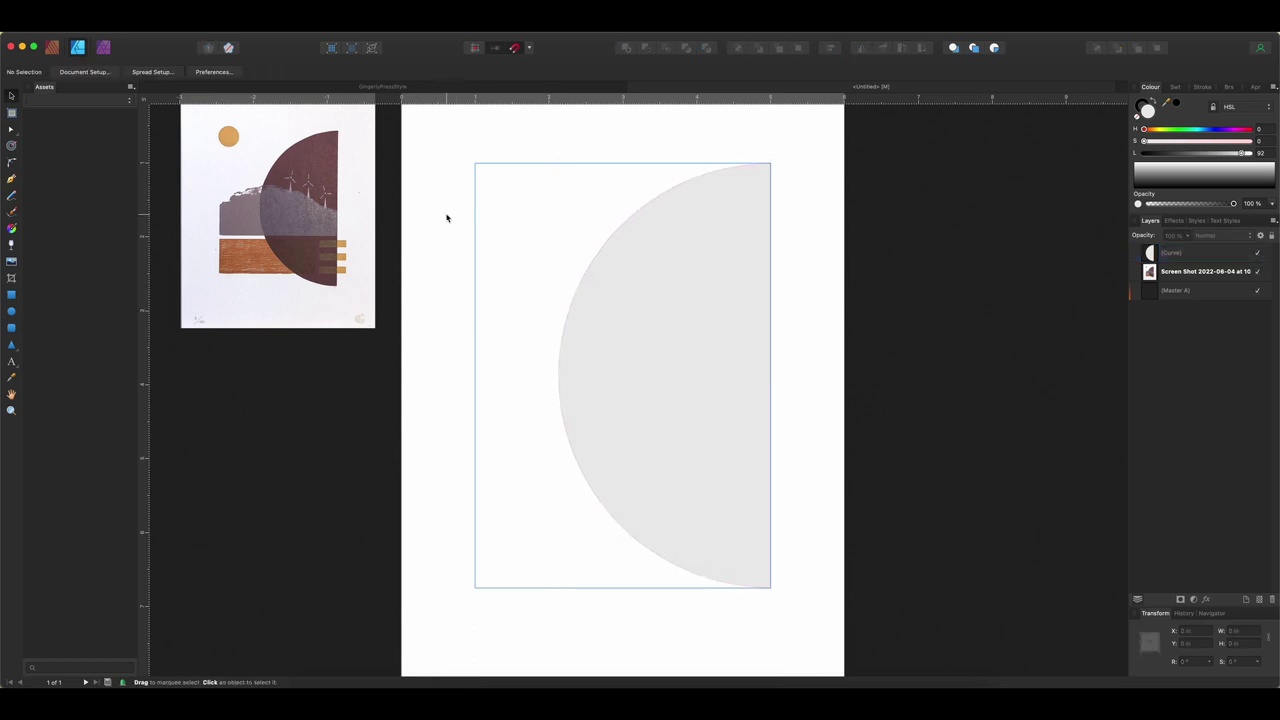
# Step: Draw a circle about 0.66 in across and snap it into the upper-left corner of the page margins
pyautogui.click(11, 311)
pyautogui.moveTo(486, 178); pyautogui.dragTo(536, 227)
pyautogui.press('v')
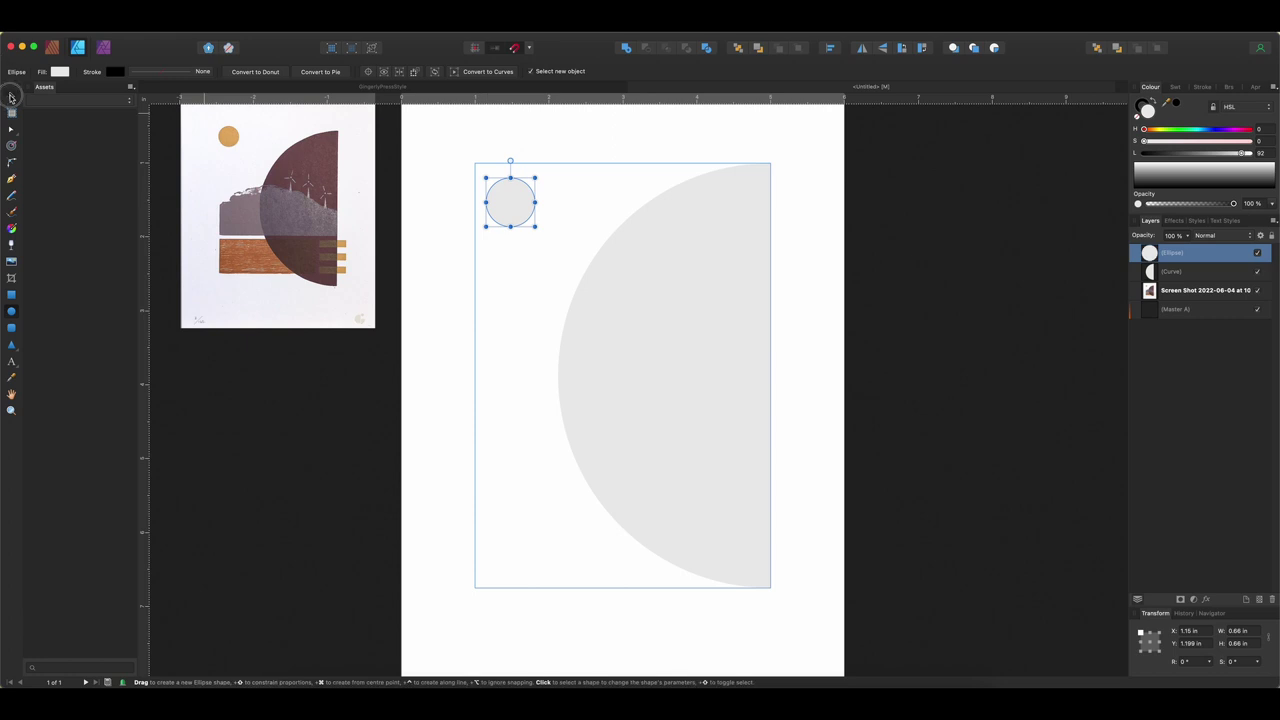
pyautogui.moveTo(524, 195); pyautogui.dragTo(506, 187)
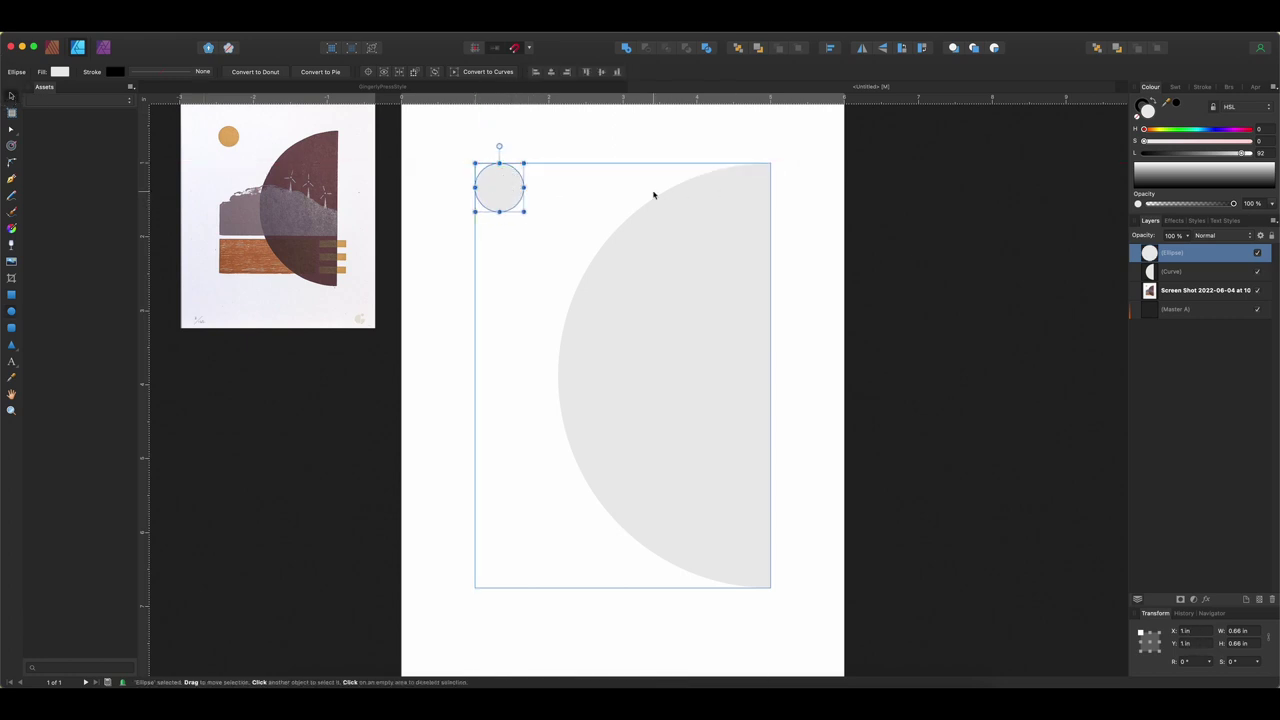
# Step: Draw a rectangle 4 in wide and about 1.17 in high between the side margins across the half circle's lower part, filled dark grey
pyautogui.scroll(2, 376, 228)
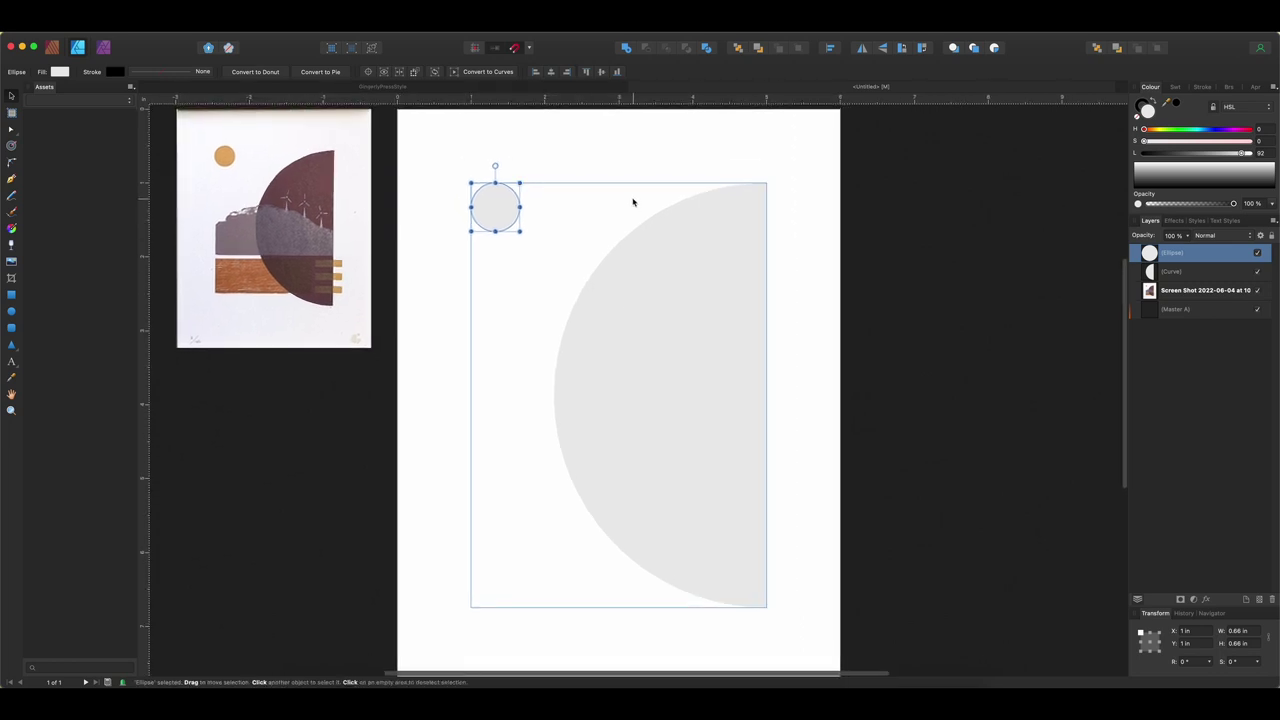
pyautogui.click(11, 294)
pyautogui.moveTo(470, 473); pyautogui.dragTo(766, 561)
pyautogui.click(1176, 88)
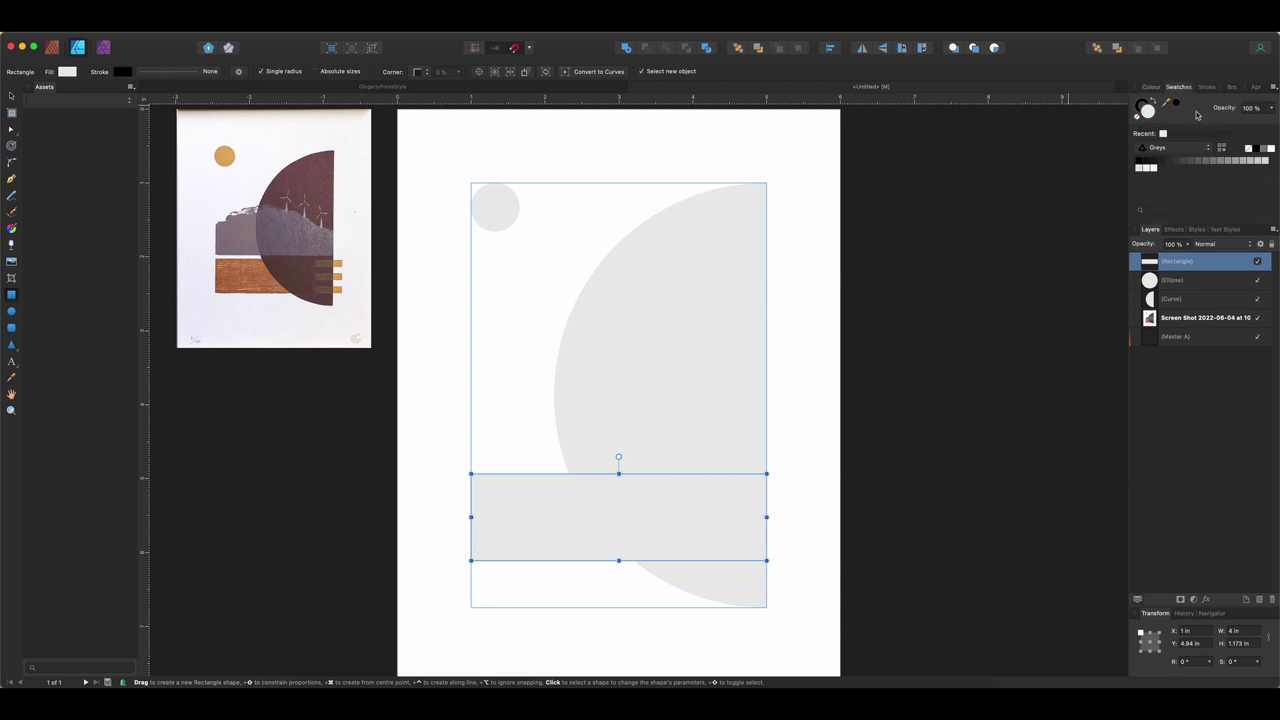
pyautogui.click(1188, 164)
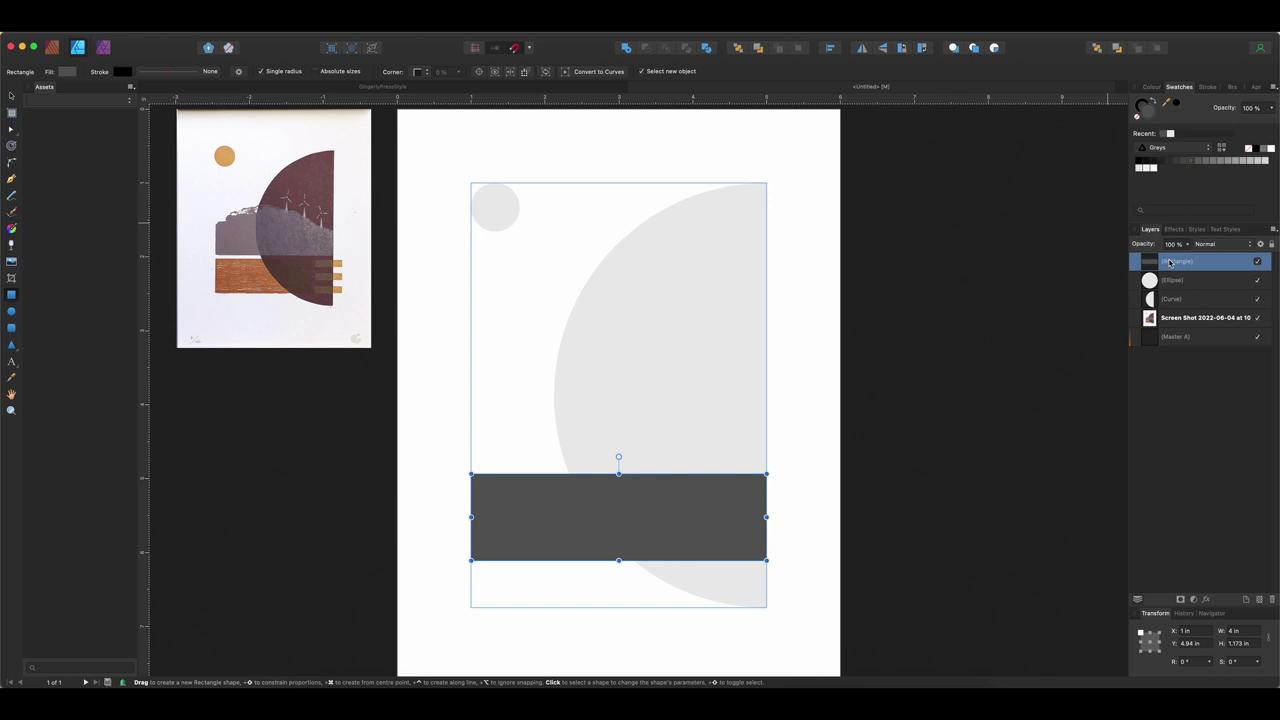
# Step: Move the dark grey rectangle beneath the half circle in the layer order
pyautogui.moveTo(1170, 262); pyautogui.dragTo(1167, 305)
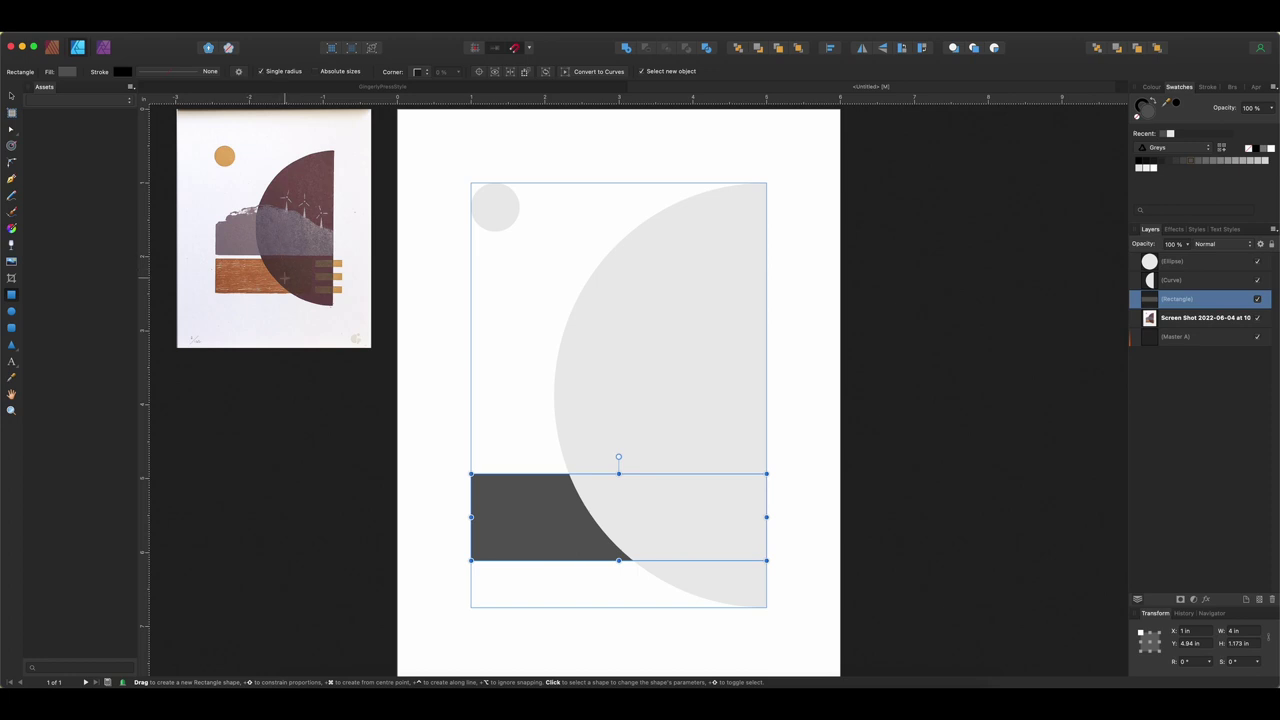
pyautogui.scroll(5, 285, 278)
pyautogui.scroll(-5, 285, 278)
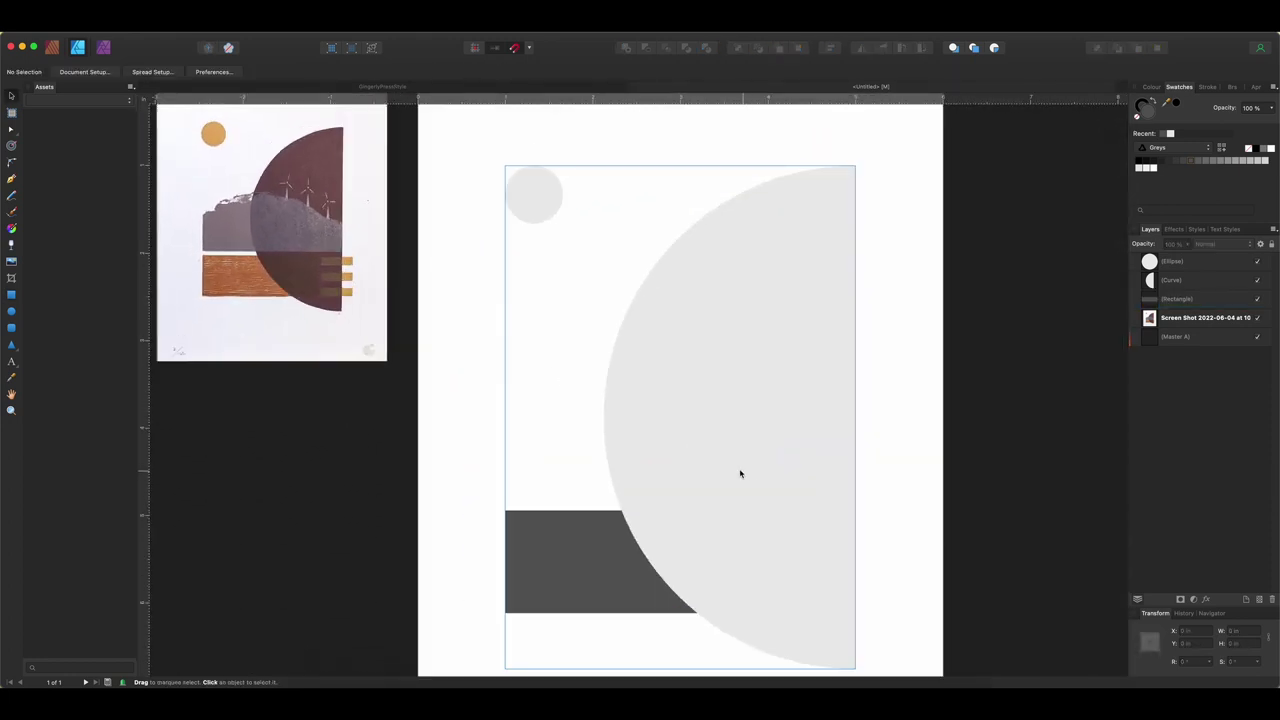
# Step: Reduce the half circle's layer opacity to about 69% so the dark grey rectangle shows through
pyautogui.hscroll(3, 740, 473)
pyautogui.scroll(-1, 740, 473)
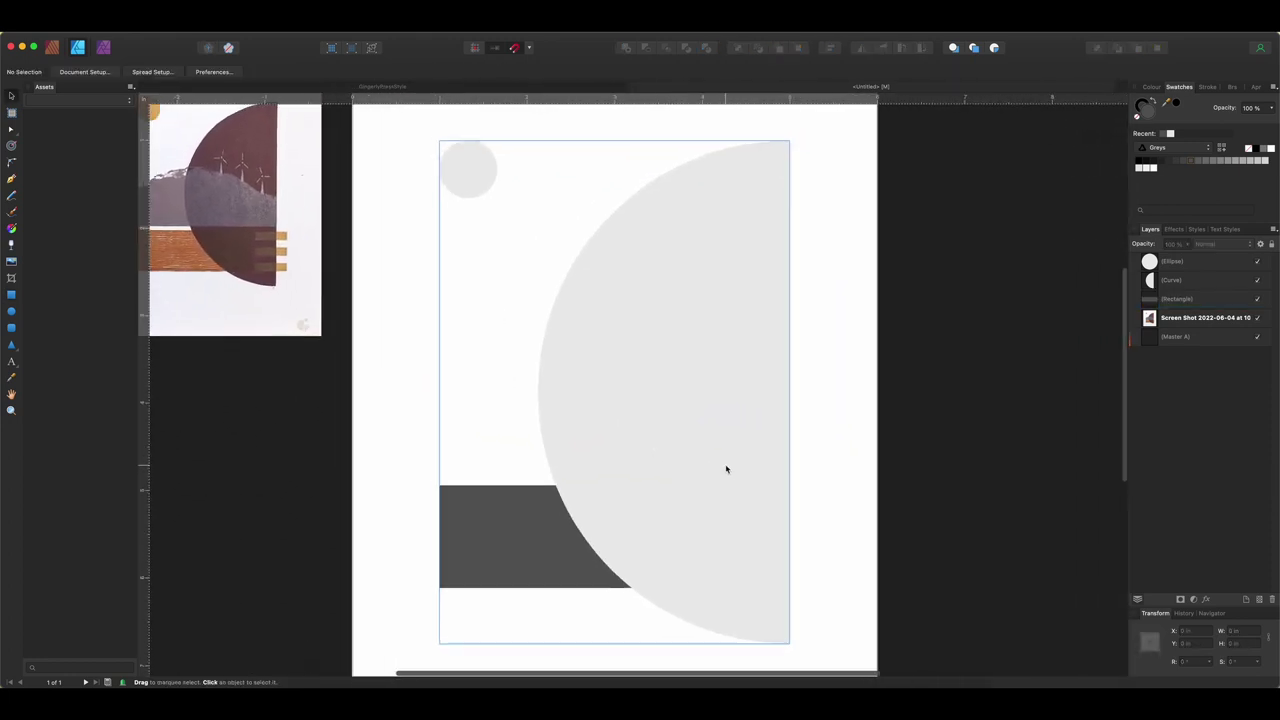
pyautogui.click(538, 561)
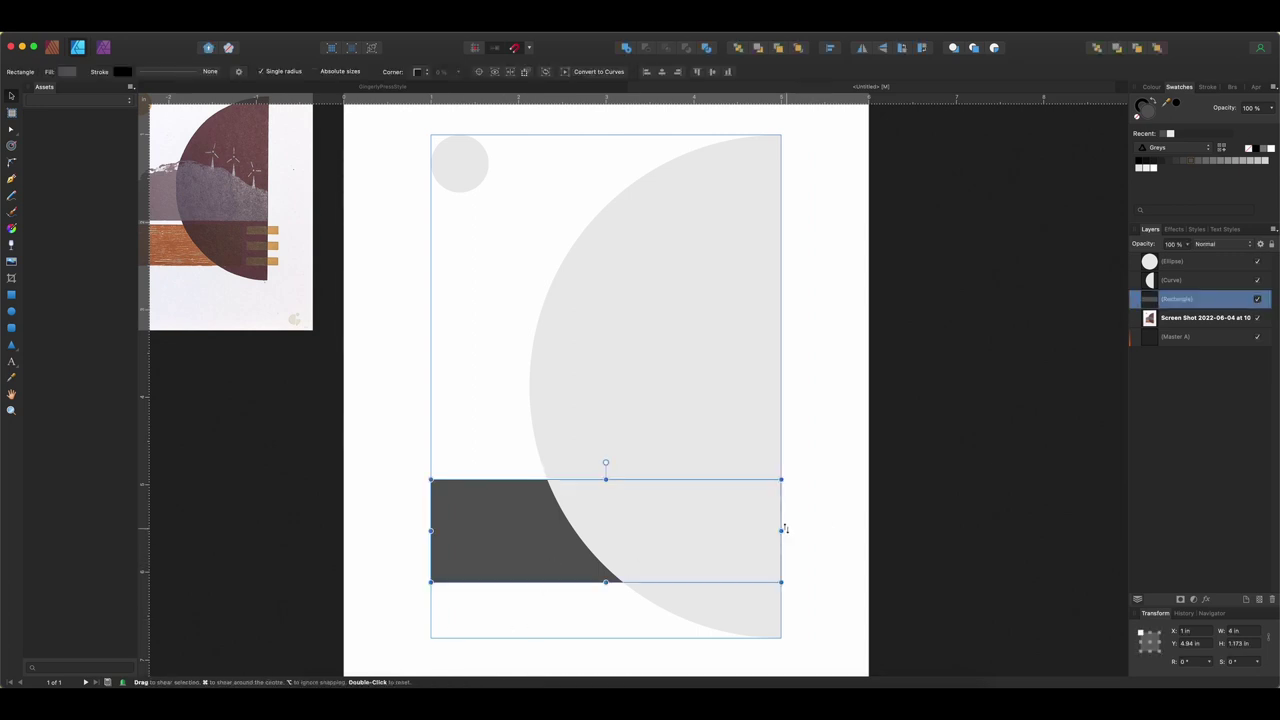
pyautogui.click(640, 354)
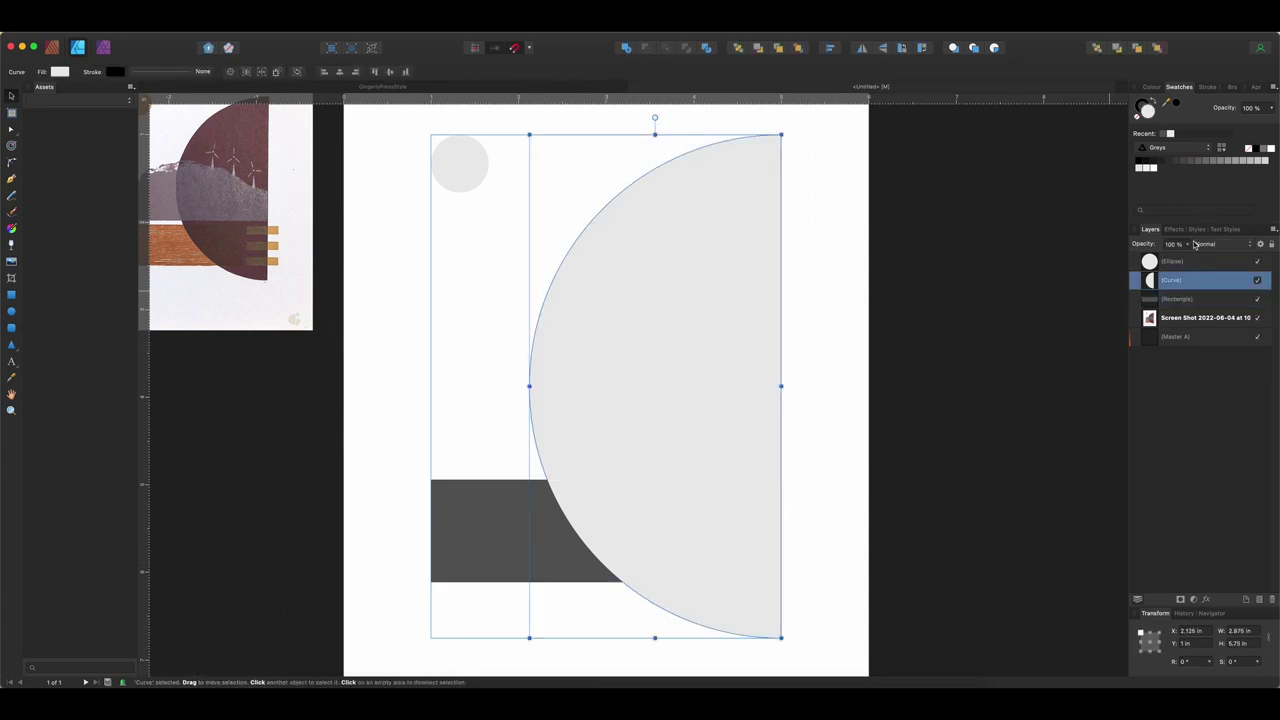
pyautogui.click(1188, 246)
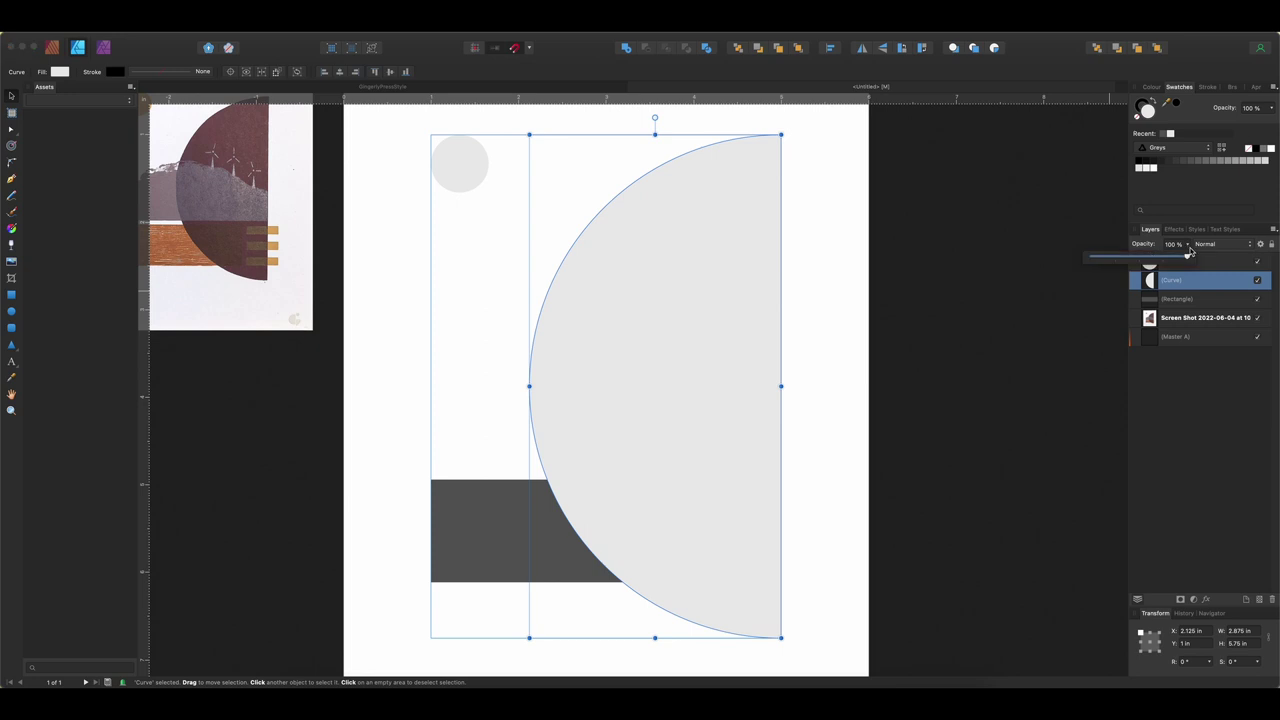
pyautogui.moveTo(1190, 260); pyautogui.dragTo(1157, 258)
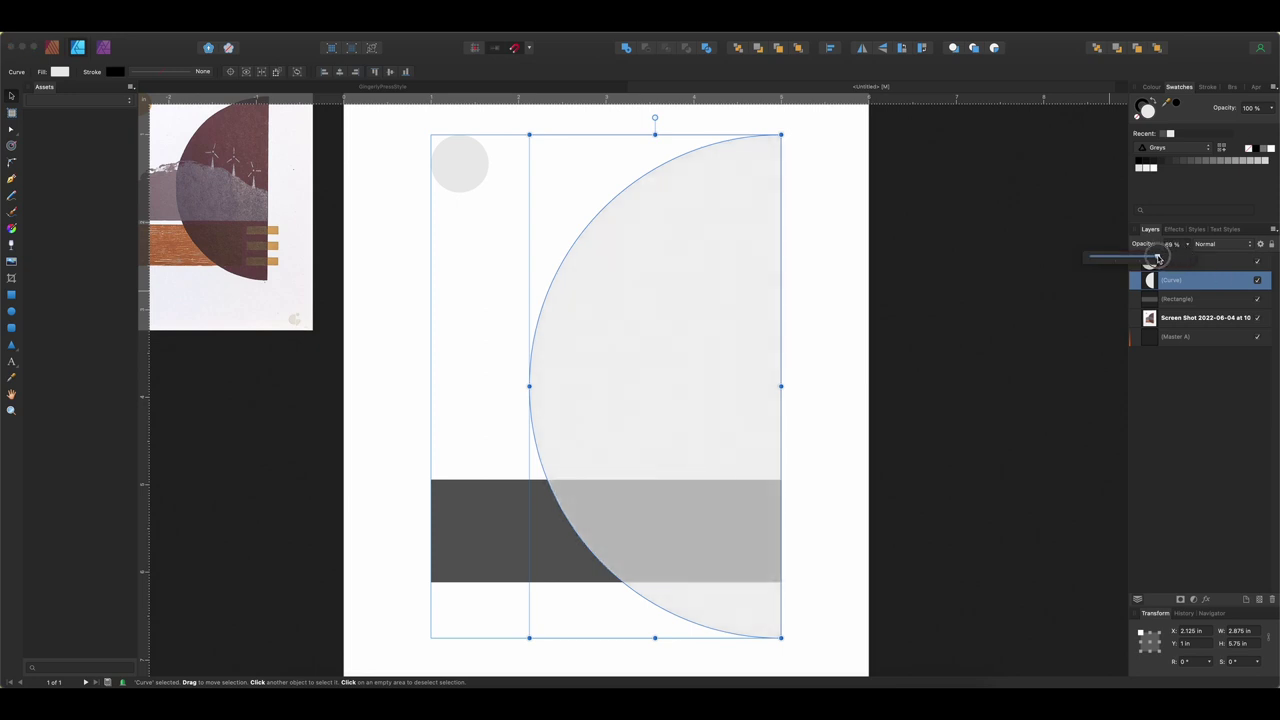
# Step: Shorten the lower dark grey rectangle from its right side, keeping its left edge on the margin
pyautogui.click(503, 554)
pyautogui.hscroll(-3, 503, 554)
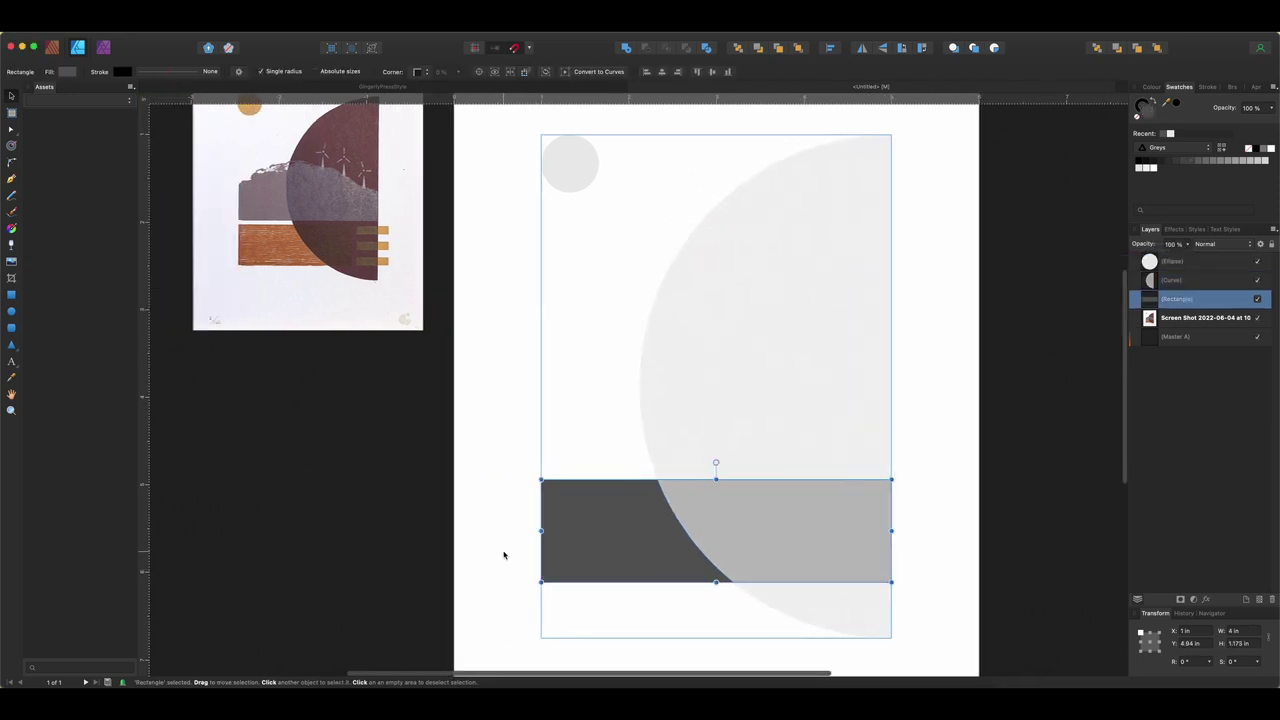
pyautogui.moveTo(884, 529); pyautogui.dragTo(820, 529)
# Step: Stack three evenly spaced dark grey bars, about 0.98 in by 0.285 in, across the half circle's straight edge beside the shortened rectangle
pyautogui.moveTo(833, 479)
pyautogui.mouseDown()
pyautogui.moveTo(921, 503)
pyautogui.moveTo(904, 534)
pyautogui.mouseUp()
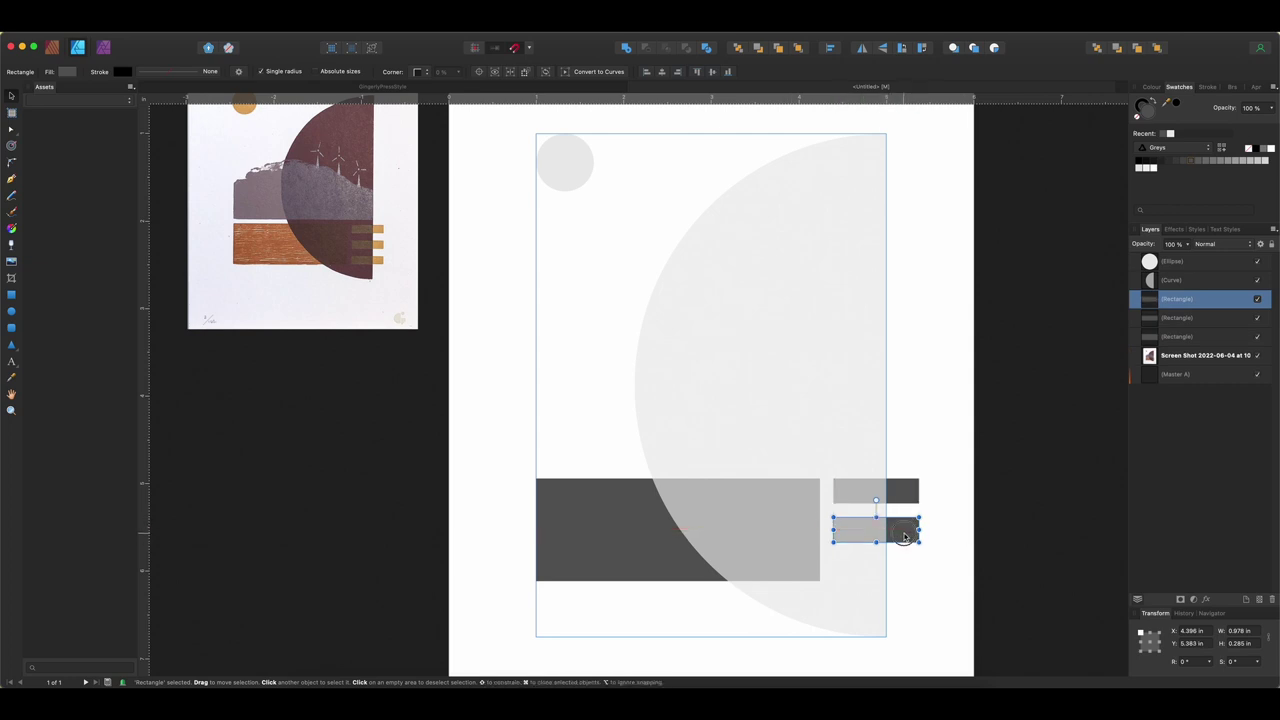
pyautogui.press('super+j')
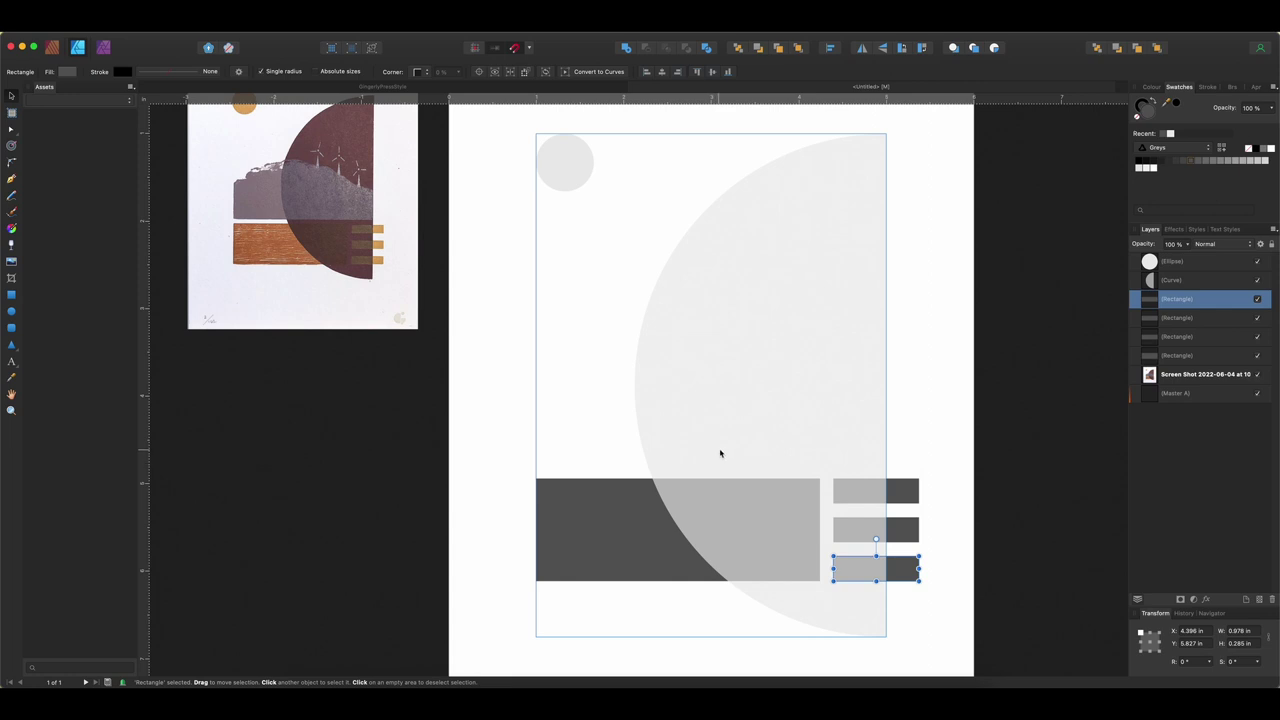
pyautogui.click(510, 420)
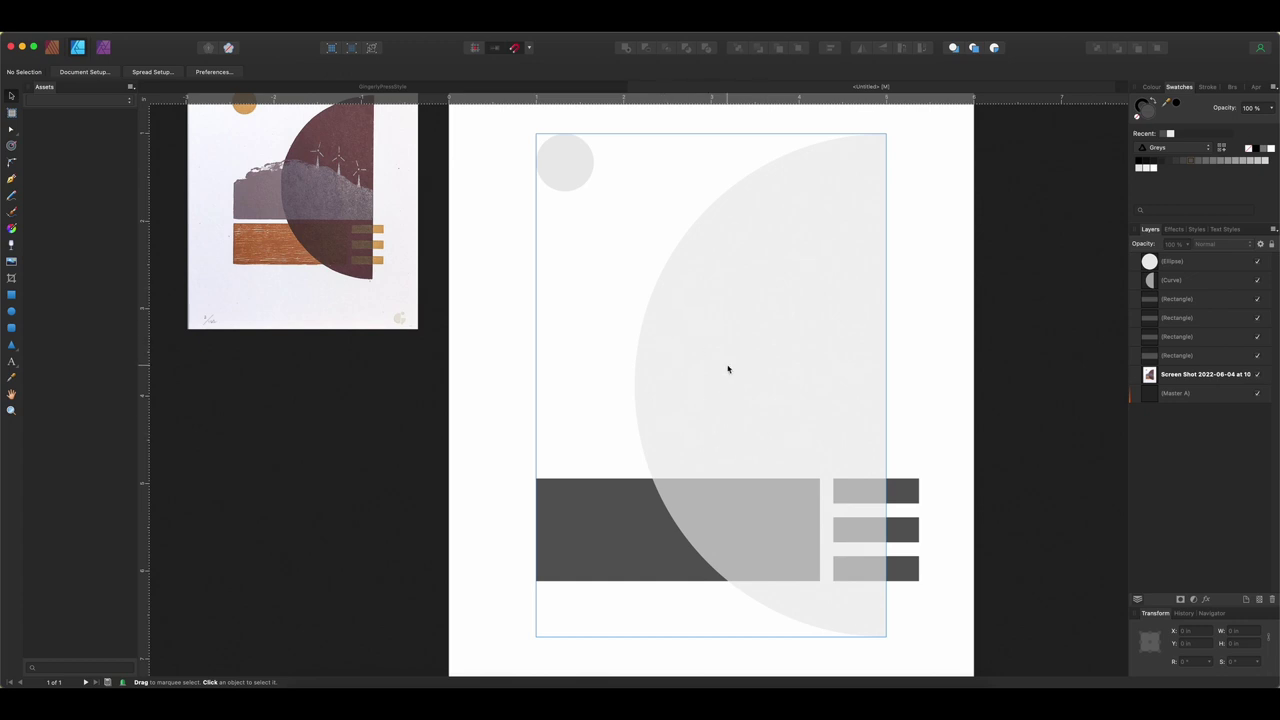
# Step: Draw a dark grey rectangle 4 in wide and about 1.81 in high between the side margins, just above the lower rectangle
pyautogui.scroll(-5, 480, 395)
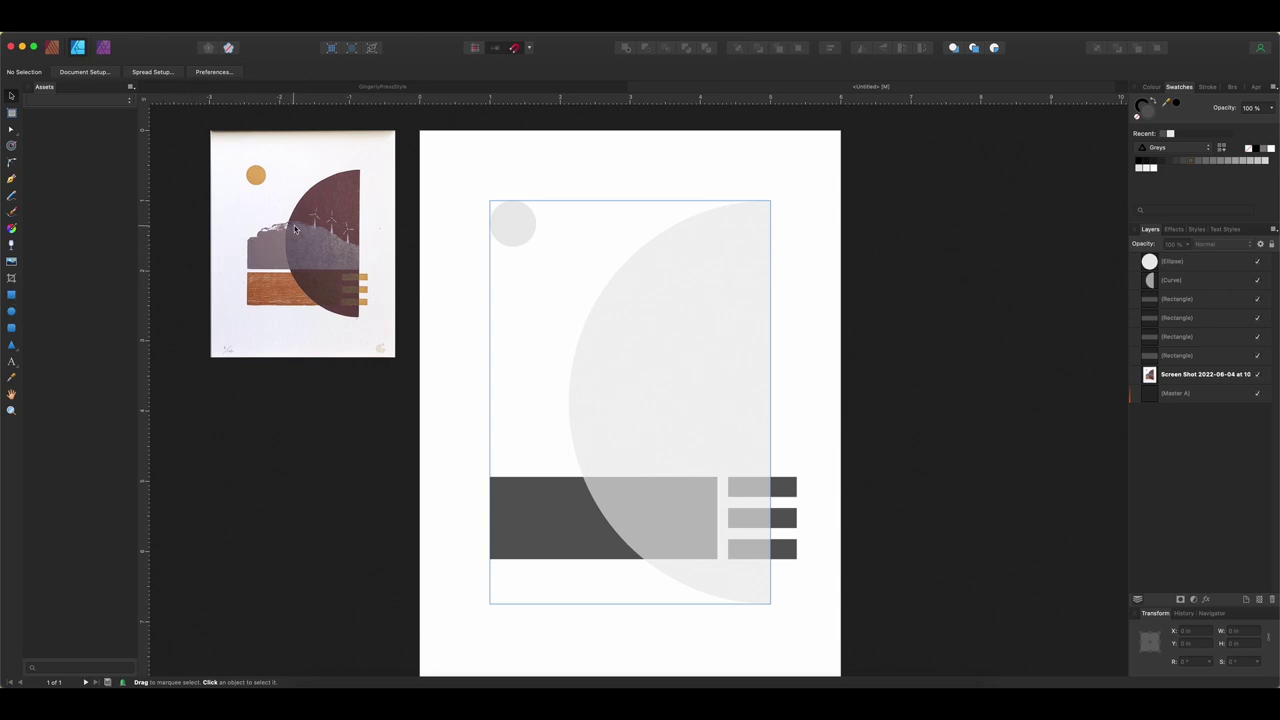
pyautogui.scroll(5, 331, 241)
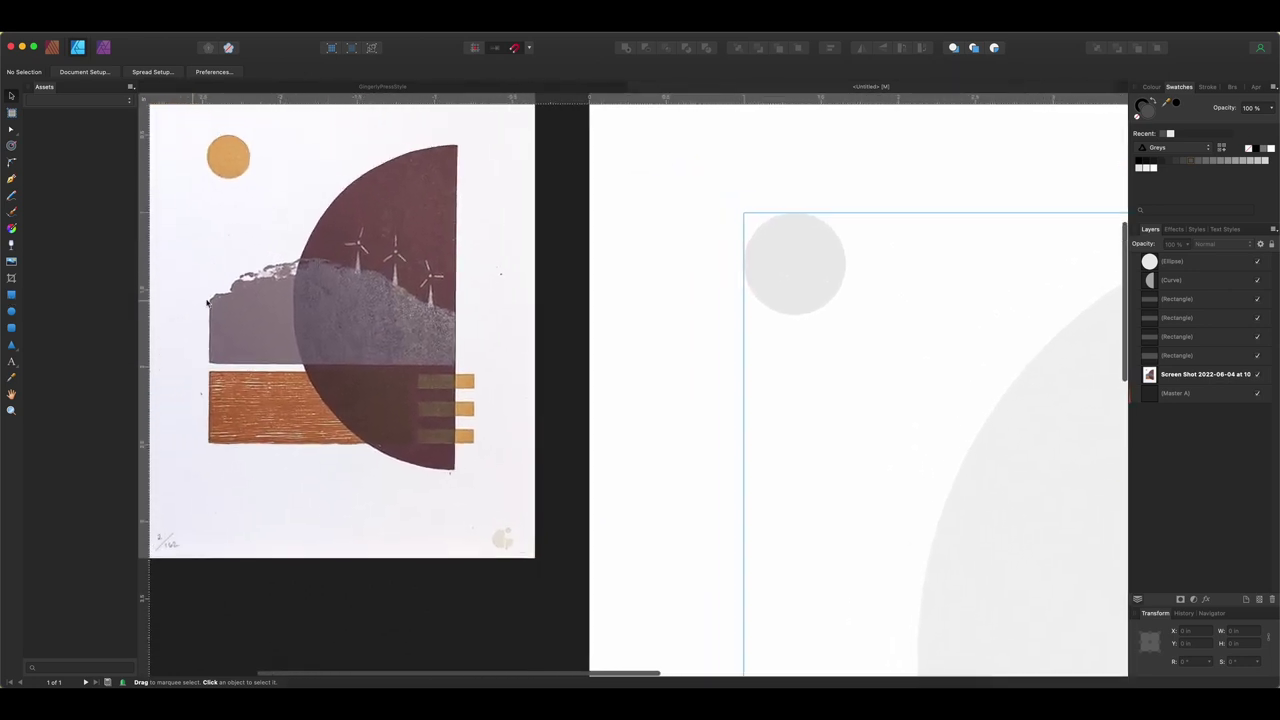
pyautogui.scroll(-4, 380, 336)
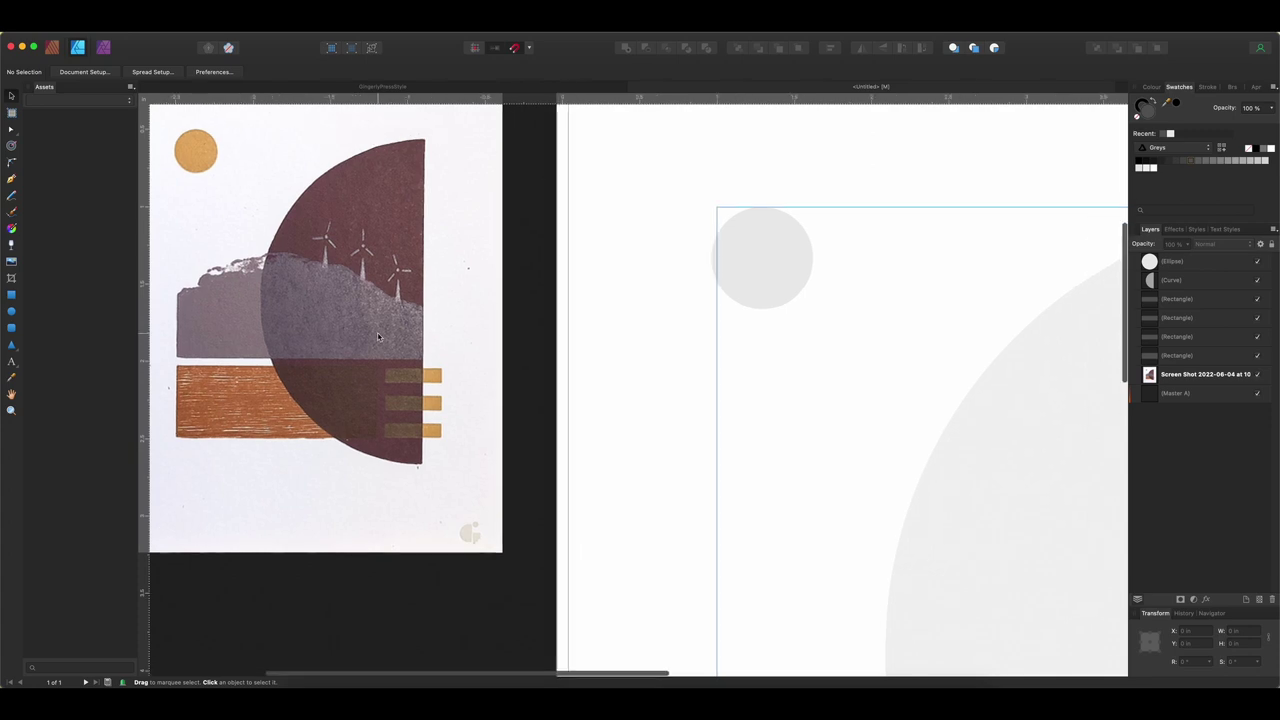
pyautogui.scroll(-5, 378, 336)
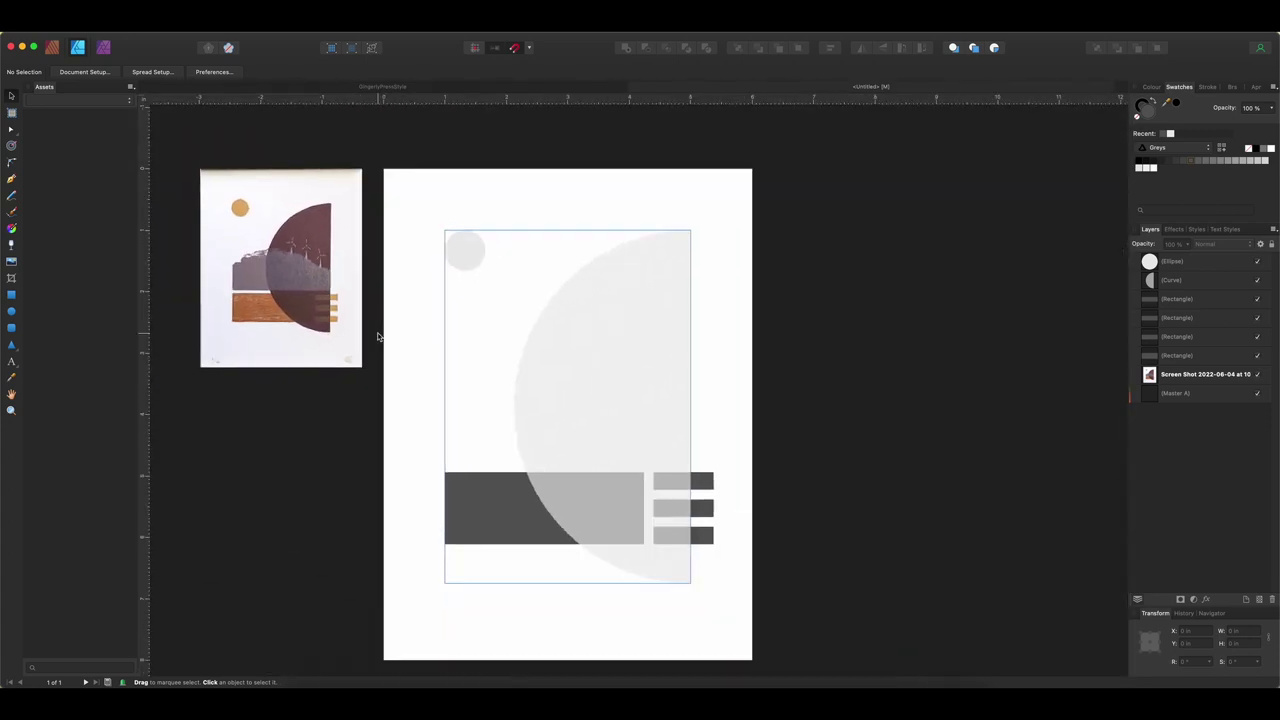
pyautogui.click(11, 296)
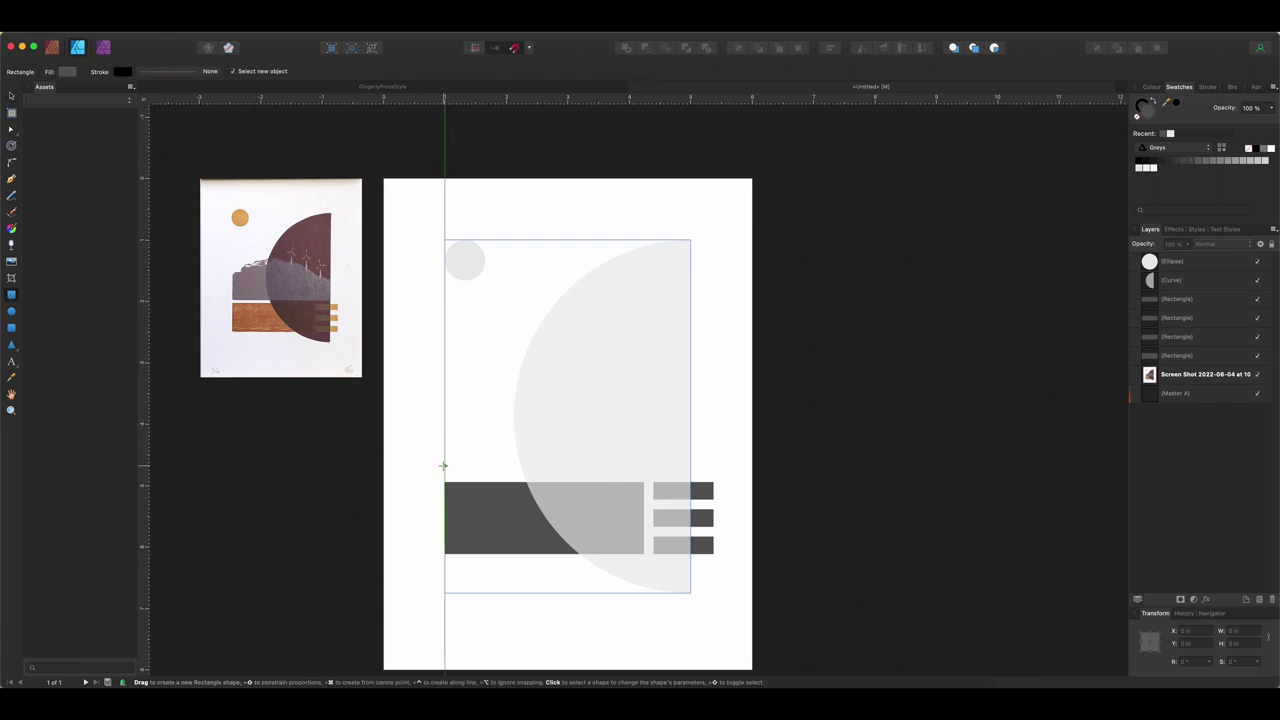
pyautogui.moveTo(444, 468); pyautogui.dragTo(690, 357)
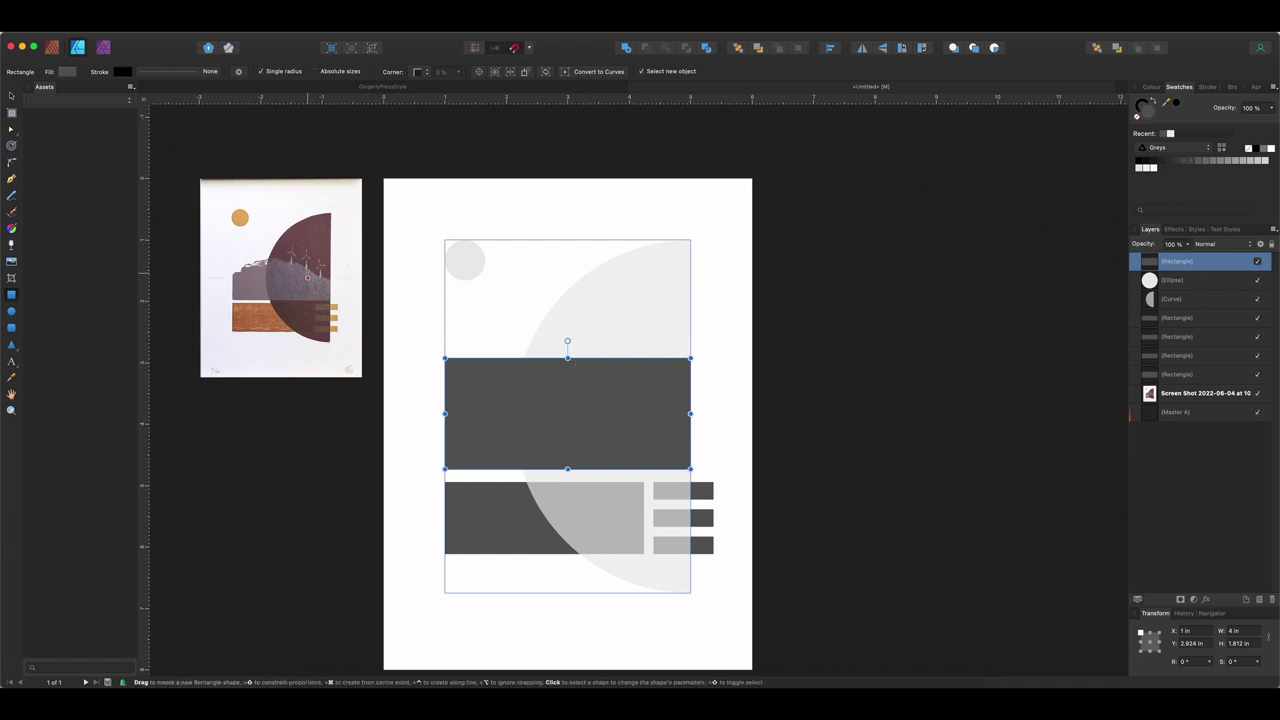
# Step: Examine the mountain shape in the reference print and compare it with the new upper rectangle
pyautogui.scroll(6, 308, 272)
pyautogui.scroll(3, 307, 244)
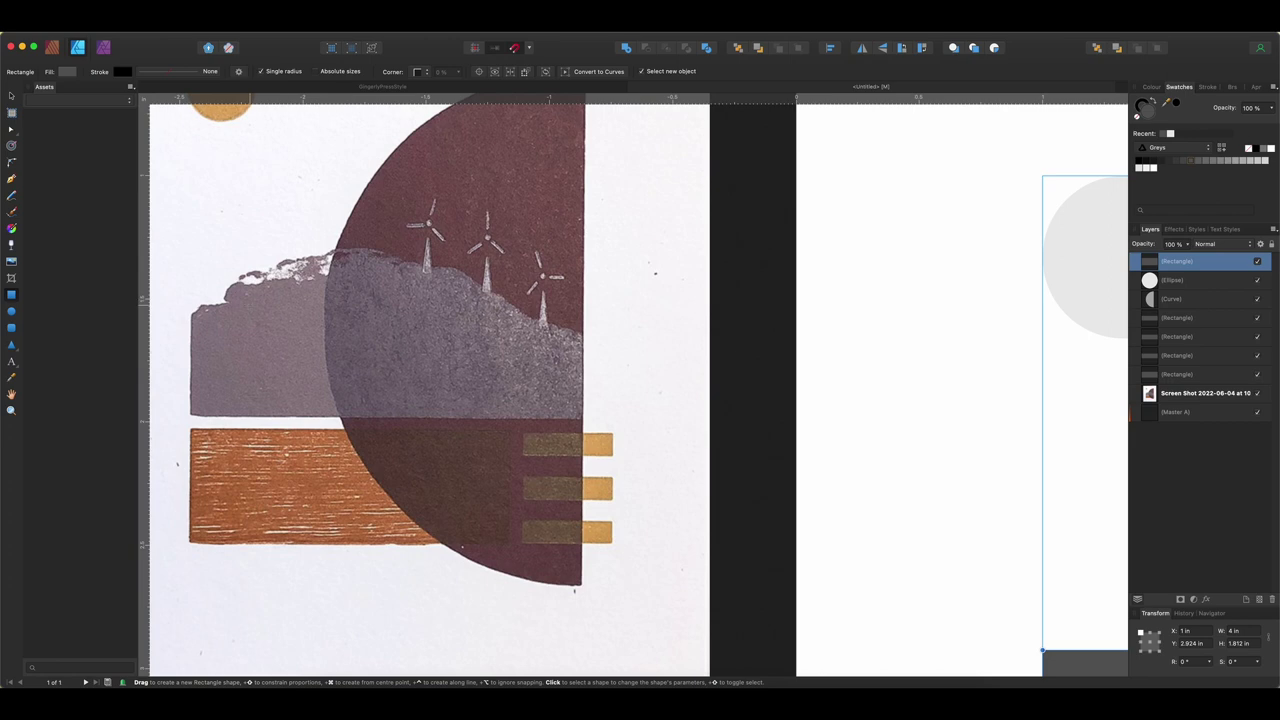
pyautogui.scroll(-4, 733, 351)
pyautogui.hscroll(5, 733, 351)
pyautogui.scroll(-2, 733, 351)
pyautogui.scroll(-1, 732, 350)
pyautogui.scroll(-2, 732, 350)
pyautogui.hscroll(2, 732, 350)
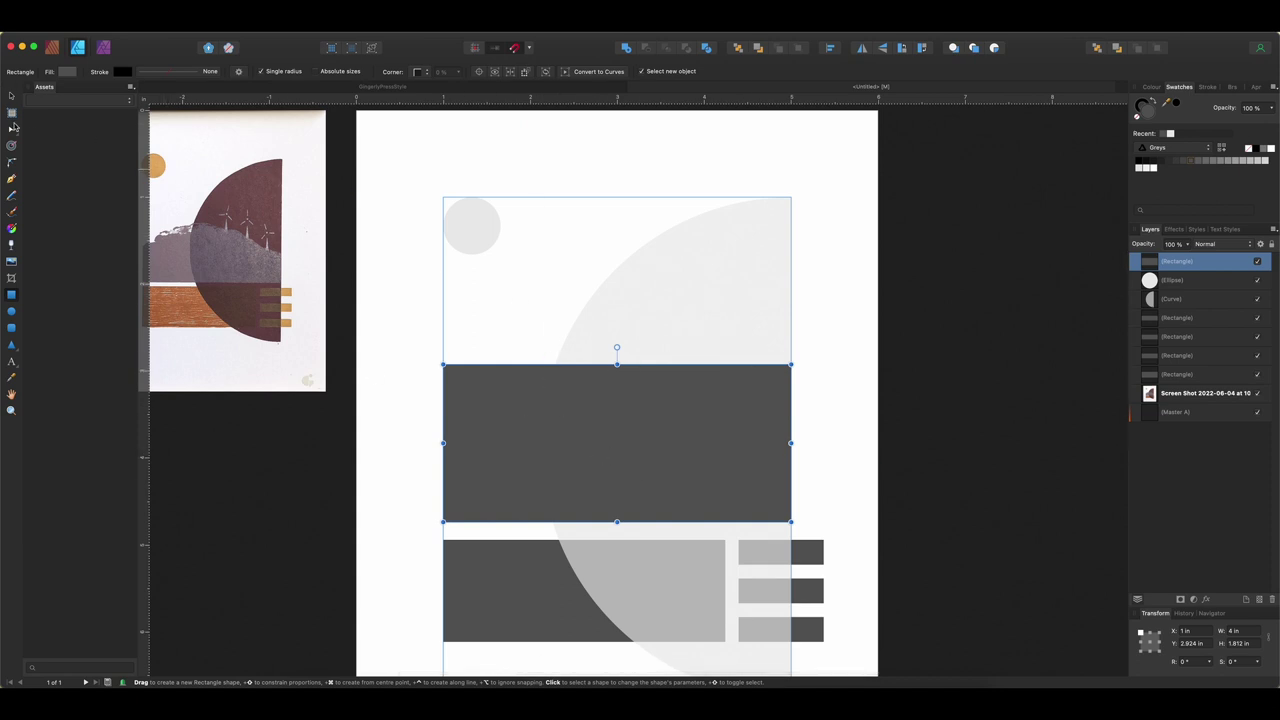
# Step: Examine the shape and placement of the wind turbines in the reference print
pyautogui.click(11, 97)
pyautogui.scroll(5, 380, 310)
pyautogui.hscroll(-9, 380, 310)
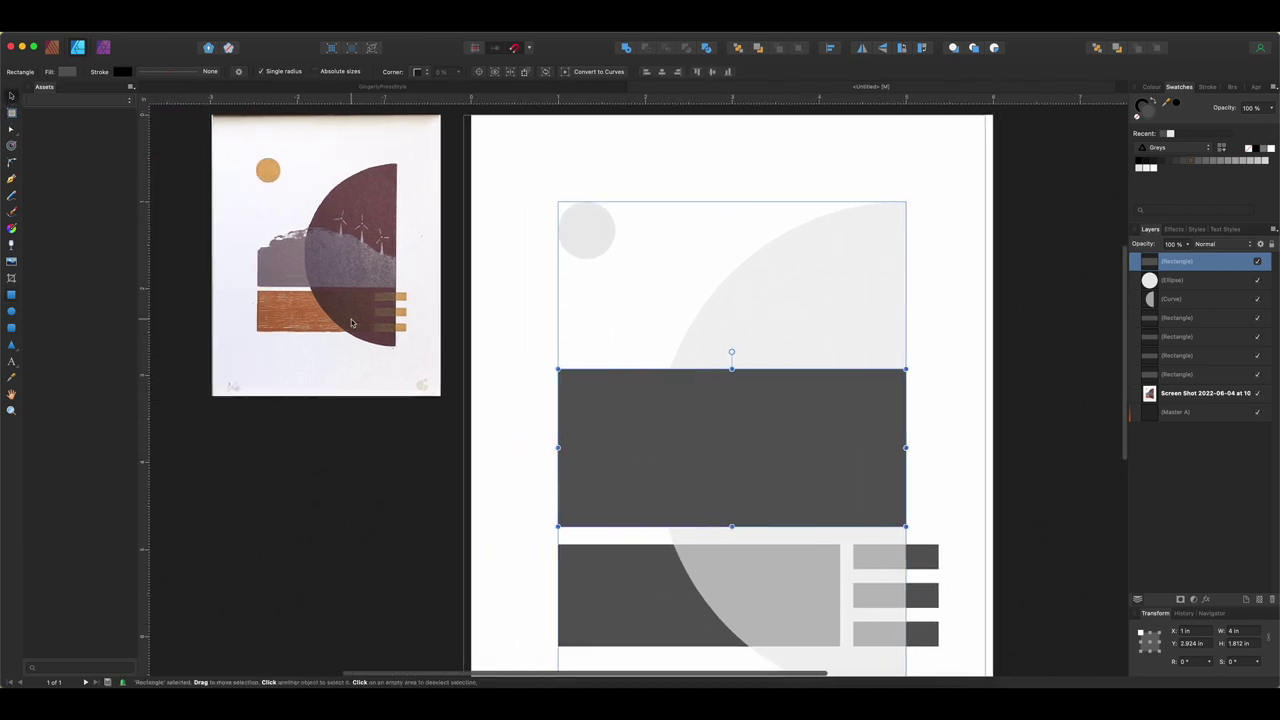
pyautogui.scroll(3, 407, 295)
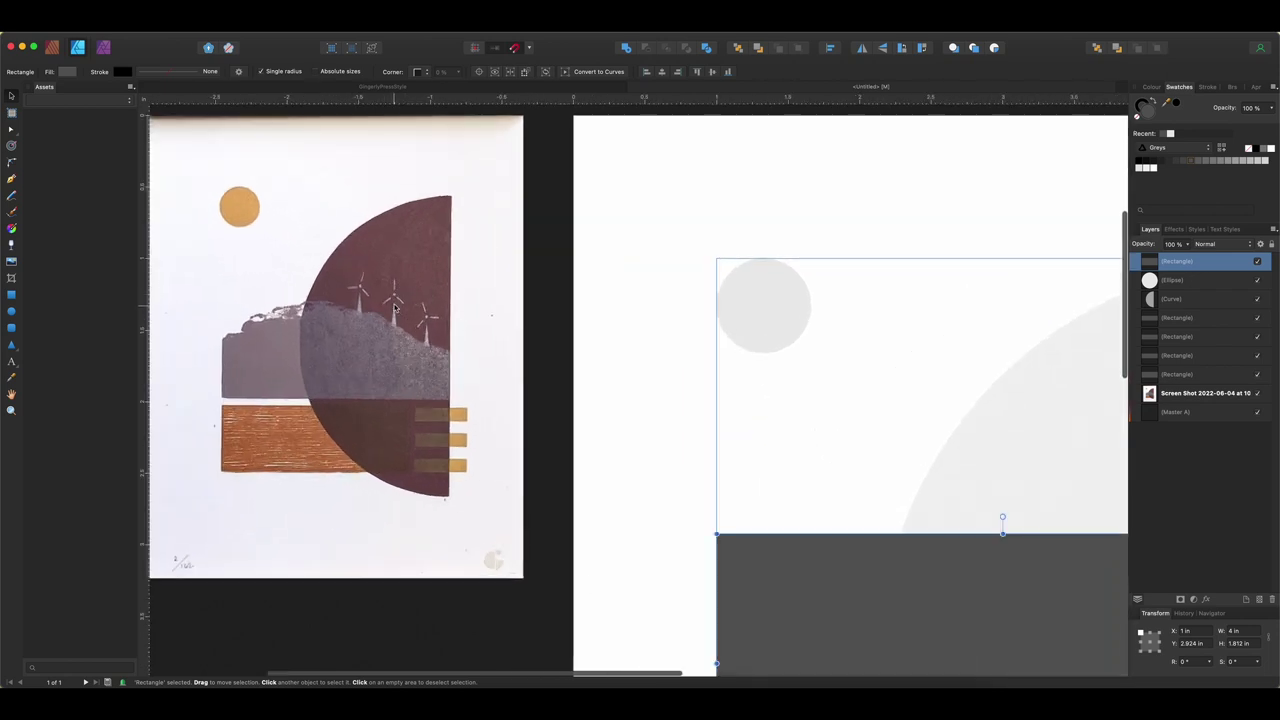
pyautogui.scroll(4, 356, 308)
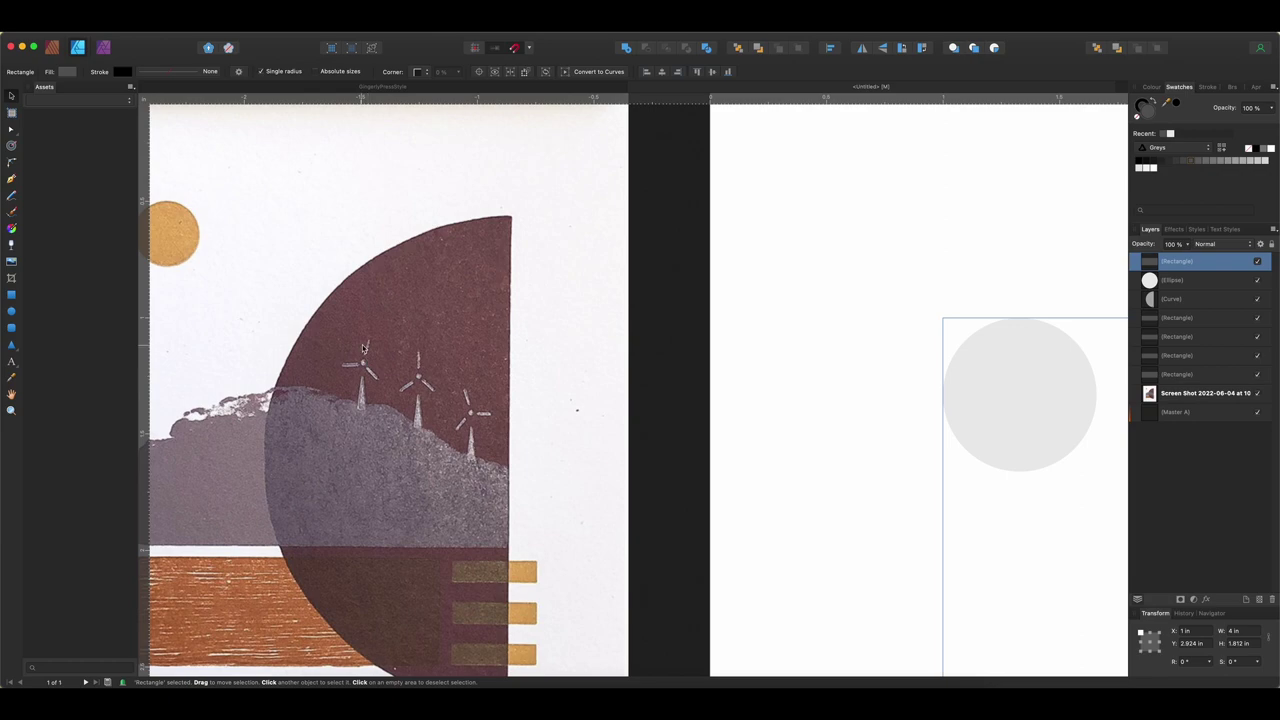
pyautogui.scroll(3, 368, 368)
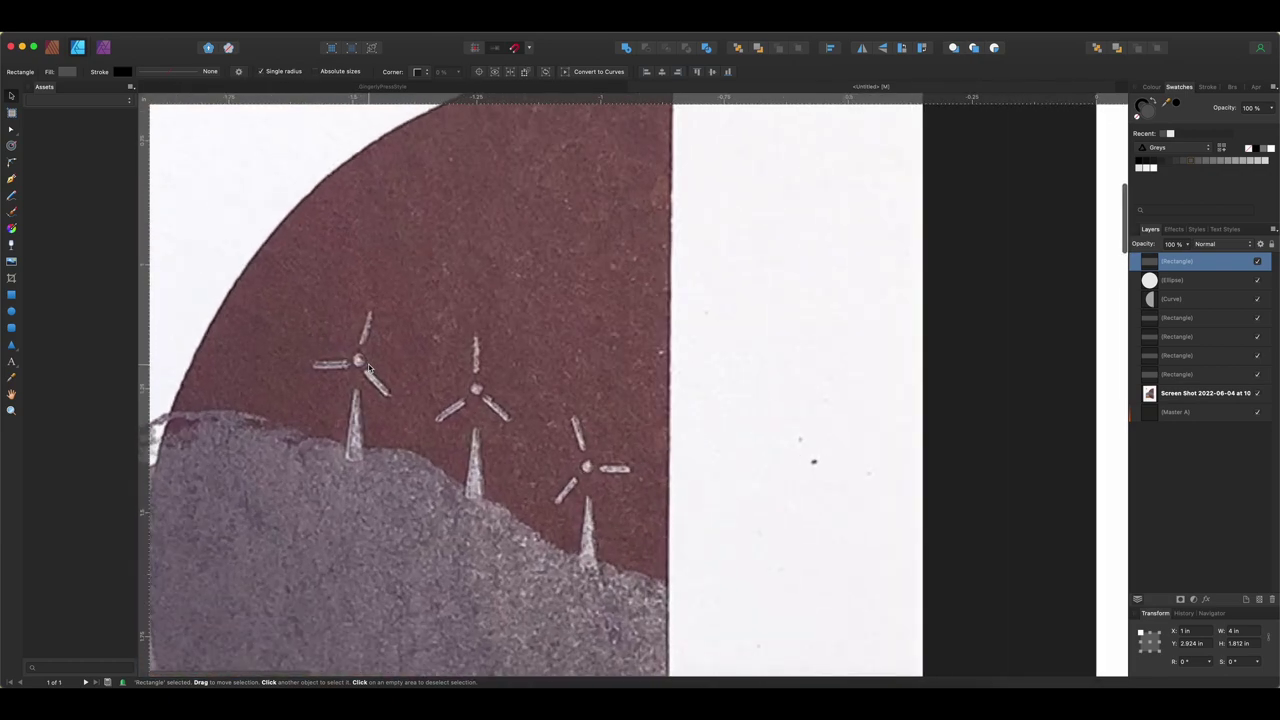
pyautogui.scroll(-5, 368, 368)
pyautogui.scroll(2, 368, 368)
pyautogui.hscroll(3, 368, 368)
pyautogui.scroll(-5, 368, 368)
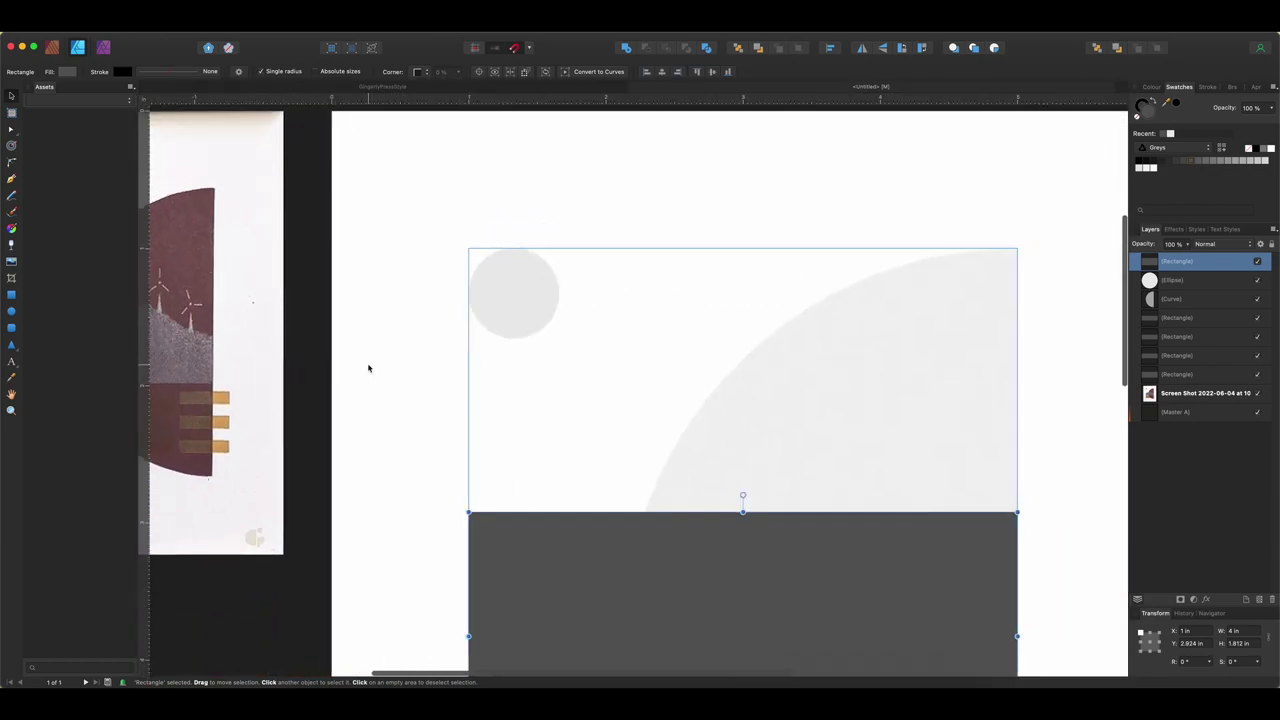
pyautogui.scroll(-1, 368, 368)
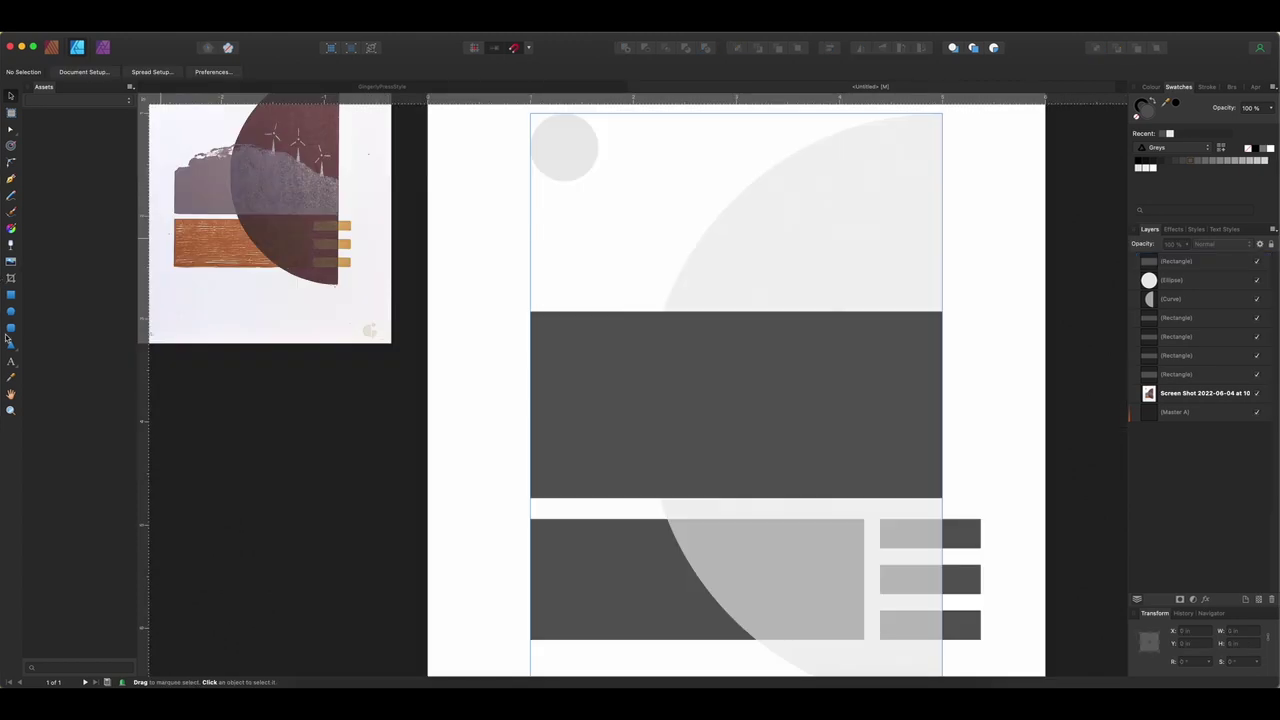
# Step: Draw a narrow triangle about 0.22 in wide and 0.6 in high across the upper rectangle's top edge, filled near-black
pyautogui.click(12, 345)
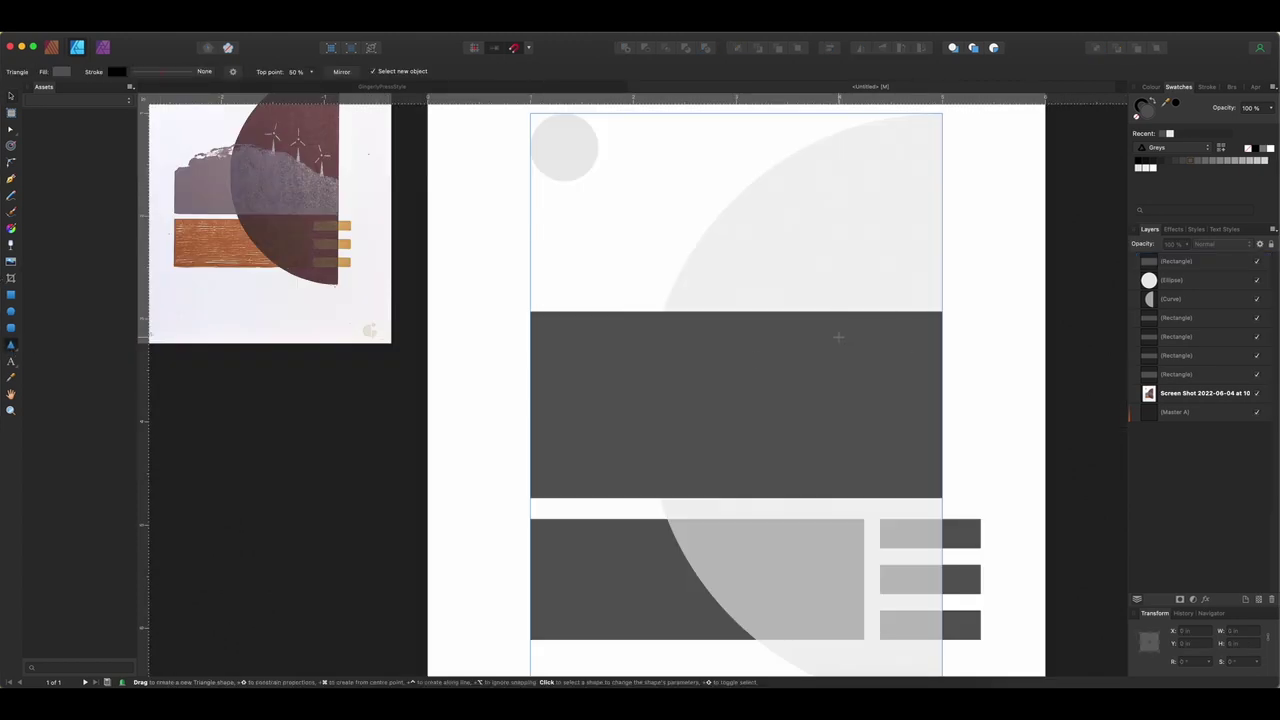
pyautogui.scroll(1, 838, 337)
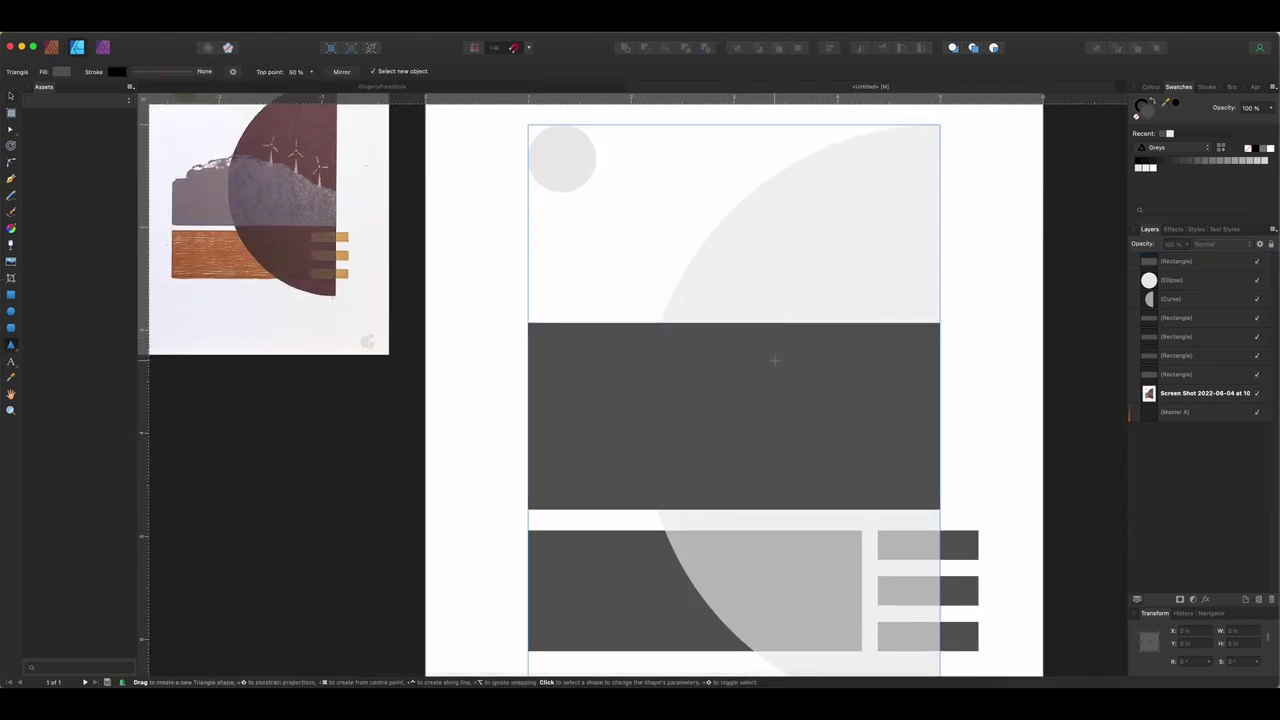
pyautogui.moveTo(761, 367); pyautogui.dragTo(783, 308)
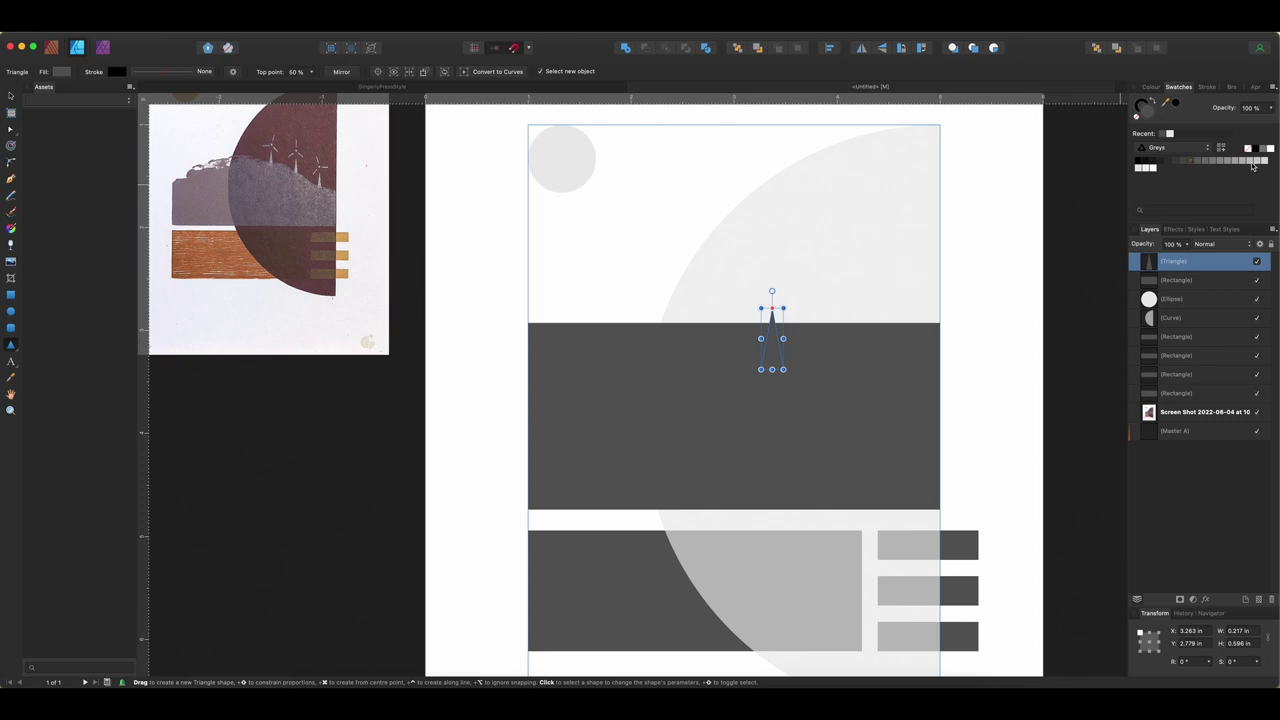
pyautogui.click(1248, 161)
pyautogui.click(1158, 161)
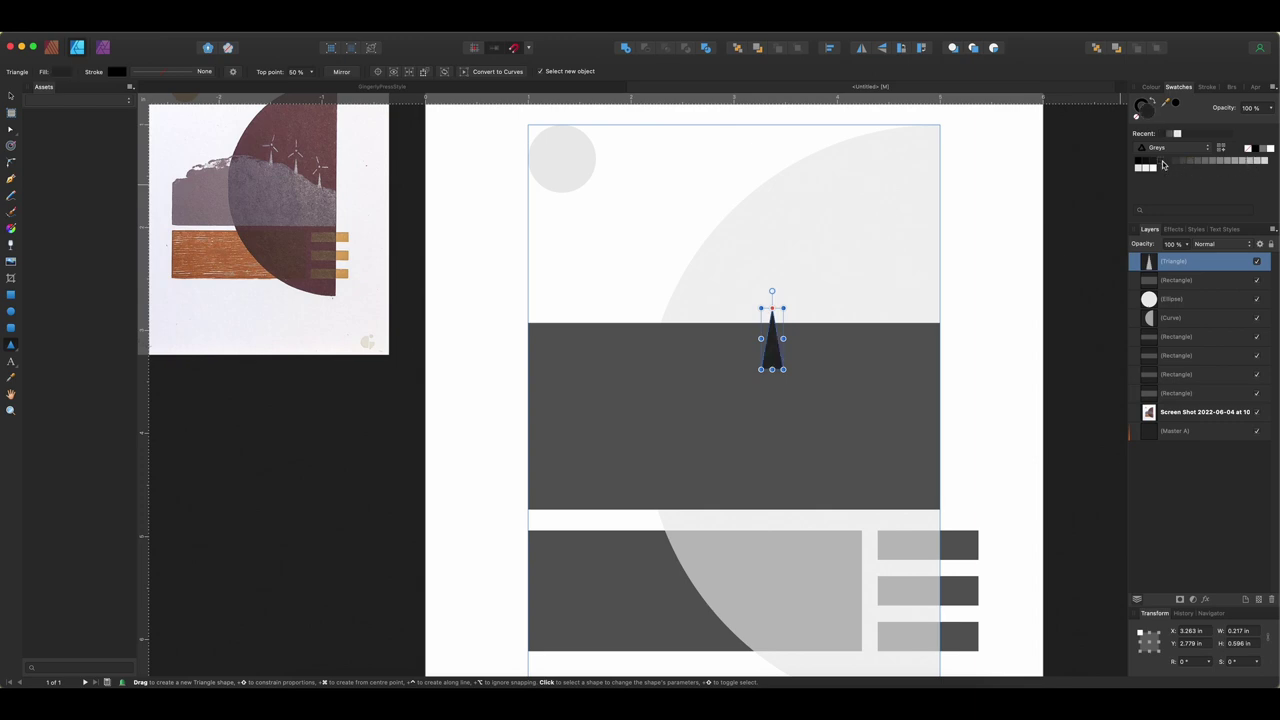
# Step: Shrink the near-black triangle to about 0.11 in wide and 0.45 in high
pyautogui.moveTo(761, 338)
pyautogui.mouseDown()
pyautogui.moveTo(771, 314)
pyautogui.moveTo(775, 375)
pyautogui.mouseUp()
pyautogui.scroll(4, 777, 358)
pyautogui.scroll(-5, 771, 376)
pyautogui.scroll(4, 836, 310)
# Step: Draw a small near-black circle just above the triangle's tip as the turbine hub
pyautogui.press('m')
pyautogui.moveTo(716, 344); pyautogui.dragTo(723, 358)
pyautogui.scroll(-4, 729, 354)
pyautogui.scroll(1, 724, 354)
# Step: Draw a short diagonal blade down and right from the hub with the Pen tool, with a 1 pt black stroke
pyautogui.press('p')
pyautogui.scroll(5, 743, 363)
pyautogui.click(711, 359)
pyautogui.click(736, 383)
pyautogui.click(1206, 87)
pyautogui.moveTo(1157, 119); pyautogui.dragTo(1174, 120)
pyautogui.scroll(-5, 697, 262)
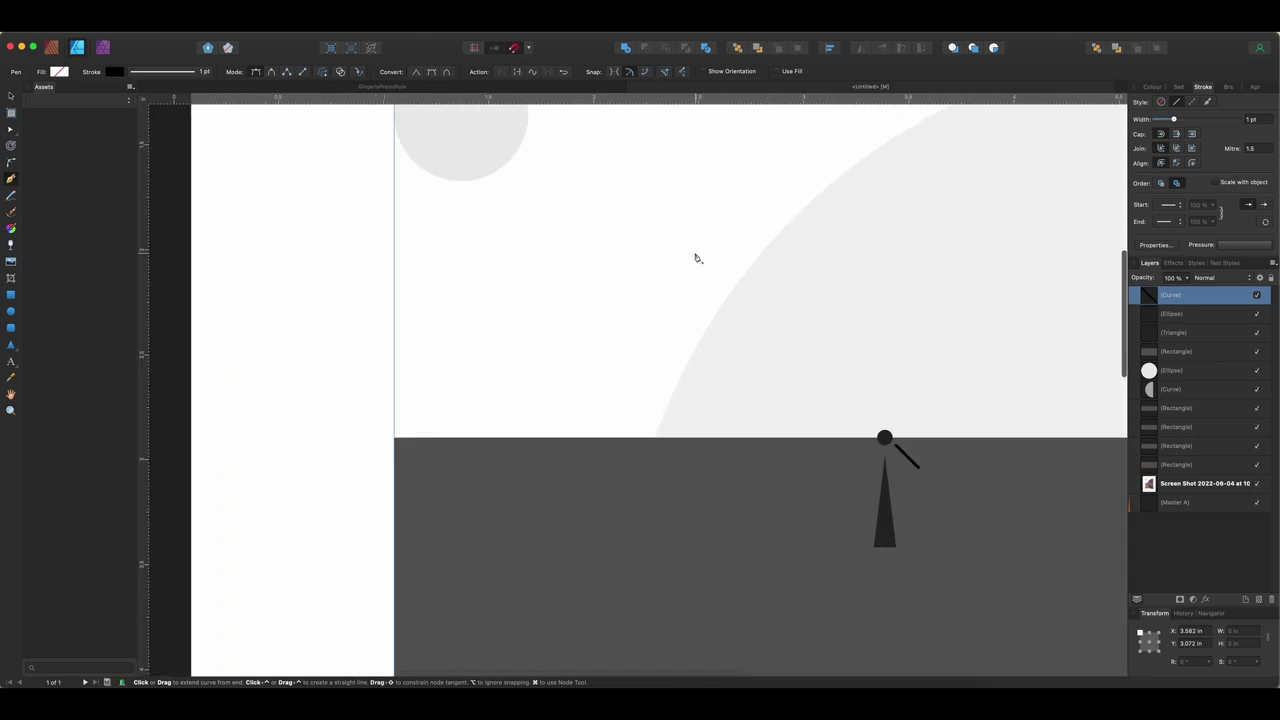
# Step: Duplicate the diagonal blade, rotate the copy upright, and centre it directly above the hub
pyautogui.scroll(5, 860, 435)
pyautogui.press('v')
pyautogui.keyDown('alt'); pyautogui.moveTo(827, 415); pyautogui.dragTo(814, 350); pyautogui.keyUp('alt')
pyautogui.moveTo(825, 339)
pyautogui.mouseDown()
pyautogui.moveTo(792, 320)
pyautogui.moveTo(752, 349)
pyautogui.mouseUp()
pyautogui.moveTo(813, 350); pyautogui.dragTo(799, 348)
# Step: Duplicate the diagonal blade to the hub's lower left and flip the copy horizontally
pyautogui.keyDown('super'); pyautogui.moveTo(827, 415); pyautogui.dragTo(771, 420); pyautogui.keyUp('super')
pyautogui.click(861, 47)
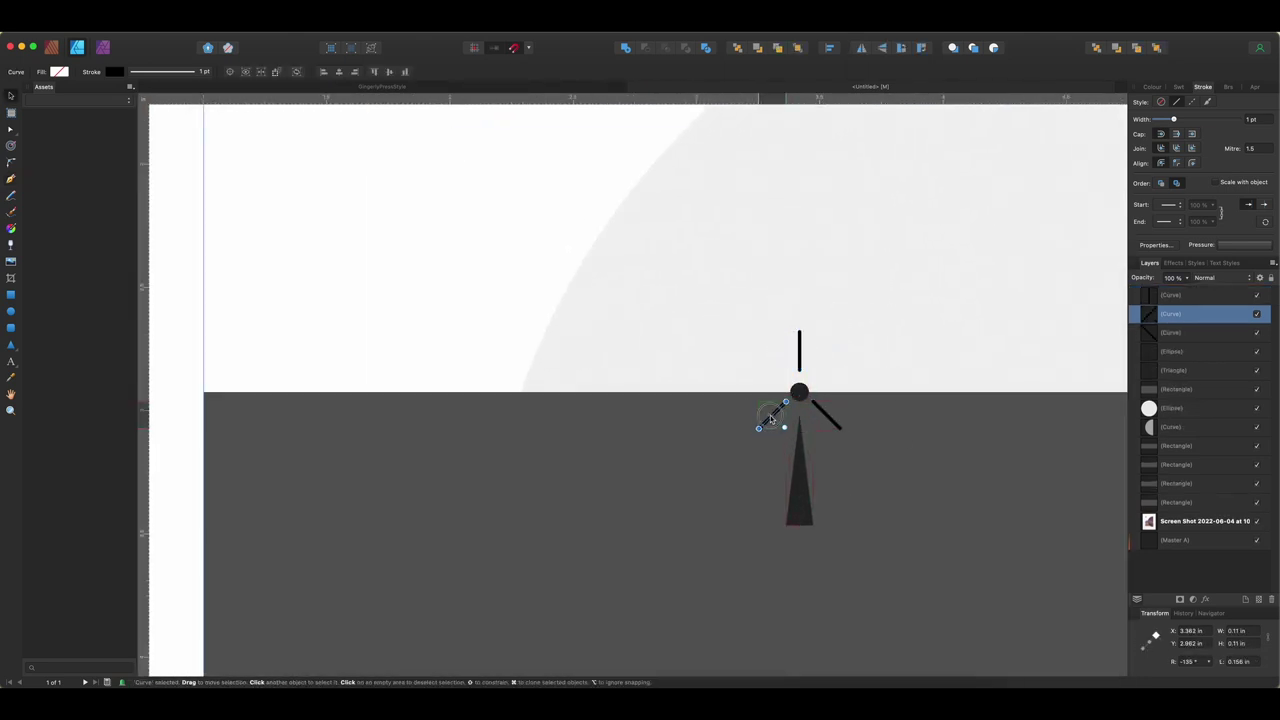
pyautogui.click(600, 371)
pyautogui.click(204, 297)
pyautogui.press('super+minus')
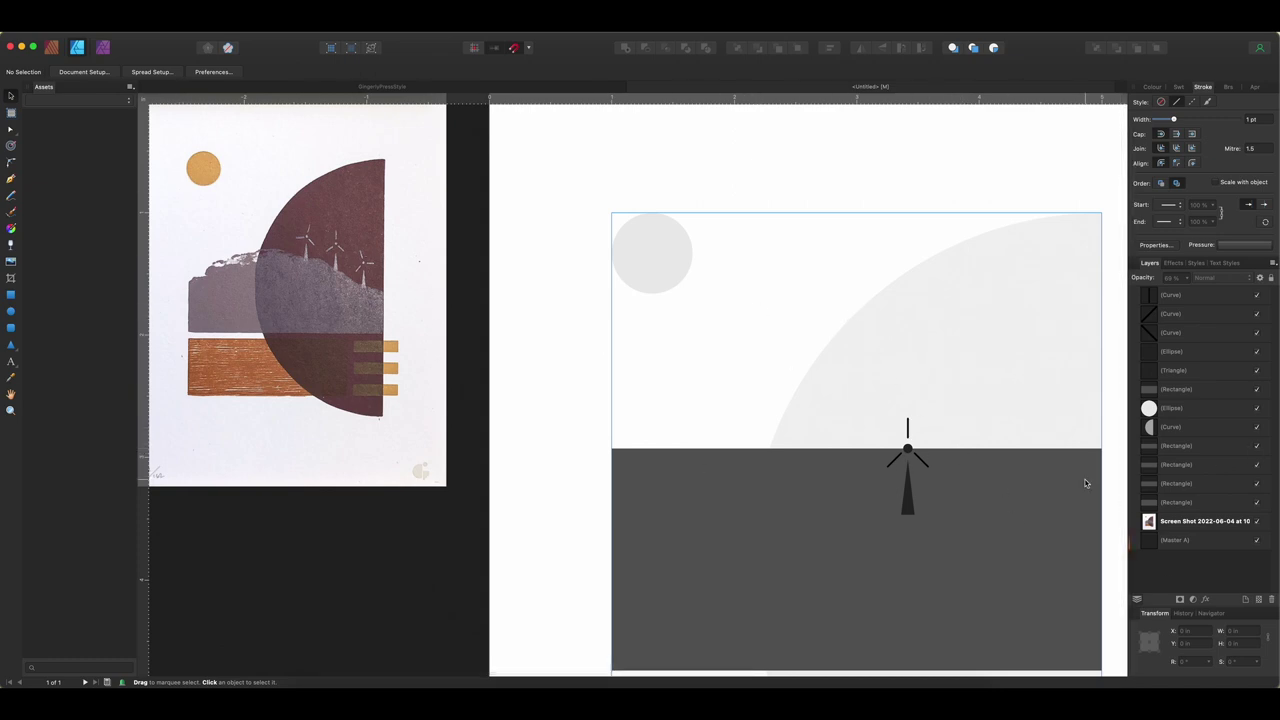
# Step: Round the corners of the turbine's tower triangle with the Corner tool, using a radius of about 0.017 in at the base
pyautogui.hscroll(4, 1085, 483)
pyautogui.scroll(-1, 1085, 483)
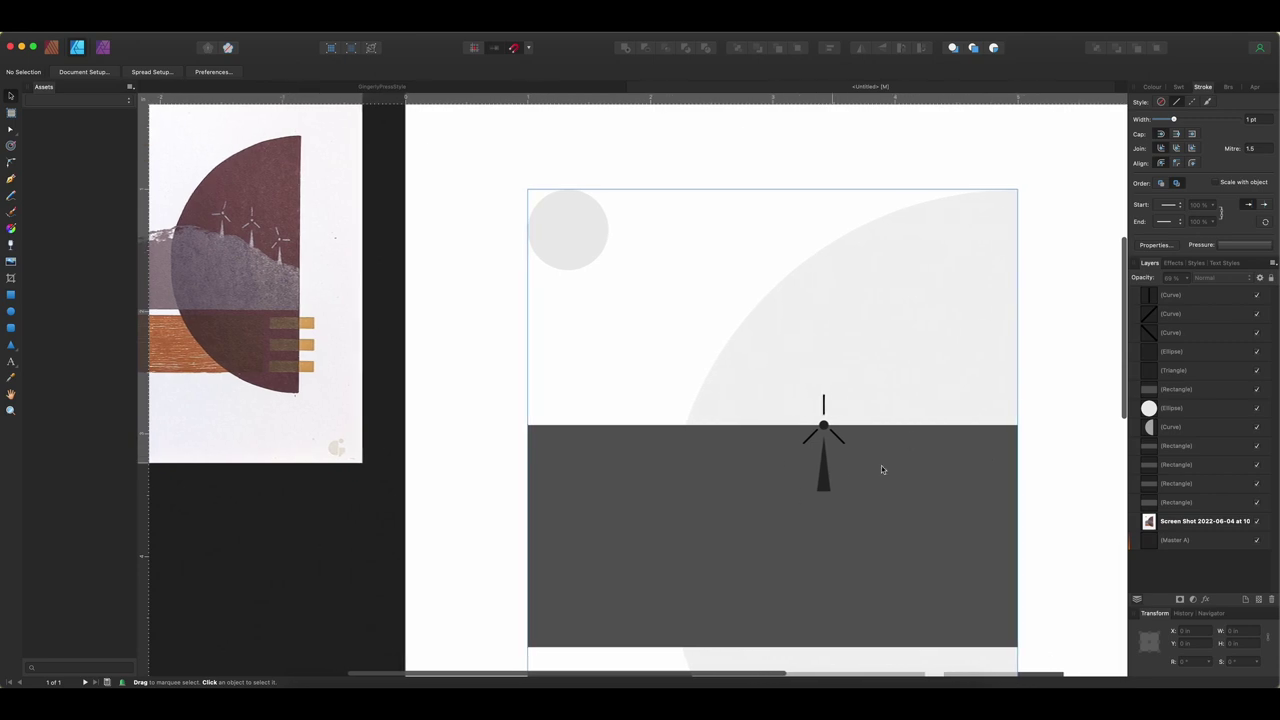
pyautogui.click(823, 460)
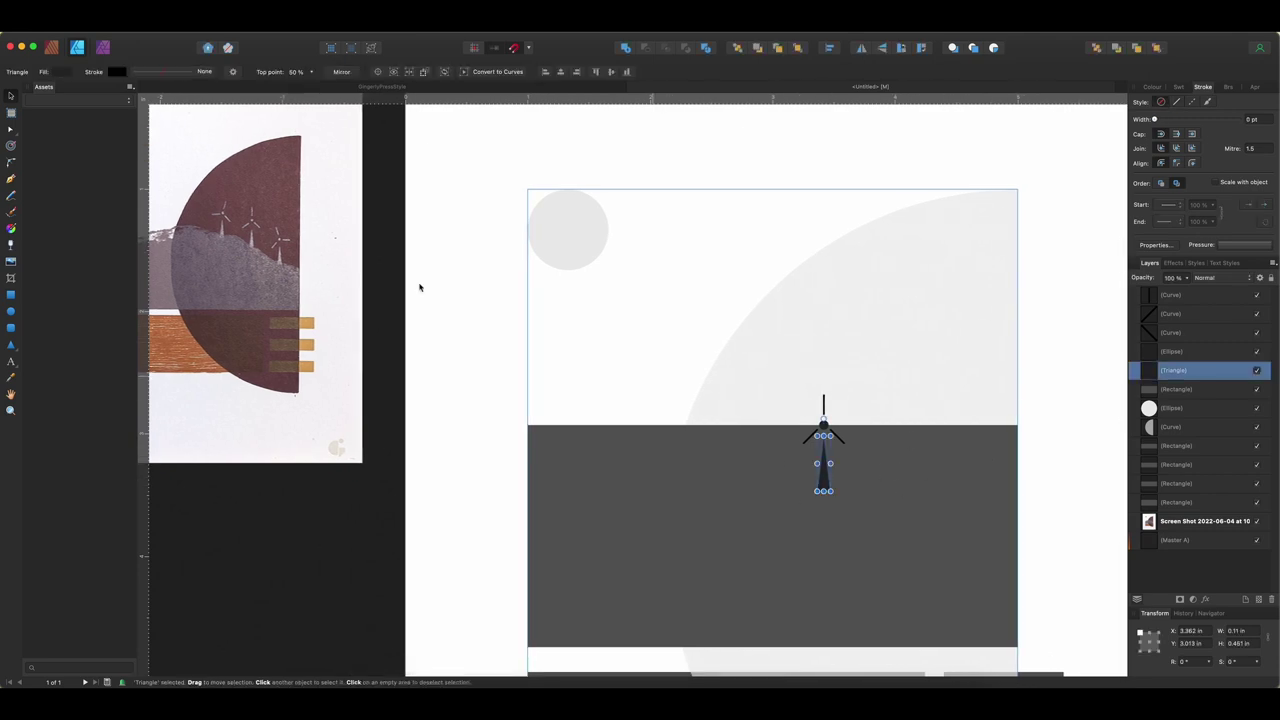
pyautogui.click(10, 163)
pyautogui.scroll(4, 830, 470)
pyautogui.click(812, 395)
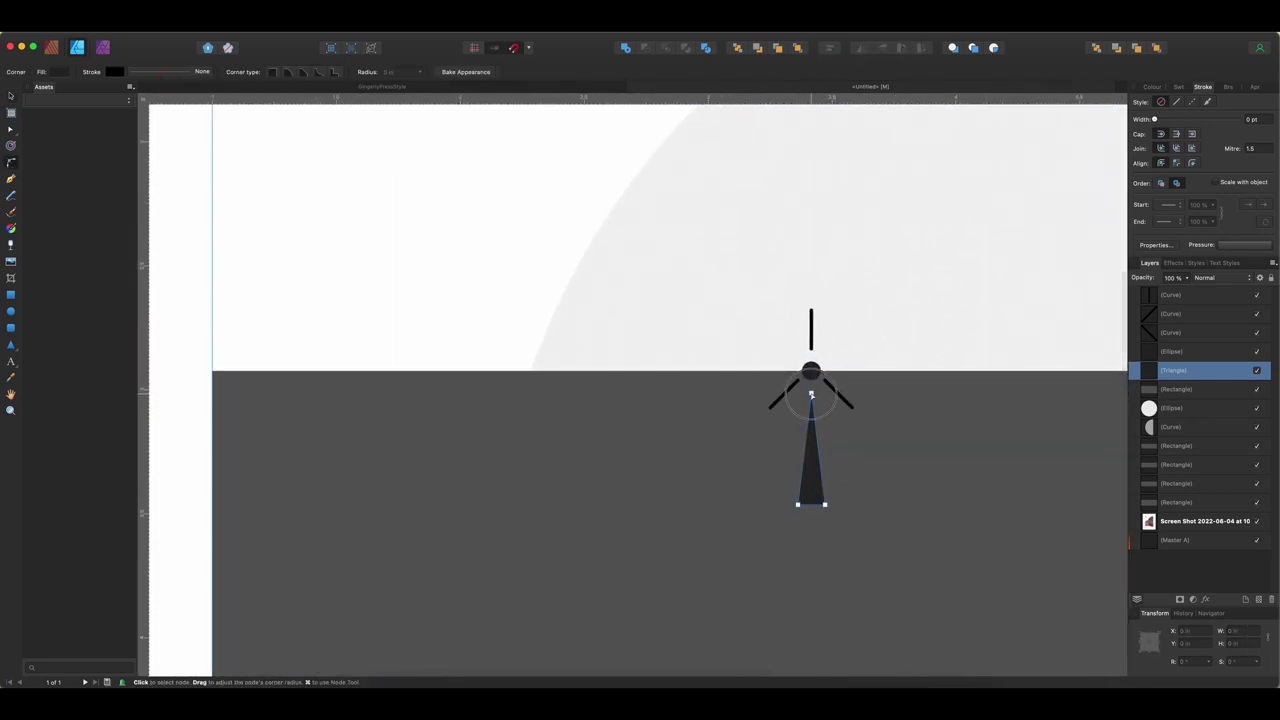
pyautogui.click(825, 504)
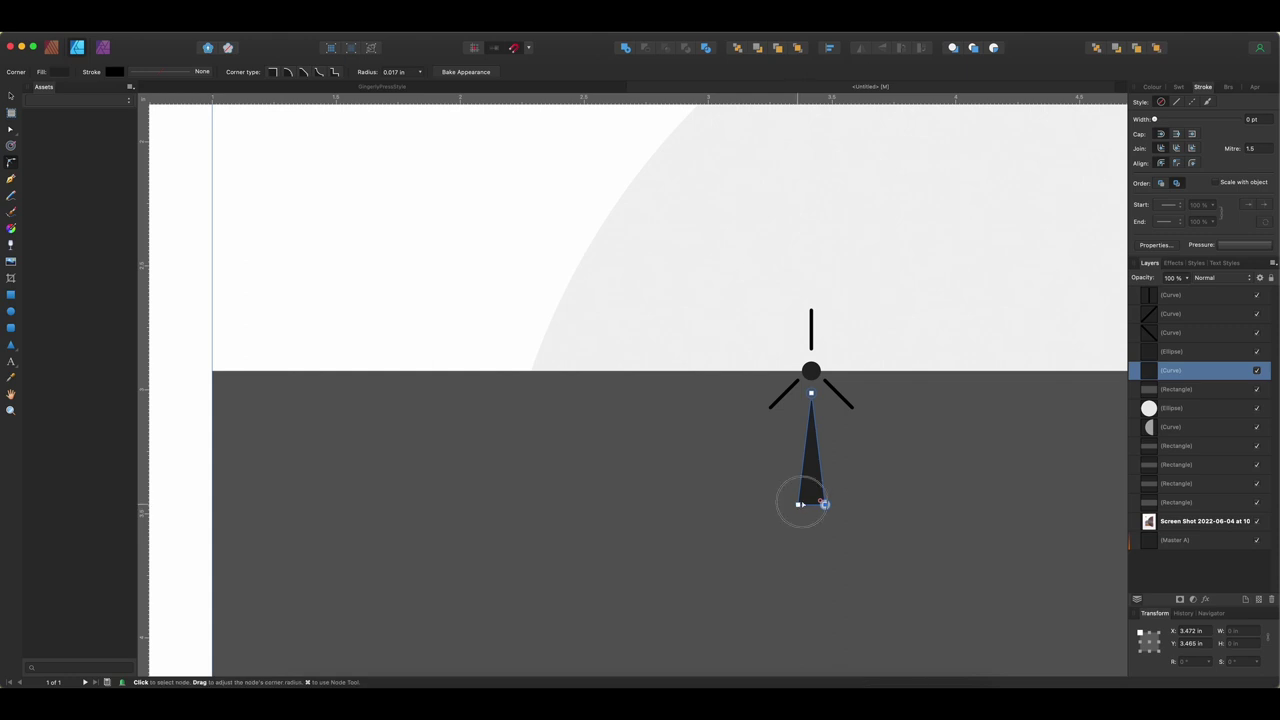
pyautogui.click(798, 504)
# Step: Expand the strokes of the turbine's three blades into filled shapes
pyautogui.click(811, 330)
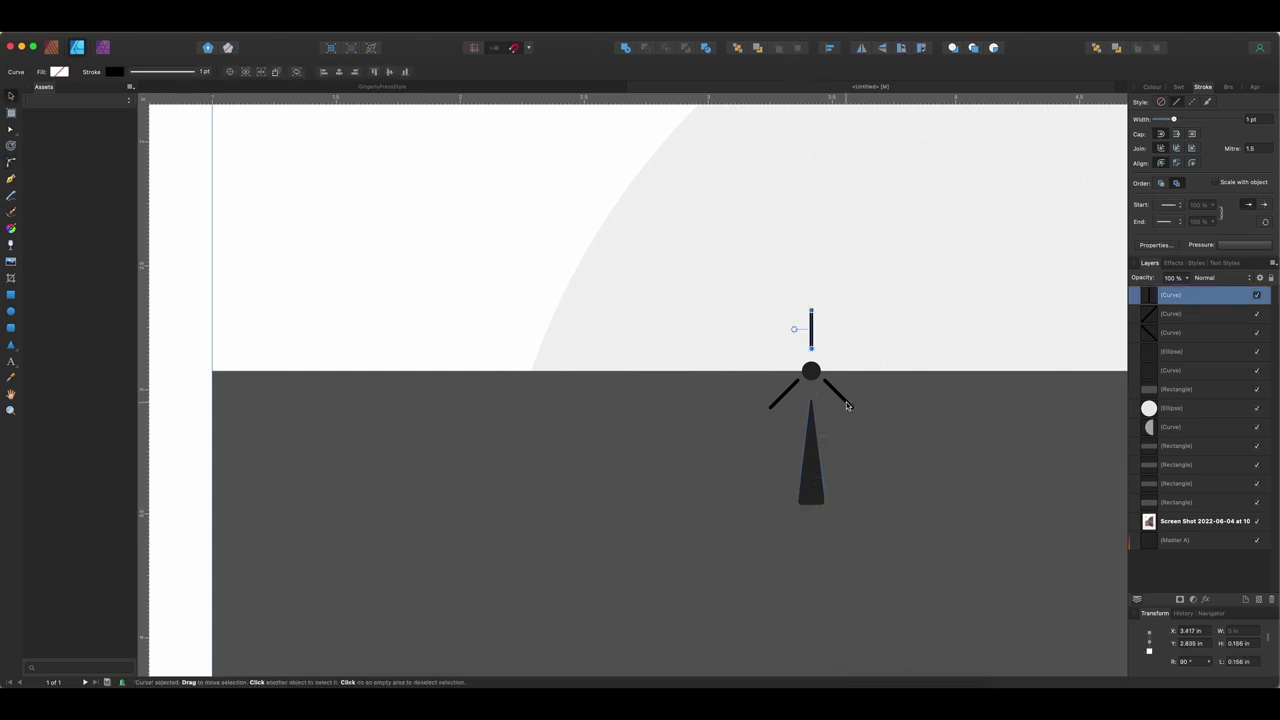
pyautogui.keyDown('shift'); pyautogui.click(840, 396); pyautogui.keyUp('shift')
pyautogui.keyDown('shift'); pyautogui.click(785, 397); pyautogui.keyUp('shift')
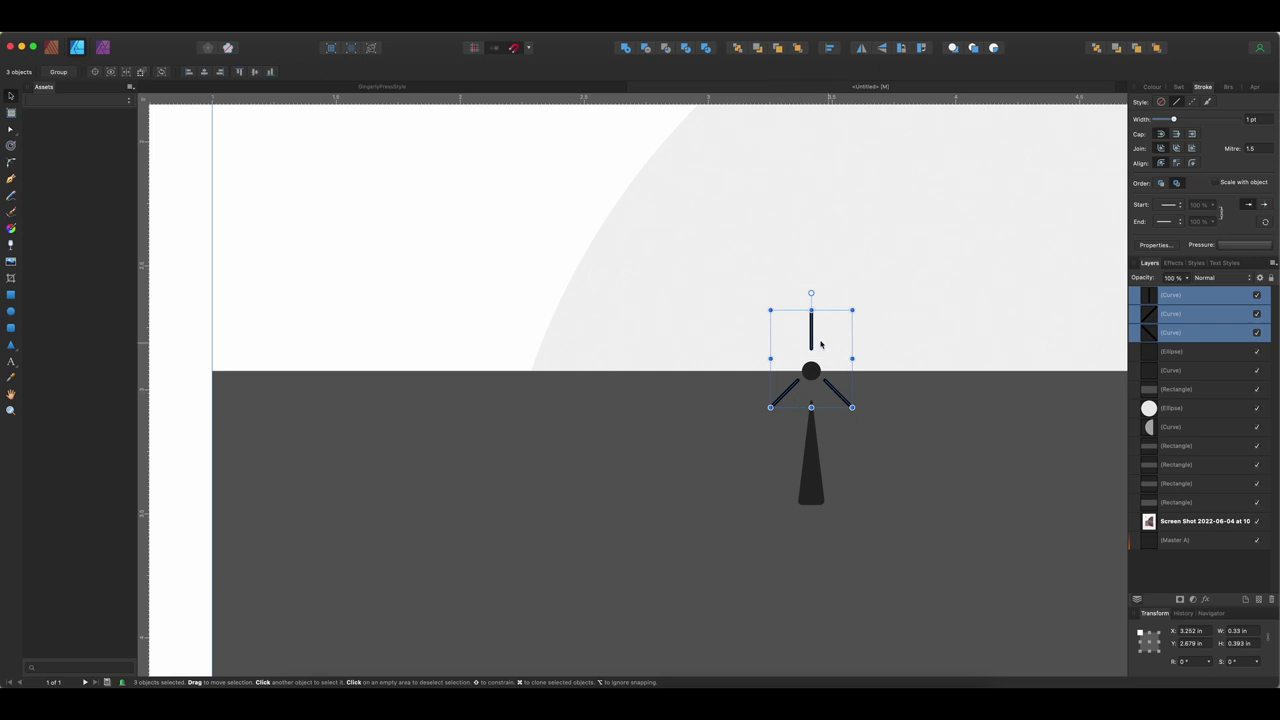
pyautogui.click(197, 29)
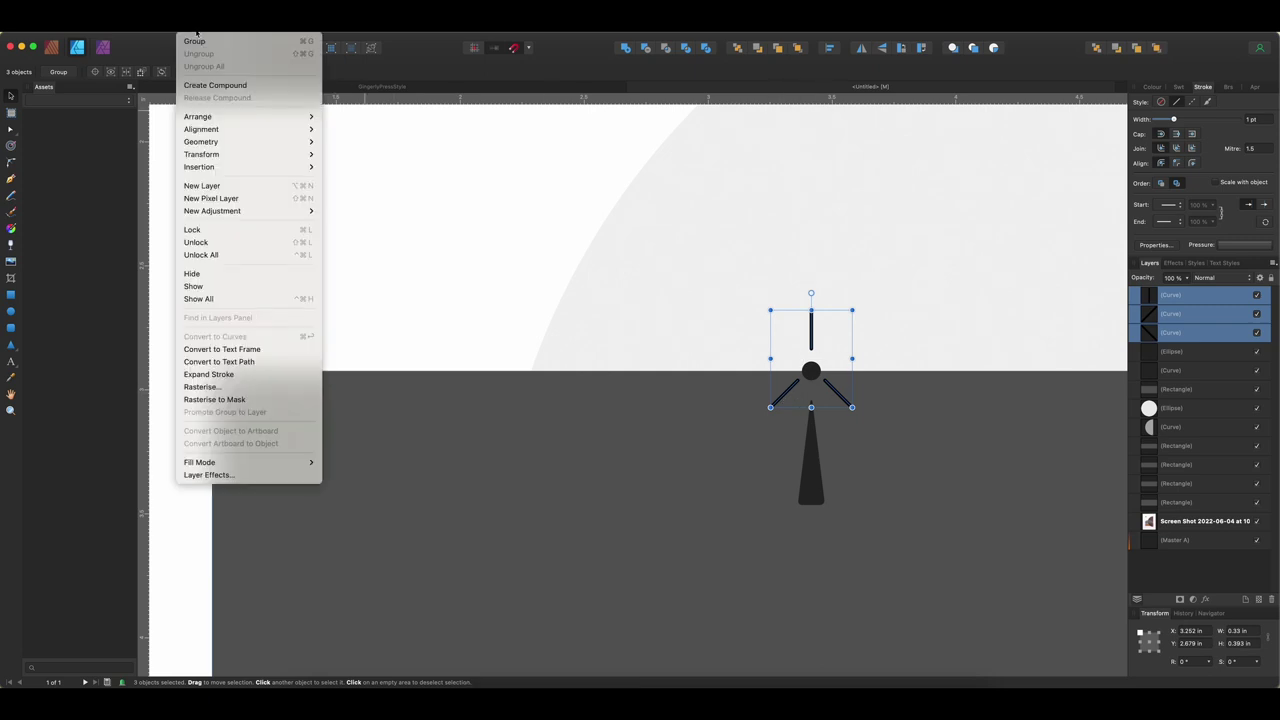
pyautogui.click(244, 378)
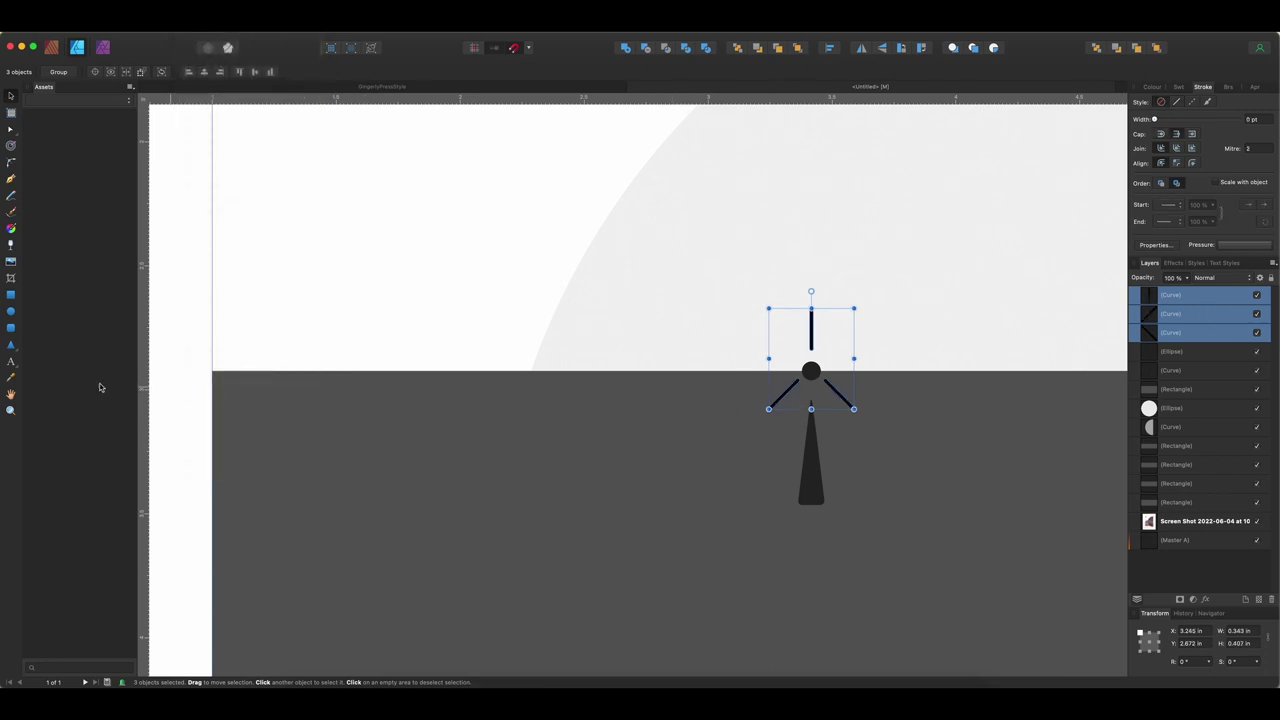
# Step: Select the turbine's blades, hub and tower together and place a duplicate turbine down and to the right of the original
pyautogui.click(828, 390)
pyautogui.click(832, 387)
pyautogui.keyDown('shift'); pyautogui.click(785, 393); pyautogui.keyUp('shift')
pyautogui.keyDown('shift'); pyautogui.click(811, 371); pyautogui.keyUp('shift')
pyautogui.keyDown('shift'); pyautogui.click(811, 336); pyautogui.keyUp('shift')
pyautogui.keyDown('shift'); pyautogui.click(808, 455); pyautogui.keyUp('shift')
pyautogui.scroll(-4, 805, 453)
pyautogui.moveTo(812, 462); pyautogui.dragTo(892, 484)
# Step: Rotate the copied turbine's three blades together so they sit at a different angle from the original's
pyautogui.scroll(4, 903, 456)
pyautogui.click(890, 444)
pyautogui.keyDown('shift'); pyautogui.click(856, 443); pyautogui.keyUp('shift')
pyautogui.keyDown('shift'); pyautogui.click(873, 398); pyautogui.keyUp('shift')
pyautogui.moveTo(873, 367); pyautogui.dragTo(900, 413)
pyautogui.click(975, 446)
pyautogui.scroll(-3, 958, 478)
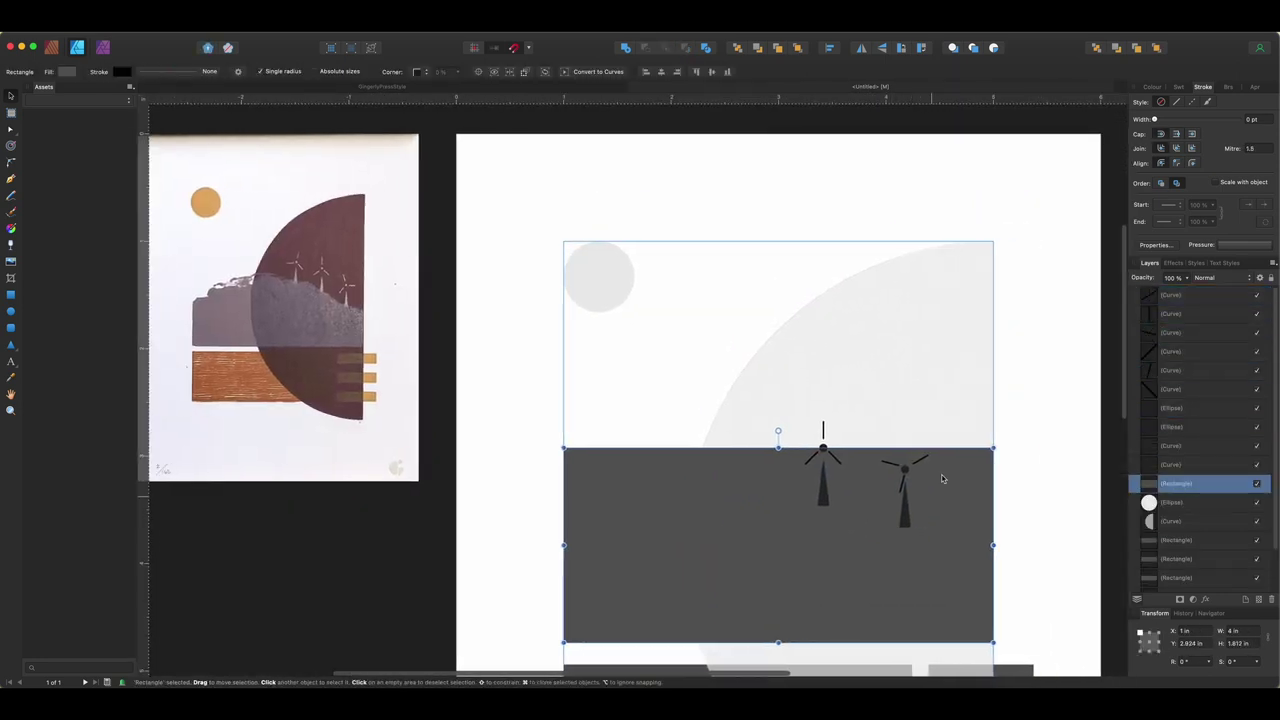
# Step: Adjust the copied turbine's individual blades so they radiate evenly around the hub, with one pointing up and left
pyautogui.scroll(2, 902, 480)
pyautogui.click(902, 484)
pyautogui.scroll(3, 902, 480)
pyautogui.moveTo(902, 488); pyautogui.dragTo(943, 476)
pyautogui.click(953, 425)
pyautogui.scroll(-4, 951, 438)
pyautogui.scroll(2, 951, 440)
pyautogui.moveTo(964, 489); pyautogui.dragTo(925, 482)
pyautogui.click(914, 489)
pyautogui.scroll(1, 925, 482)
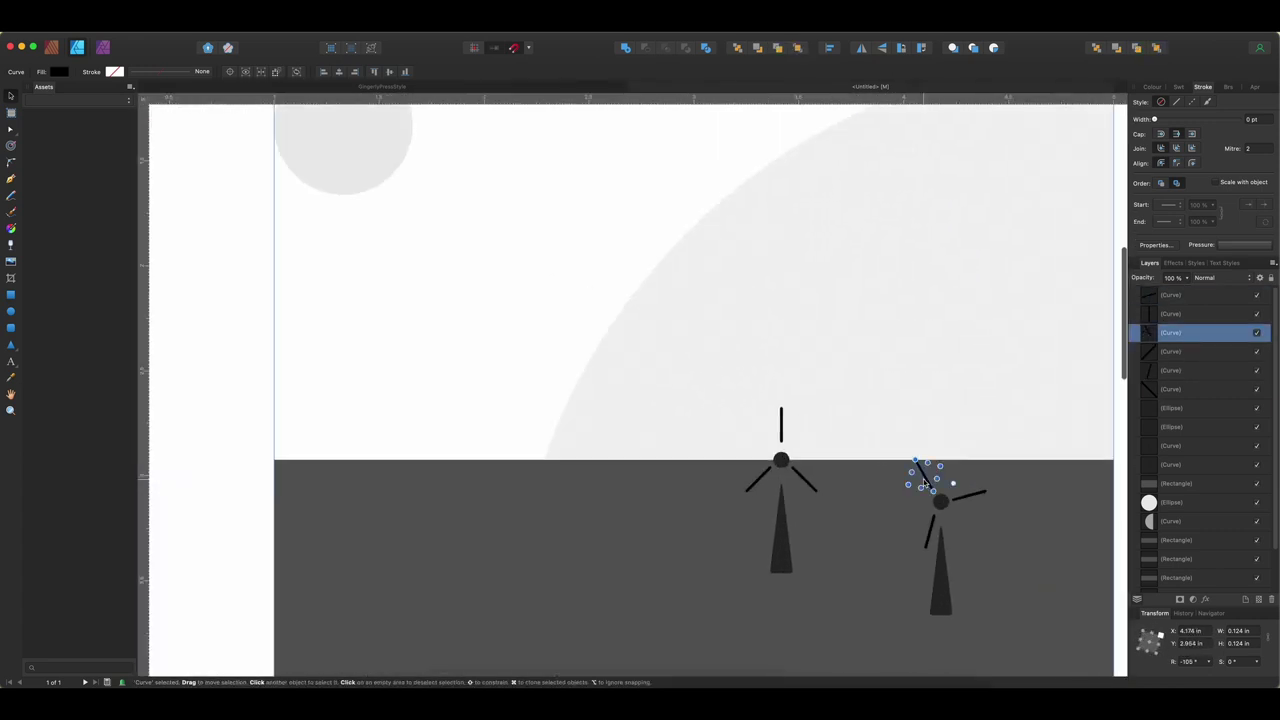
# Step: Group the copied turbine's tower, hub and blades, and move the group further down and to the right
pyautogui.click(940, 572)
pyautogui.scroll(-3, 950, 600)
pyautogui.scroll(-3, 951, 617)
pyautogui.hscroll(-3, 951, 617)
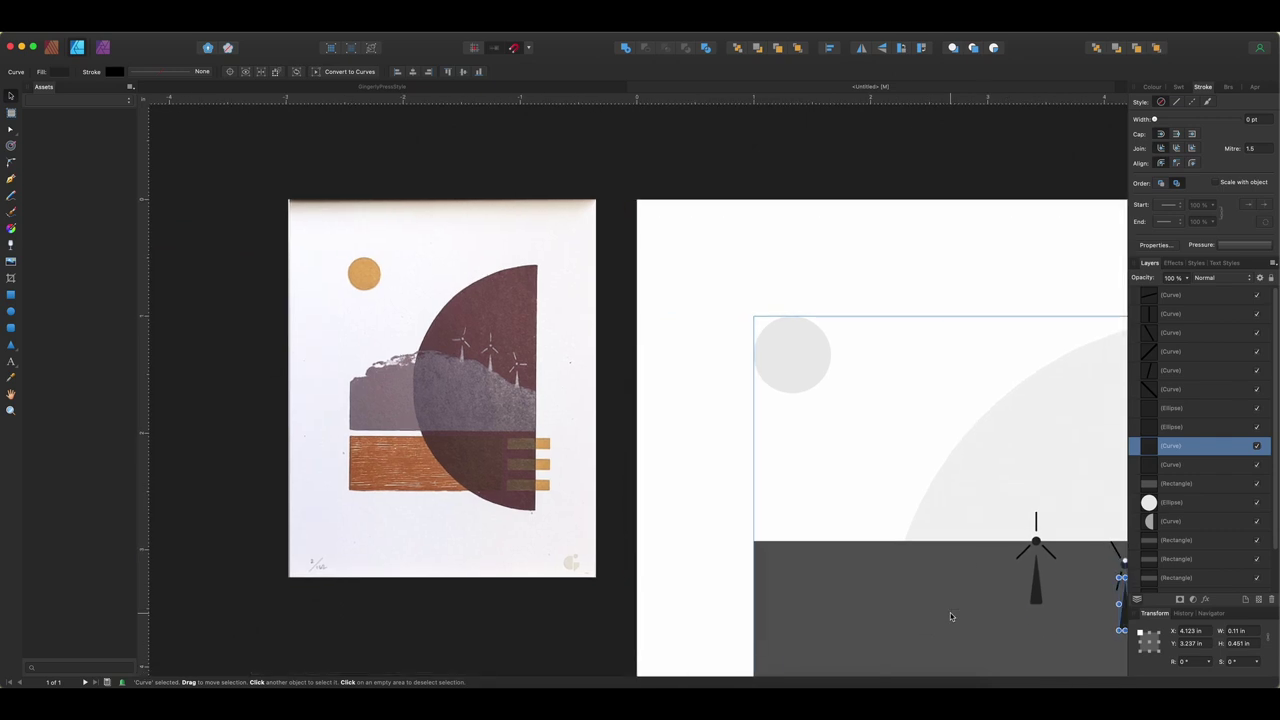
pyautogui.hscroll(5, 954, 616)
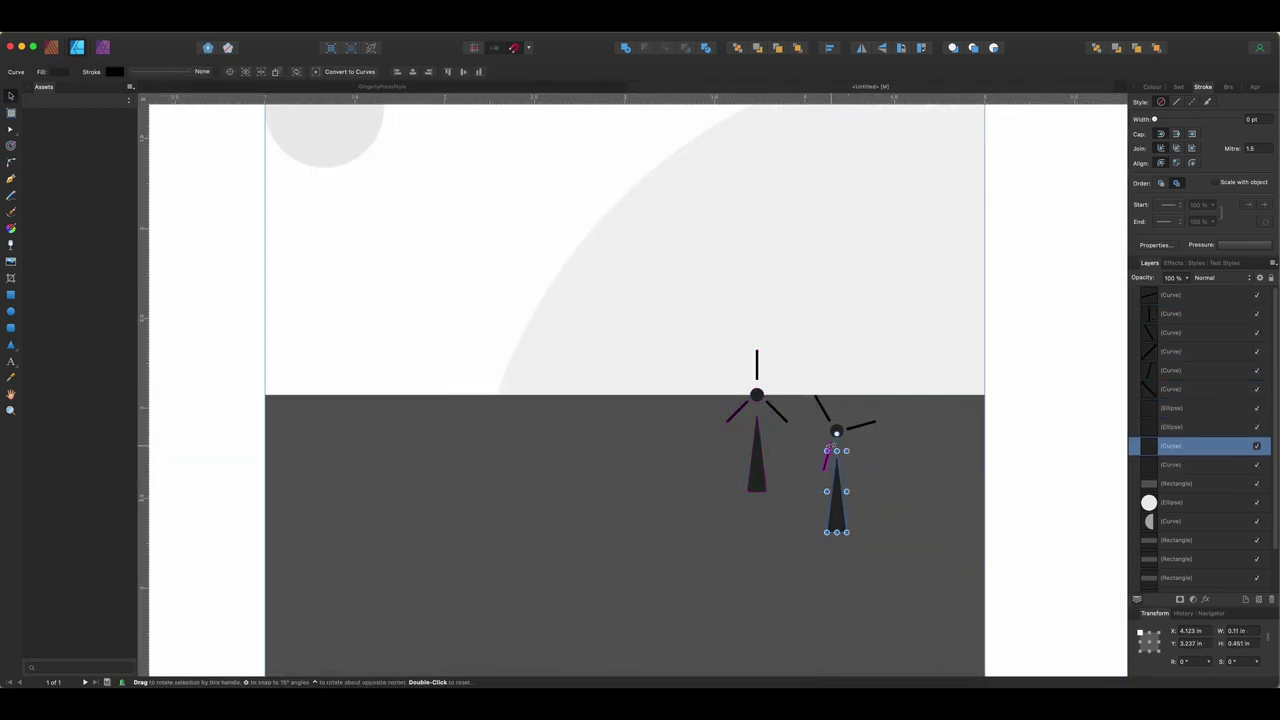
pyautogui.keyDown('shift'); pyautogui.click(858, 425); pyautogui.keyUp('shift')
pyautogui.keyDown('shift'); pyautogui.click(823, 413); pyautogui.keyUp('shift')
pyautogui.keyDown('shift'); pyautogui.click(828, 450); pyautogui.keyUp('shift')
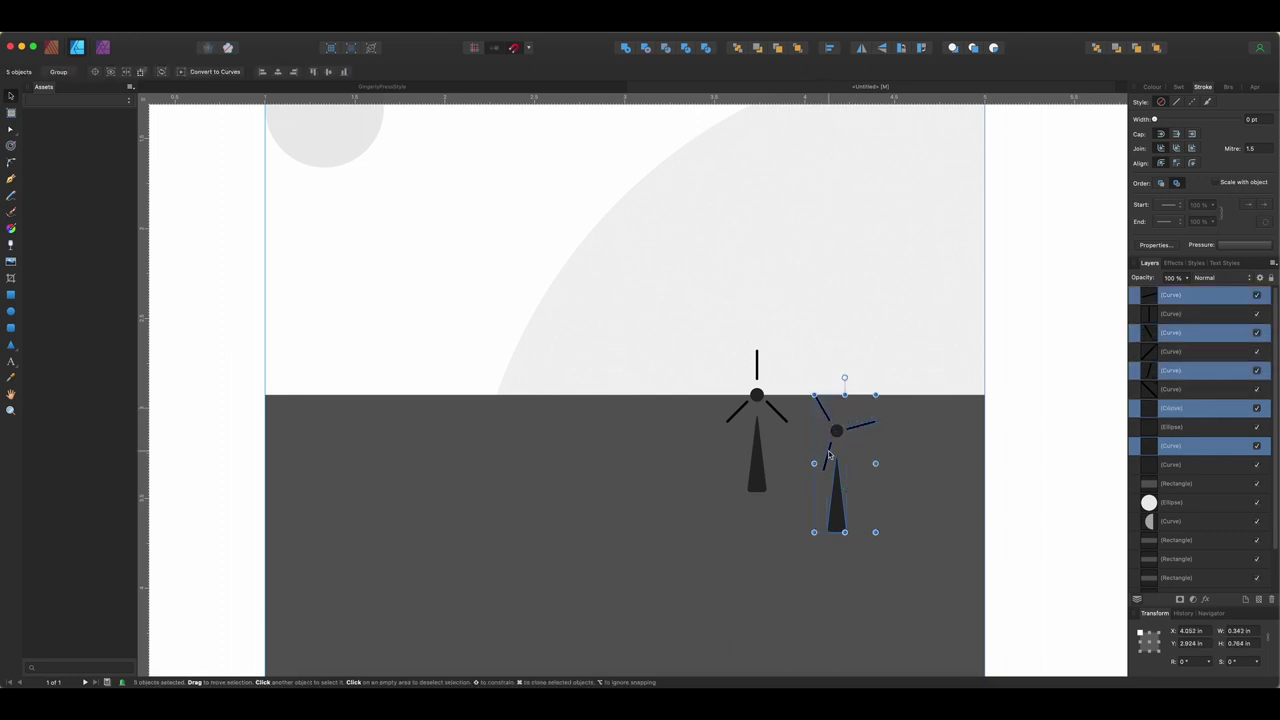
pyautogui.press('super+g')
pyautogui.moveTo(838, 490); pyautogui.dragTo(900, 528)
# Step: Group the original turbine's tower, hub and blades, and move the group down and right, closer to the second turbine
pyautogui.click(758, 465)
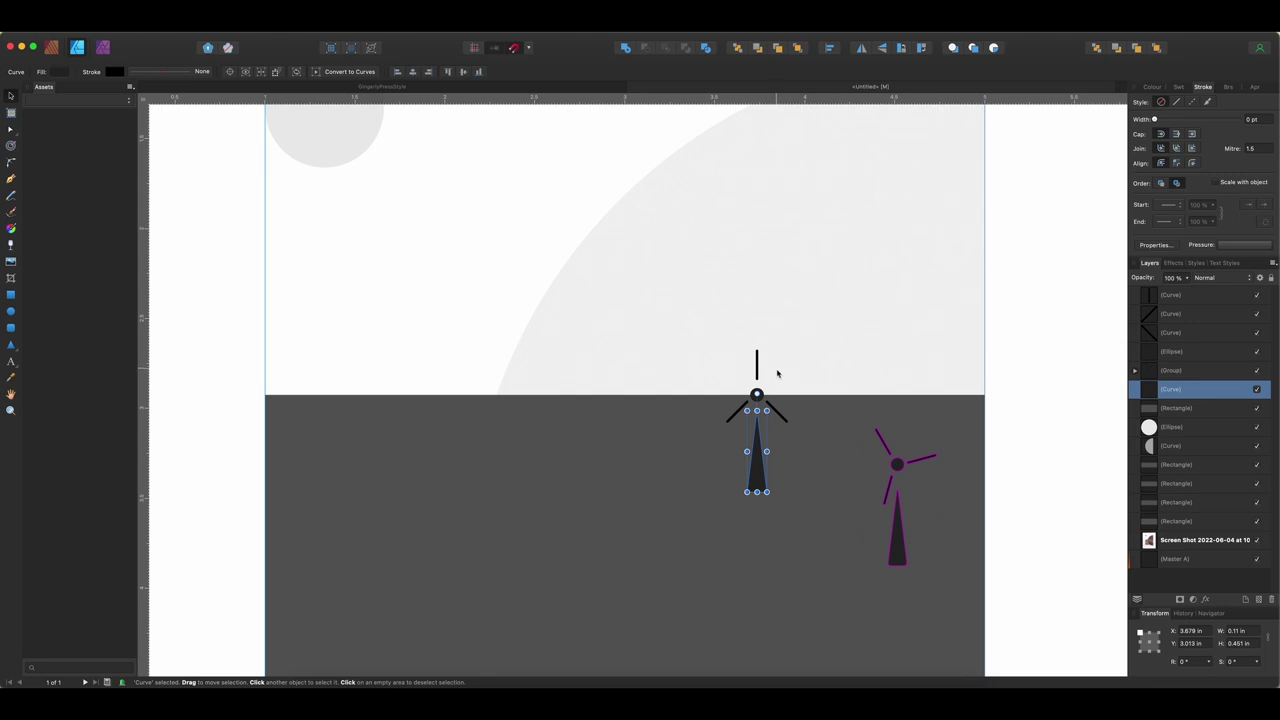
pyautogui.keyDown('shift'); pyautogui.click(779, 414); pyautogui.keyUp('shift')
pyautogui.keyDown('shift'); pyautogui.click(757, 368); pyautogui.keyUp('shift')
pyautogui.keyDown('shift'); pyautogui.click(756, 396); pyautogui.keyUp('shift')
pyautogui.keyDown('shift'); pyautogui.click(738, 411); pyautogui.keyUp('shift')
pyautogui.press('super+g')
pyautogui.moveTo(770, 474); pyautogui.dragTo(817, 510)
# Step: Duplicate the upright turbine to its upper left and rotate the copy's upper and left blades around the hub
pyautogui.moveTo(807, 450); pyautogui.dragTo(698, 413)
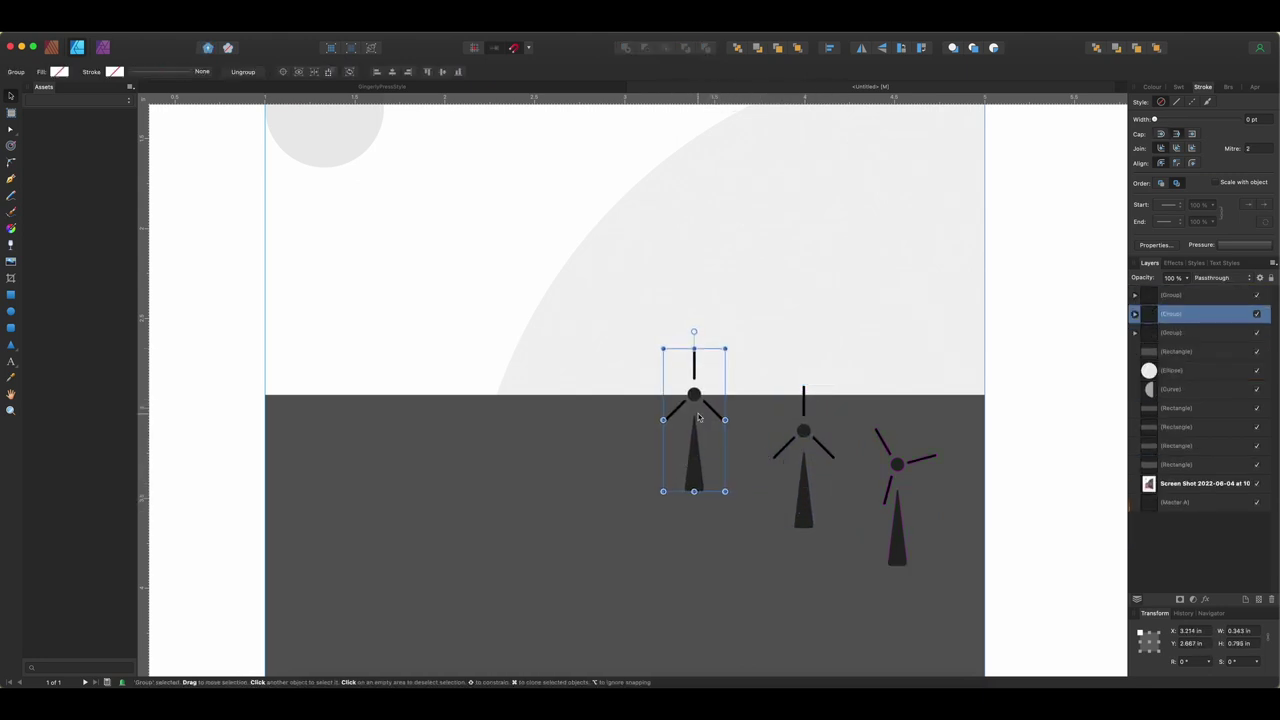
pyautogui.doubleClick(709, 409)
pyautogui.scroll(4, 710, 409)
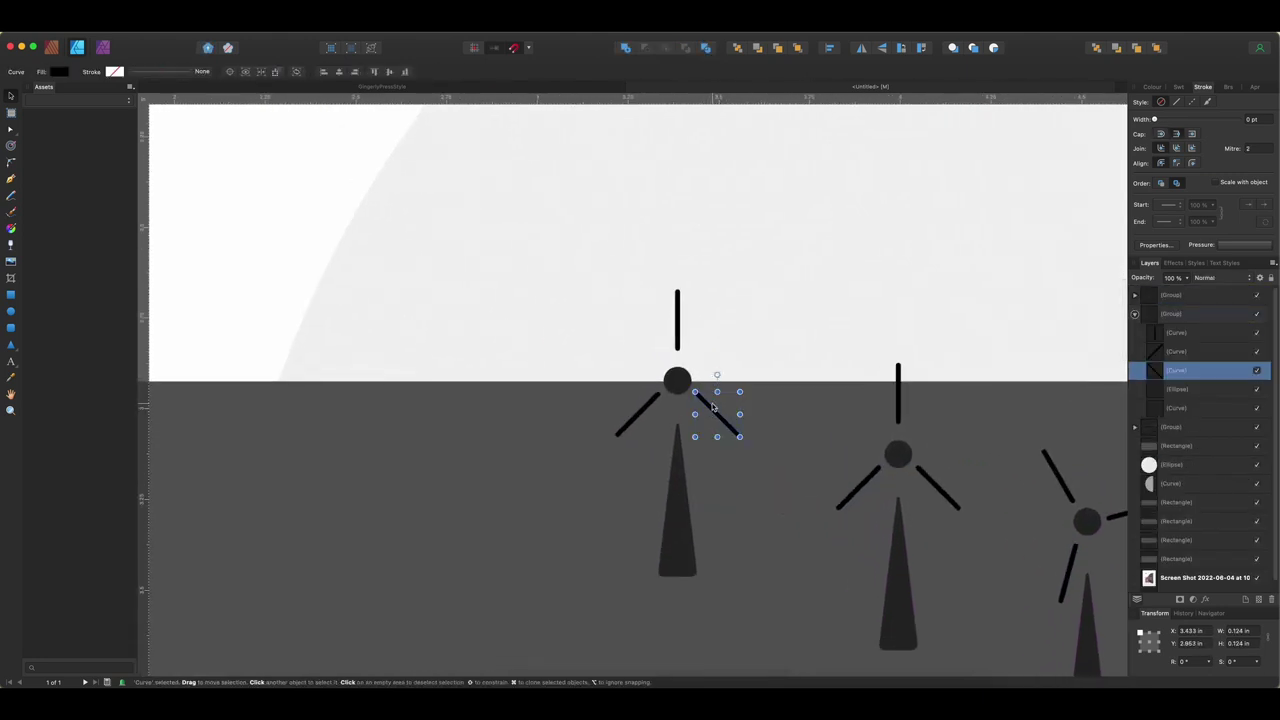
pyautogui.scroll(-5, 712, 411)
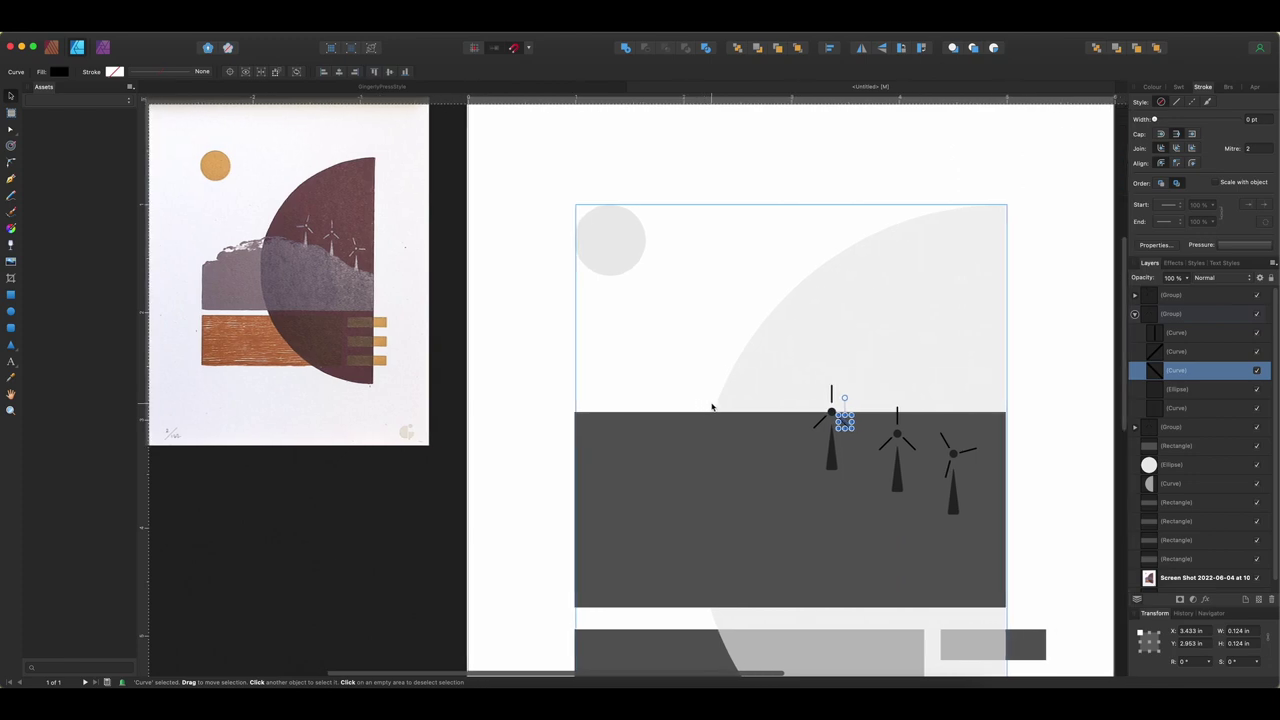
pyautogui.scroll(3, 842, 407)
pyautogui.click(800, 435)
pyautogui.moveTo(799, 405); pyautogui.dragTo(842, 385)
pyautogui.click(820, 380)
pyautogui.scroll(-3, 843, 386)
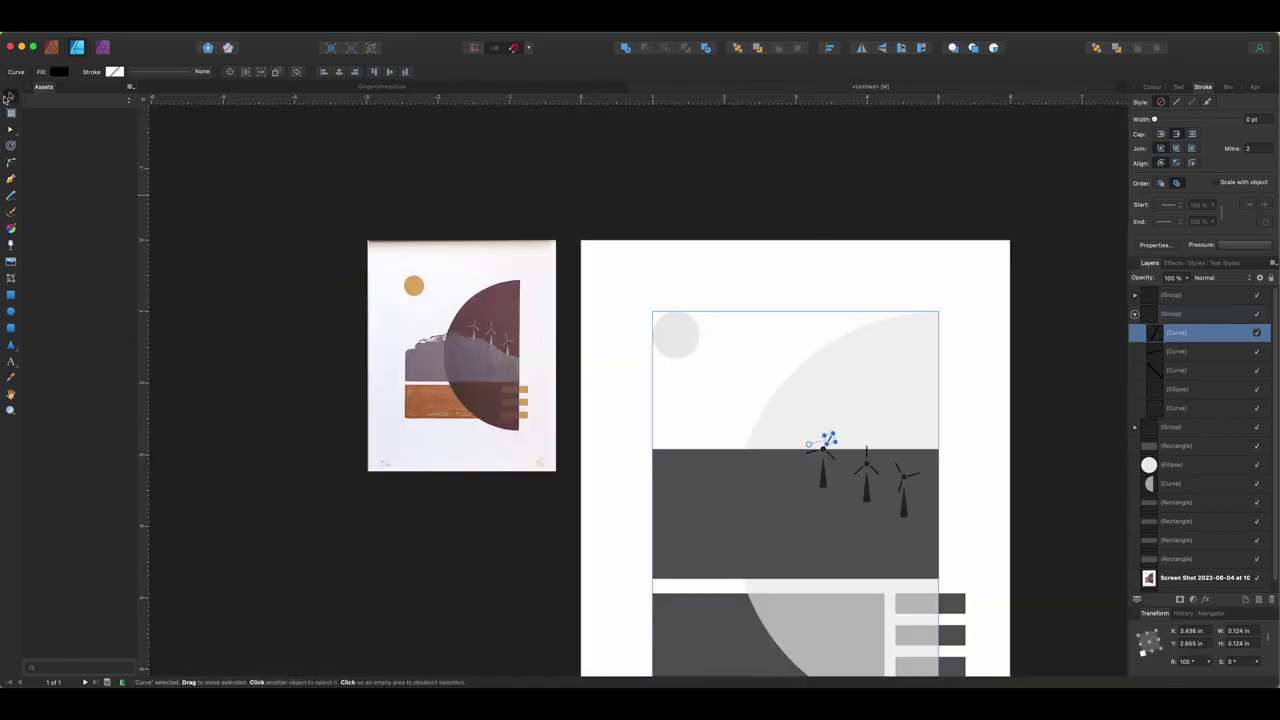
pyautogui.click(623, 357)
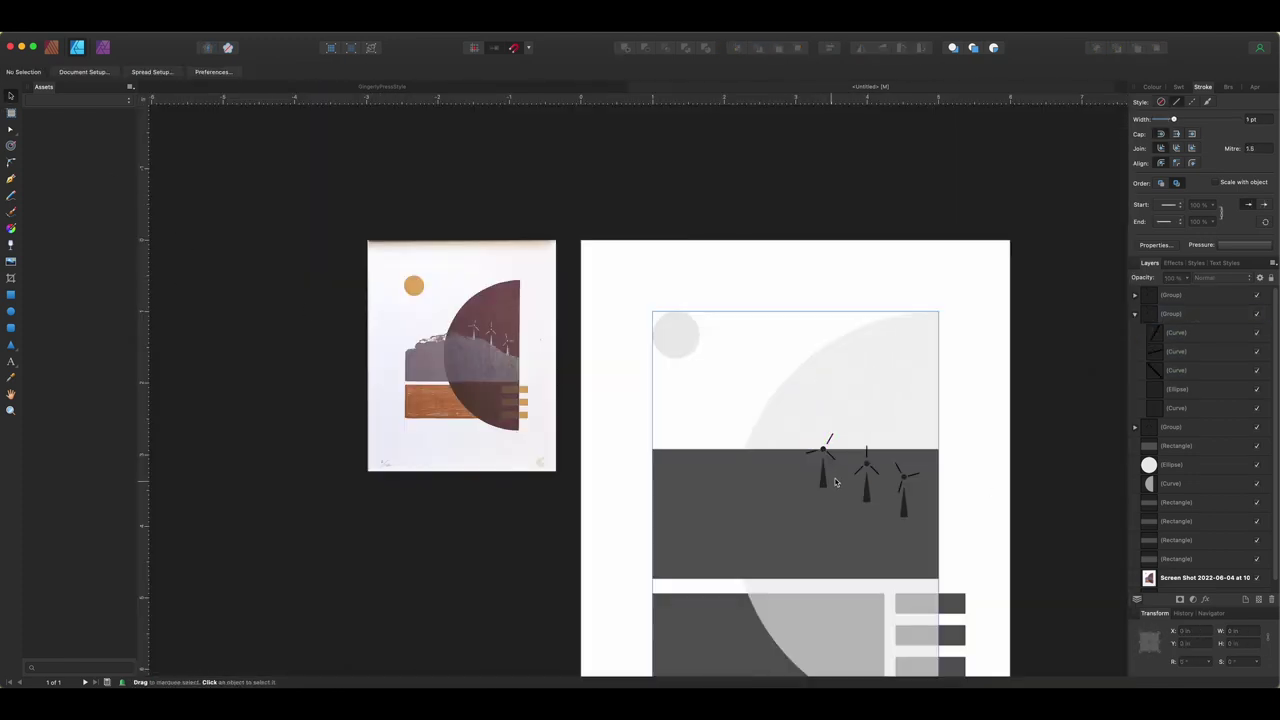
# Step: Switch to the Publisher persona and duplicate page 1
pyautogui.scroll(-5, 709, 456)
pyautogui.hscroll(5, 709, 456)
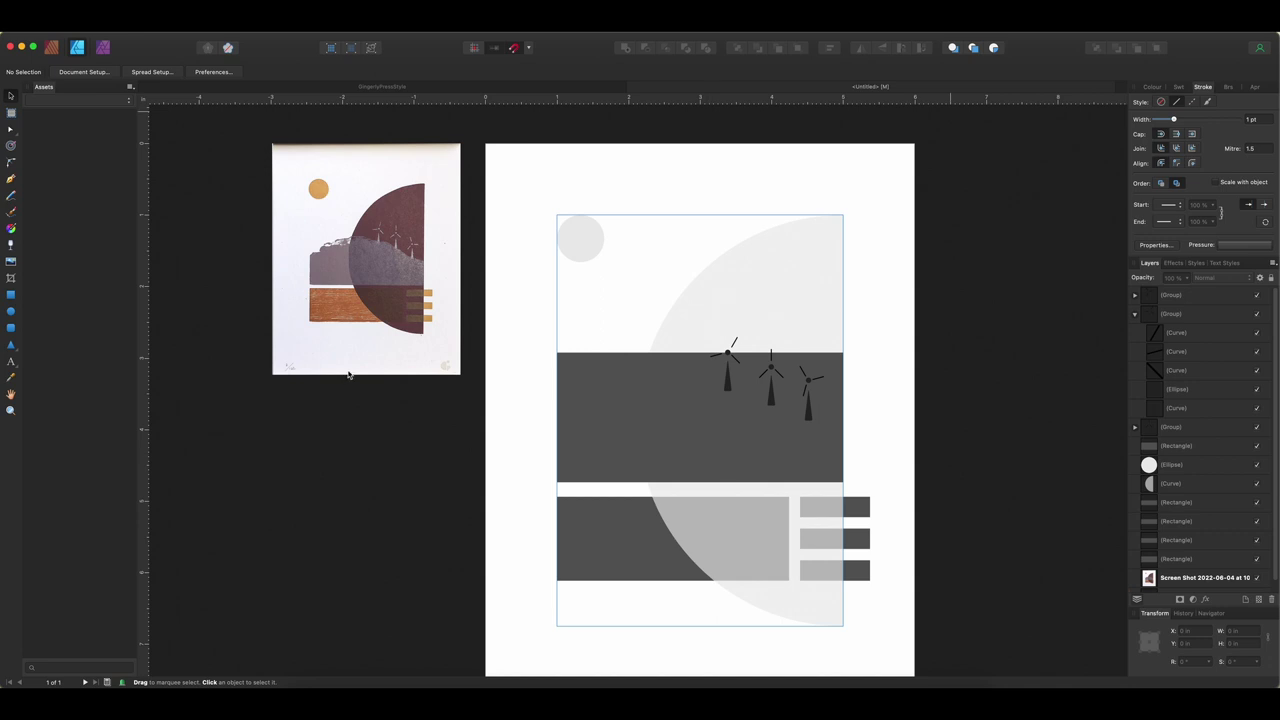
pyautogui.click(52, 48)
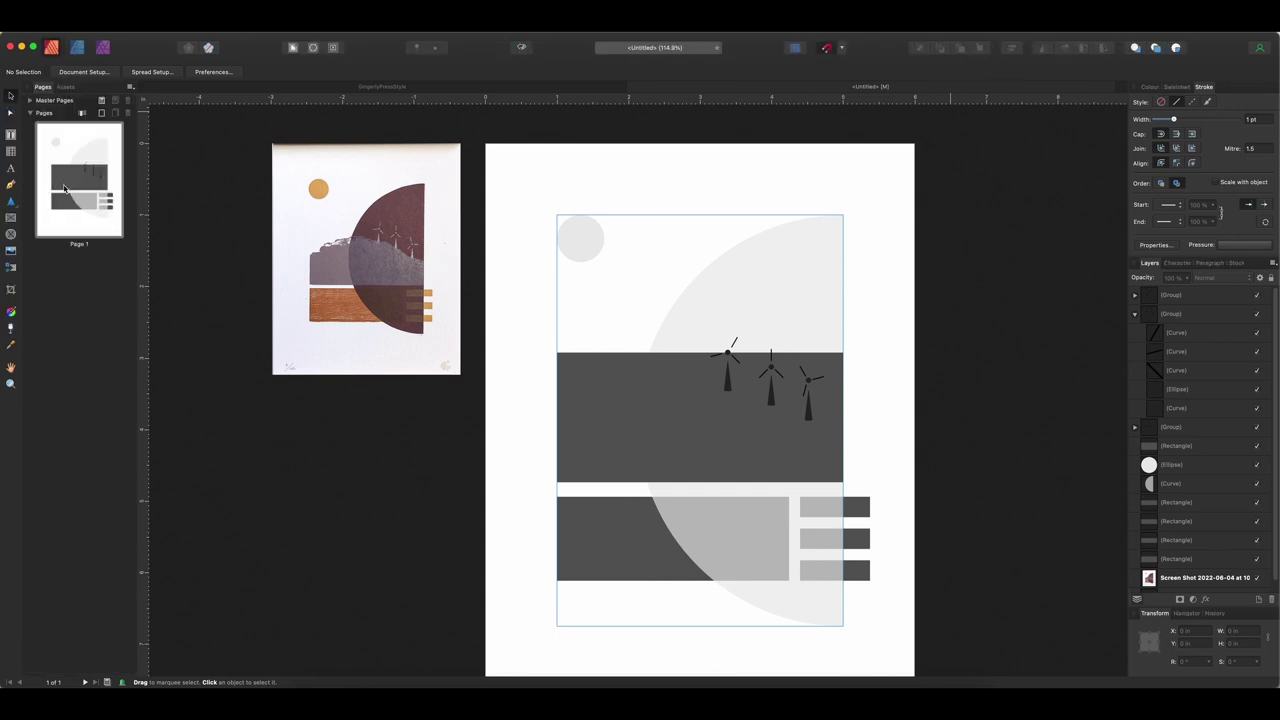
pyautogui.rightClick(87, 157)
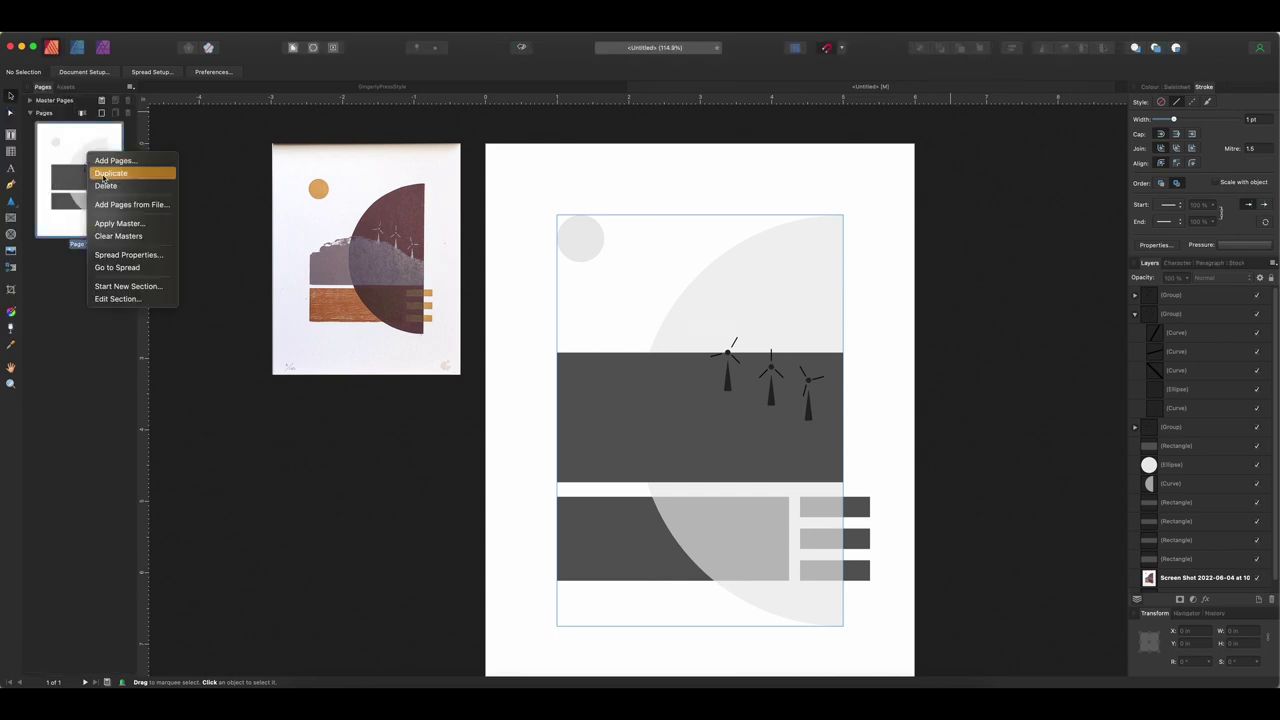
pyautogui.click(192, 288)
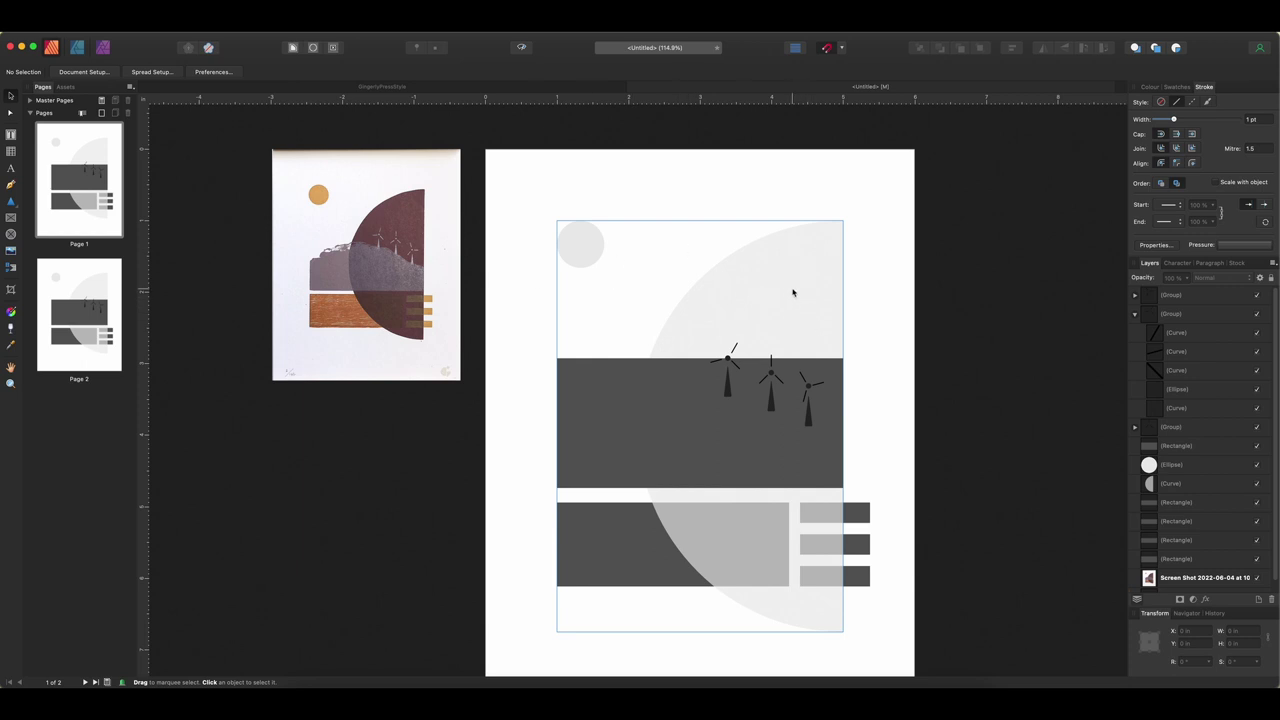
# Step: Fill the large semicircle with the maroon sampled from the reference print's semicircle (HSL 358, 17, 38)
pyautogui.click(788, 292)
pyautogui.click(1151, 88)
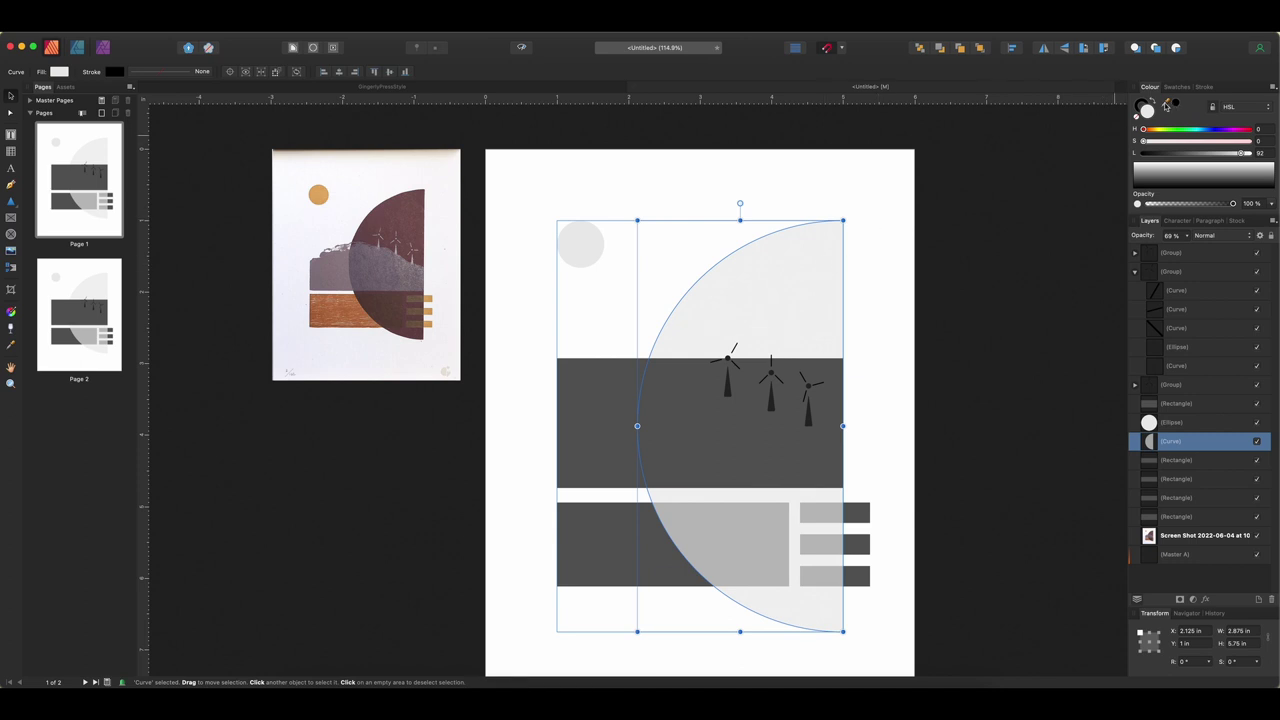
pyautogui.moveTo(1166, 102); pyautogui.dragTo(408, 215)
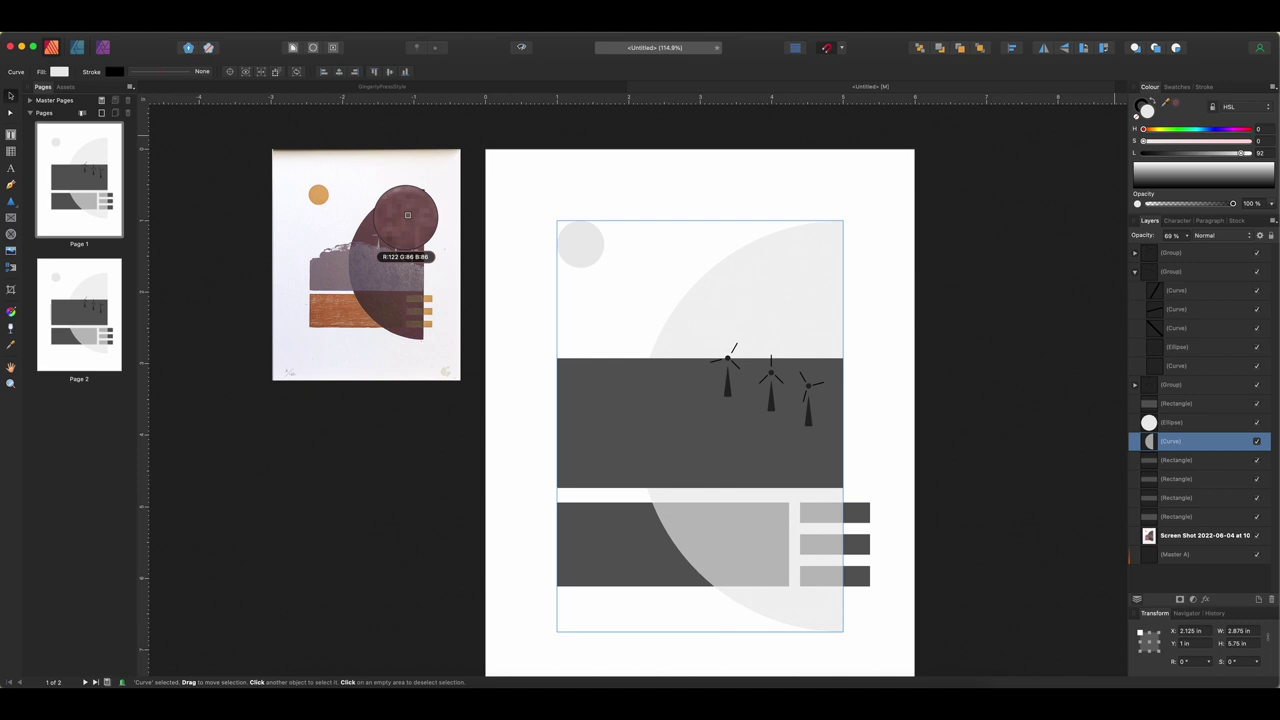
pyautogui.moveTo(408, 215); pyautogui.dragTo(422, 222)
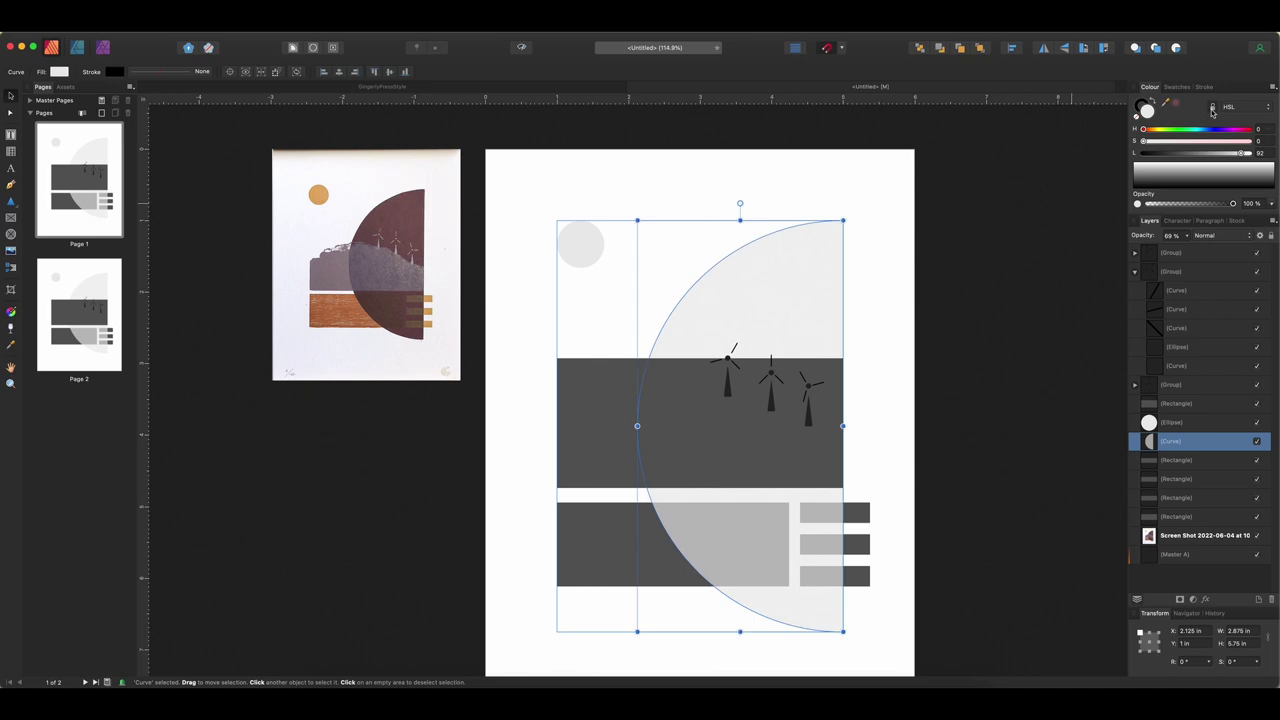
pyautogui.click(1176, 106)
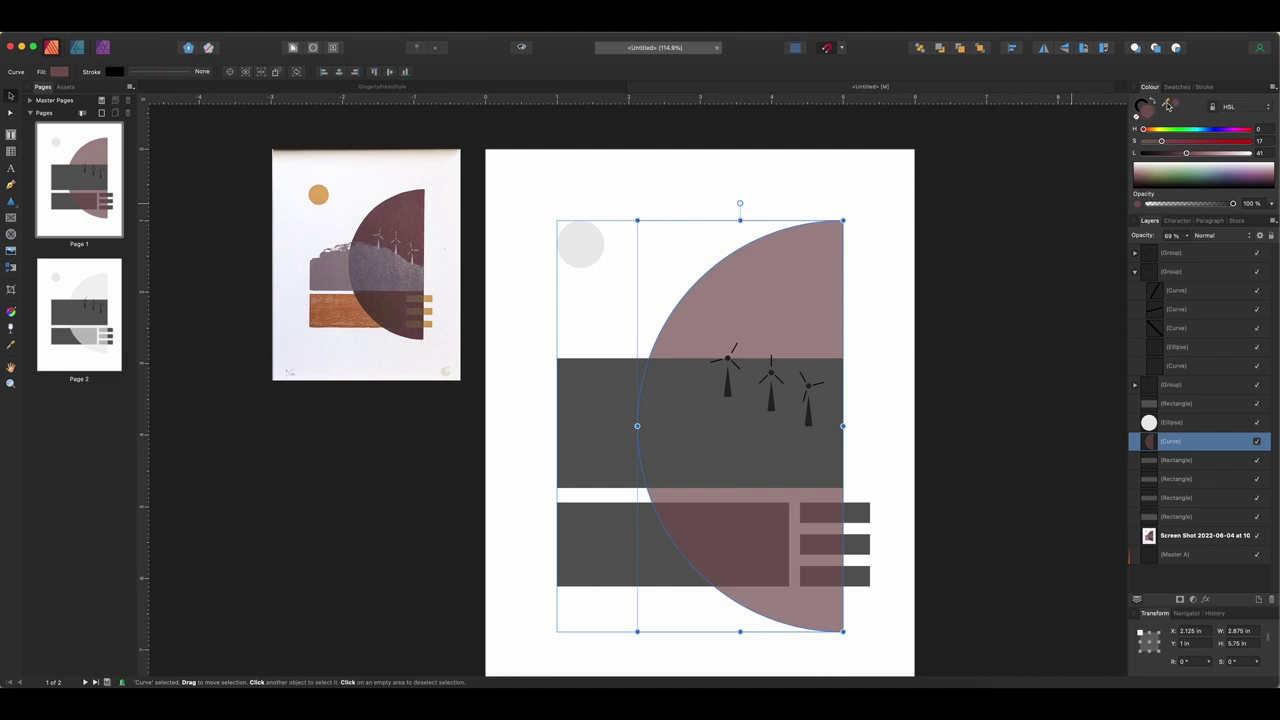
pyautogui.moveTo(1166, 106); pyautogui.dragTo(373, 226)
# Step: Set the semicircle's layer opacity to 100% and its blend mode to Multiply
pyautogui.click(1187, 236)
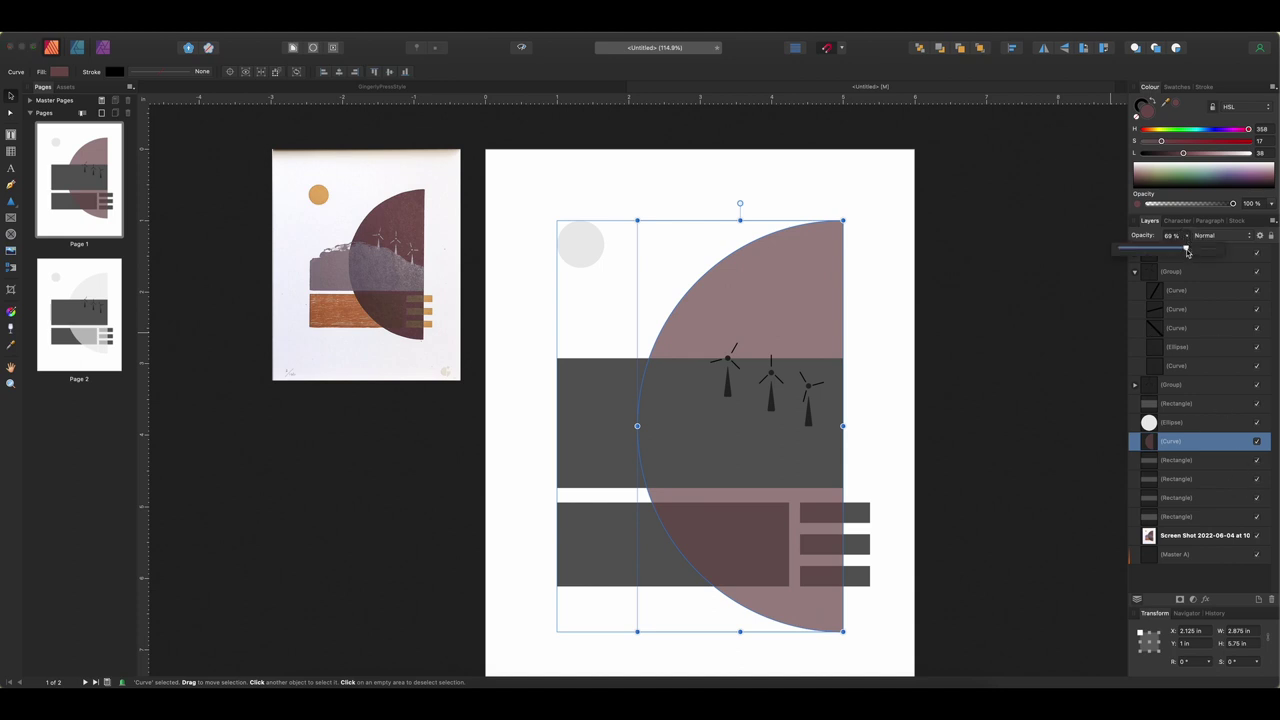
pyautogui.moveTo(1187, 251); pyautogui.dragTo(1211, 246)
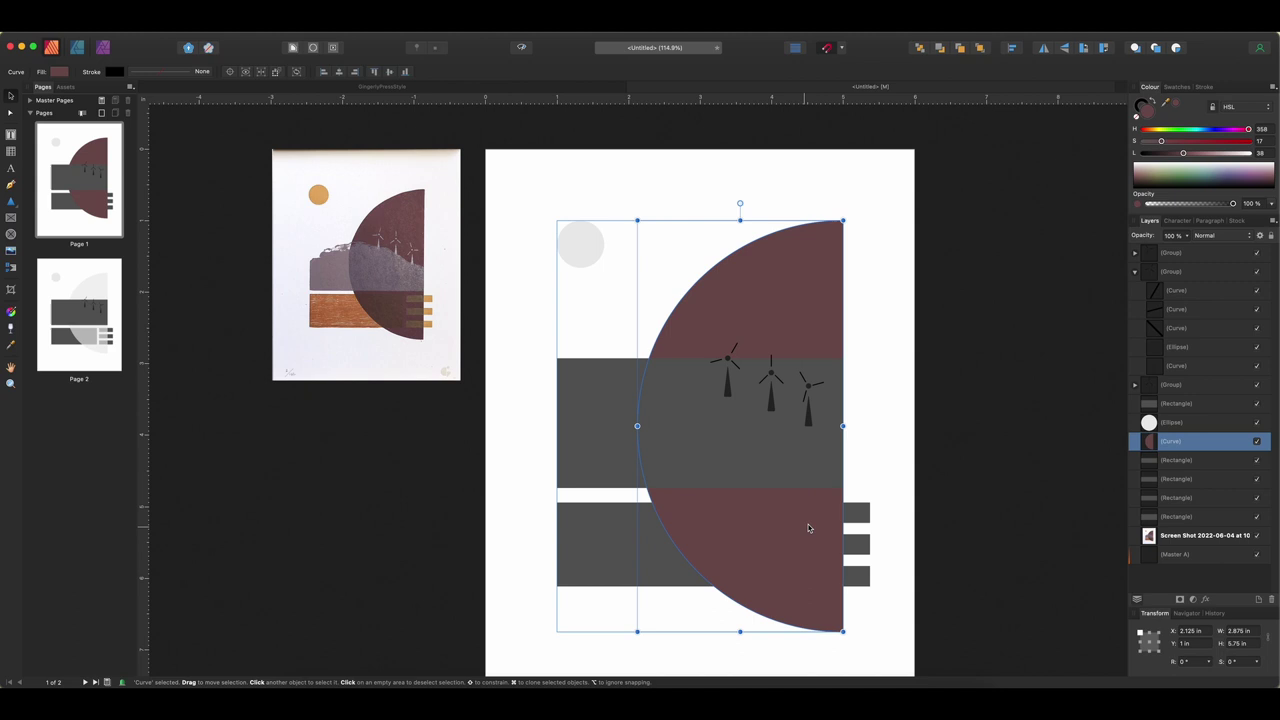
pyautogui.click(1217, 239)
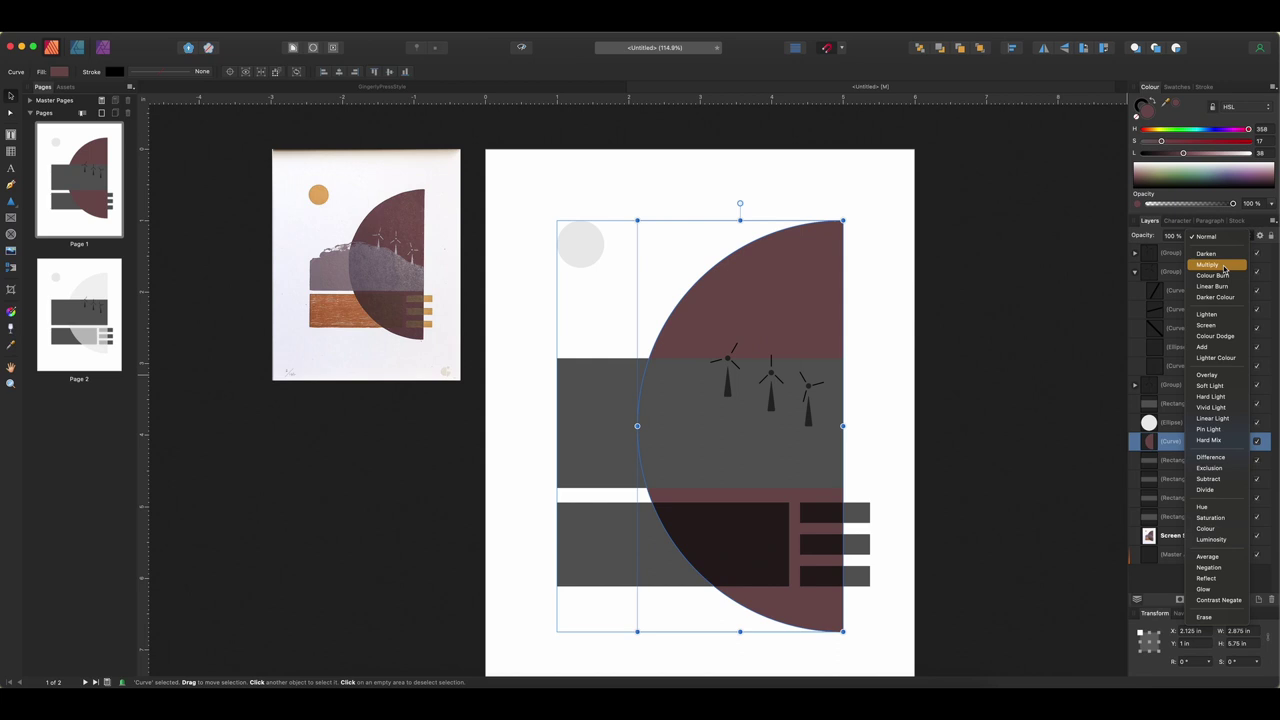
pyautogui.click(1222, 265)
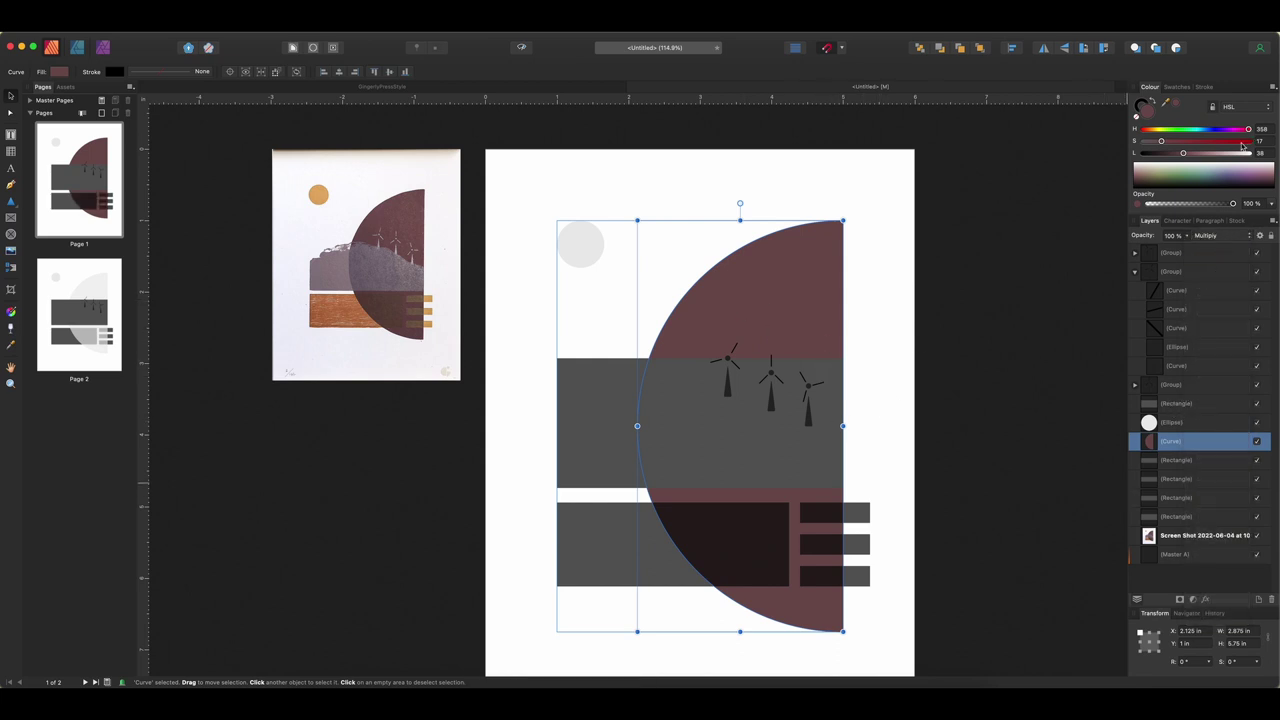
# Step: Add 94% noise to the semicircle's maroon fill
pyautogui.click(1137, 205)
pyautogui.click(1137, 205)
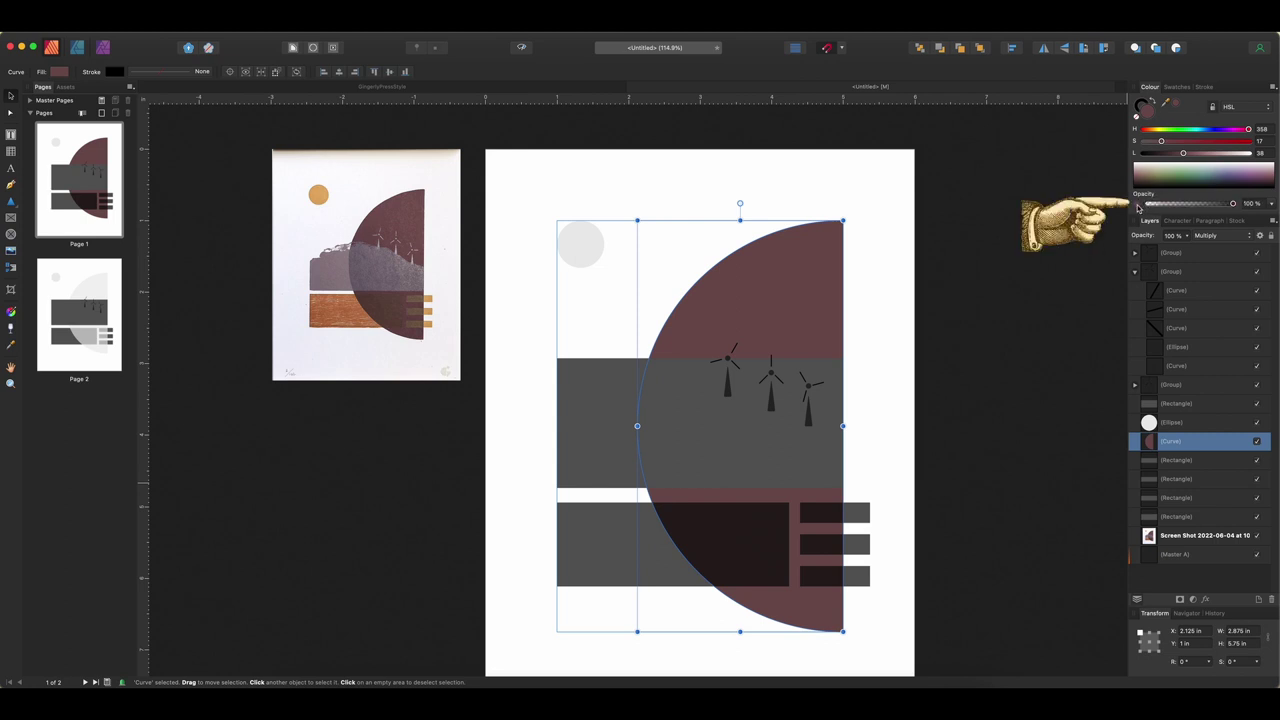
pyautogui.click(1137, 205)
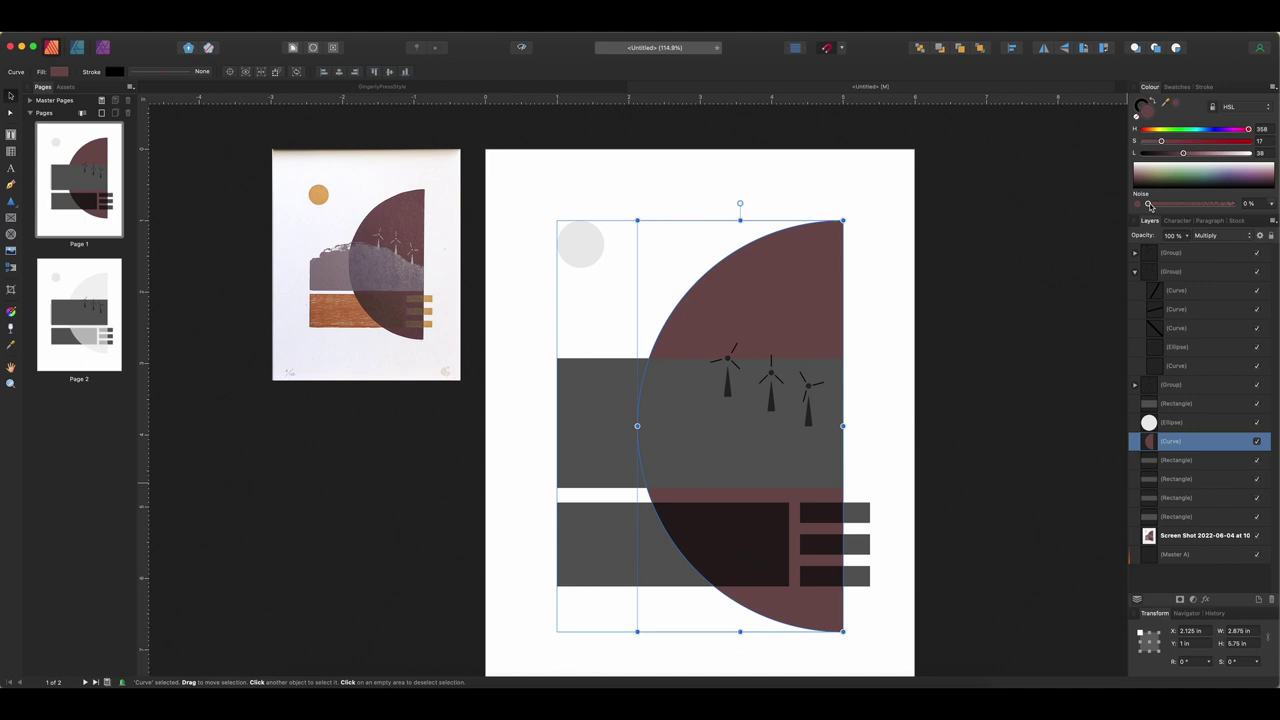
pyautogui.moveTo(1152, 205); pyautogui.dragTo(1182, 205)
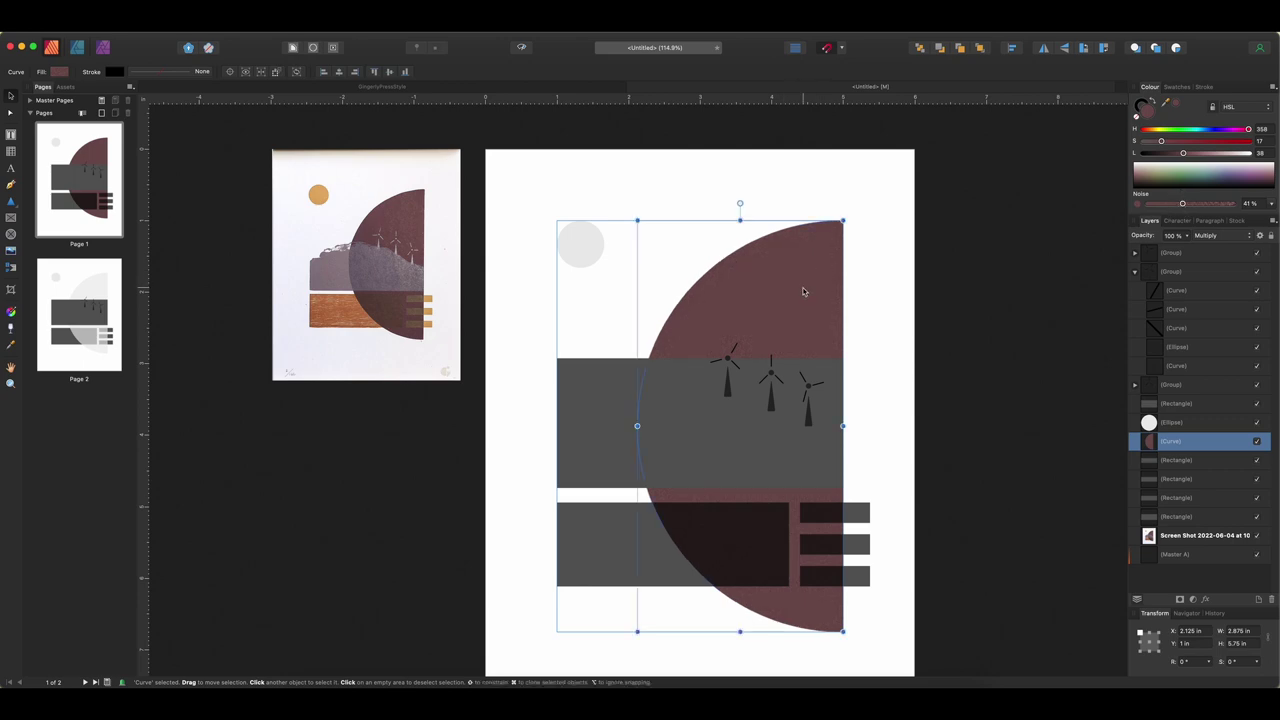
pyautogui.scroll(6, 805, 290)
pyautogui.scroll(-6, 790, 318)
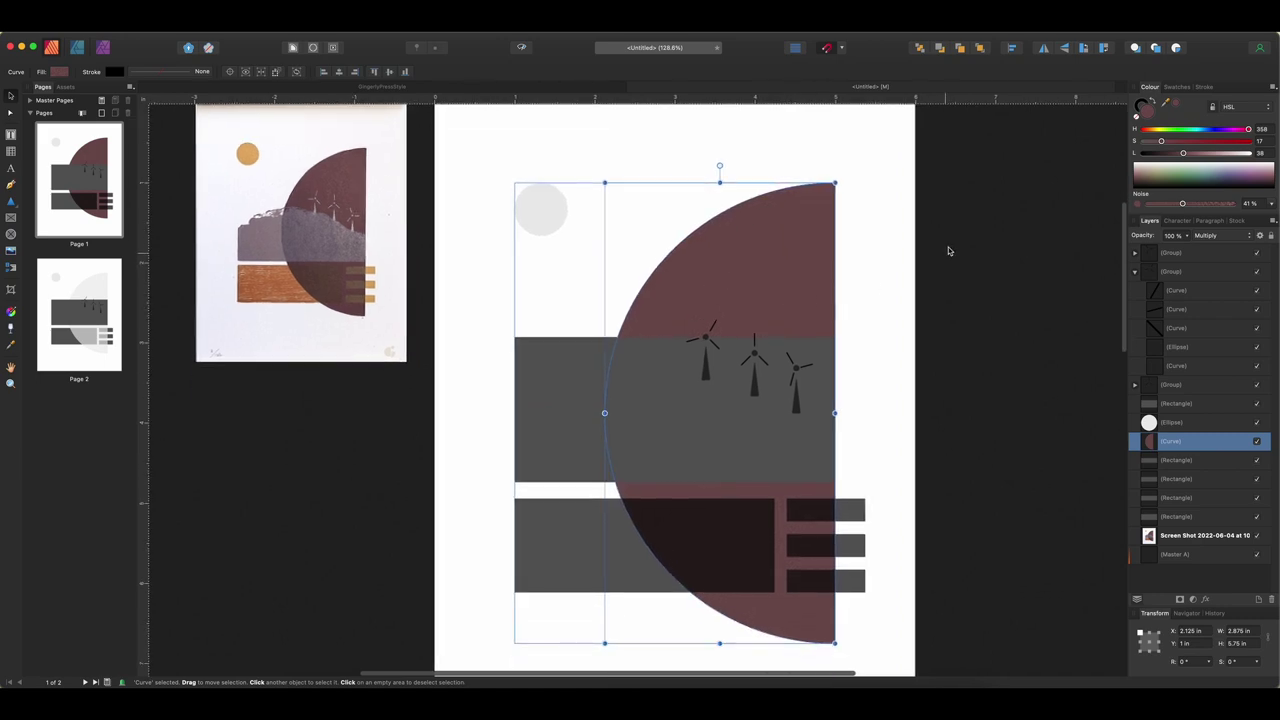
pyautogui.moveTo(1183, 205); pyautogui.dragTo(1229, 204)
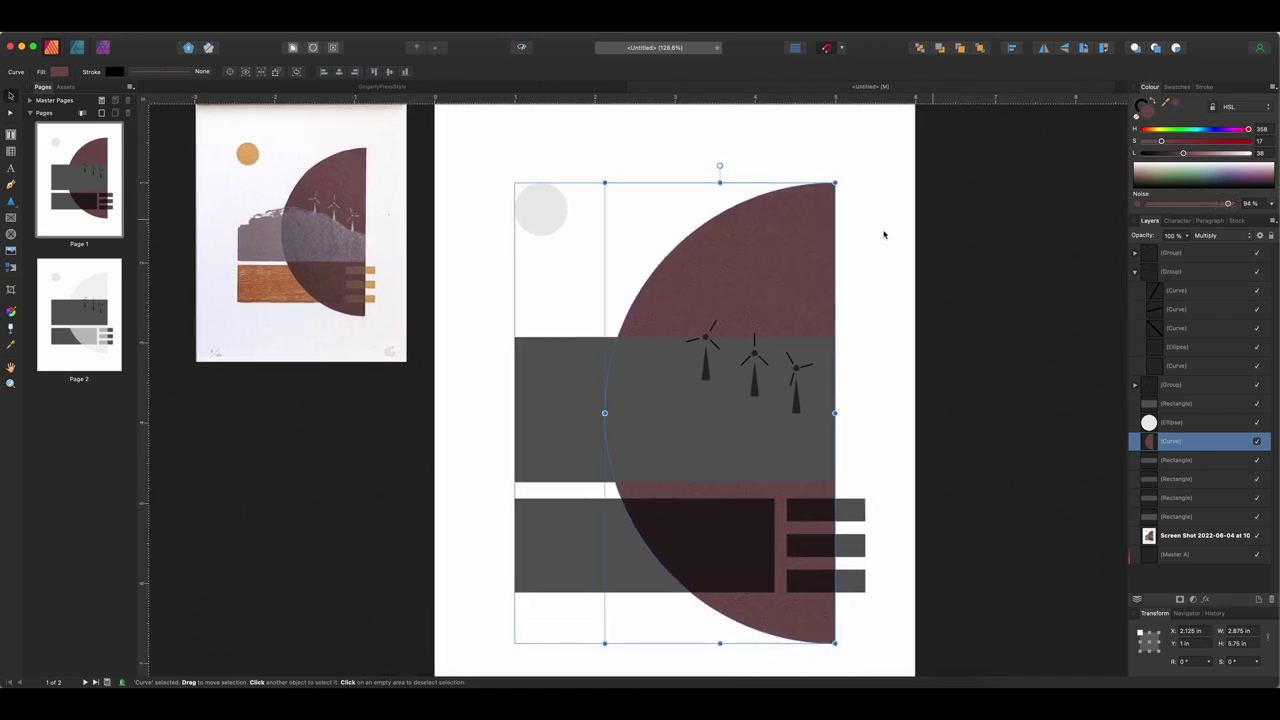
pyautogui.click(868, 192)
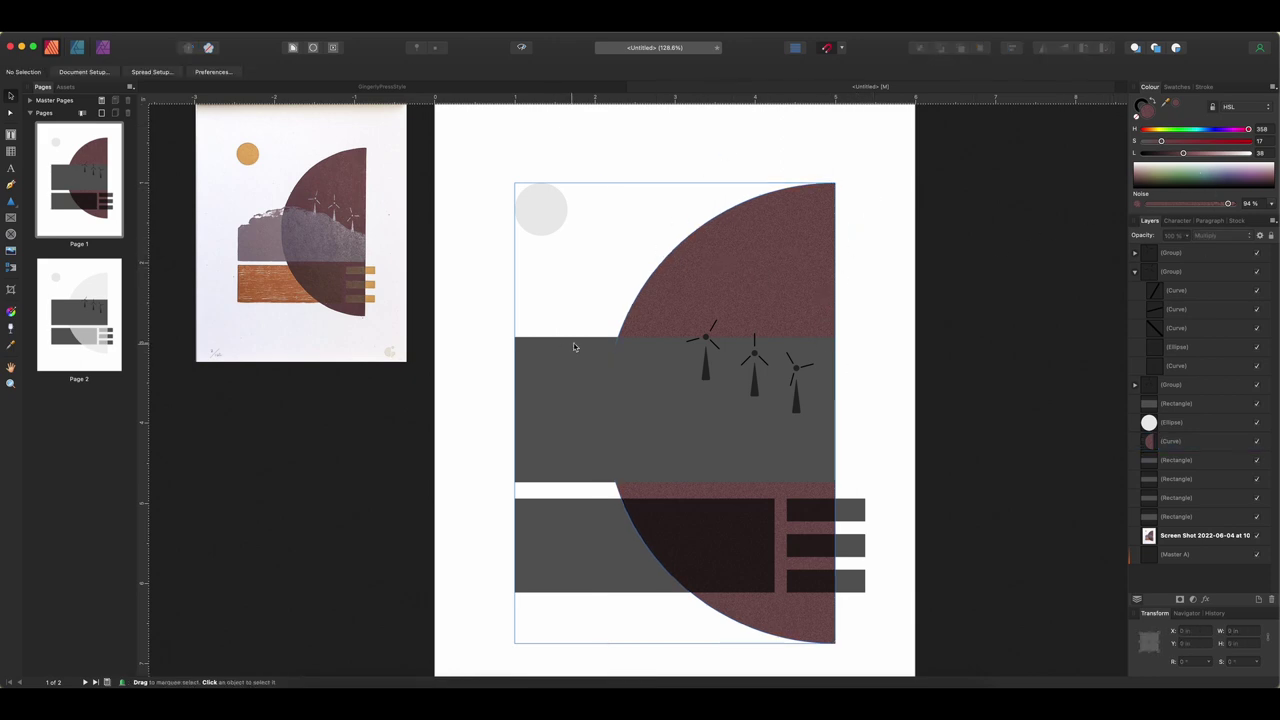
# Step: Fill the sun circle with the golden orange sampled from the reference print's sun (HSL 34, 67, 65)
pyautogui.click(552, 226)
pyautogui.moveTo(1167, 107); pyautogui.dragTo(245, 155)
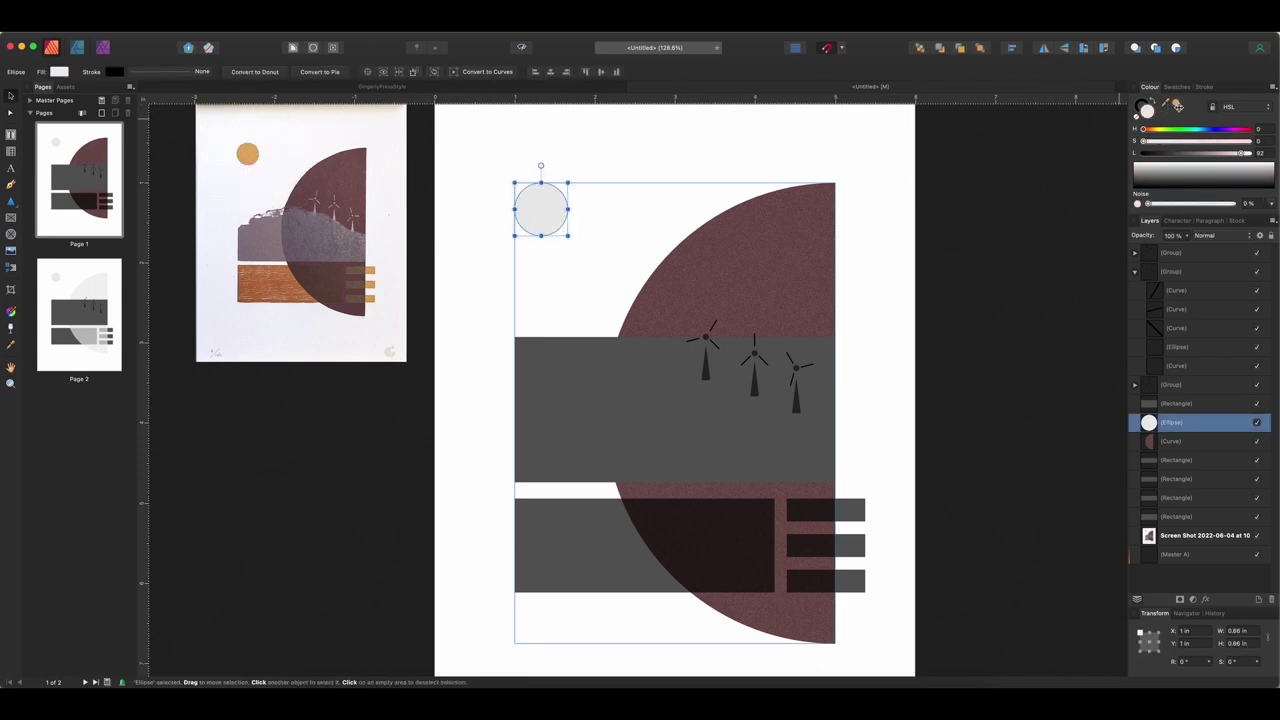
pyautogui.click(1176, 103)
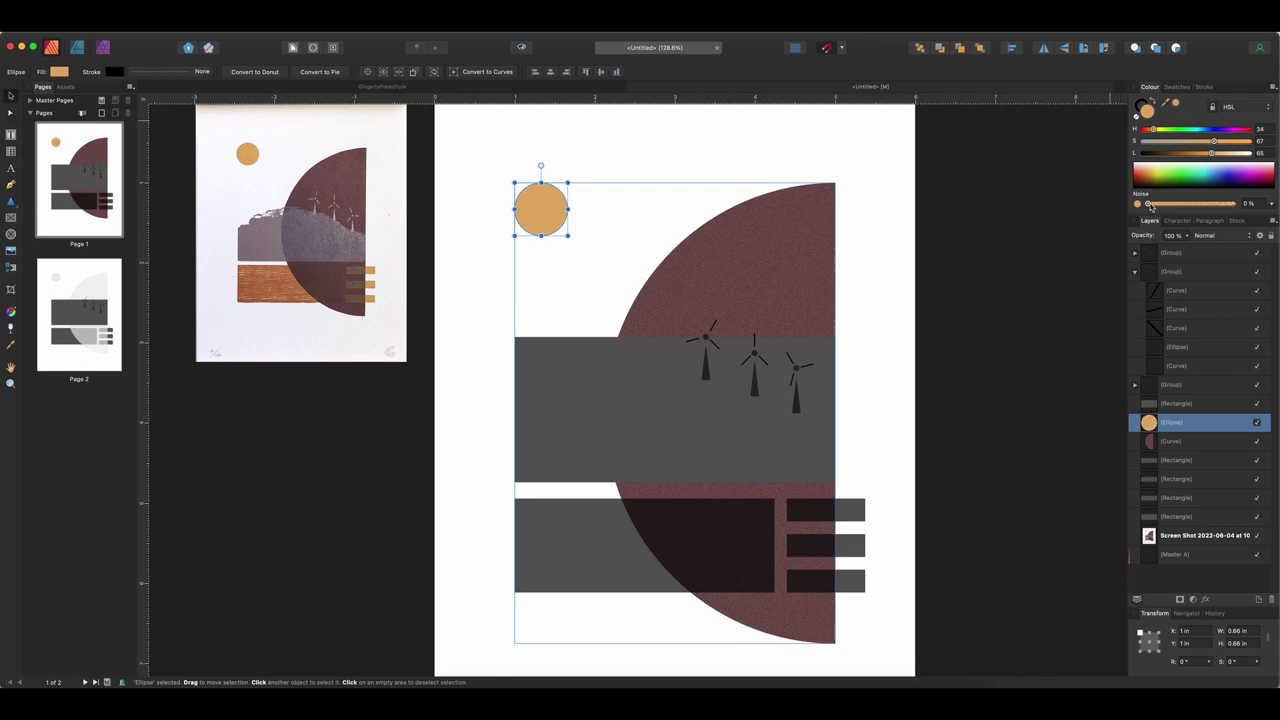
# Step: Fill the wide rectangle behind the turbines with the mauve sampled from the reference print's hill (HSL 335, 8, 50)
pyautogui.click(1176, 403)
pyautogui.moveTo(1167, 105); pyautogui.dragTo(257, 239)
pyautogui.click(1176, 103)
# Step: Fill all three wind turbine groups with the pale colour sampled from a turbine in the reference print
pyautogui.click(706, 340)
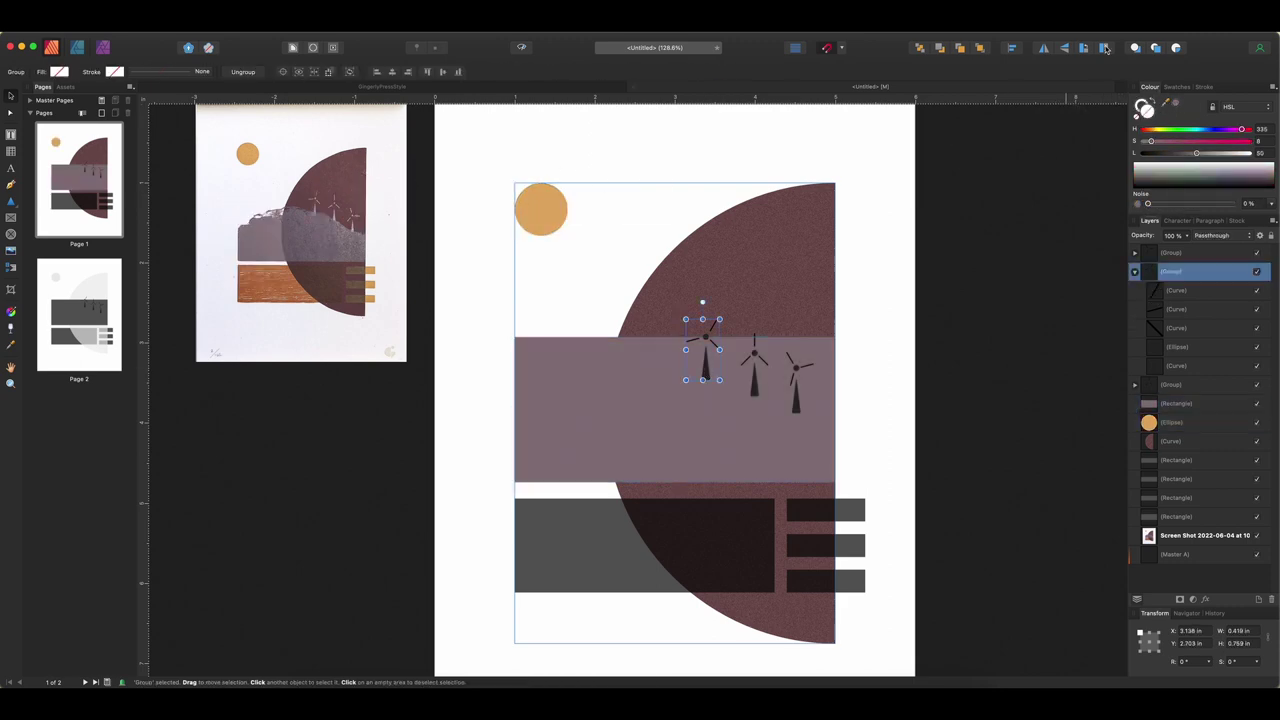
pyautogui.keyDown('super'); pyautogui.click(1190, 384); pyautogui.keyUp('super')
pyautogui.keyDown('super'); pyautogui.click(1190, 252); pyautogui.keyUp('super')
pyautogui.moveTo(1166, 104); pyautogui.dragTo(334, 212)
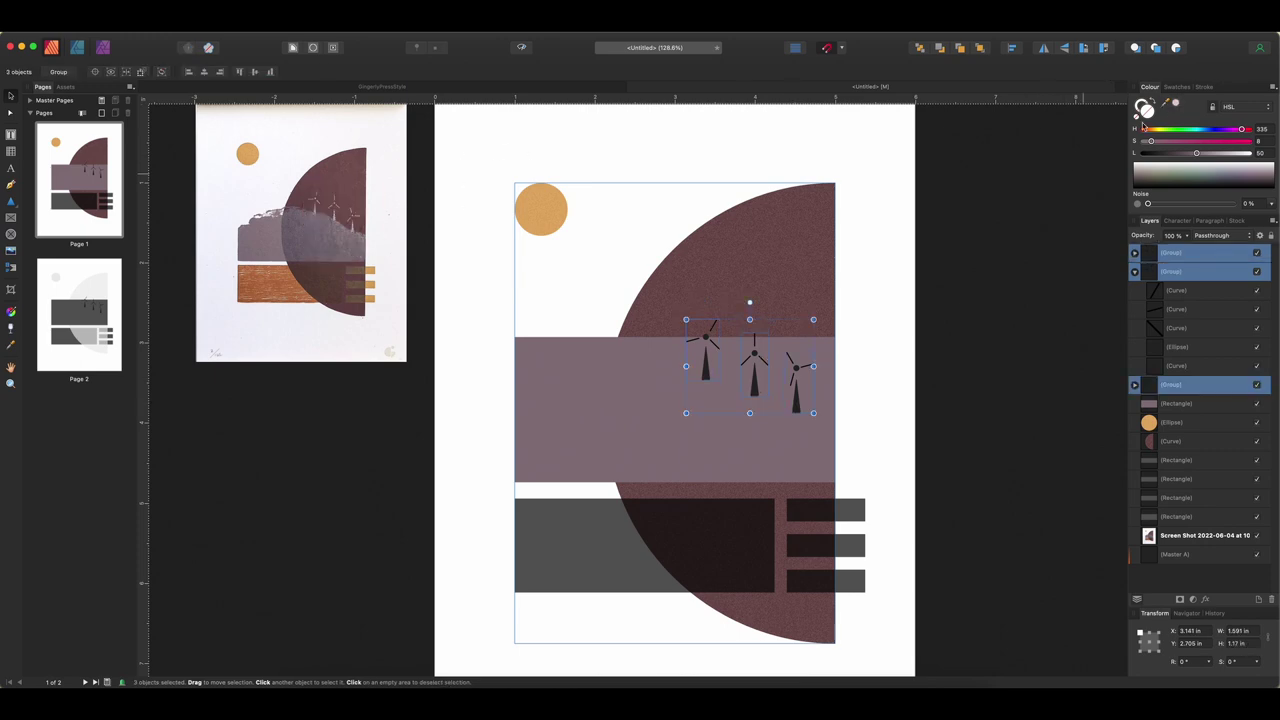
pyautogui.click(1175, 103)
# Step: Add heavy noise to the fills of the mauve rectangle and the three wind turbines
pyautogui.click(600, 540)
pyautogui.click(706, 360)
pyautogui.keyDown('shift'); pyautogui.click(740, 386); pyautogui.keyUp('shift')
pyautogui.keyDown('shift'); pyautogui.click(754, 380); pyautogui.keyUp('shift')
pyautogui.keyDown('shift'); pyautogui.click(796, 395); pyautogui.keyUp('shift')
pyautogui.moveTo(1148, 203); pyautogui.dragTo(1216, 205)
# Step: Fill the lower wide rectangle with the rust orange sampled from the reference print's wood block and add heavy noise to it
pyautogui.click(586, 563)
pyautogui.moveTo(1166, 104); pyautogui.dragTo(255, 289)
pyautogui.click(1175, 103)
pyautogui.moveTo(1148, 203); pyautogui.dragTo(1218, 203)
# Step: Fill the three short bars with the golden orange sampled from the reference print's bars (HSL 34, 67, 65)
pyautogui.click(848, 509)
pyautogui.keyDown('shift'); pyautogui.click(848, 545); pyautogui.keyUp('shift')
pyautogui.keyDown('shift'); pyautogui.click(848, 580); pyautogui.keyUp('shift')
pyautogui.moveTo(1166, 104); pyautogui.dragTo(366, 266)
pyautogui.click(893, 350)
# Step: Add 83% noise to the golden fill of the three short bars
pyautogui.click(850, 509)
pyautogui.keyDown('shift'); pyautogui.click(848, 547); pyautogui.keyUp('shift')
pyautogui.keyDown('shift'); pyautogui.click(848, 580); pyautogui.keyUp('shift')
pyautogui.moveTo(1200, 204); pyautogui.dragTo(1219, 204)
pyautogui.click(882, 243)
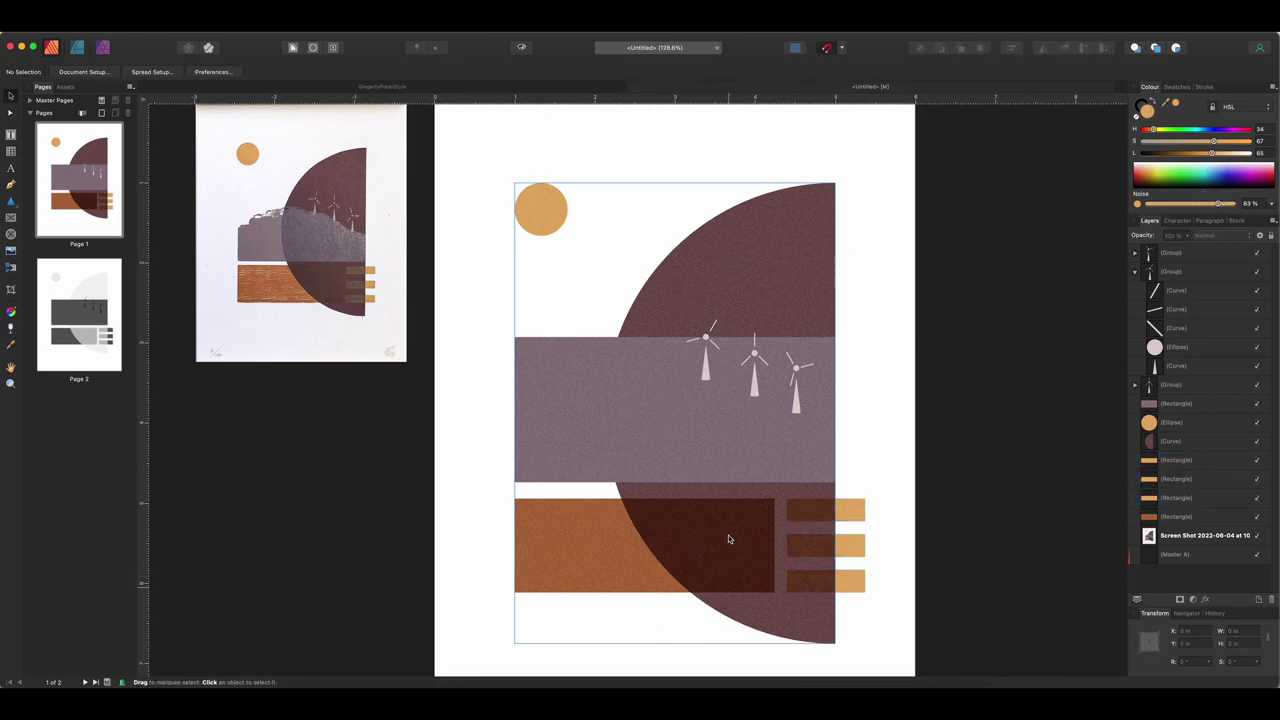
# Step: Change the semicircle's blend mode to Darken and set its fill colour opacity to 94%
pyautogui.click(751, 267)
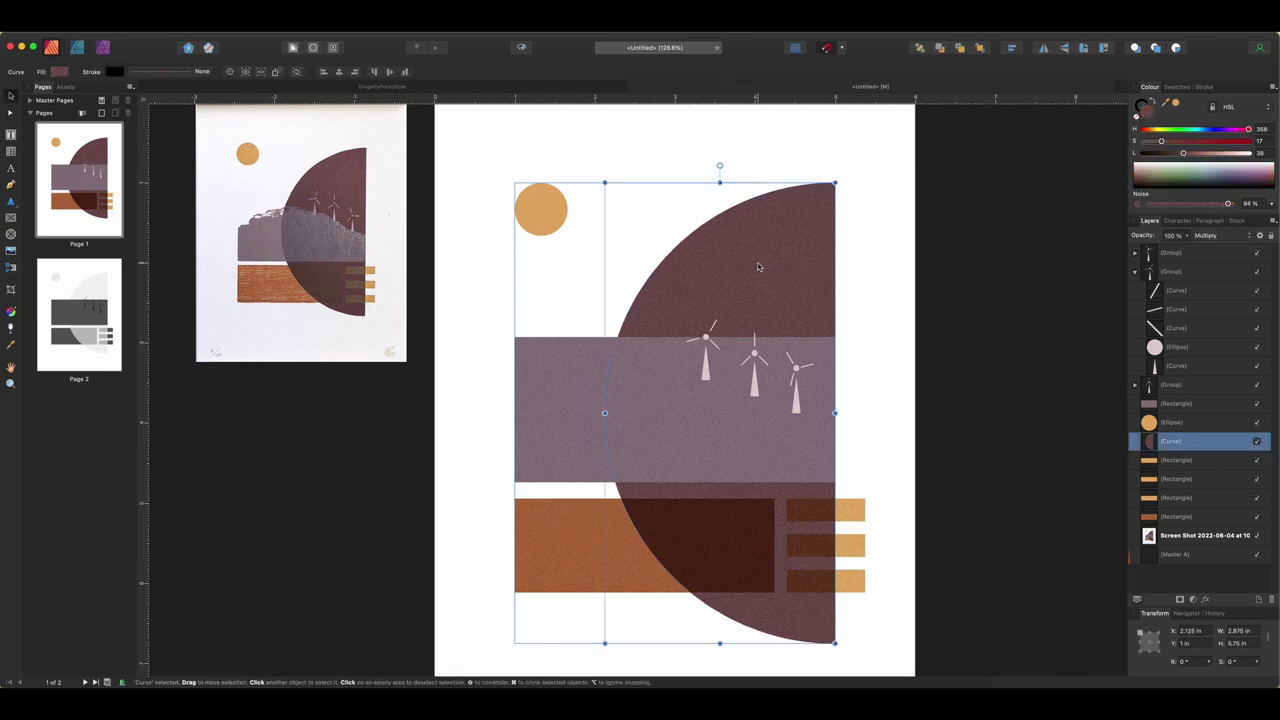
pyautogui.click(1206, 236)
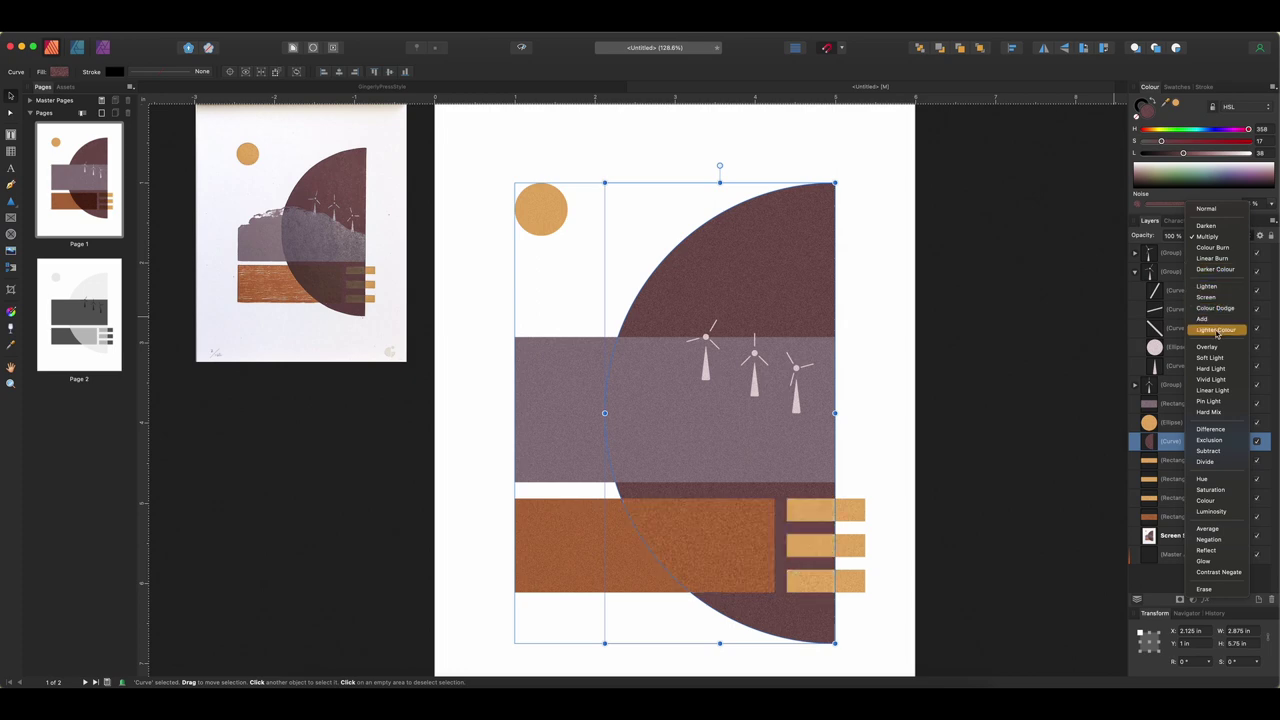
pyautogui.click(1214, 230)
pyautogui.click(1137, 206)
pyautogui.moveTo(1233, 205); pyautogui.dragTo(1228, 205)
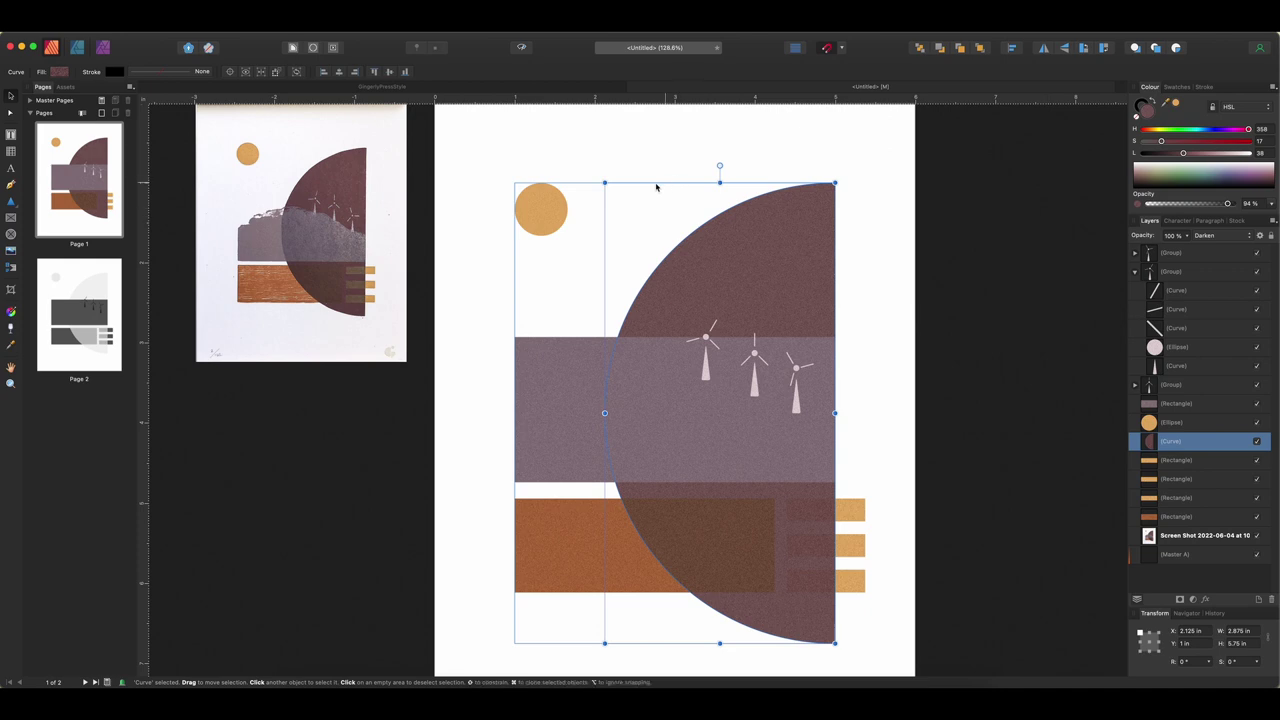
pyautogui.click(555, 132)
# Step: Set the mauve rectangle's blend mode to Multiply and its fill colour opacity to 76%
pyautogui.click(531, 455)
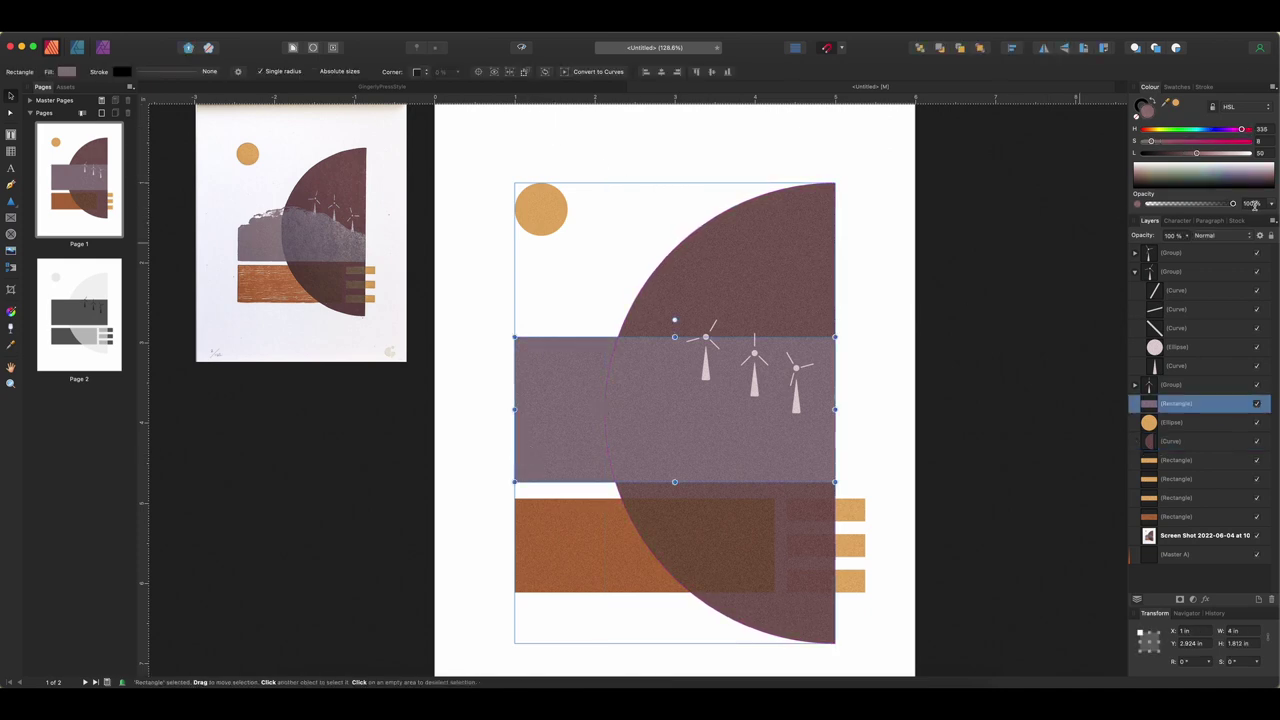
pyautogui.click(1212, 237)
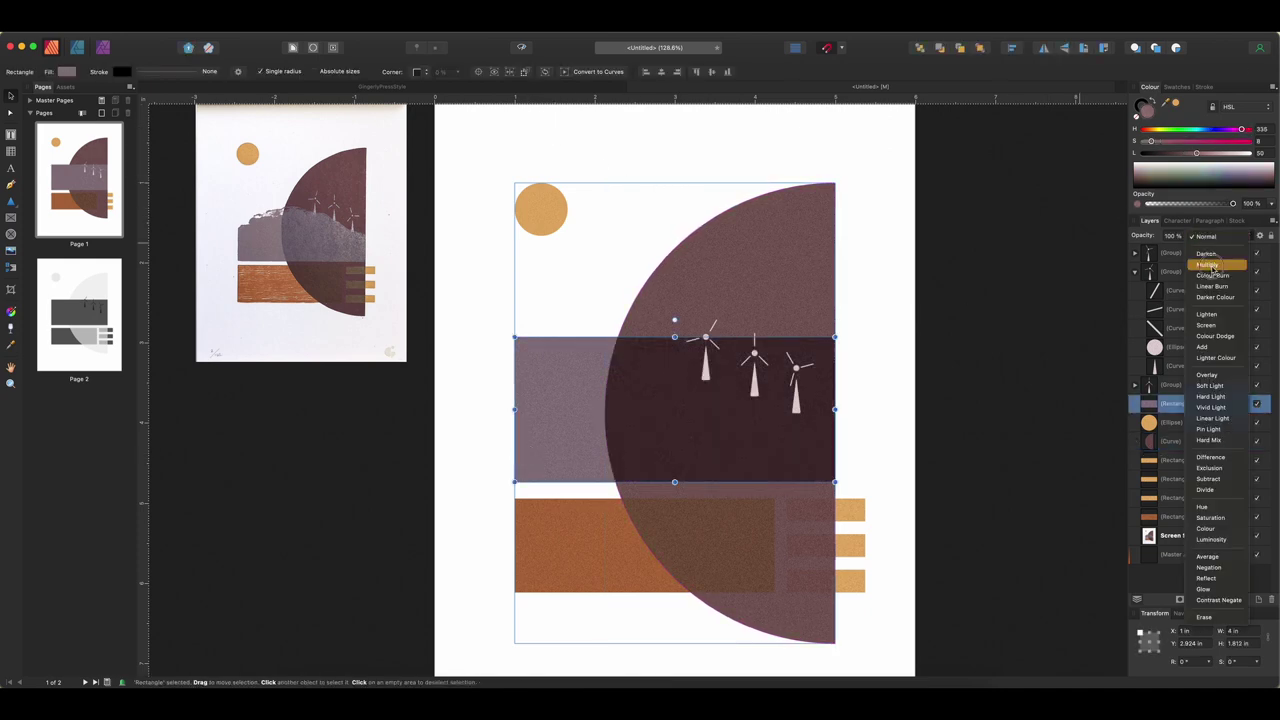
pyautogui.click(1208, 265)
pyautogui.moveTo(1232, 204); pyautogui.dragTo(1212, 204)
pyautogui.click(900, 336)
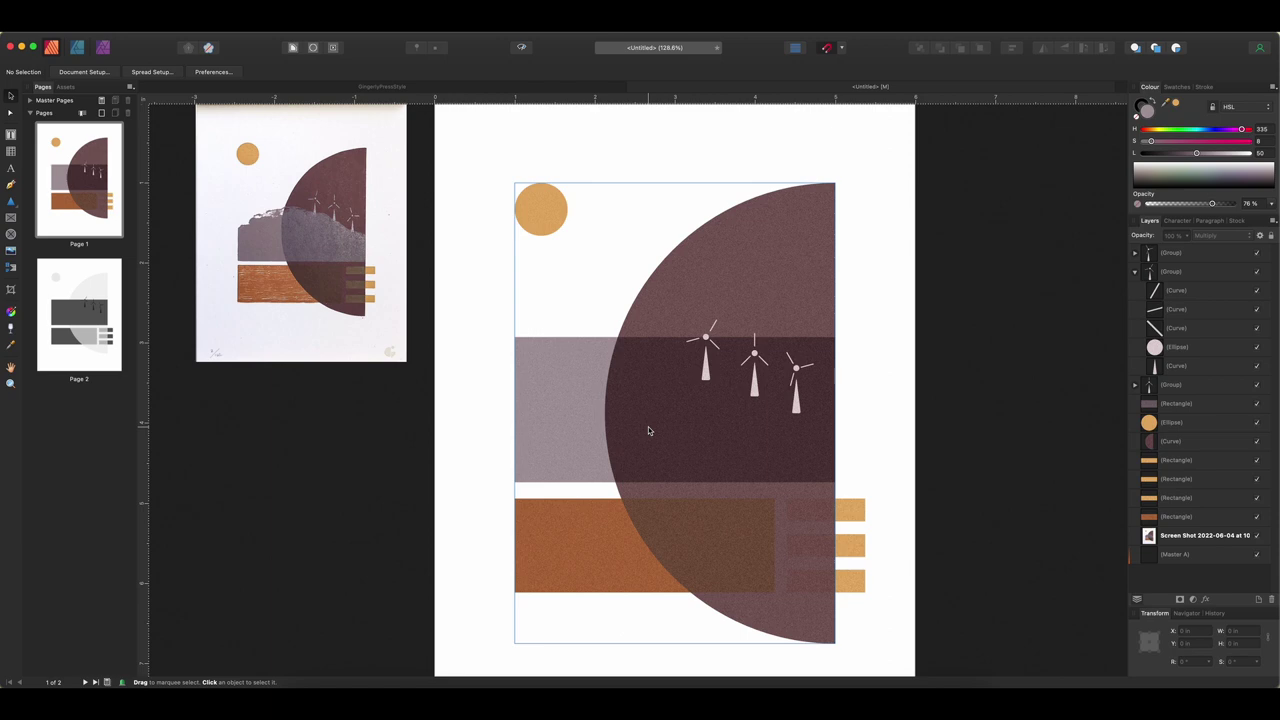
# Step: Duplicate page 1 and examine the textures of the reference print up close
pyautogui.rightClick(95, 170)
pyautogui.click(115, 186)
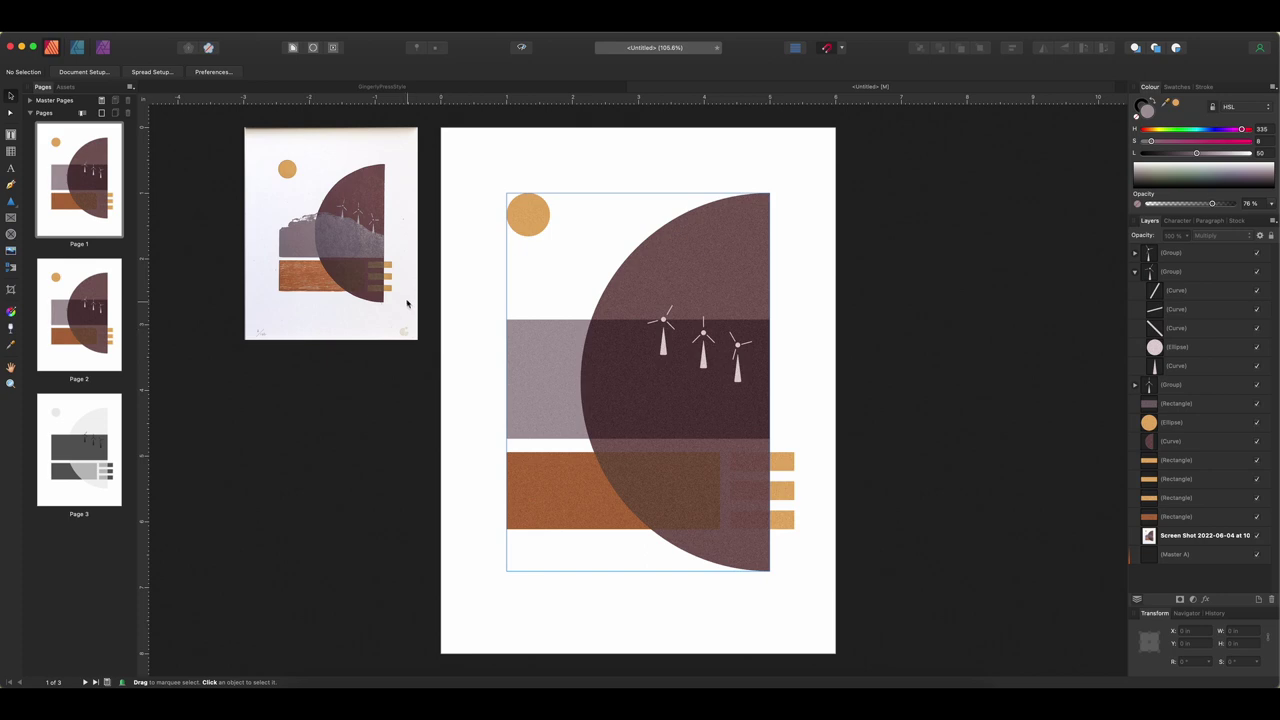
pyautogui.scroll(3, 337, 254)
pyautogui.scroll(3, 337, 254)
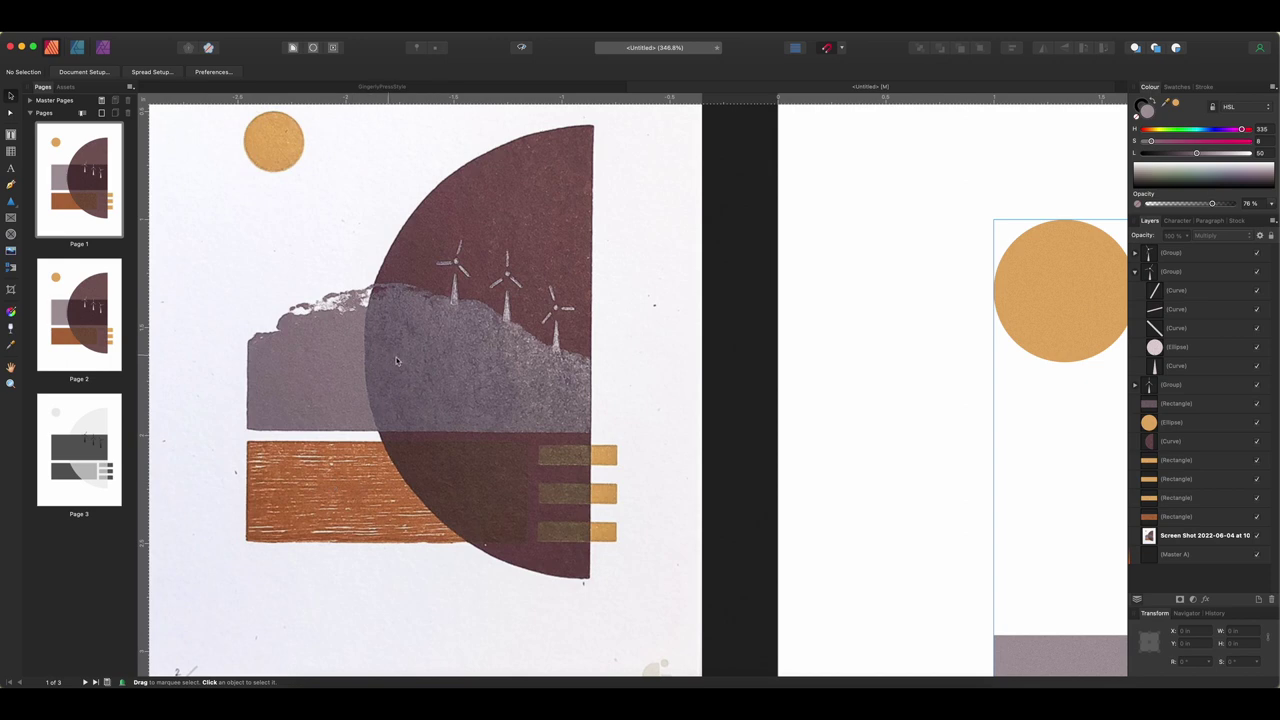
pyautogui.scroll(-5, 536, 258)
# Step: Place Crappy_Crate.tif from the TIFF Textures folder over the rust rectangle, about 1.9 in wide and 2.5 in high
pyautogui.click(609, 575)
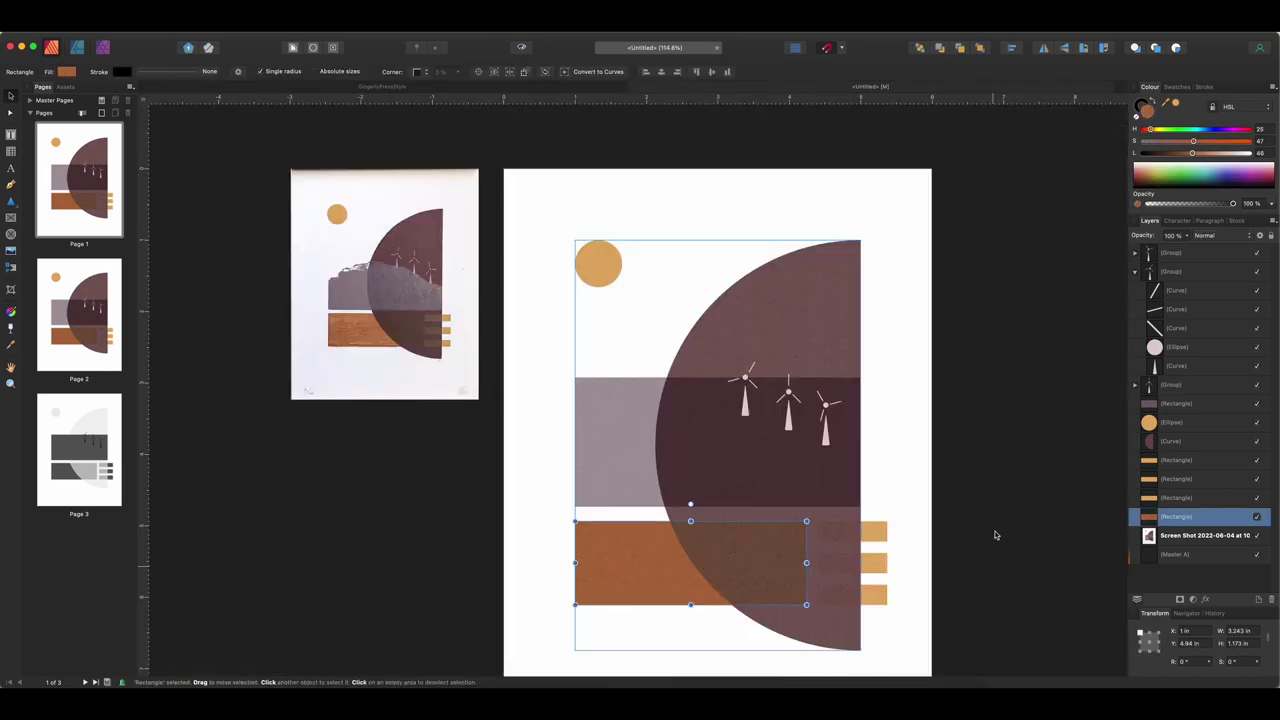
pyautogui.click(111, 35)
pyautogui.click(140, 111)
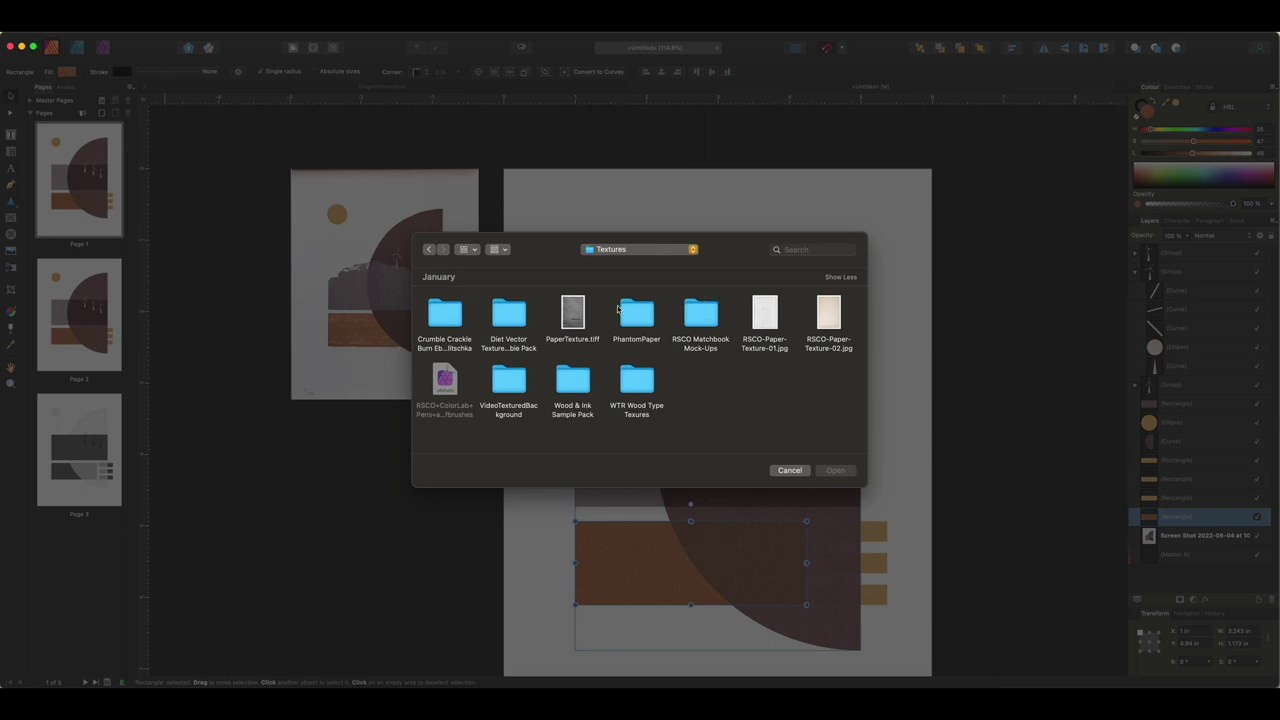
pyautogui.doubleClick(448, 323)
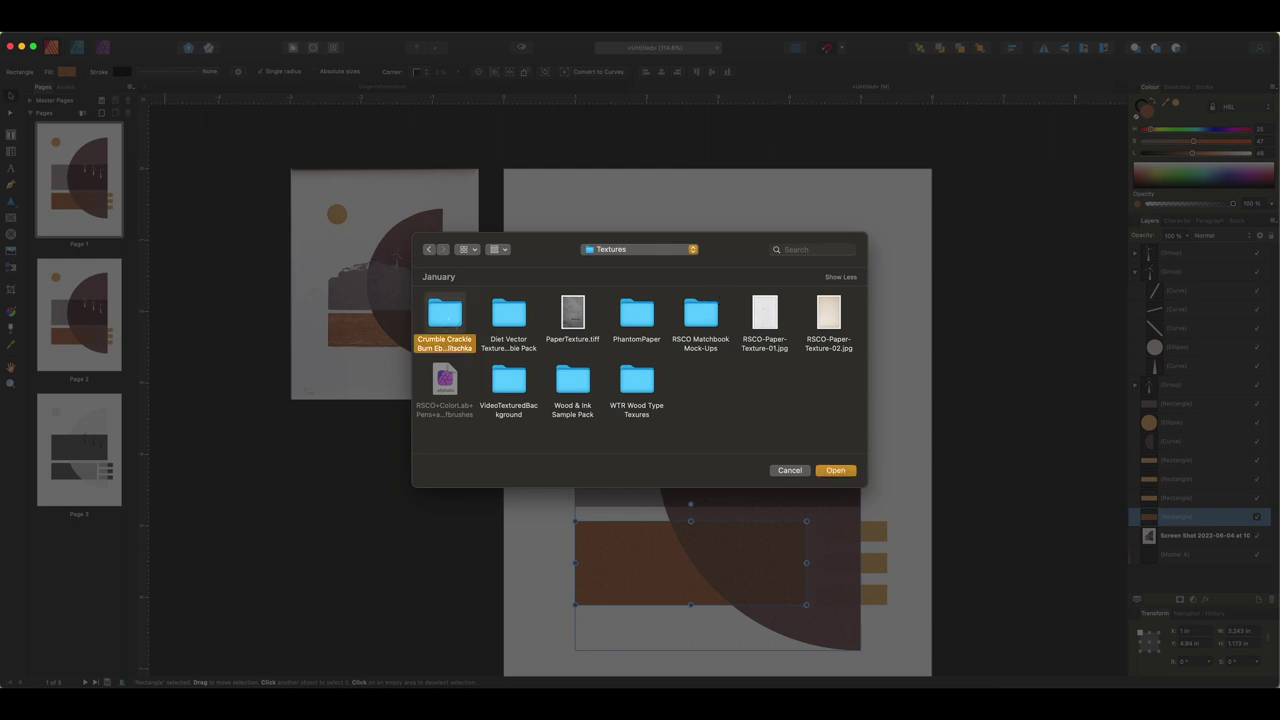
pyautogui.doubleClick(641, 318)
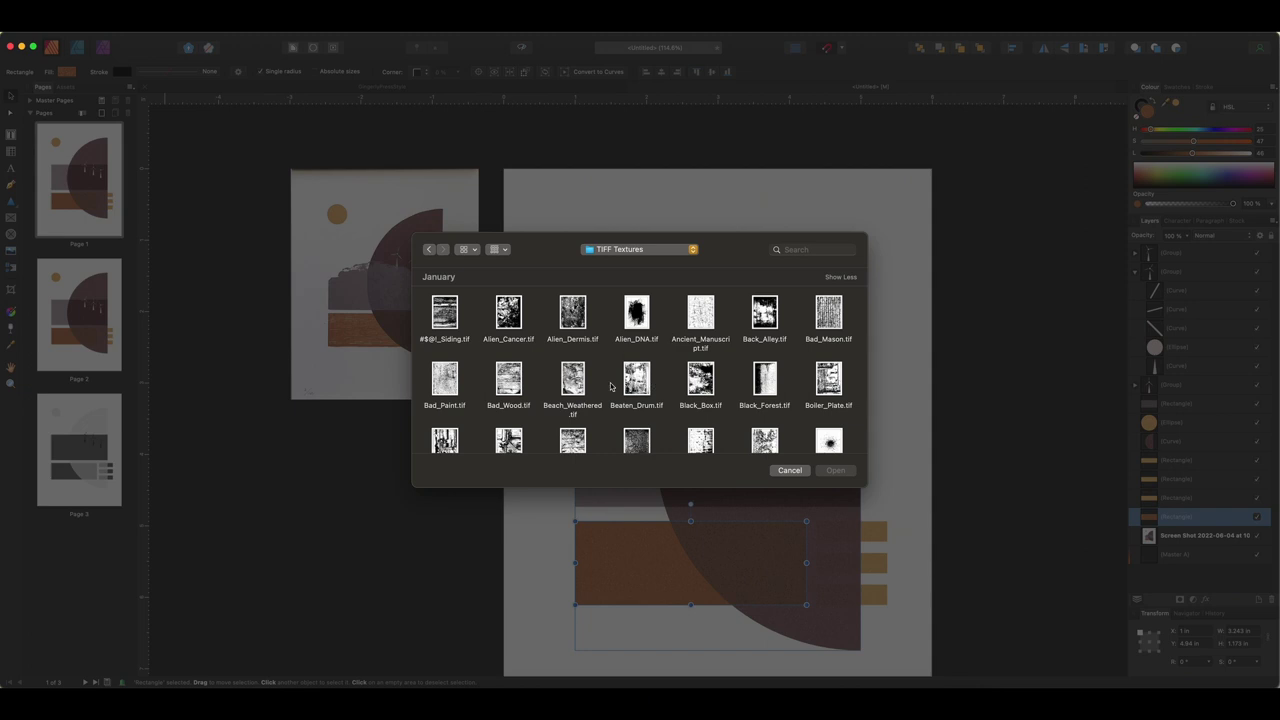
pyautogui.scroll(-2, 614, 384)
pyautogui.scroll(-6, 610, 385)
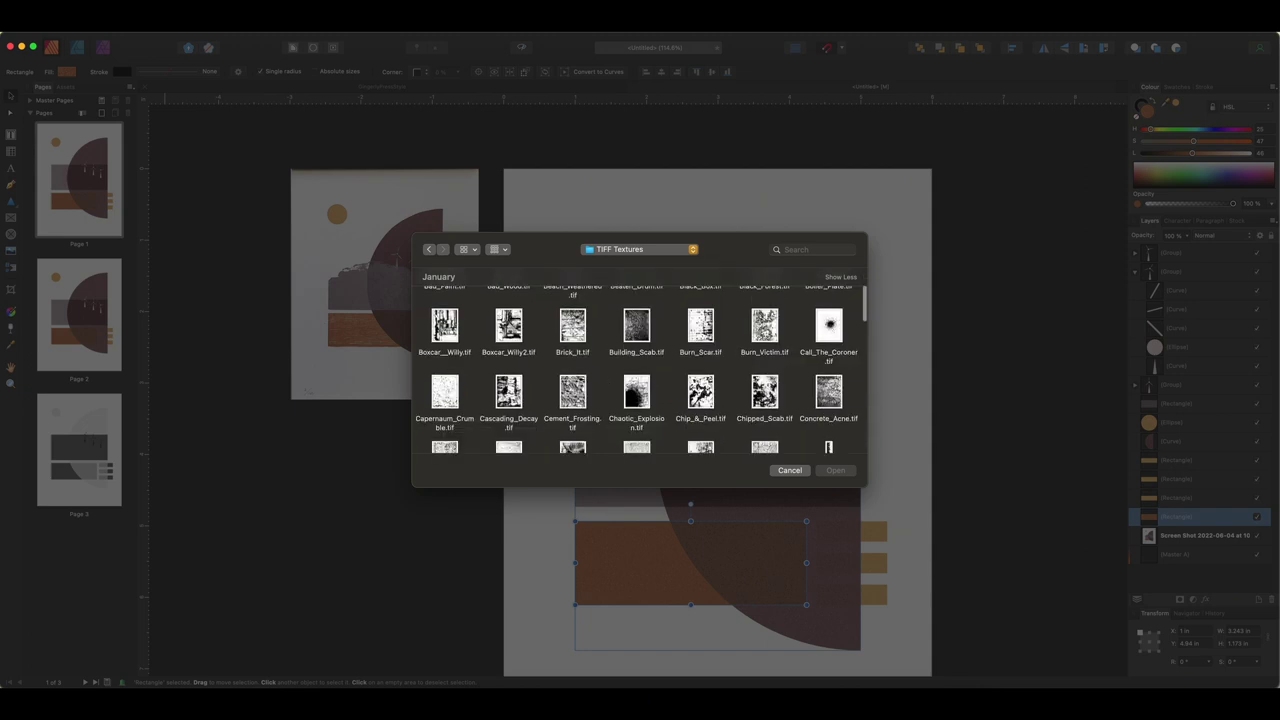
pyautogui.scroll(-3, 610, 385)
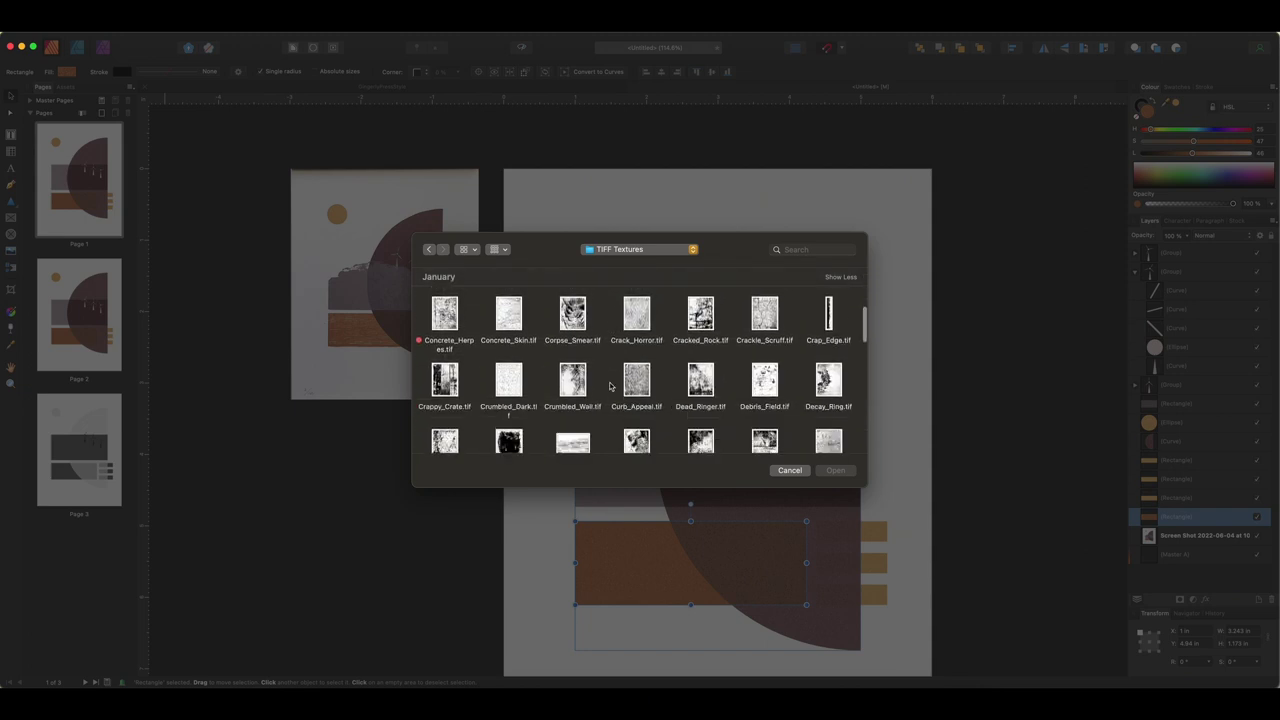
pyautogui.click(445, 357)
pyautogui.click(836, 471)
pyautogui.moveTo(578, 522); pyautogui.dragTo(818, 627)
# Step: Rotate the crate texture to -90° and enlarge it to about 4.4 in wide so that it covers the rust rectangle
pyautogui.scroll(-3, 743, 551)
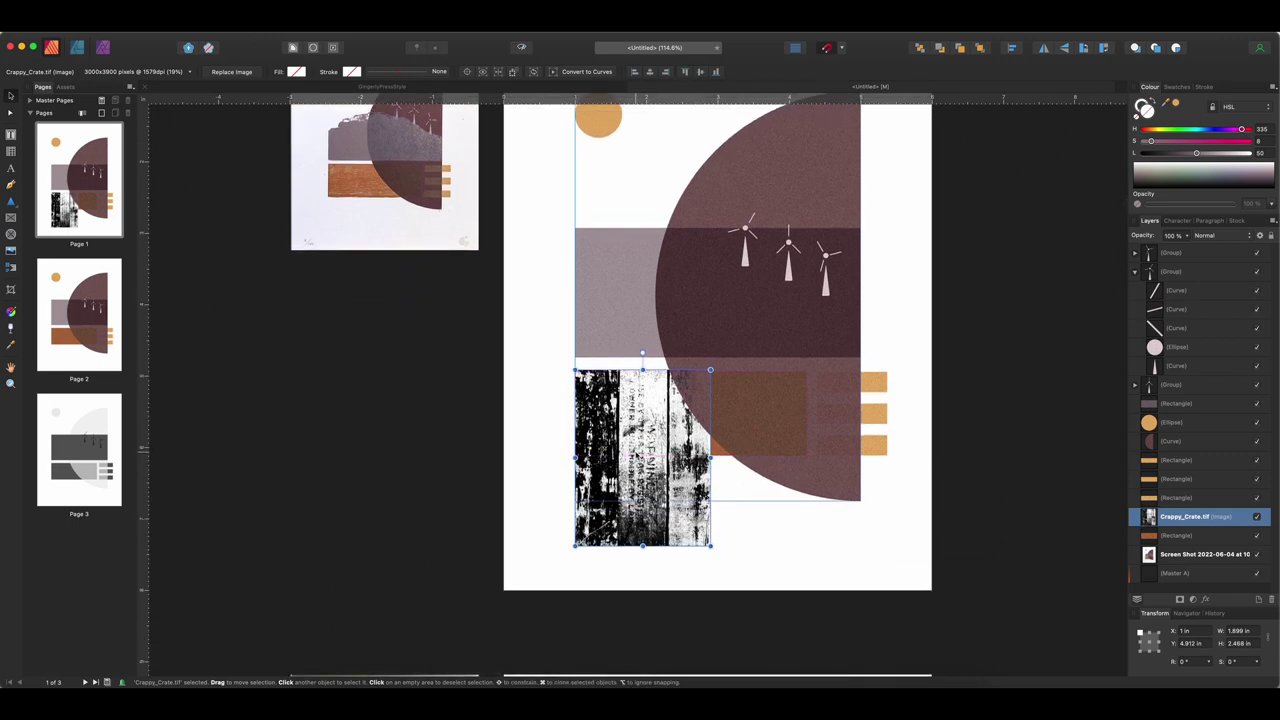
pyautogui.moveTo(642, 352); pyautogui.dragTo(697, 440)
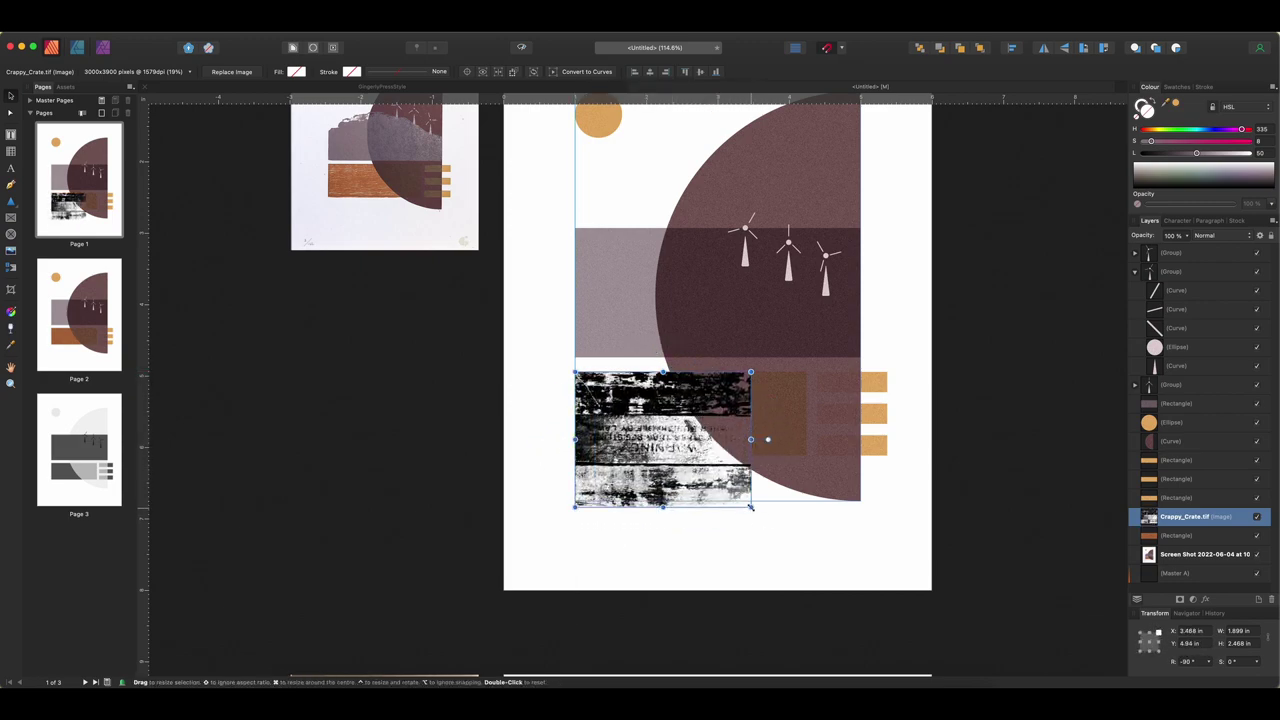
pyautogui.moveTo(750, 507); pyautogui.dragTo(887, 611)
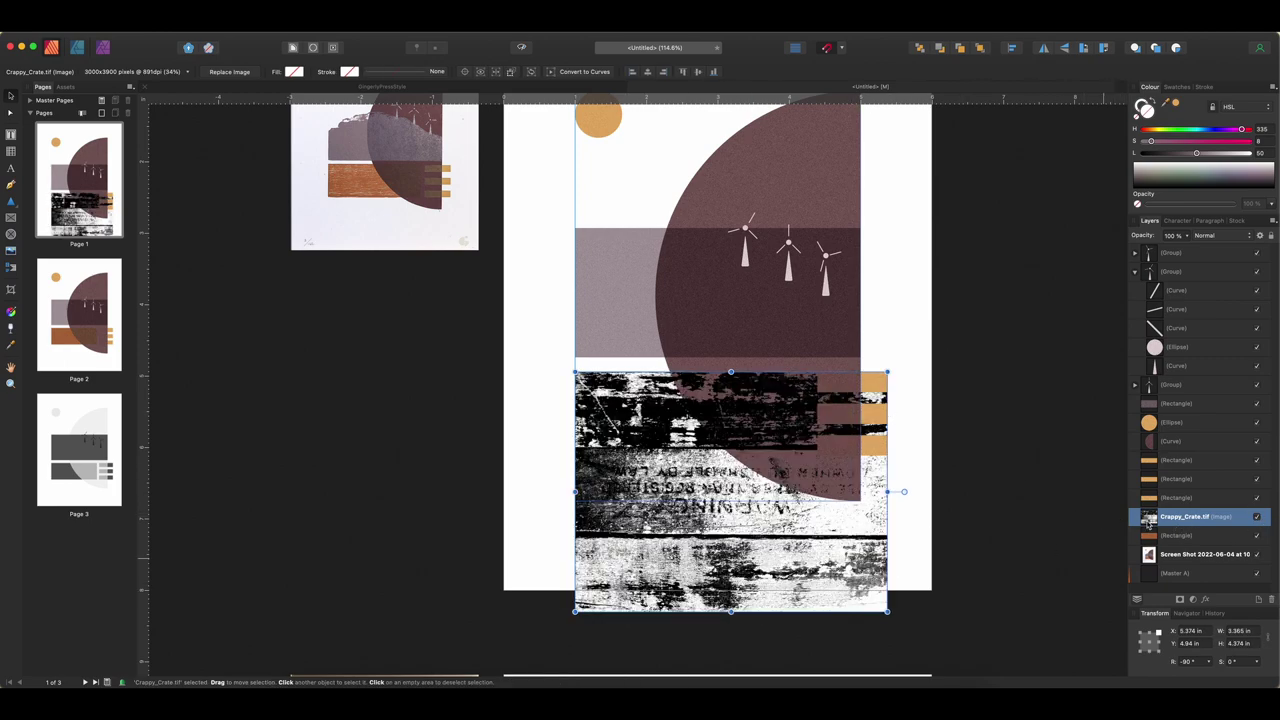
# Step: Rasterise the crate texture to a mask and apply it to the rust rectangle's layer
pyautogui.rightClick(1153, 510)
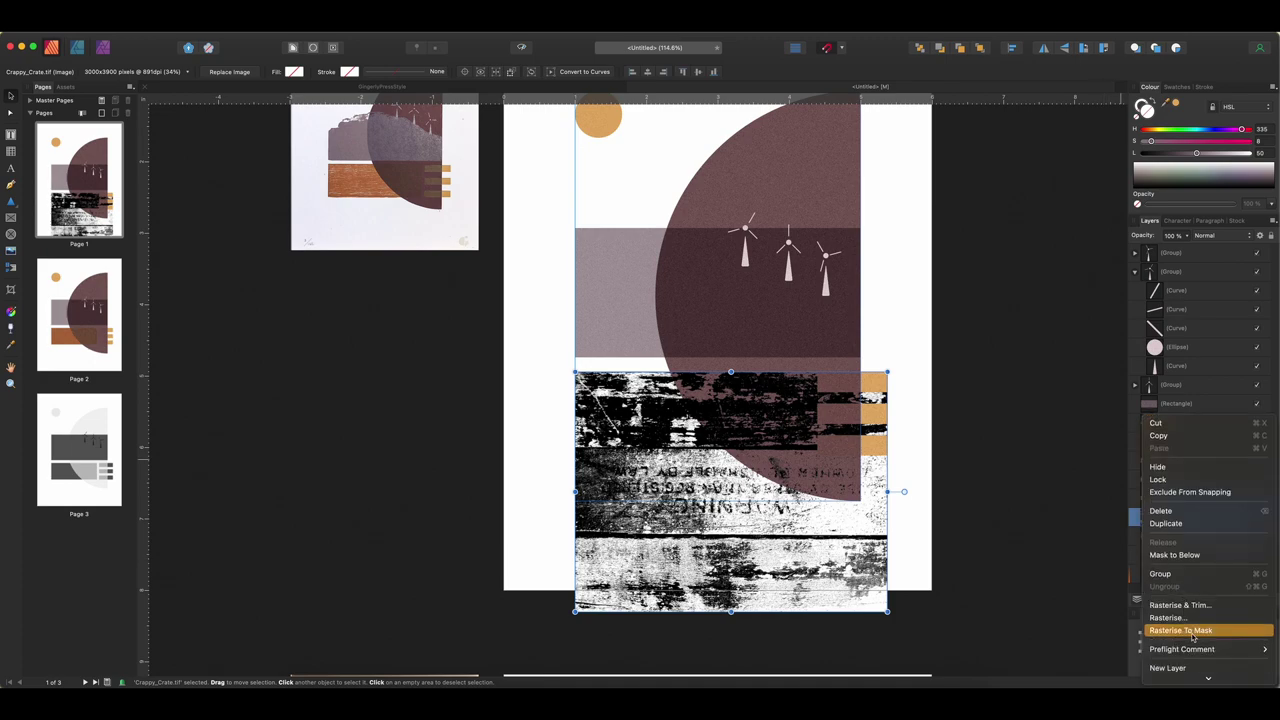
pyautogui.click(1190, 631)
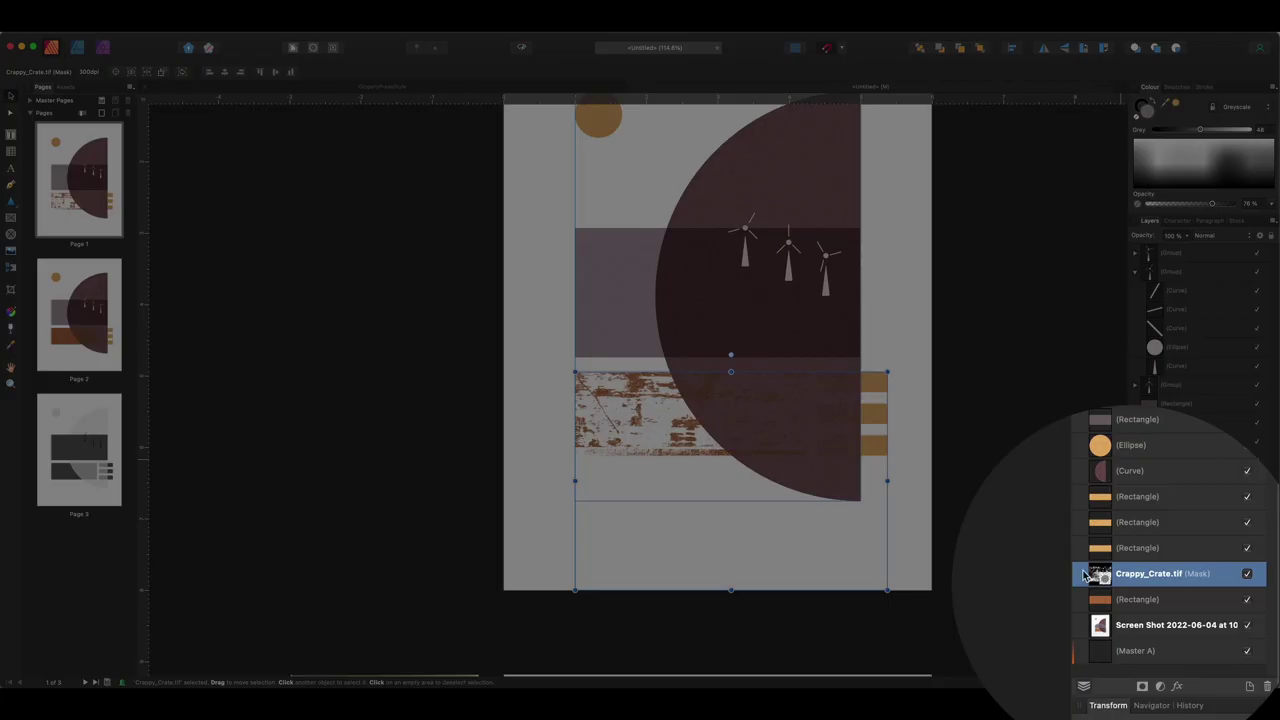
pyautogui.moveTo(1106, 578)
pyautogui.mouseDown()
pyautogui.moveTo(1125, 590)
pyautogui.moveTo(1098, 600)
pyautogui.mouseUp()
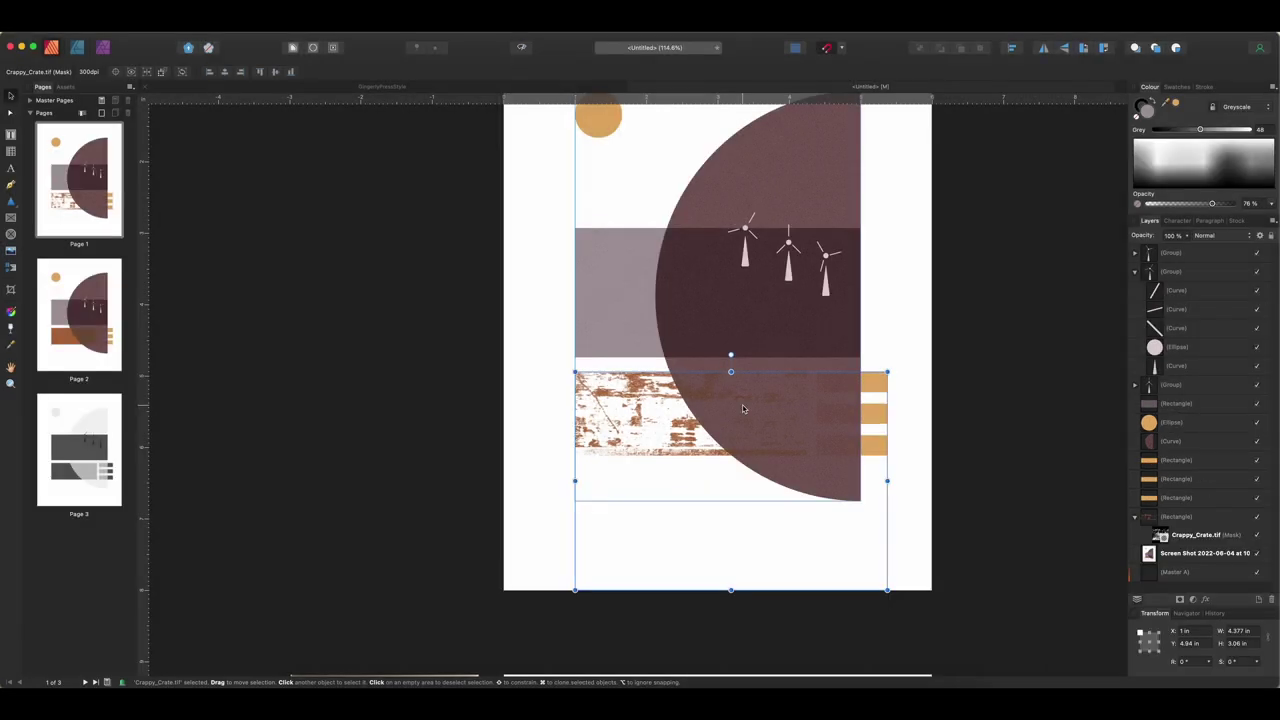
# Step: Move the crate mask up and enlarge it to about 5.3 x 3.7 in, with its lower edge on the rust rectangle's
pyautogui.scroll(3, 743, 408)
pyautogui.scroll(-2, 742, 406)
pyautogui.hscroll(2, 742, 406)
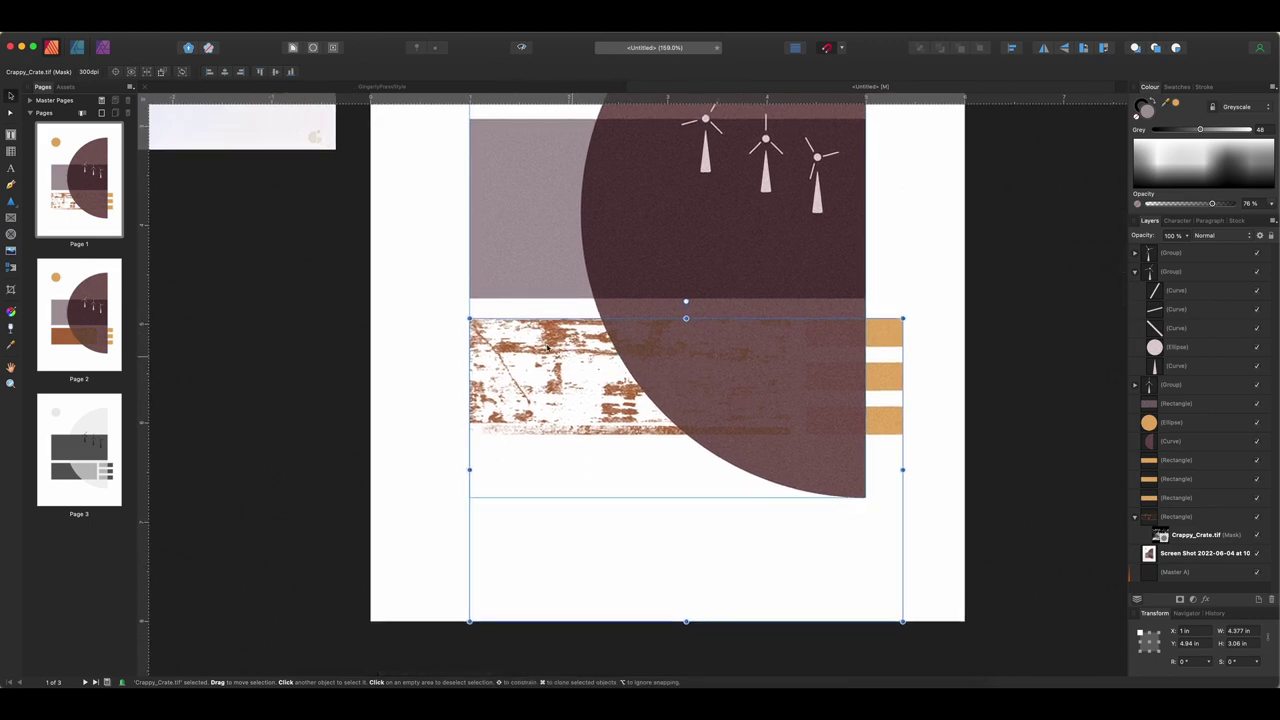
pyautogui.click(1160, 537)
pyautogui.moveTo(582, 386); pyautogui.dragTo(531, 211)
pyautogui.moveTo(850, 143); pyautogui.dragTo(946, 134)
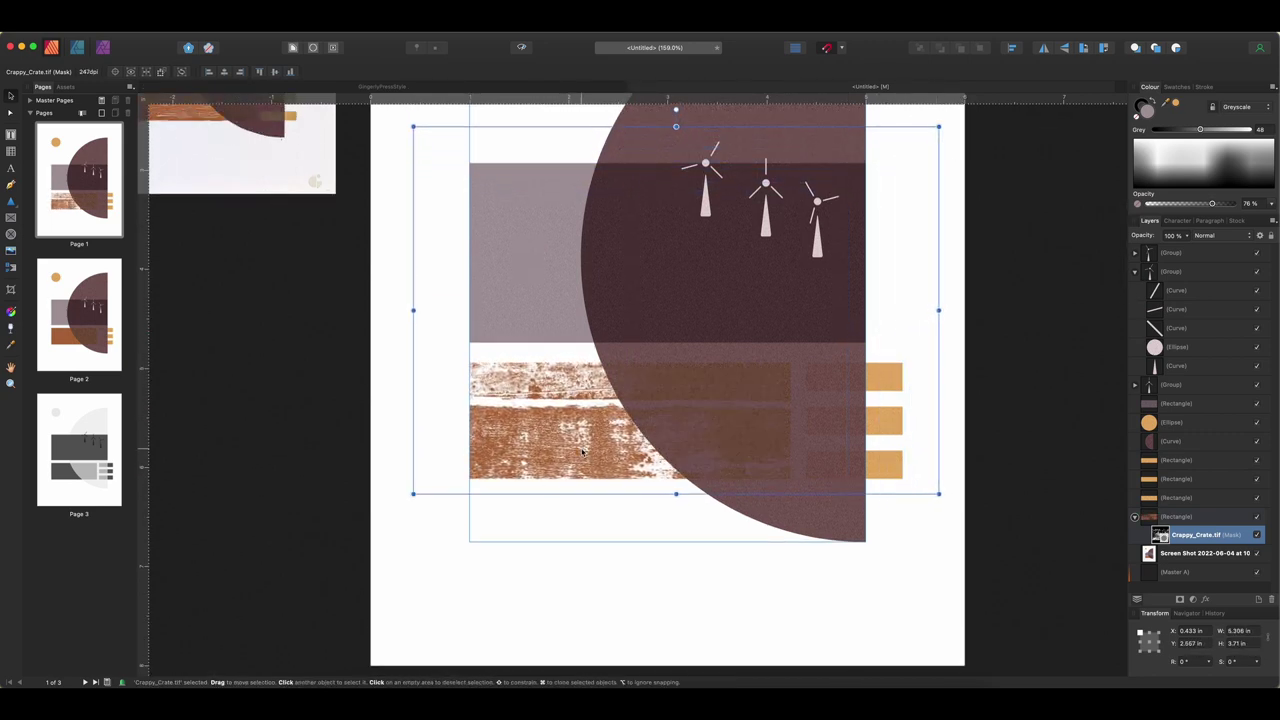
pyautogui.moveTo(579, 452); pyautogui.dragTo(575, 438)
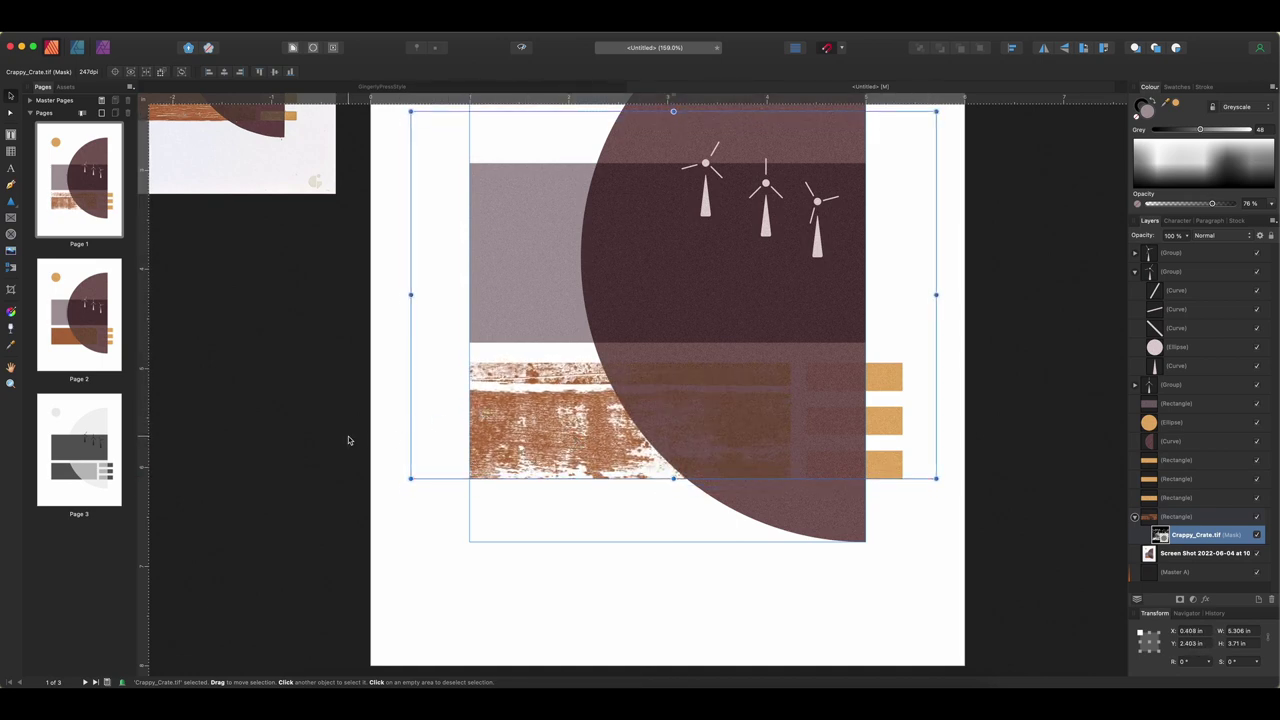
pyautogui.scroll(3, 350, 437)
pyautogui.hscroll(-3, 350, 437)
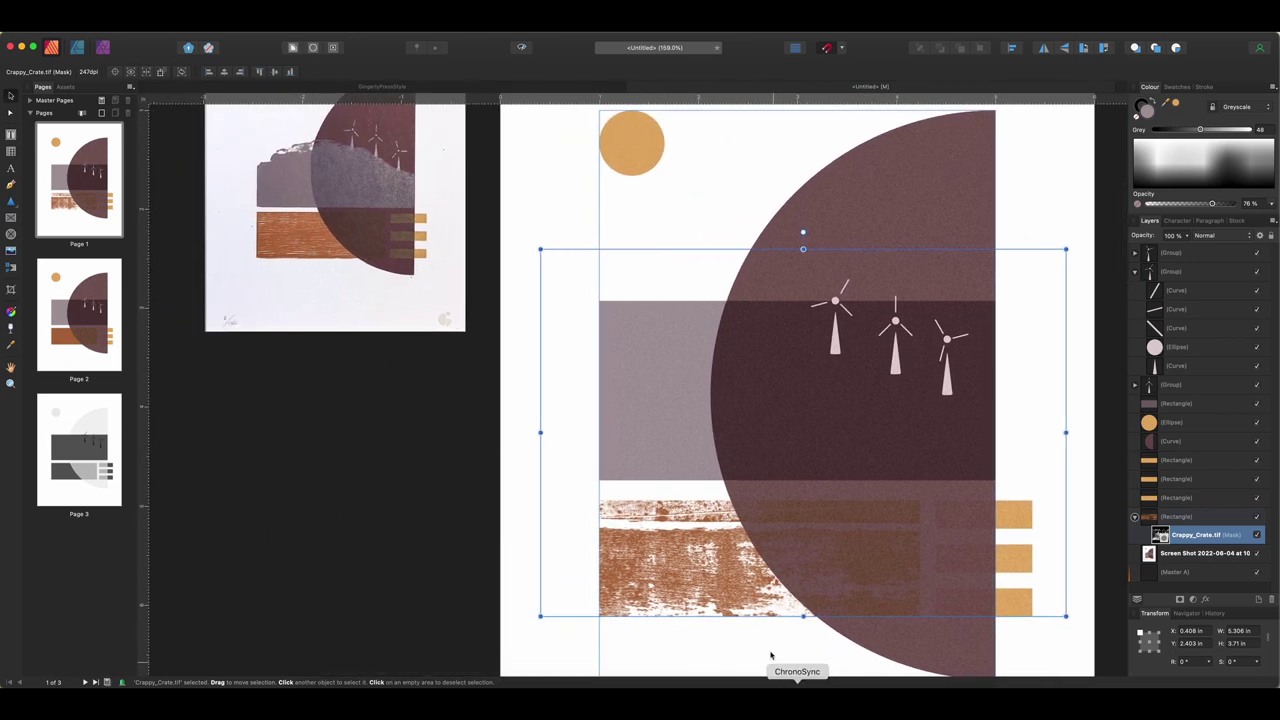
pyautogui.scroll(-2, 766, 643)
pyautogui.hscroll(3, 768, 644)
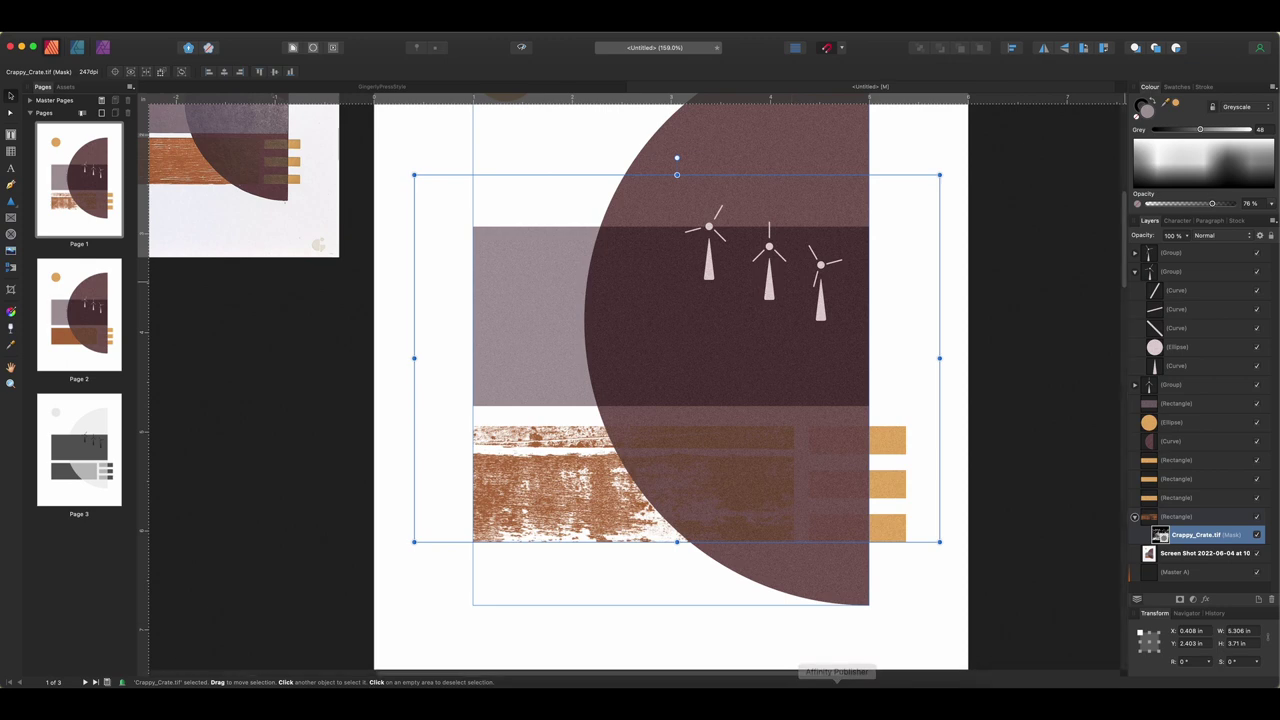
pyautogui.click(631, 586)
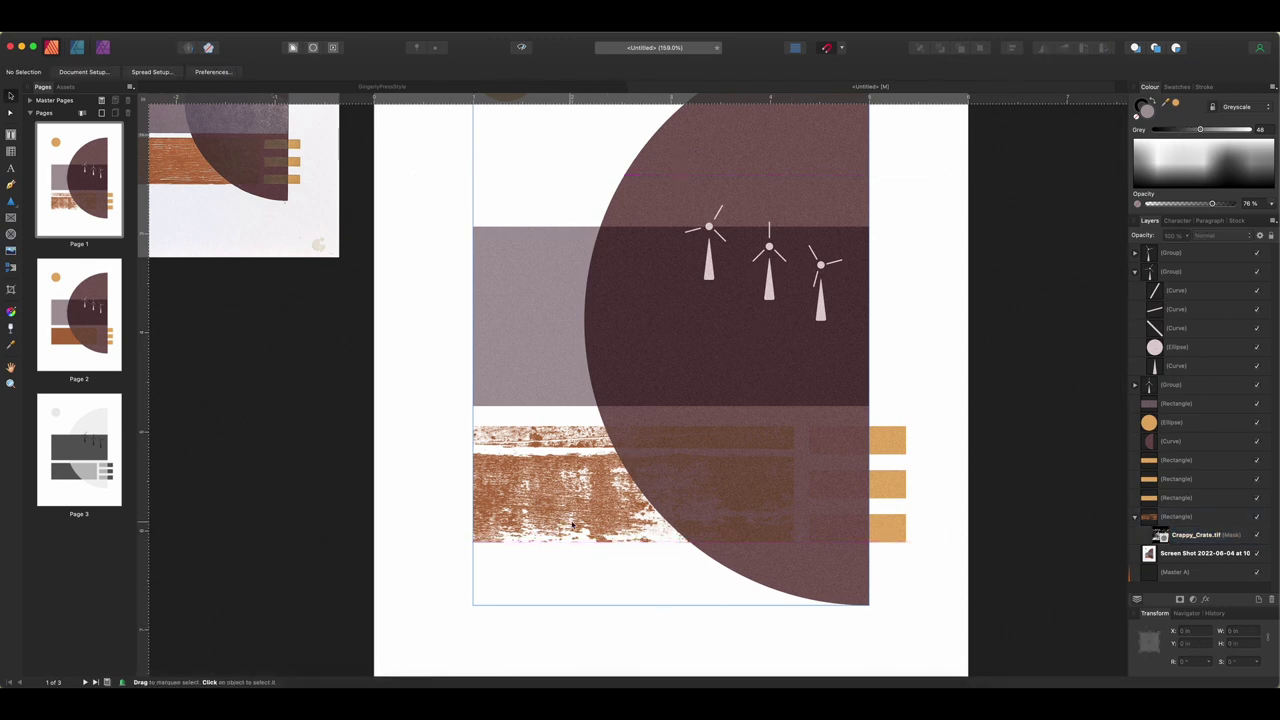
# Step: Place Ouch.tif from the TIFF Textures folder over the mauve rectangle, about 2.9 in wide and 4.3 in high
pyautogui.scroll(4, 577, 406)
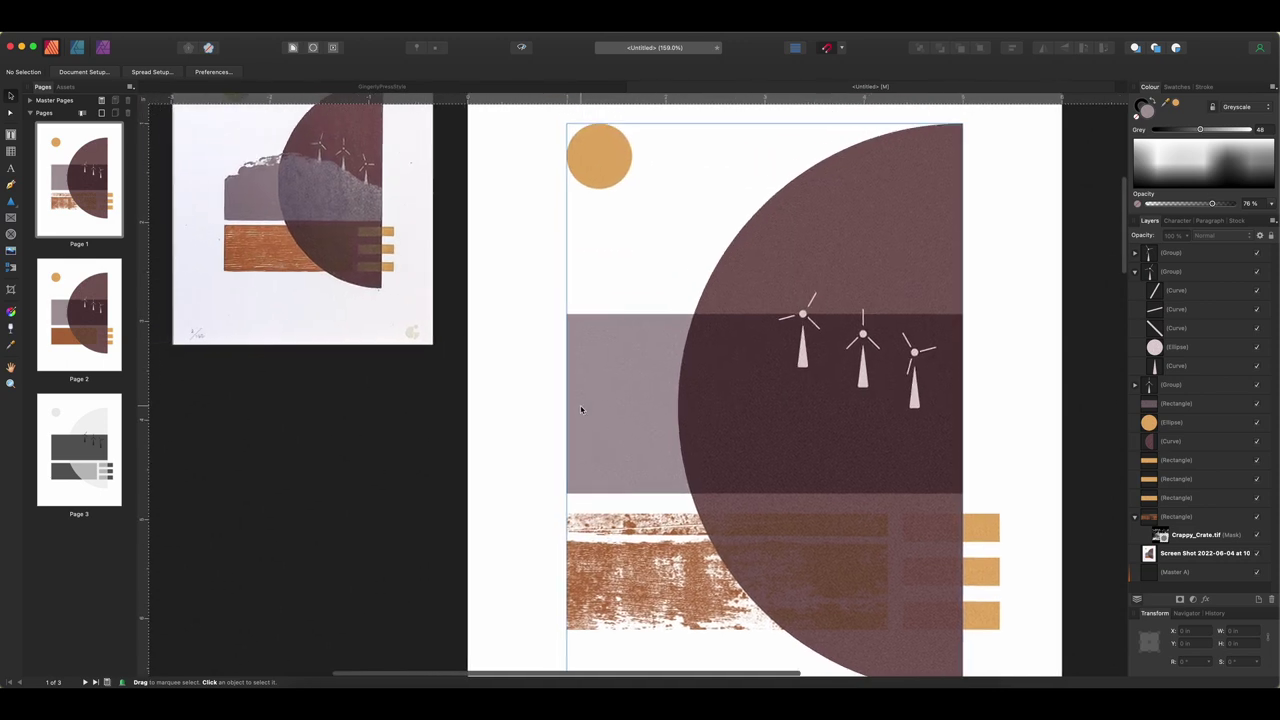
pyautogui.scroll(2, 580, 408)
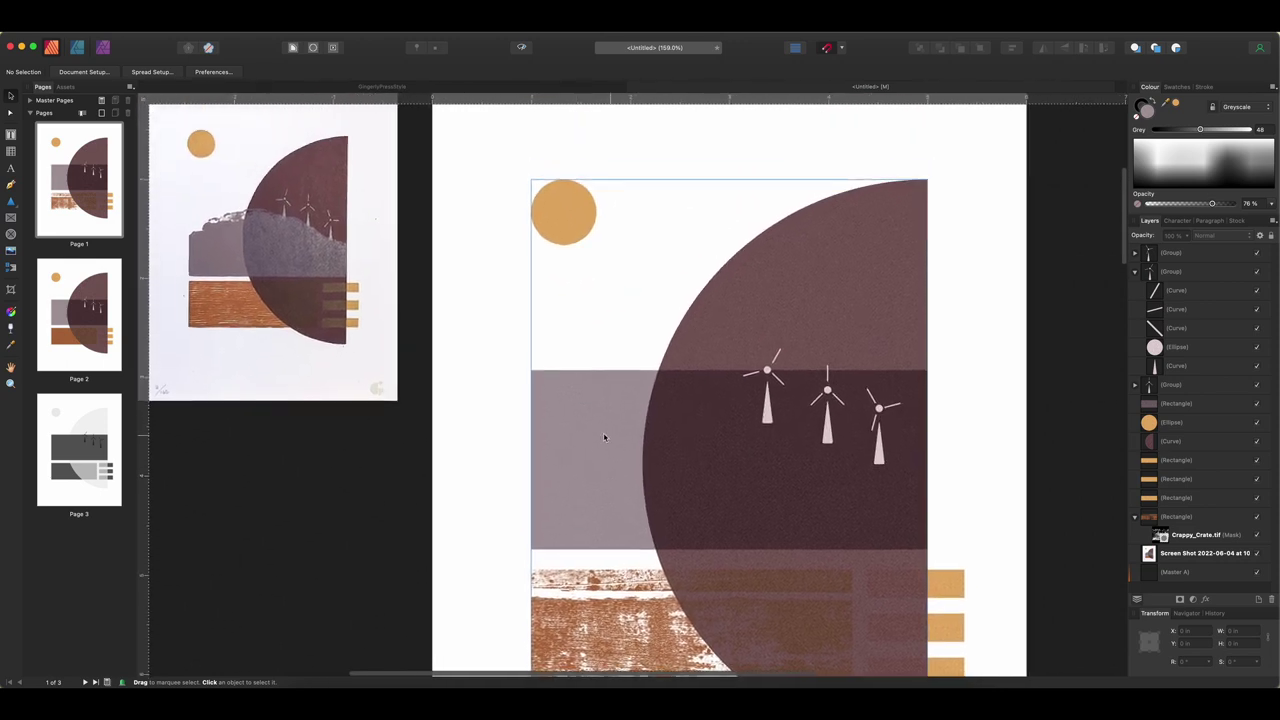
pyautogui.click(596, 450)
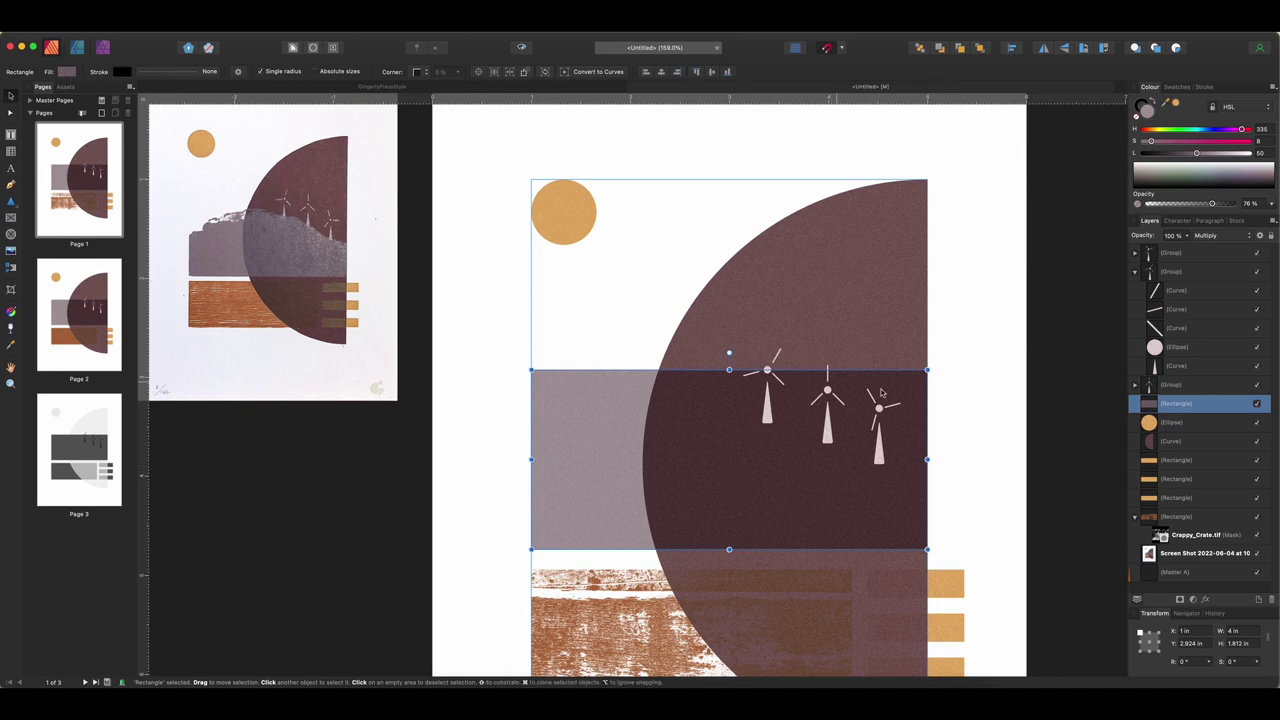
pyautogui.click(115, 24)
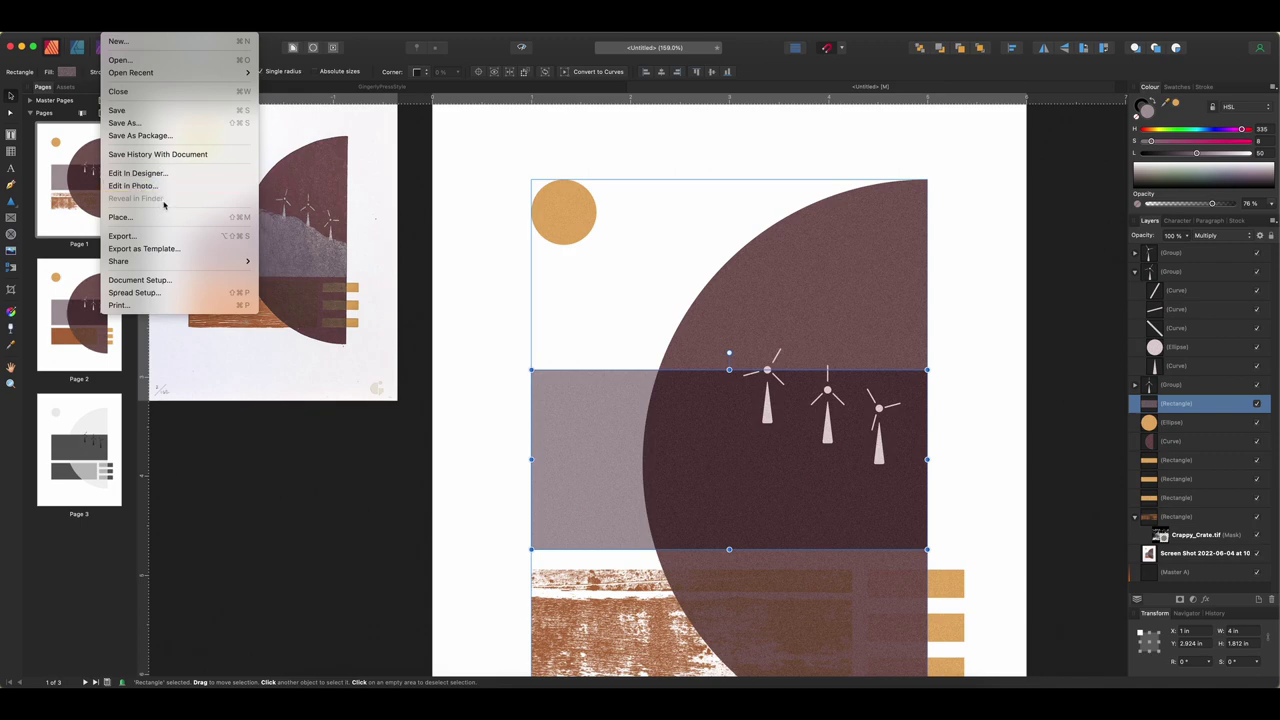
pyautogui.click(120, 217)
pyautogui.scroll(3, 662, 377)
pyautogui.scroll(3, 662, 377)
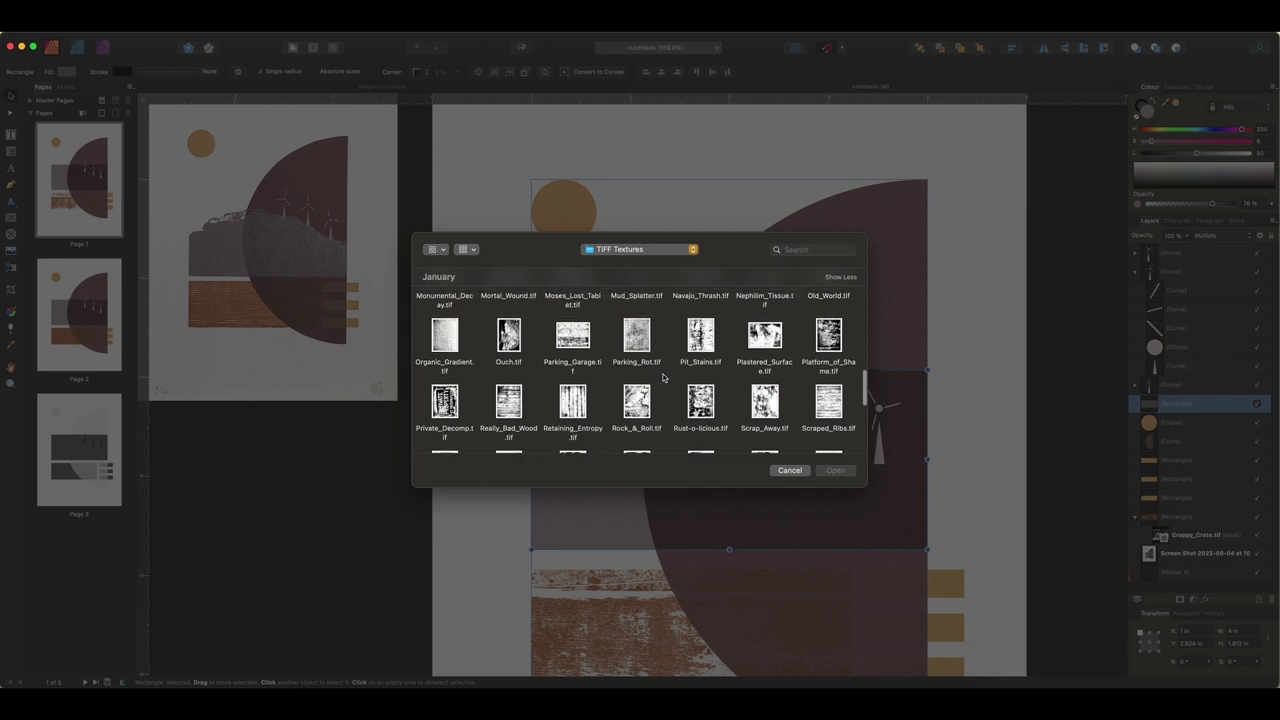
pyautogui.click(508, 348)
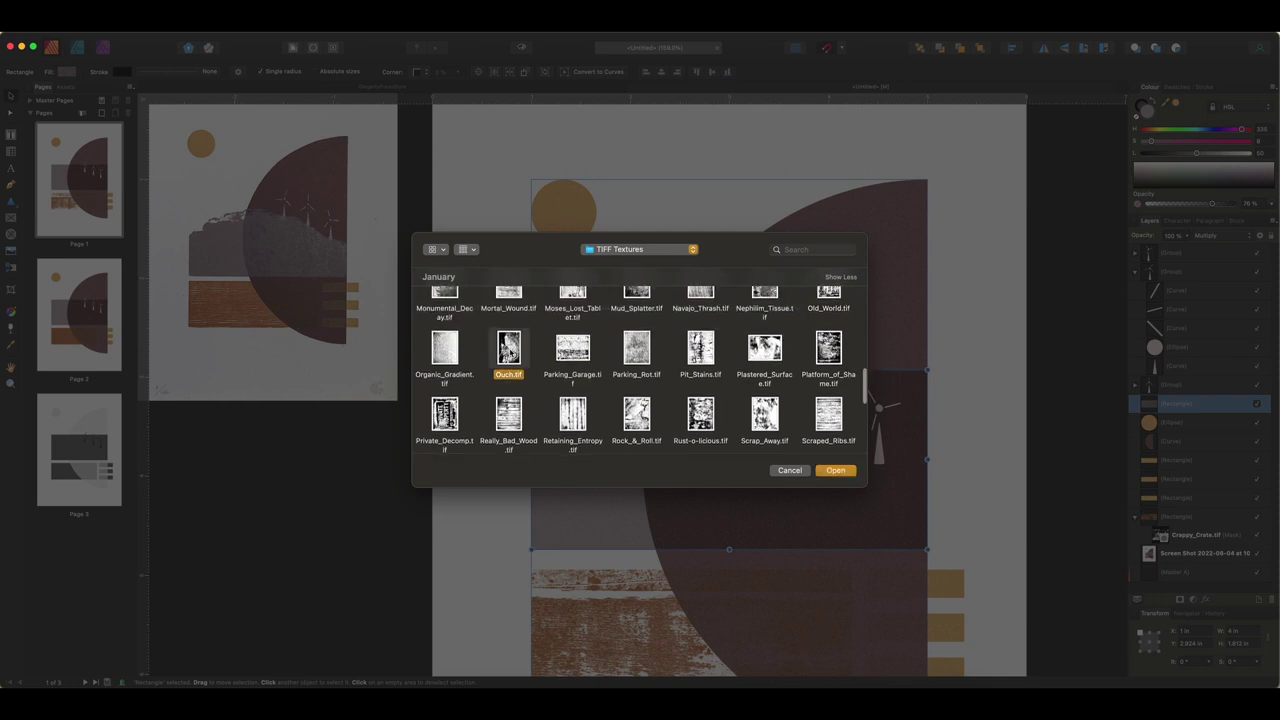
pyautogui.press('space')
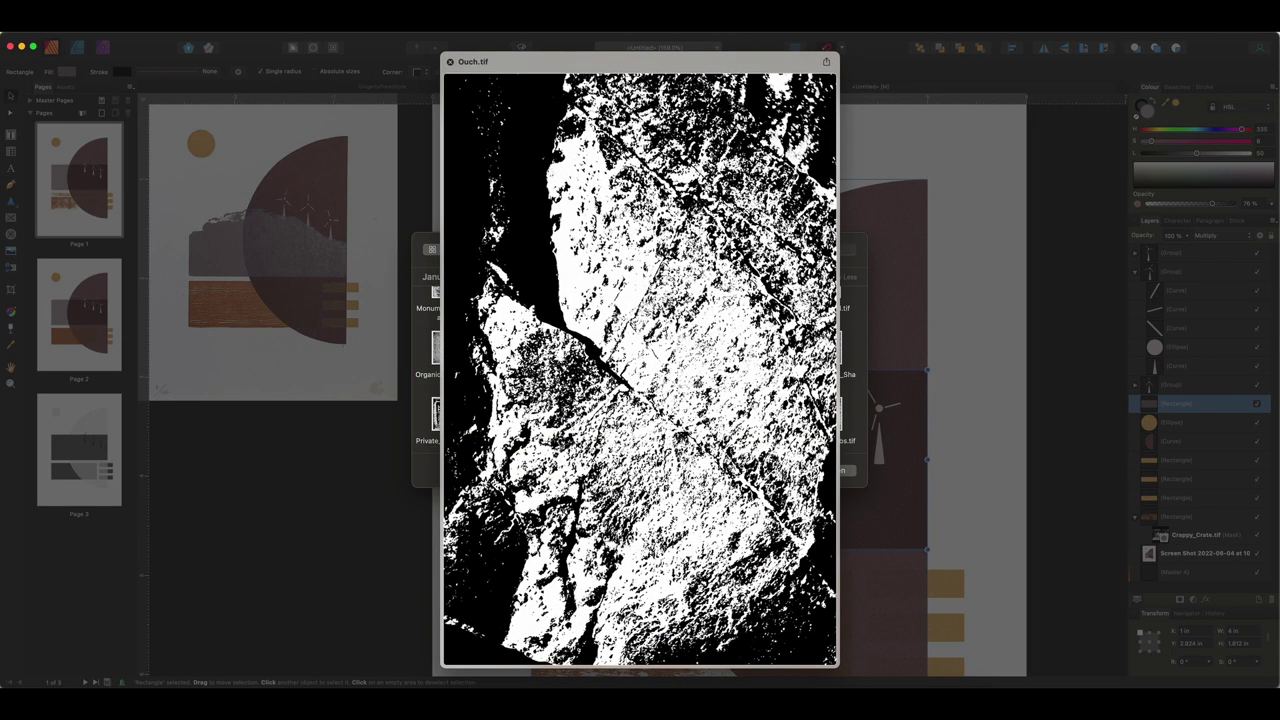
pyautogui.press('space')
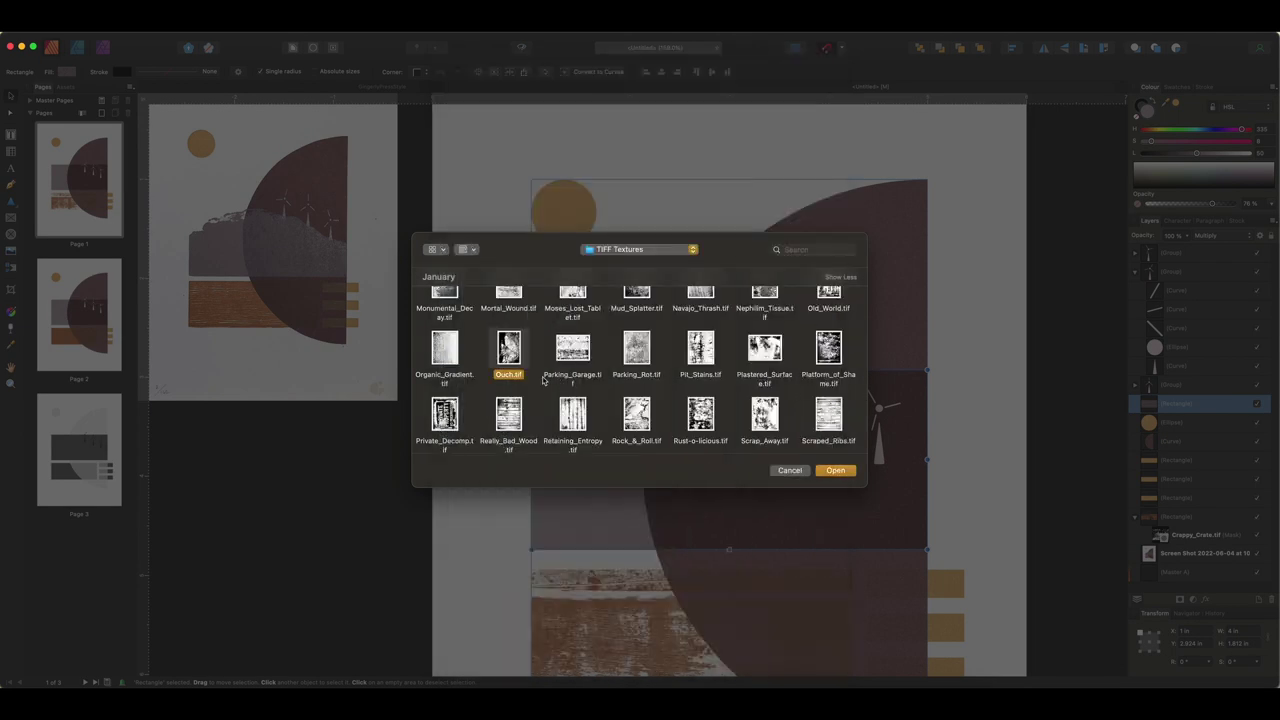
pyautogui.click(840, 474)
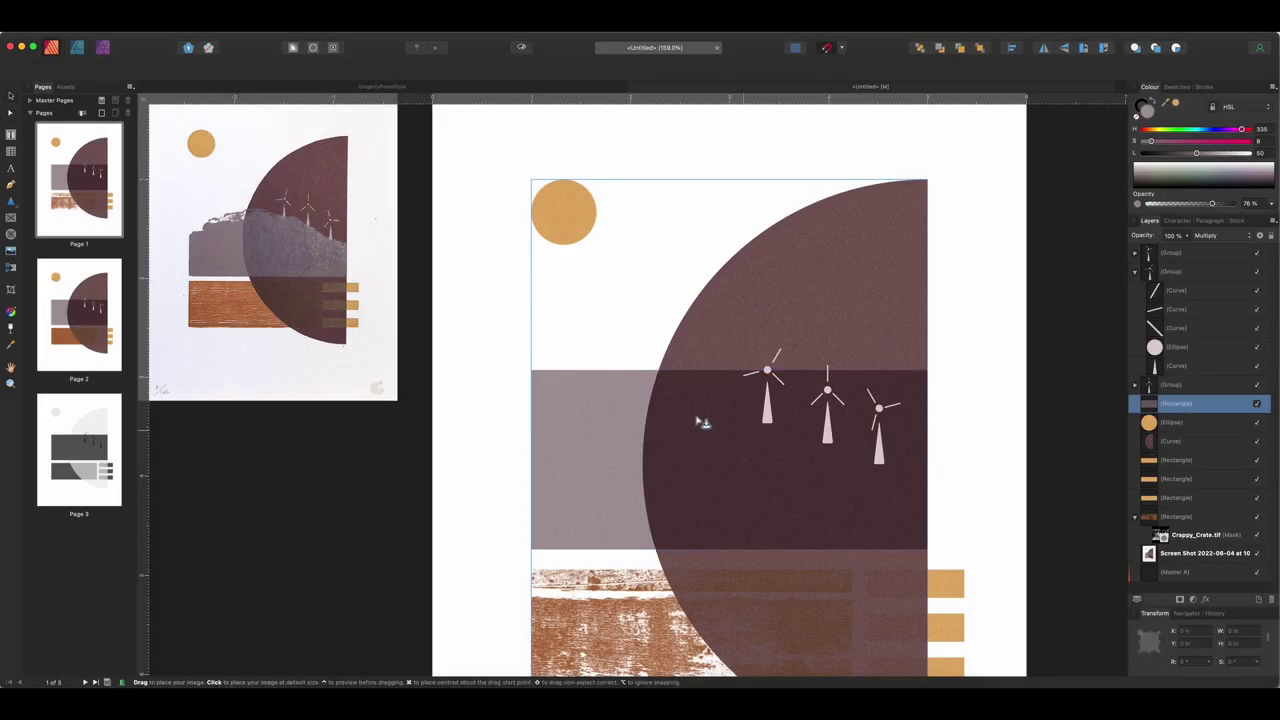
pyautogui.moveTo(546, 319); pyautogui.dragTo(944, 670)
# Step: Rotate the rock texture to about -119° and enlarge it to about 4.2 x 6.3 in, sloping across the mauve rectangle
pyautogui.scroll(-3, 894, 438)
pyautogui.moveTo(763, 346); pyautogui.dragTo(915, 498)
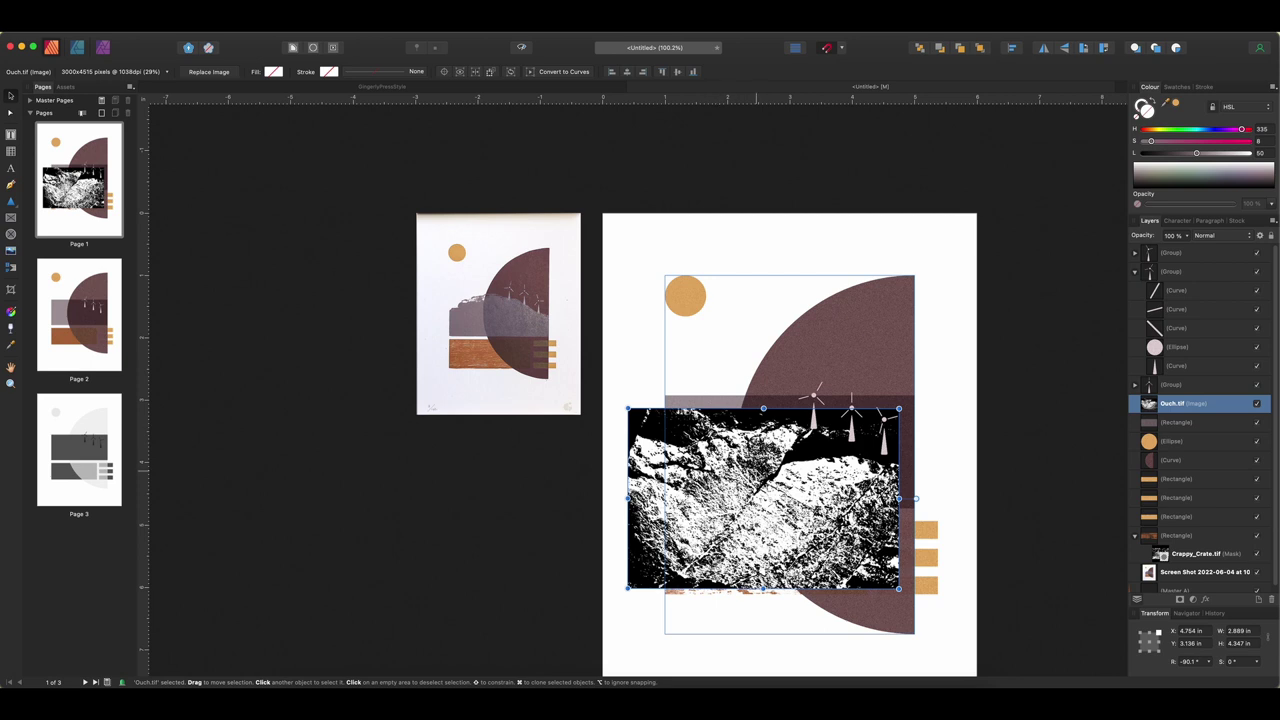
pyautogui.moveTo(776, 489); pyautogui.dragTo(814, 451)
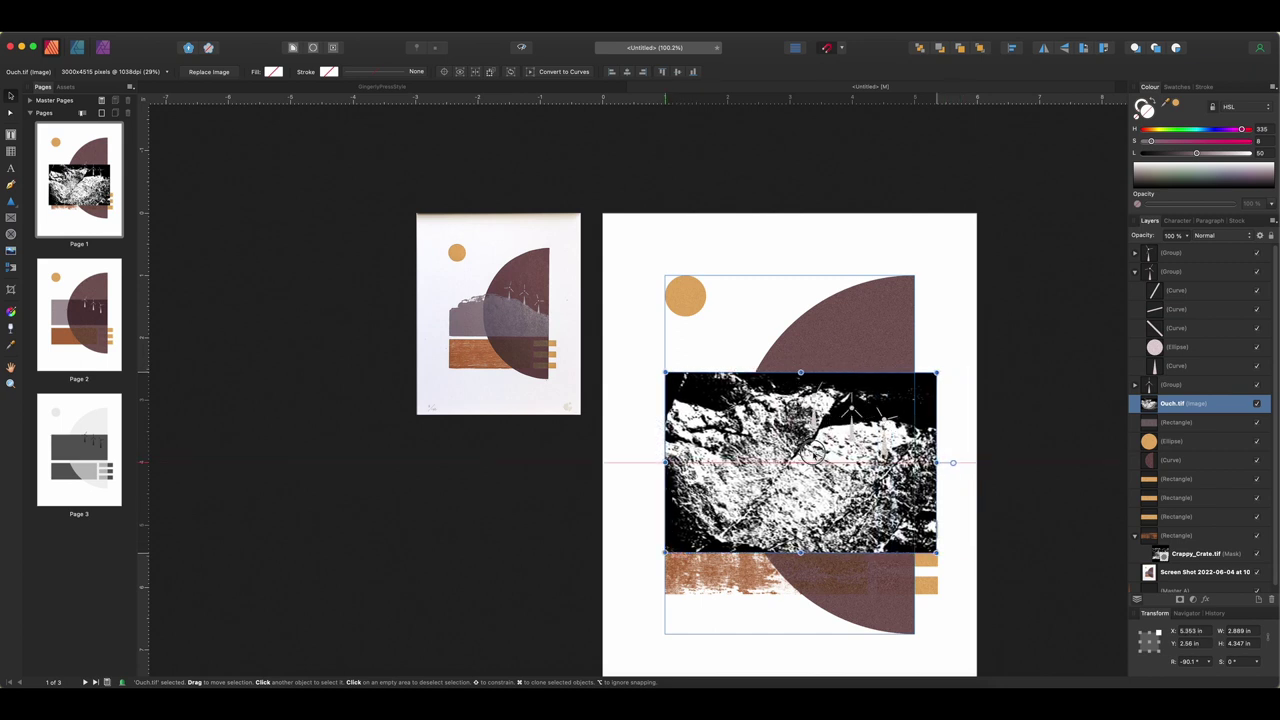
pyautogui.moveTo(936, 552); pyautogui.dragTo(914, 537)
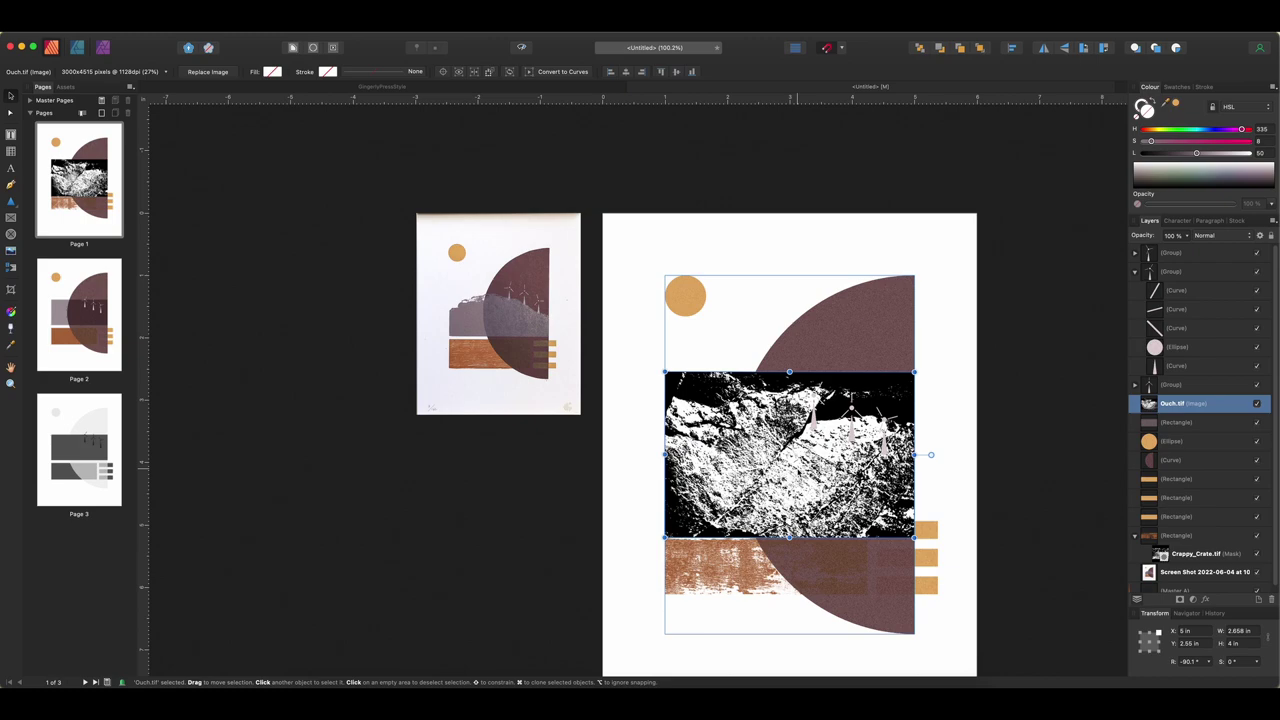
pyautogui.moveTo(931, 455); pyautogui.dragTo(923, 668)
pyautogui.moveTo(721, 280); pyautogui.dragTo(702, 256)
pyautogui.moveTo(841, 475); pyautogui.dragTo(856, 506)
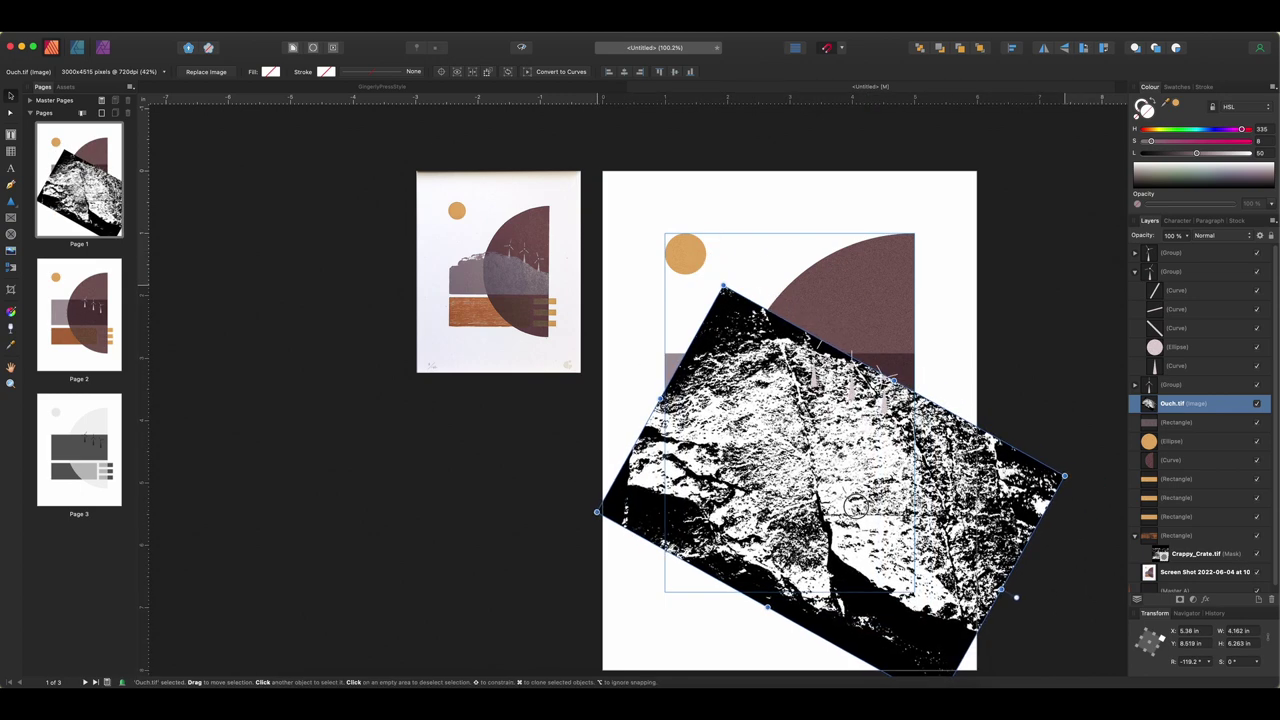
# Step: Rasterise the rock texture to a mask, apply it to the mauve rectangle's layer and move the mask down to Y 2.11 in
pyautogui.rightClick(1165, 405)
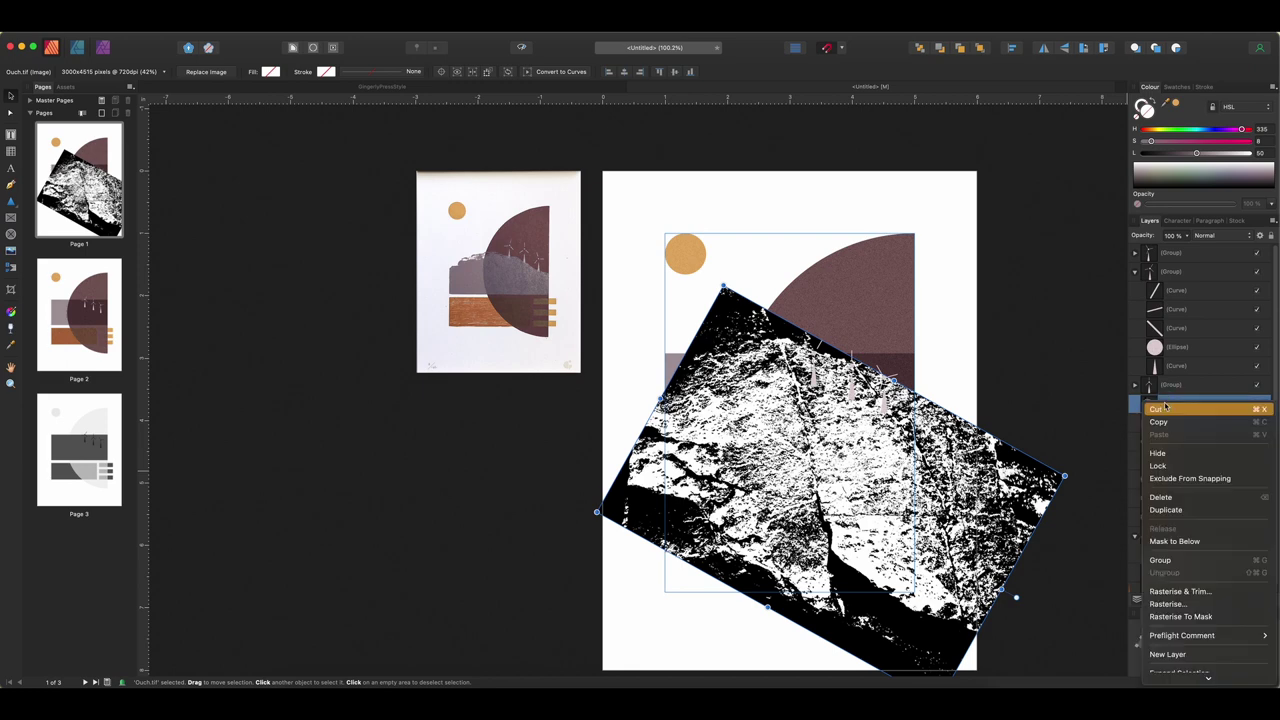
pyautogui.click(1180, 616)
pyautogui.moveTo(1156, 425); pyautogui.dragTo(1160, 422)
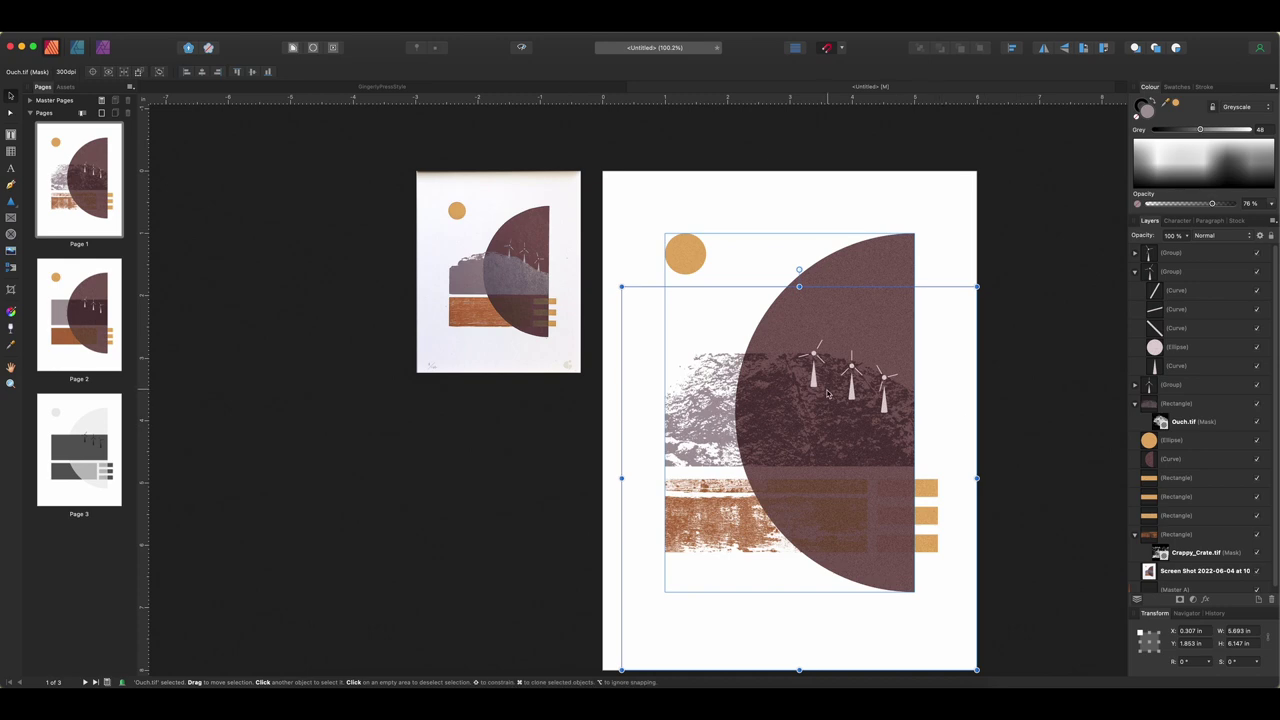
pyautogui.scroll(3, 826, 394)
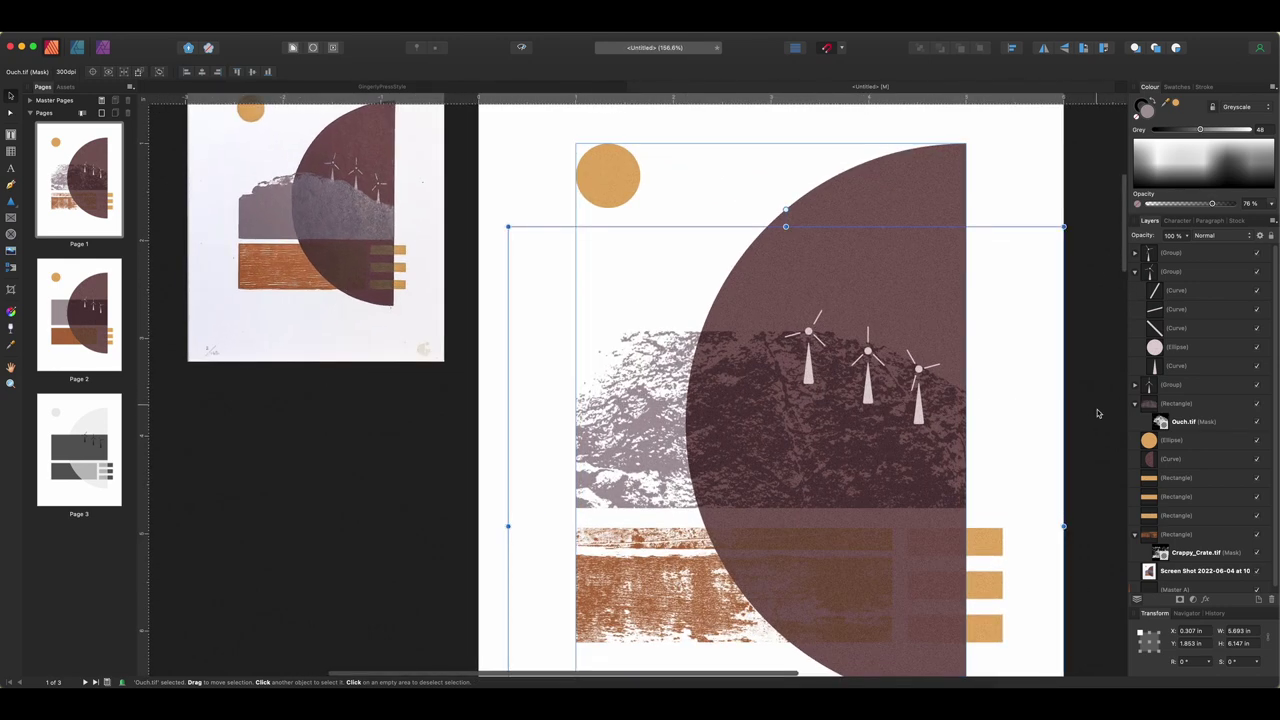
pyautogui.click(1160, 421)
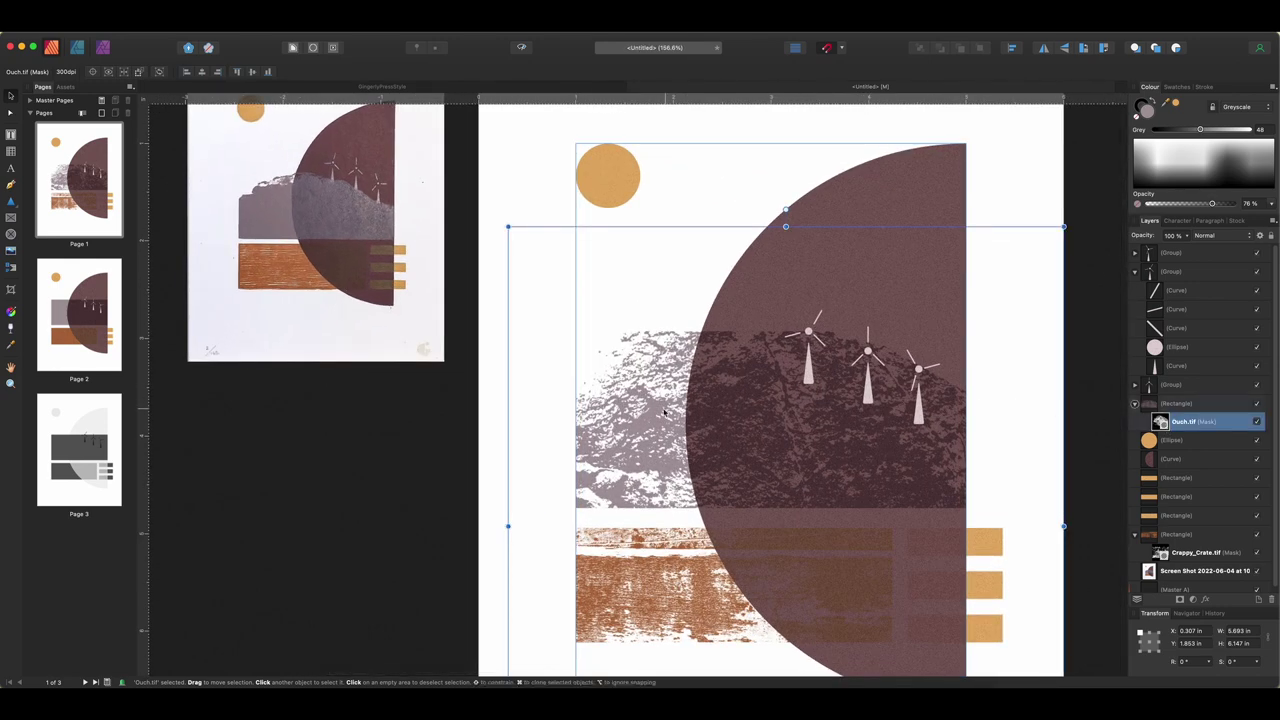
pyautogui.moveTo(693, 426); pyautogui.dragTo(690, 450)
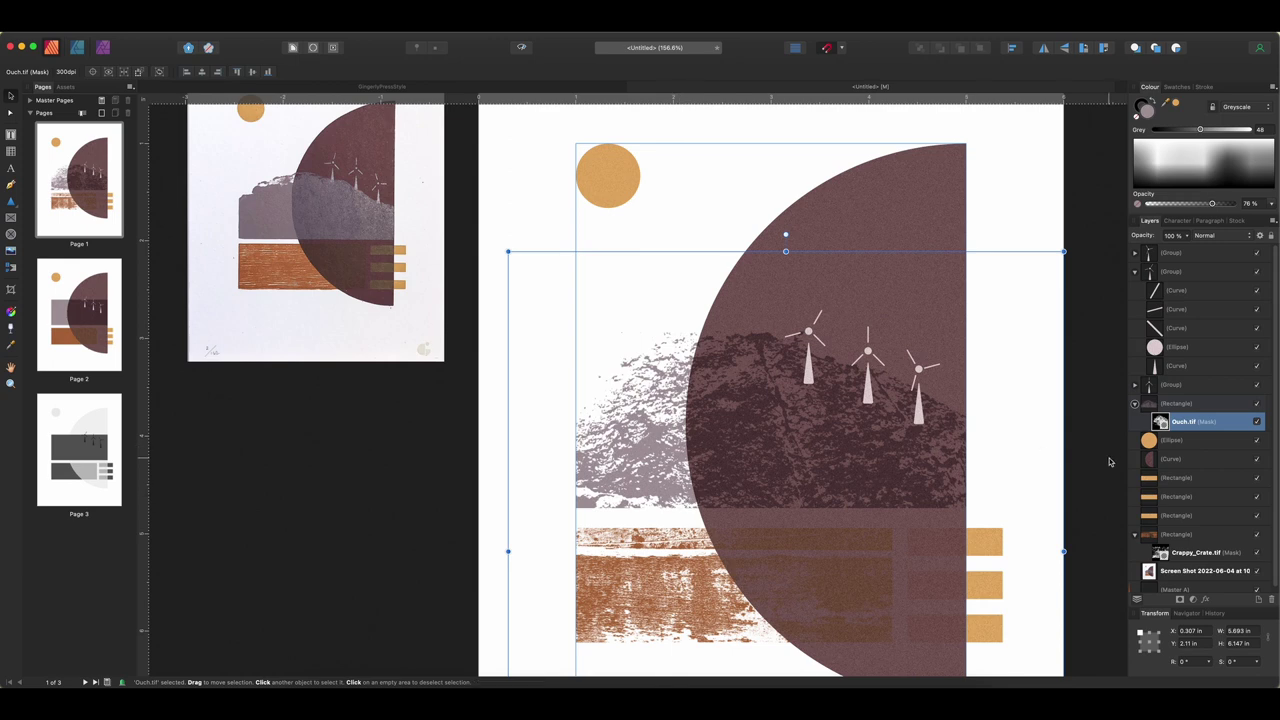
# Step: Undo the rock mask's move, its nesting in the rectangle and the rasterising to a mask
pyautogui.press('super+z')
pyautogui.press('super+z')
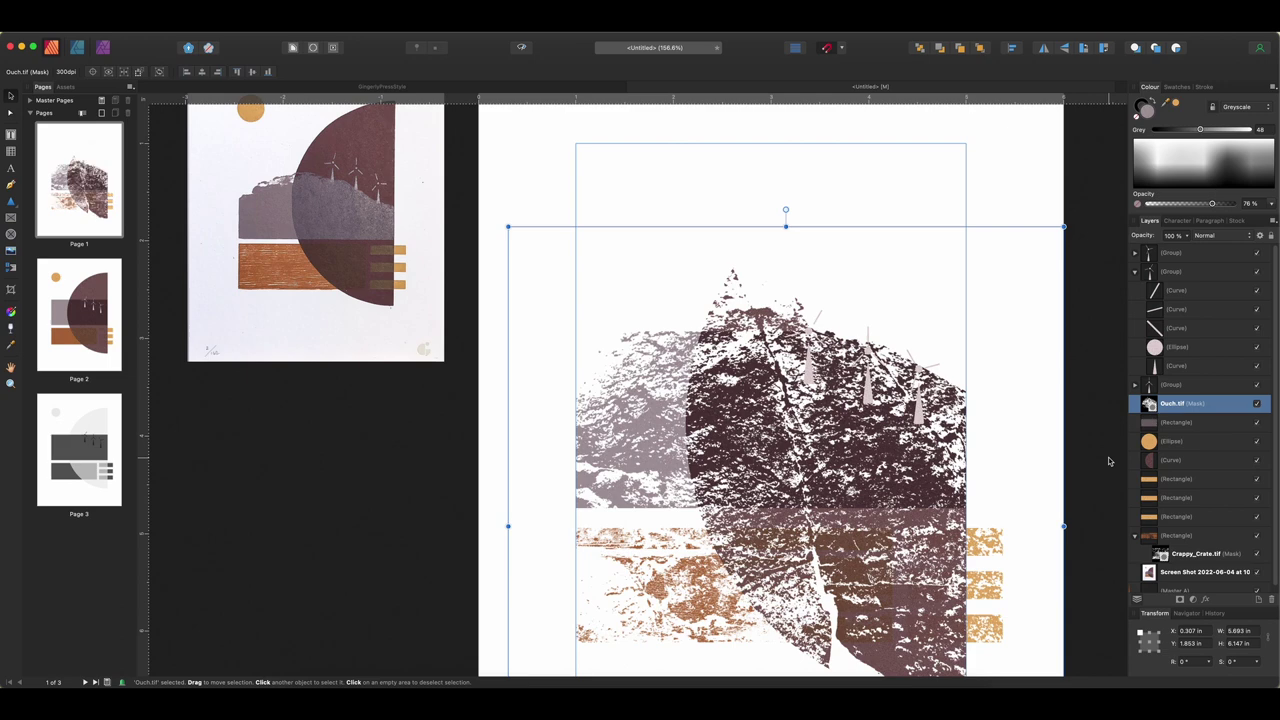
pyautogui.press('super+z')
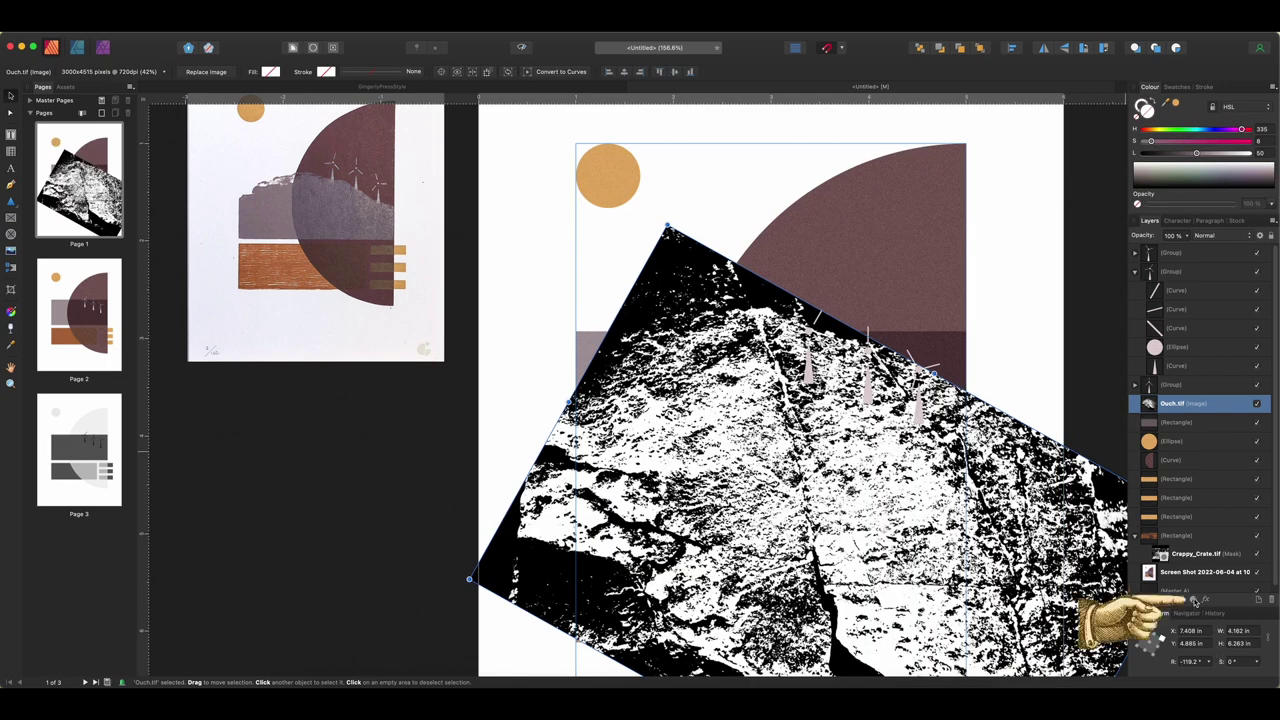
# Step: Add a Threshold adjustment to the rock texture and lower its threshold to nearly 0%
pyautogui.click(1194, 600)
pyautogui.scroll(-3, 1198, 608)
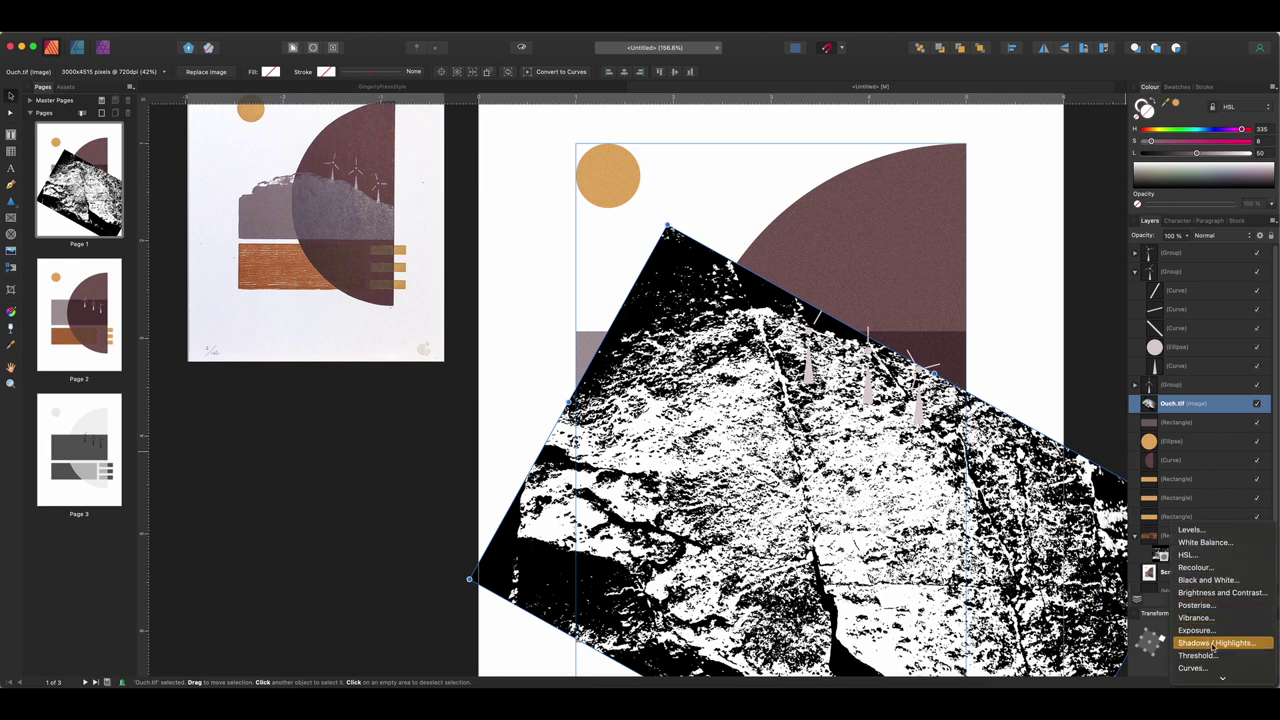
pyautogui.click(1205, 655)
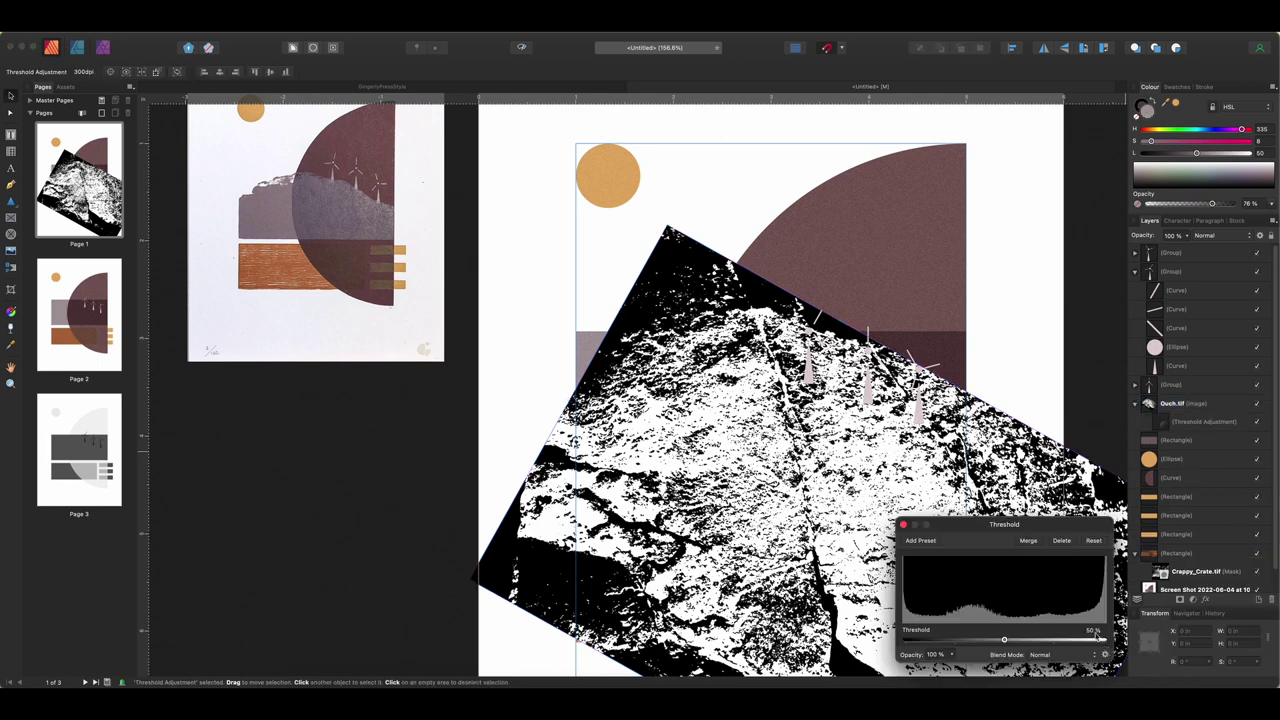
pyautogui.moveTo(1007, 641); pyautogui.dragTo(905, 639)
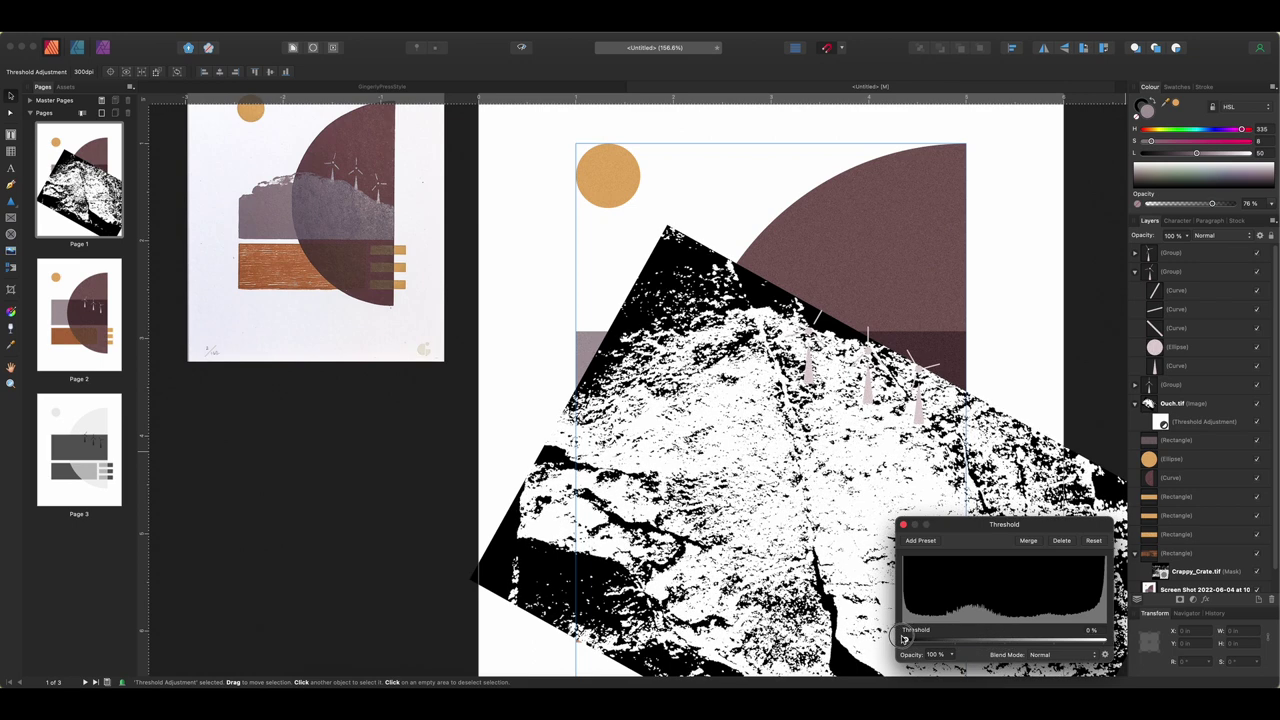
pyautogui.moveTo(905, 640); pyautogui.dragTo(909, 640)
pyautogui.click(904, 526)
# Step: Move the rock texture down about 0.25 in, rasterise it with its adjustment to a mask and apply it to the mauve rectangle's layer
pyautogui.scroll(-5, 824, 387)
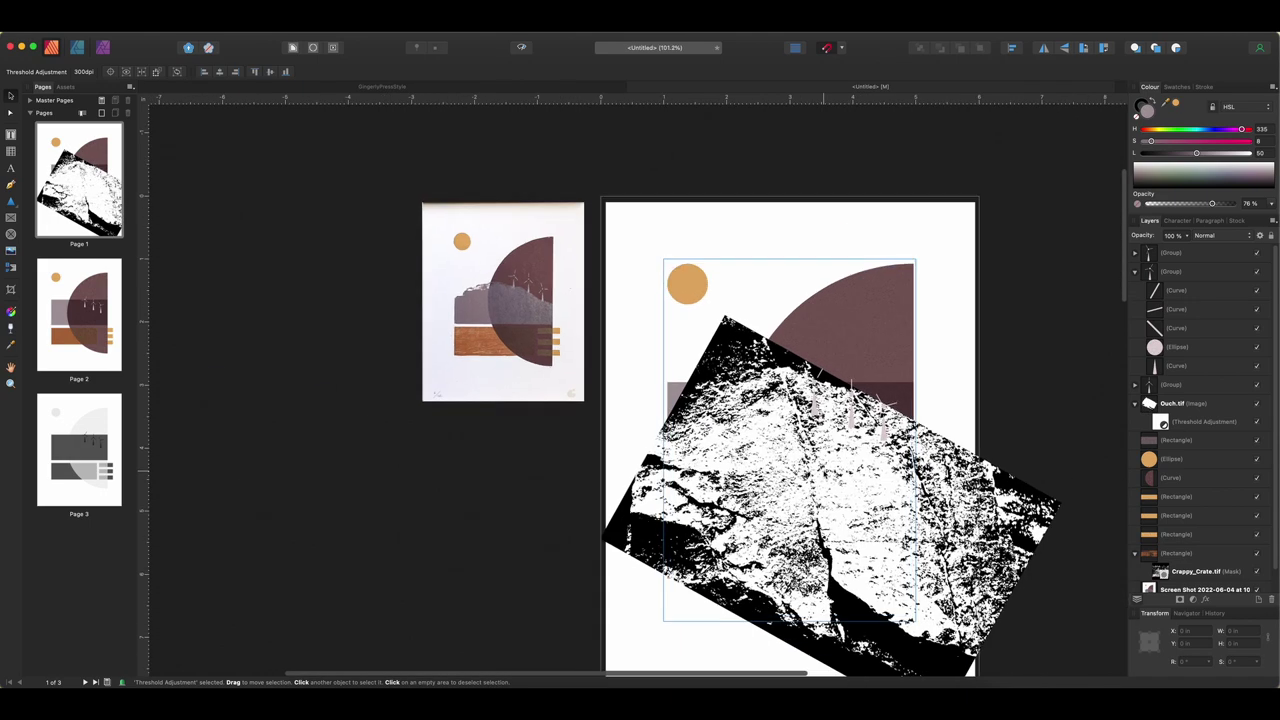
pyautogui.moveTo(802, 466); pyautogui.dragTo(802, 481)
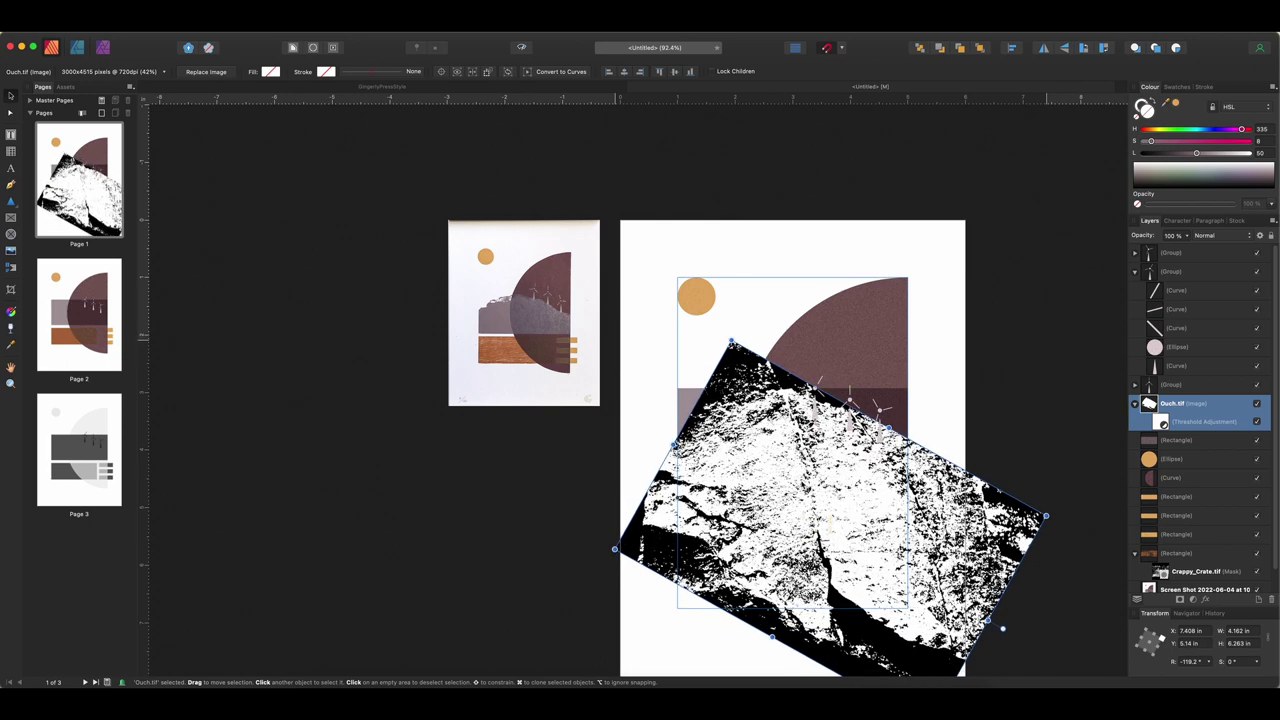
pyautogui.rightClick(1136, 404)
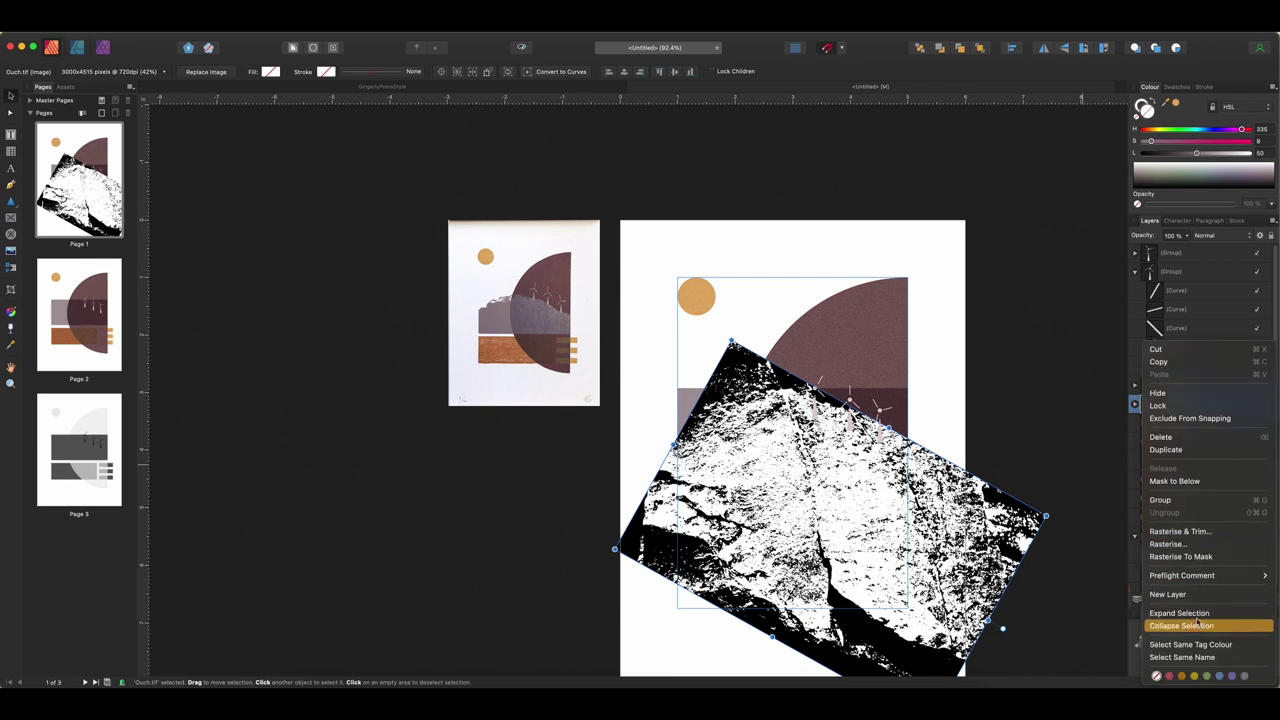
pyautogui.click(1183, 556)
pyautogui.moveTo(1155, 407); pyautogui.dragTo(1150, 424)
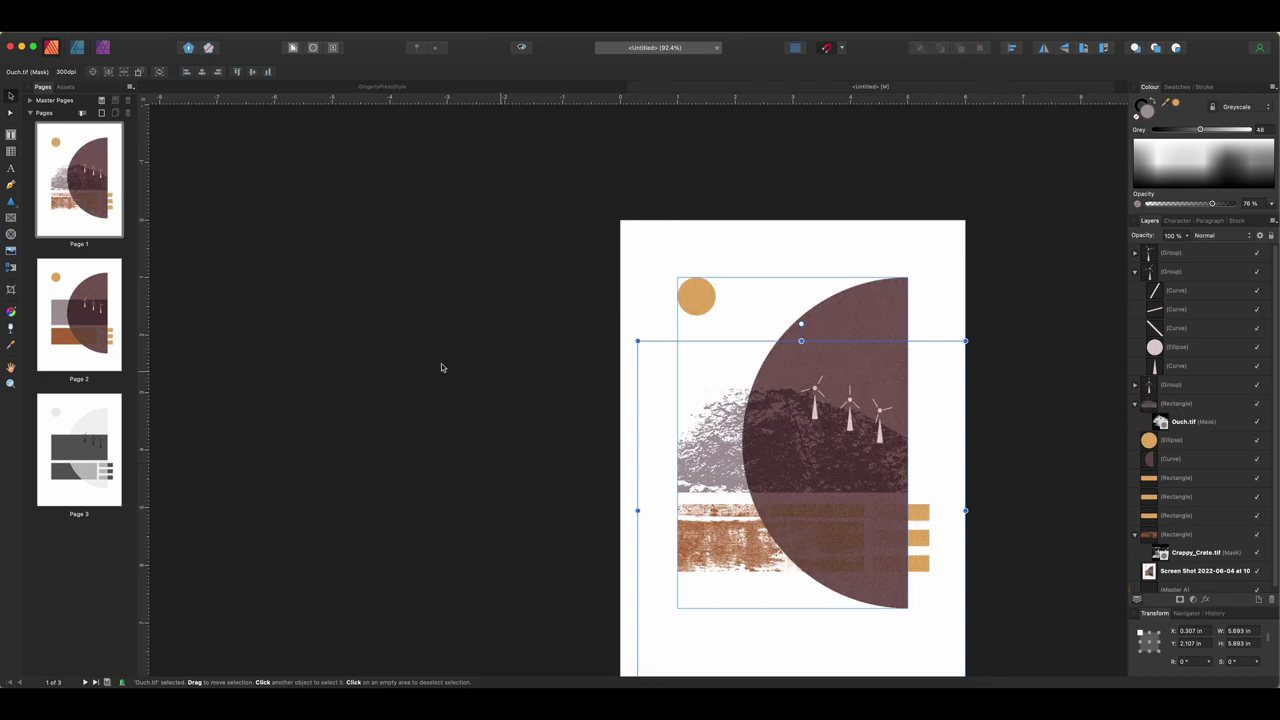
# Step: Select the Ouch.tif mask for retouching in the Photo persona and reduce the Paint Brush width to 57 px
pyautogui.hscroll(-3, 307, 315)
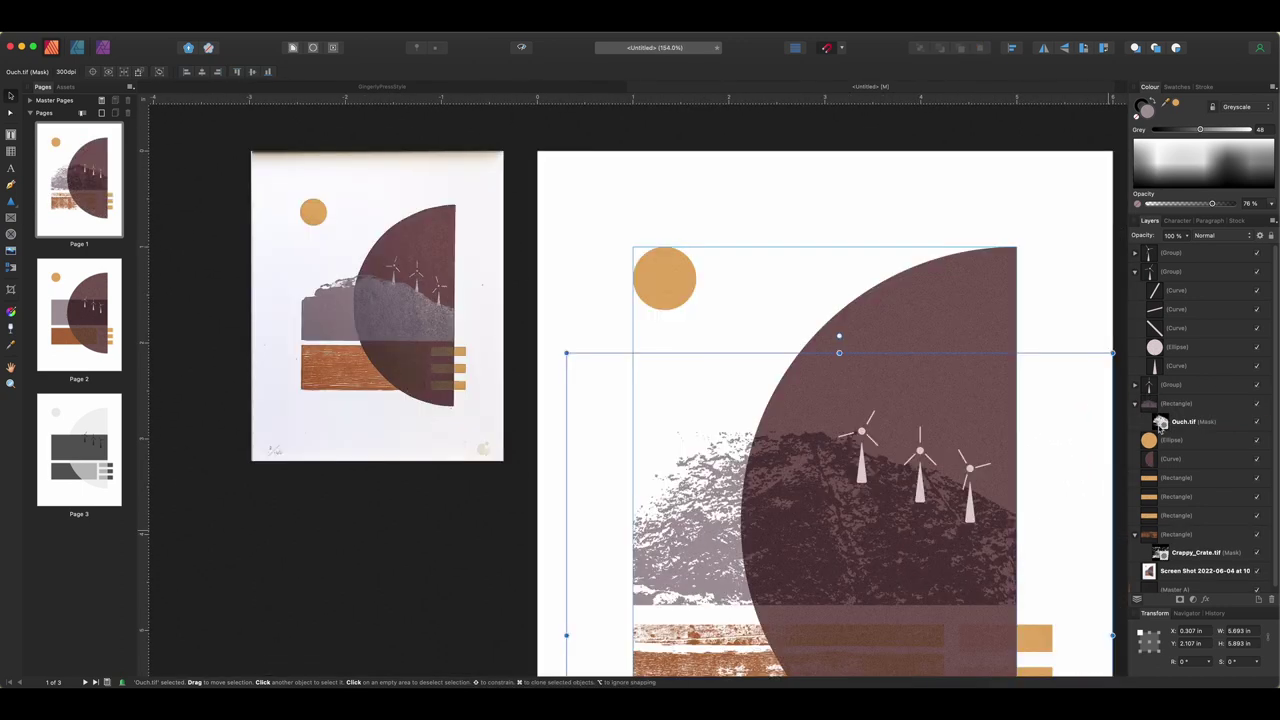
pyautogui.click(1160, 424)
pyautogui.moveTo(830, 517)
pyautogui.mouseDown()
pyautogui.moveTo(832, 534)
pyautogui.moveTo(828, 520)
pyautogui.mouseUp()
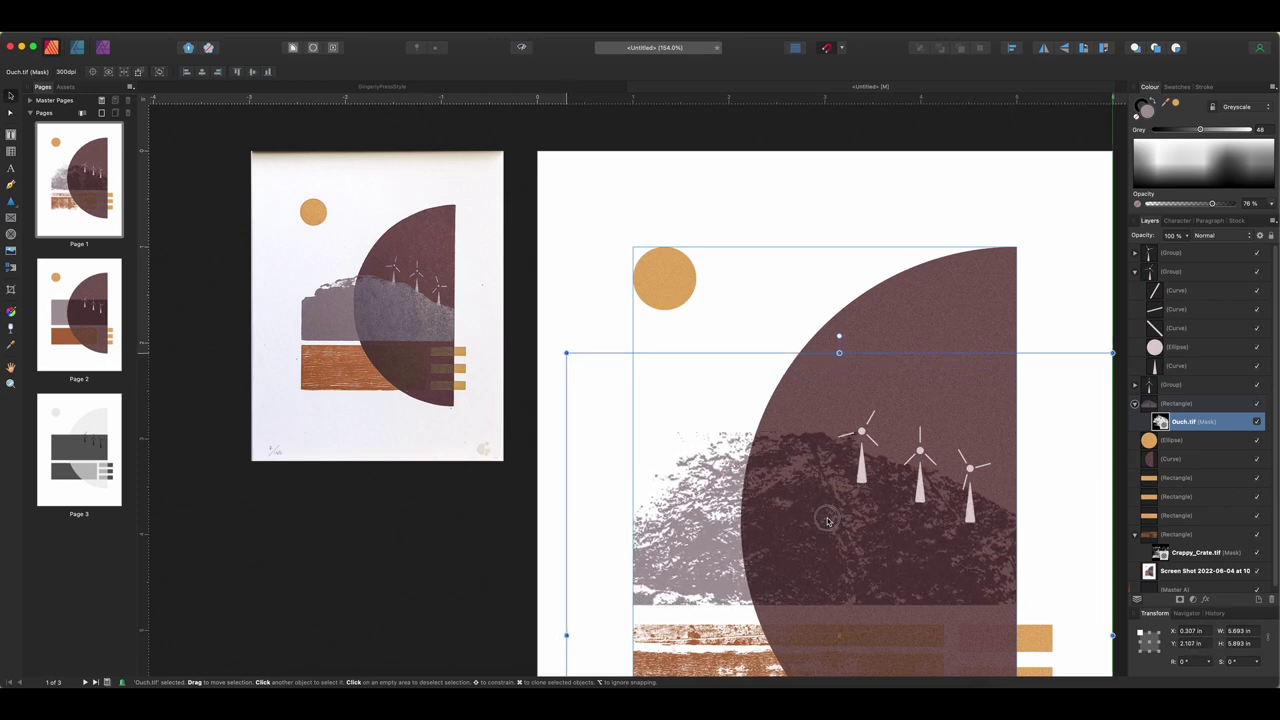
pyautogui.click(103, 48)
pyautogui.click(10, 244)
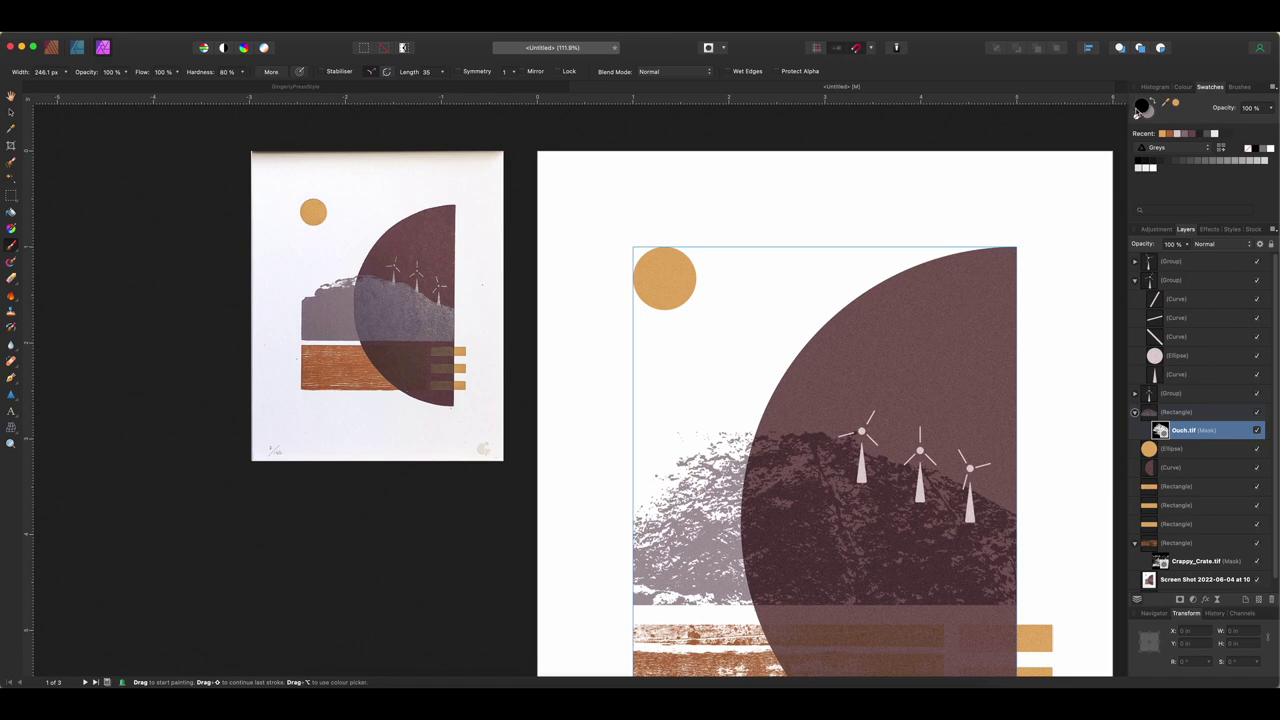
pyautogui.press('[')
pyautogui.press('[')
pyautogui.press('[')
pyautogui.press('[')
pyautogui.press('[')
pyautogui.press('[')
pyautogui.press('[')
pyautogui.press('[')
pyautogui.press('[')
pyautogui.press('[')
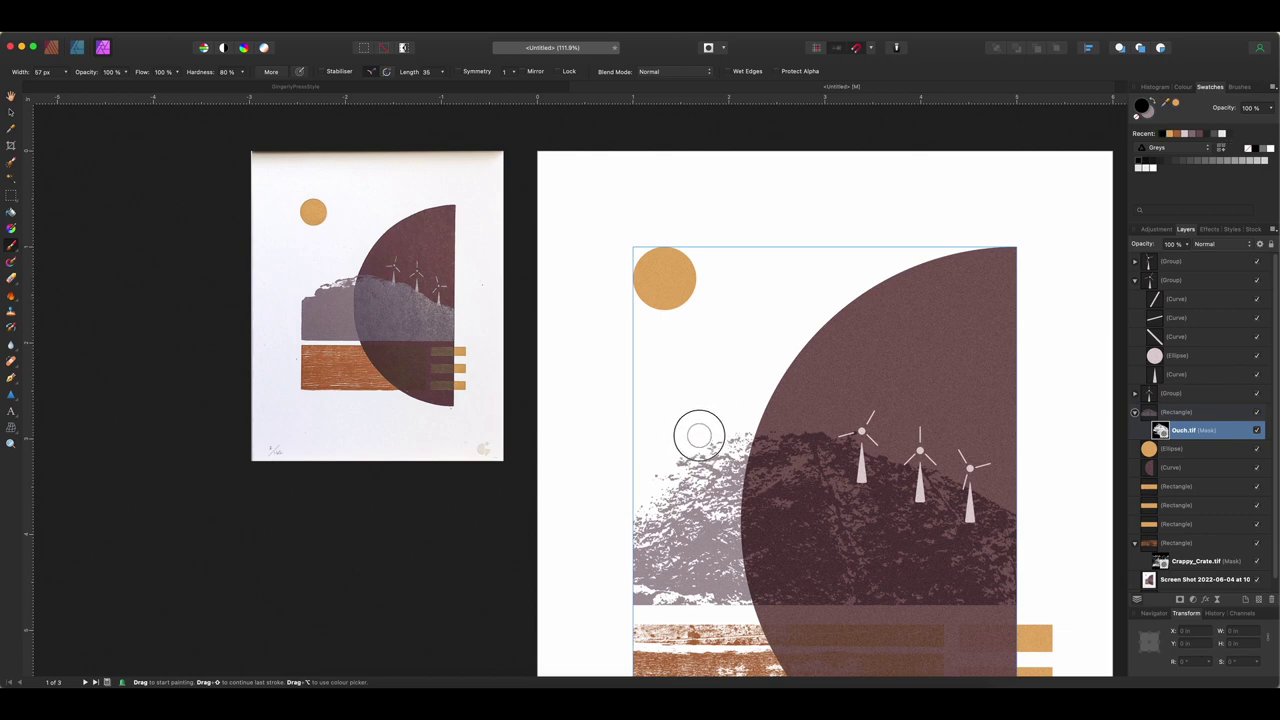
# Step: Scale the three wind turbines down together and shift them to the right so that they stand along the mountain ridge
pyautogui.hscroll(2, 759, 393)
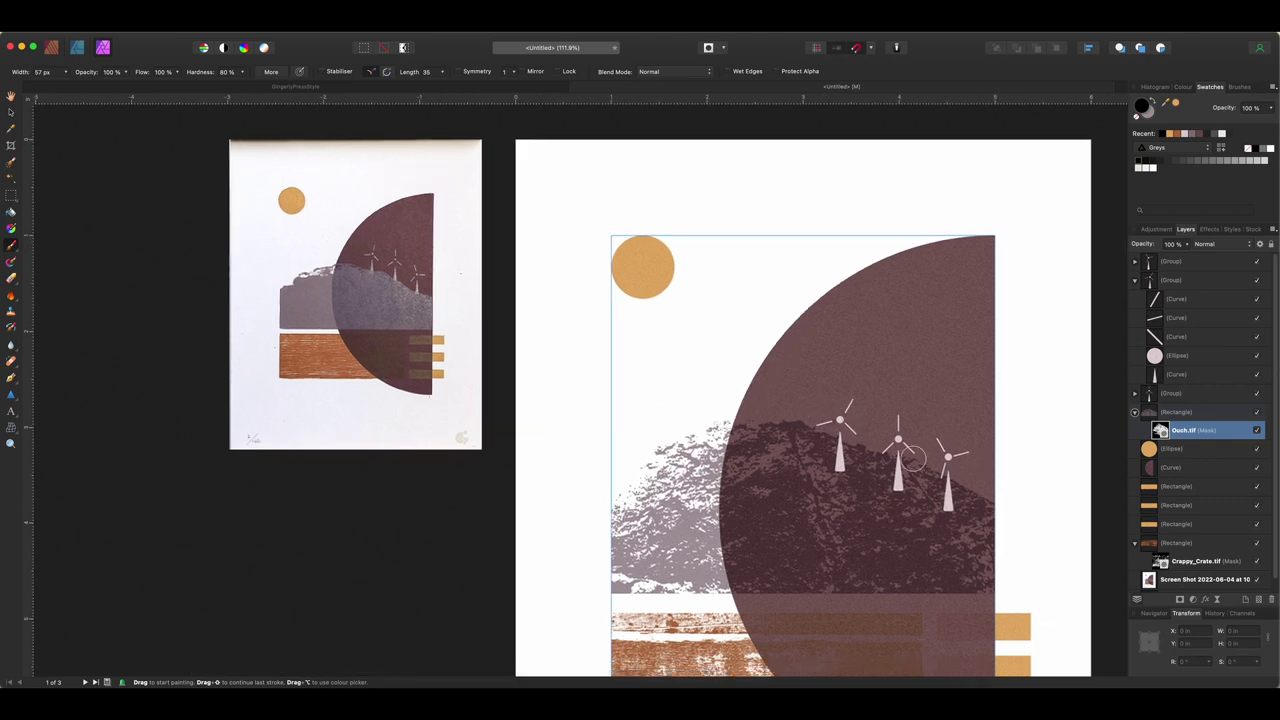
pyautogui.hscroll(4, 816, 458)
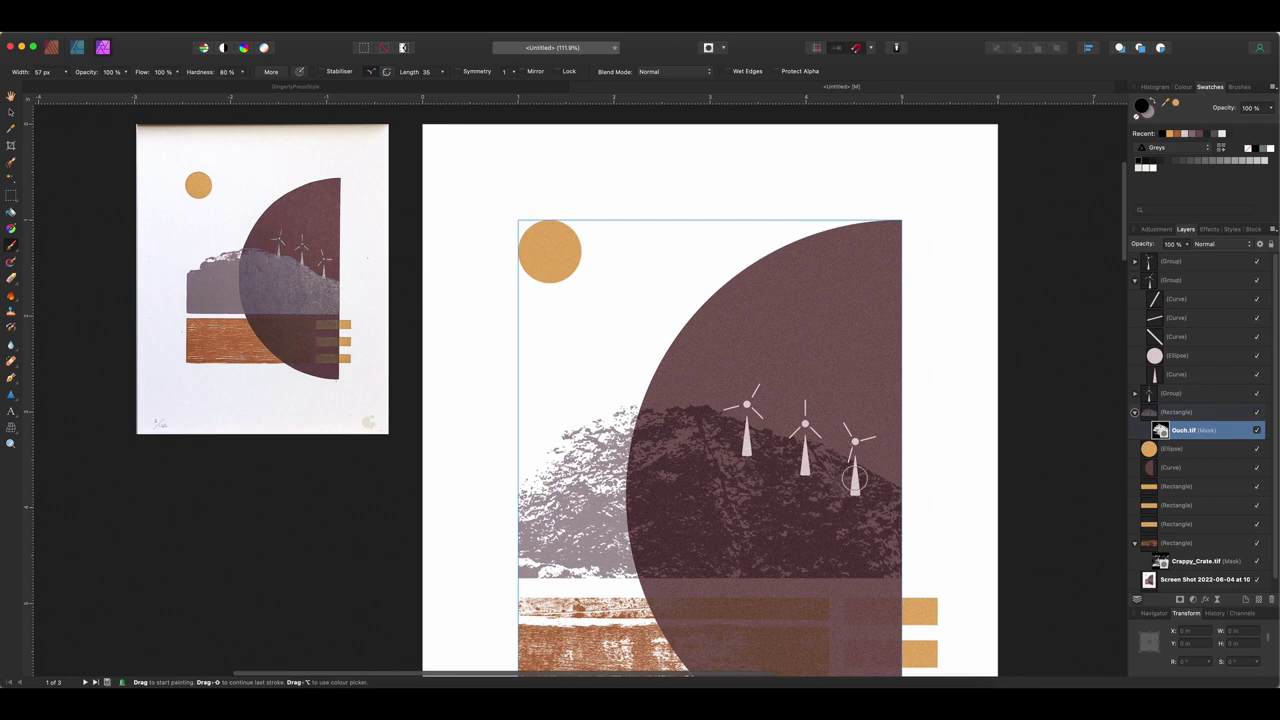
pyautogui.press('v')
pyautogui.click(866, 455)
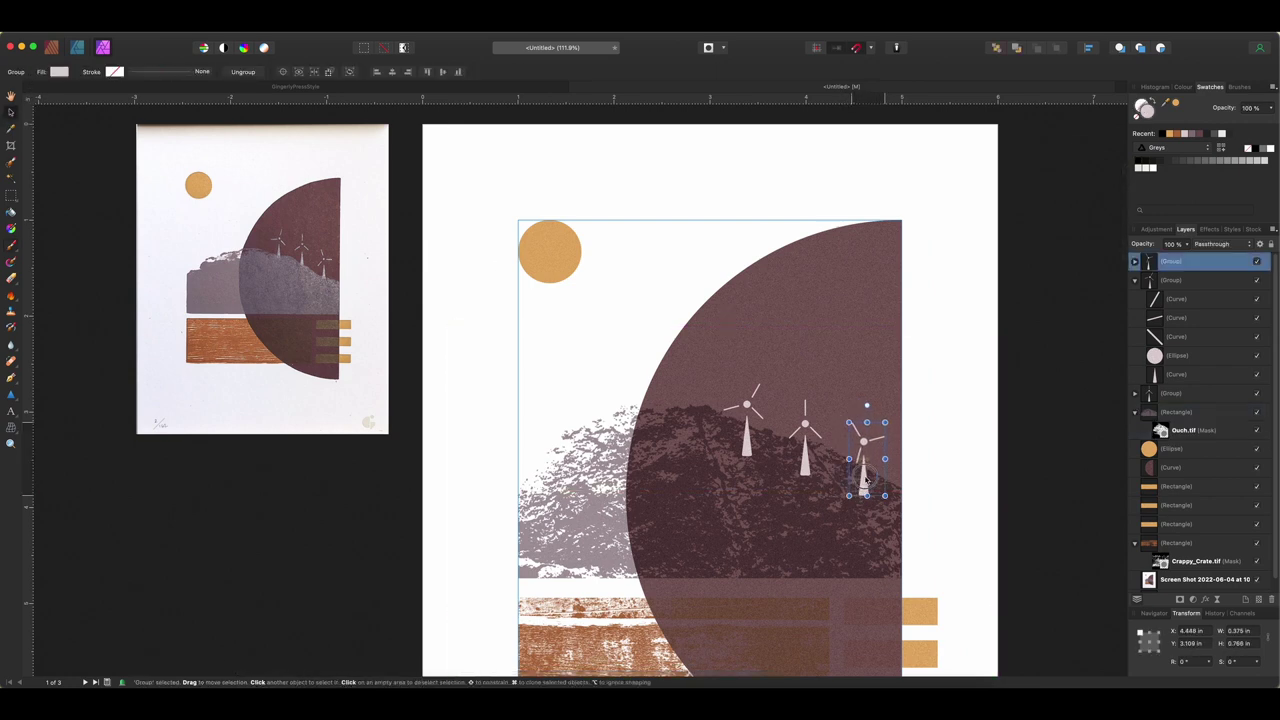
pyautogui.keyDown('shift'); pyautogui.click(804, 467); pyautogui.keyUp('shift')
pyautogui.keyDown('shift'); pyautogui.click(746, 440); pyautogui.keyUp('shift')
pyautogui.moveTo(888, 384); pyautogui.dragTo(857, 403)
pyautogui.moveTo(789, 464); pyautogui.dragTo(820, 448)
pyautogui.click(821, 459)
pyautogui.click(1037, 473)
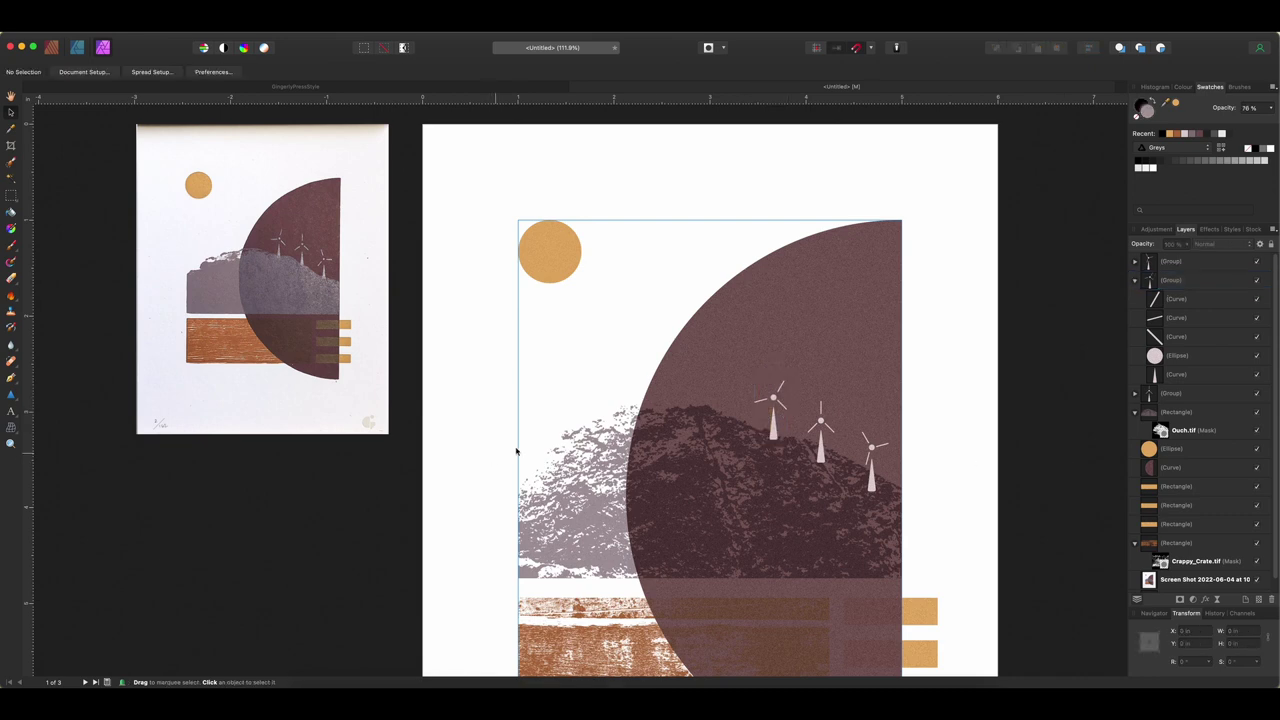
# Step: Activate the Paint Brush and use the RSCO ColorLab Pens and Print Defects brush set
pyautogui.press('super+minus')
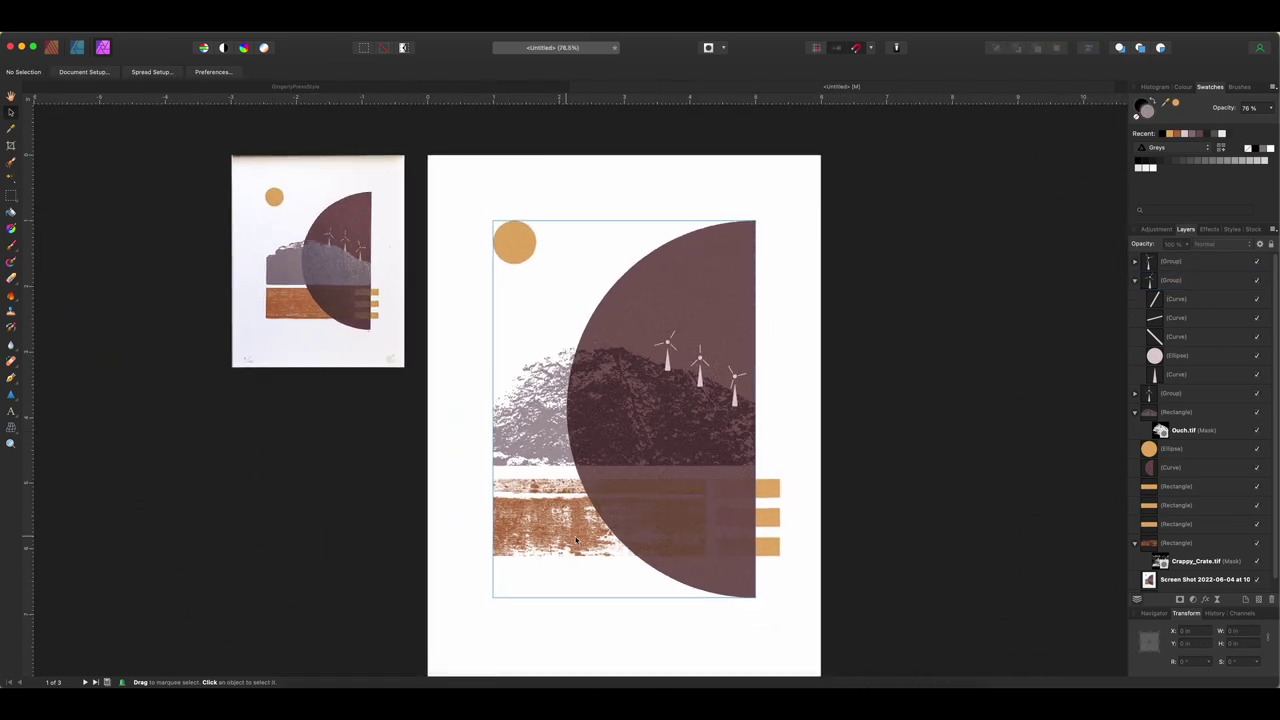
pyautogui.scroll(3, 542, 484)
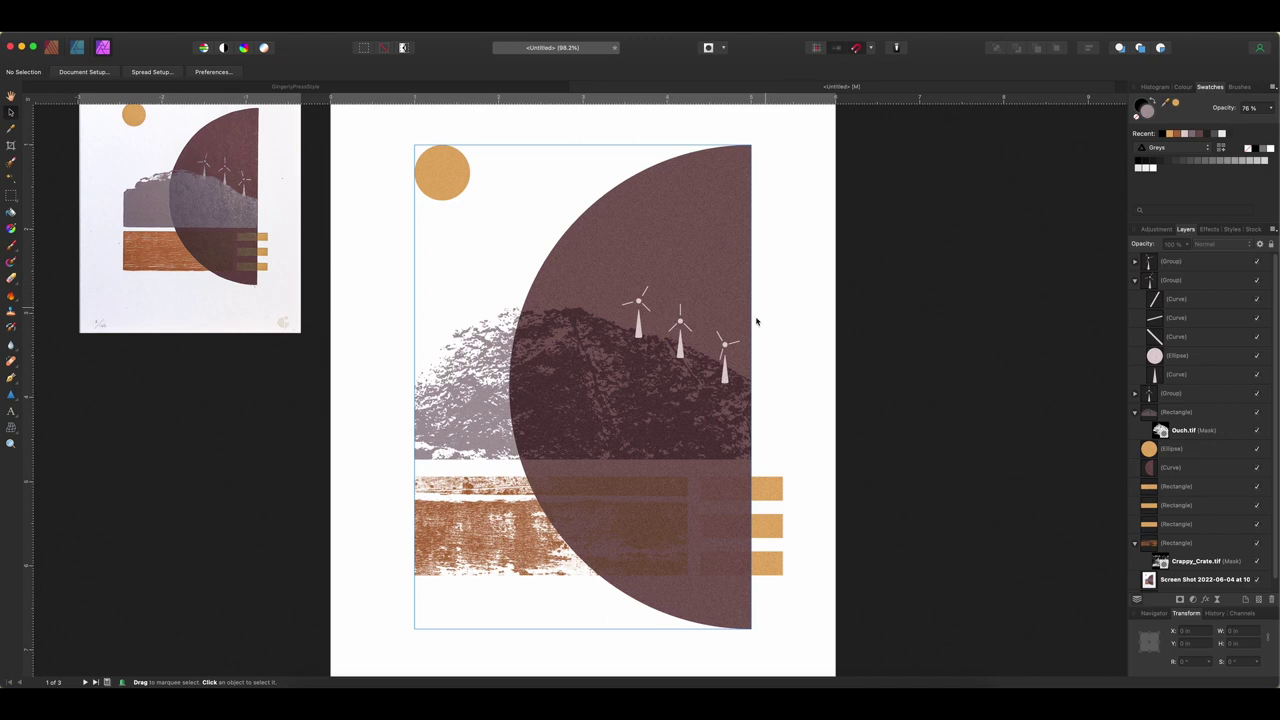
pyautogui.click(1241, 87)
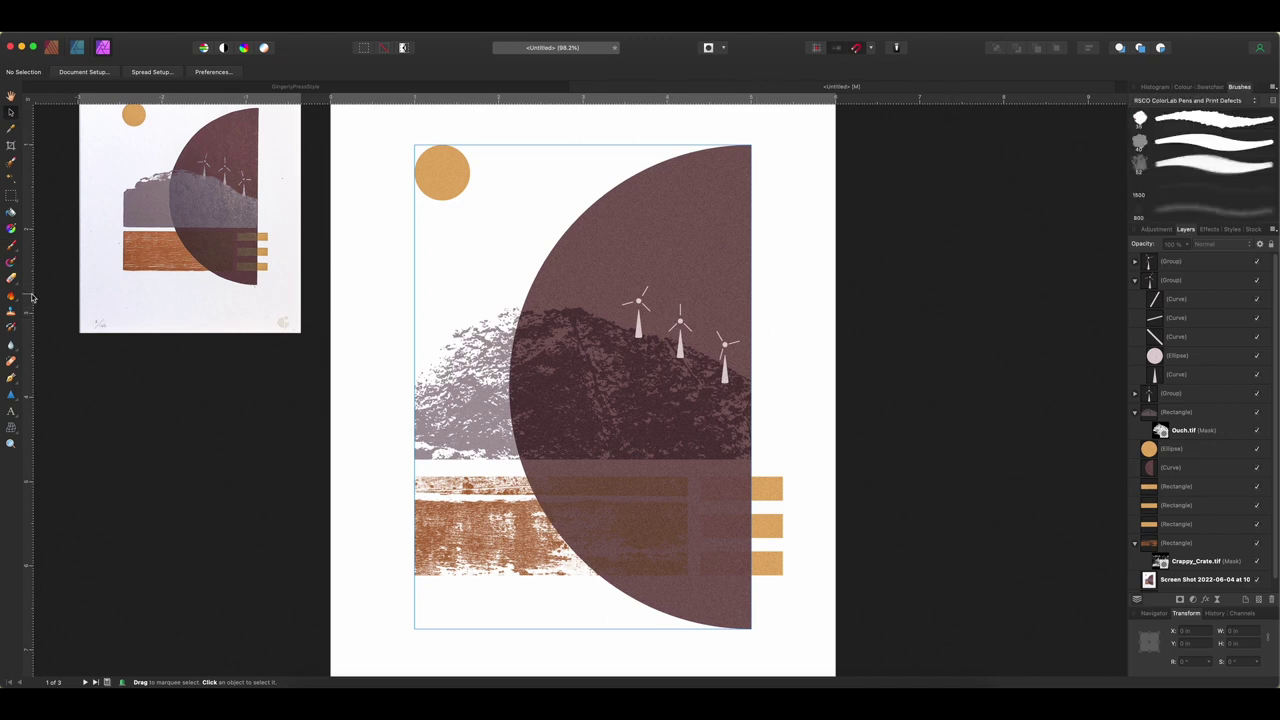
pyautogui.click(12, 246)
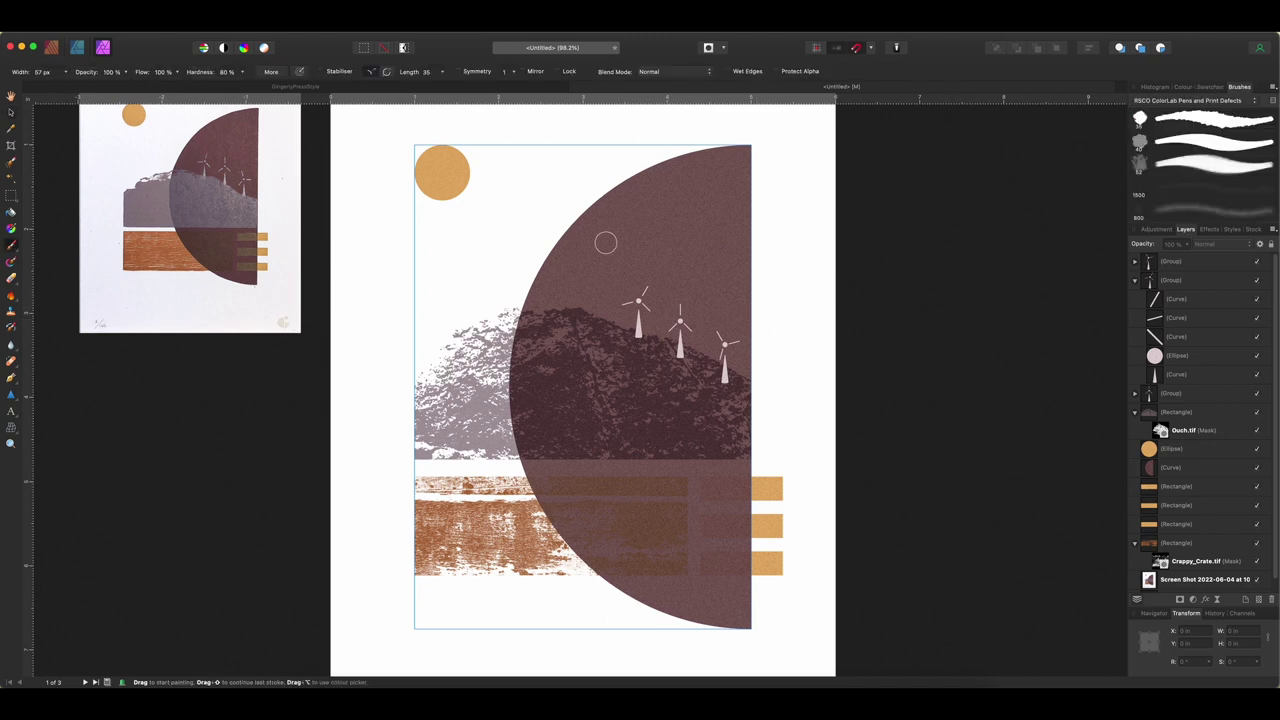
pyautogui.click(1216, 102)
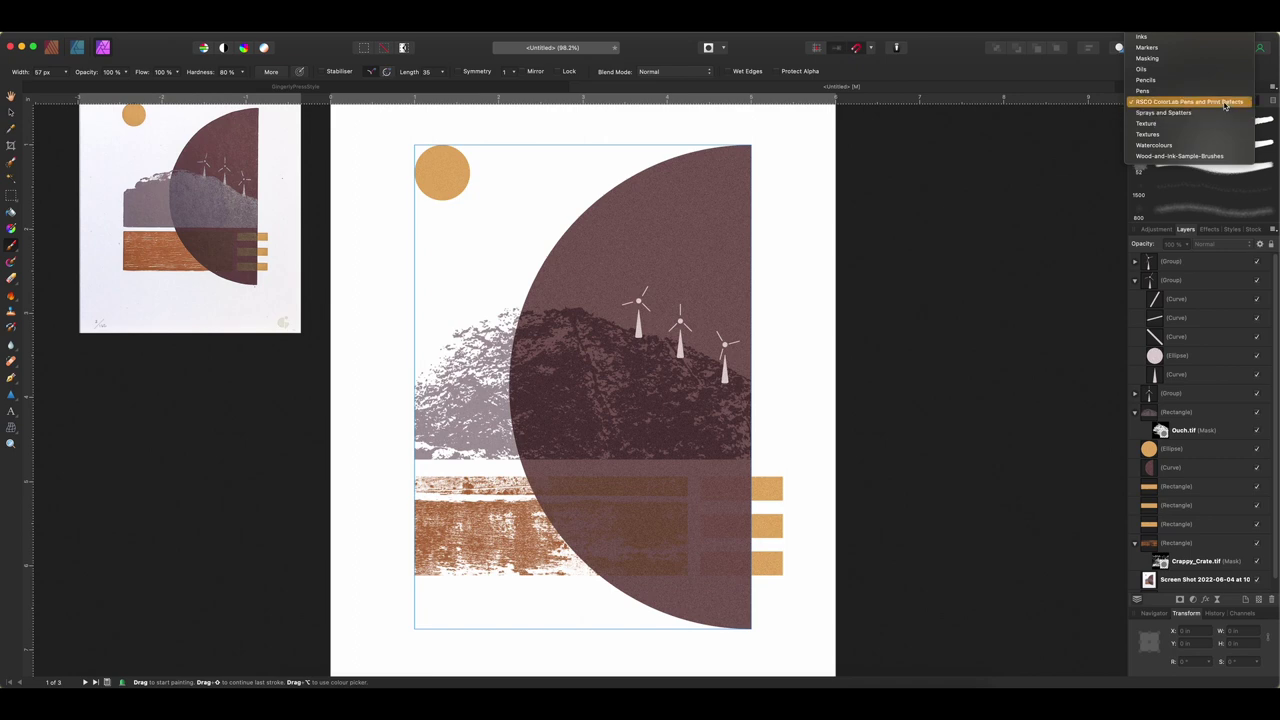
pyautogui.click(1226, 103)
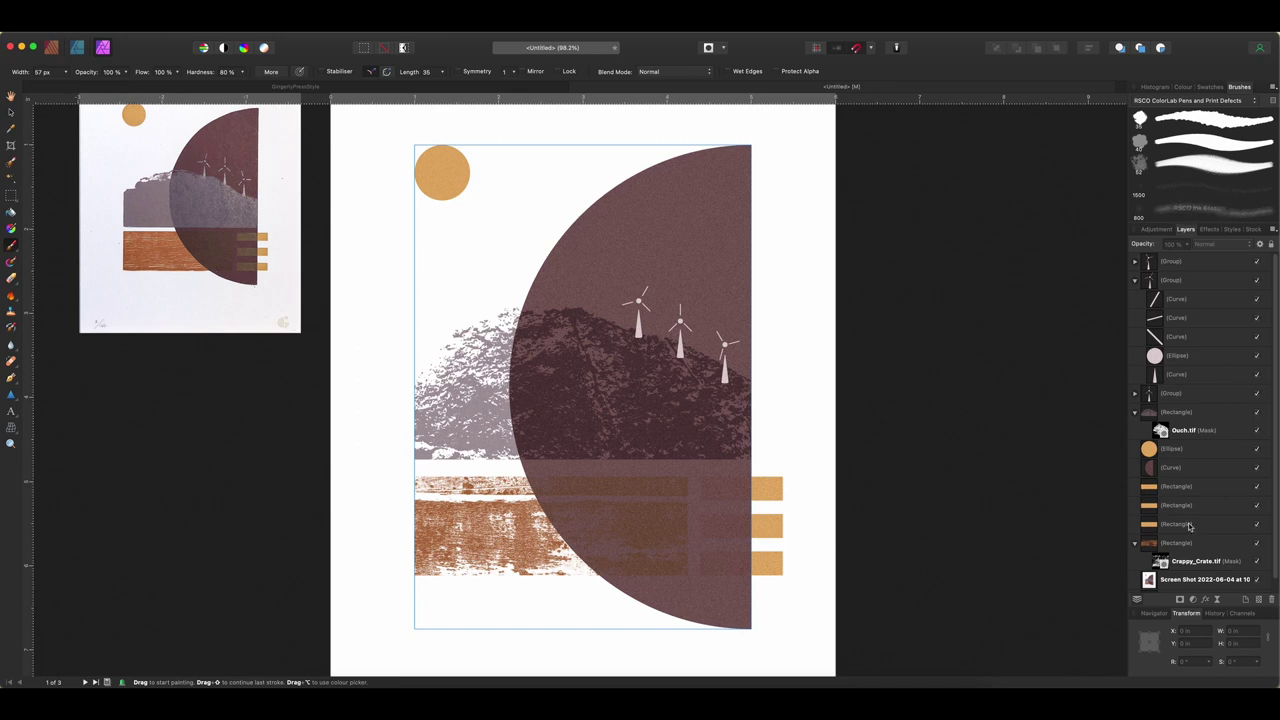
# Step: Add a mask to the sun ellipse, target it for painting and choose the 800 px textured brush
pyautogui.click(1182, 451)
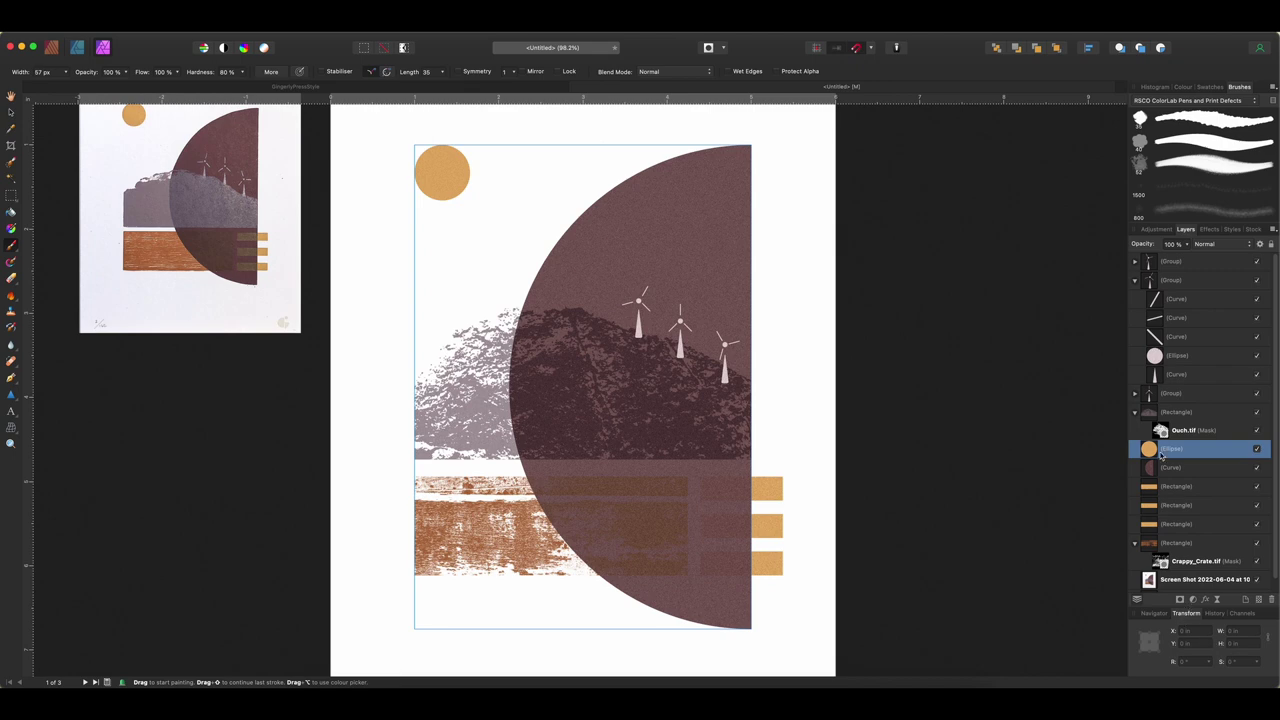
pyautogui.click(1181, 600)
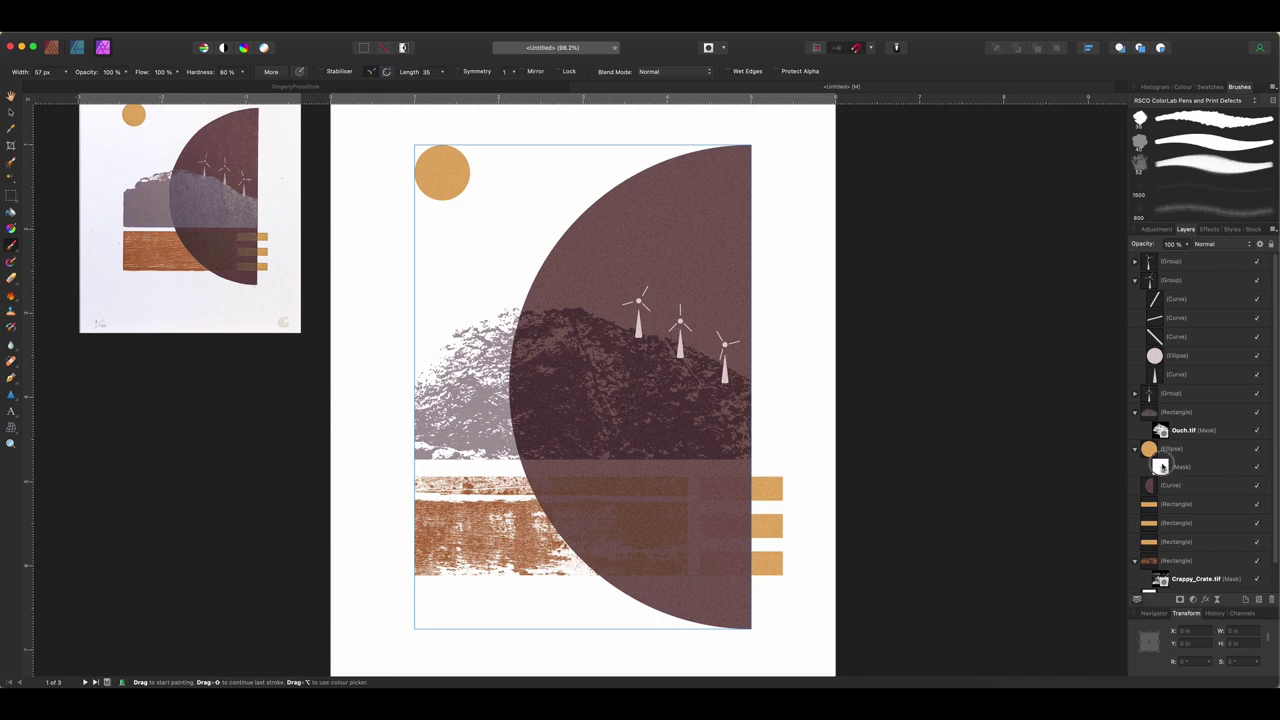
pyautogui.click(1162, 467)
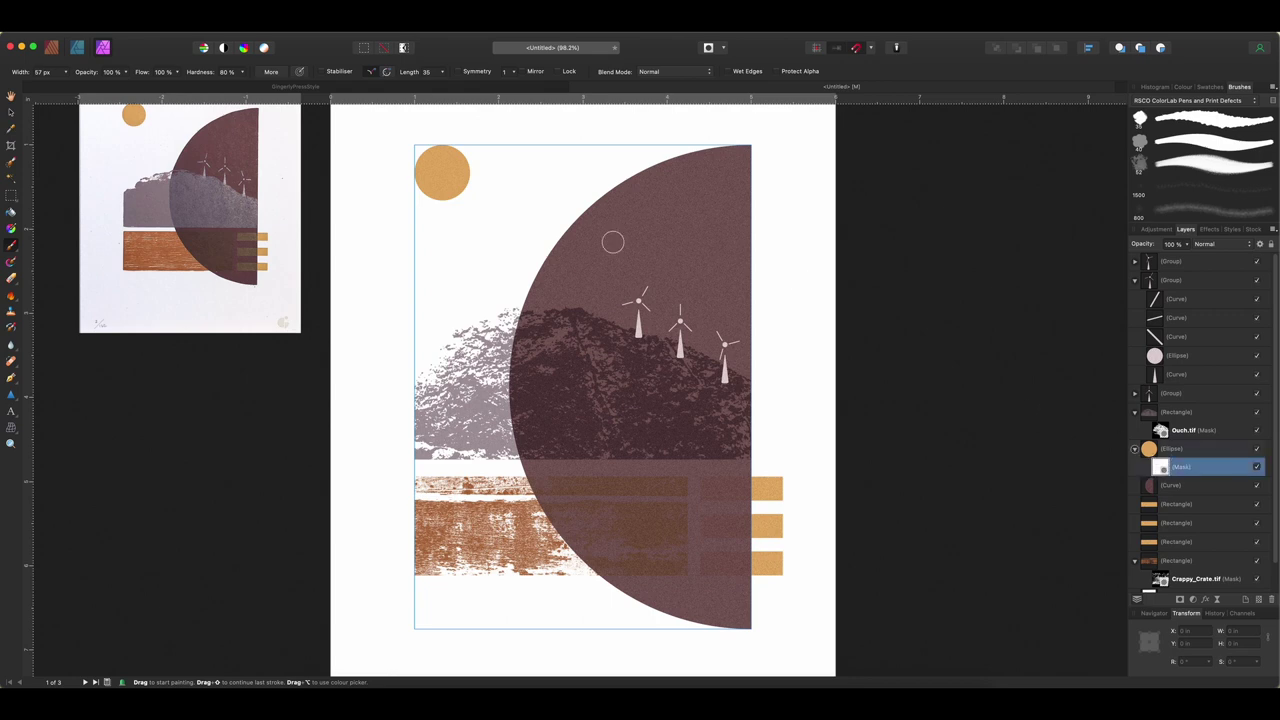
pyautogui.scroll(-1, 1190, 198)
pyautogui.click(1190, 195)
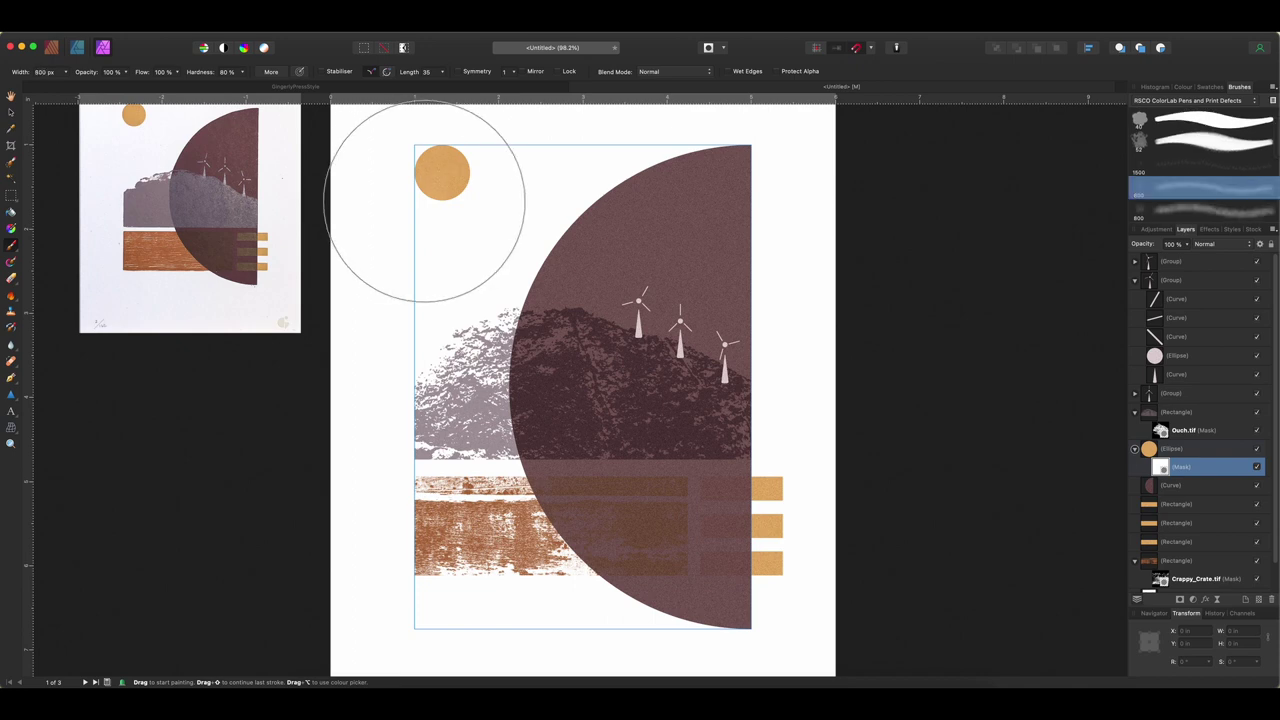
# Step: Brush subtle worn texture into the sun's mask and collapse its layer
pyautogui.scroll(5, 420, 200)
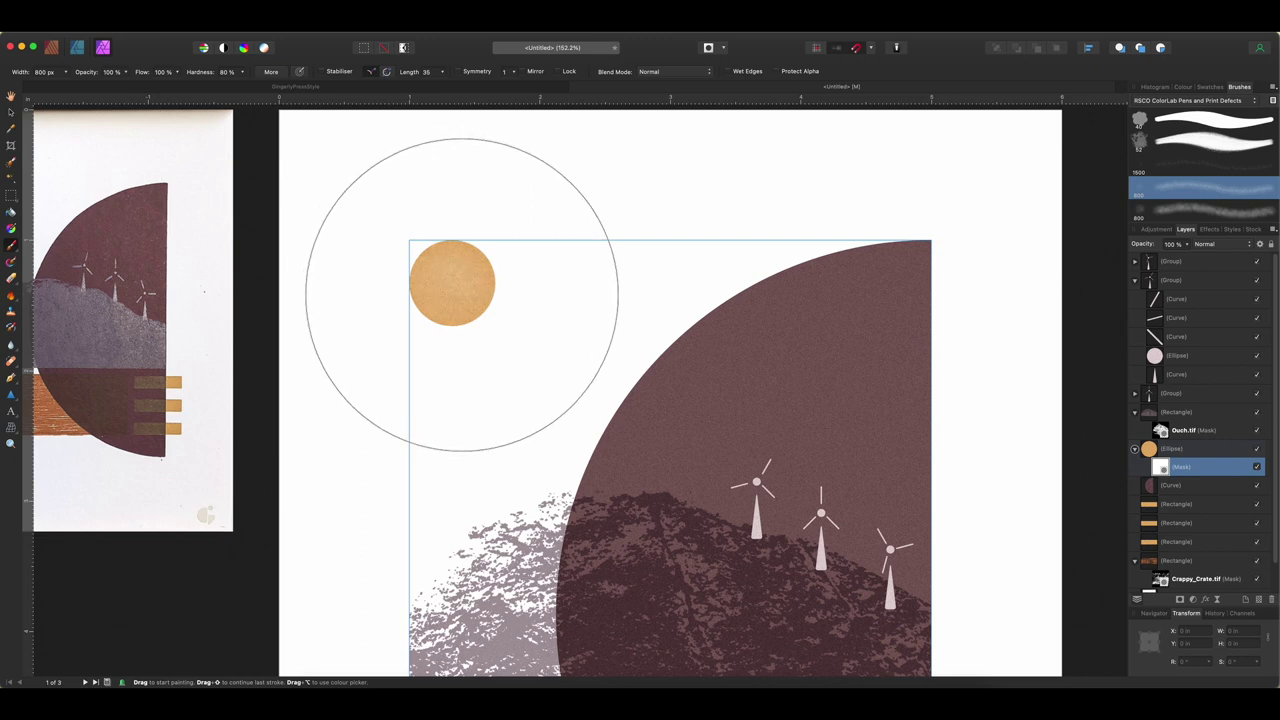
pyautogui.scroll(3, 480, 220)
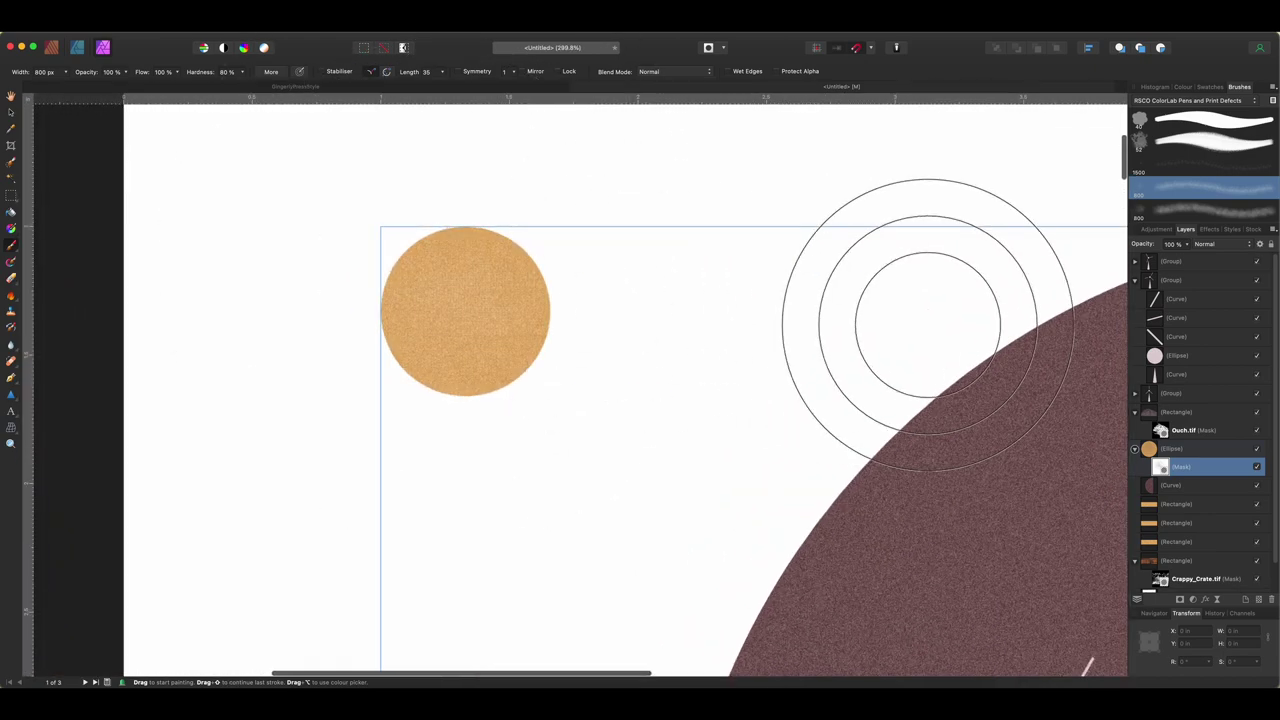
pyautogui.scroll(-4, 903, 320)
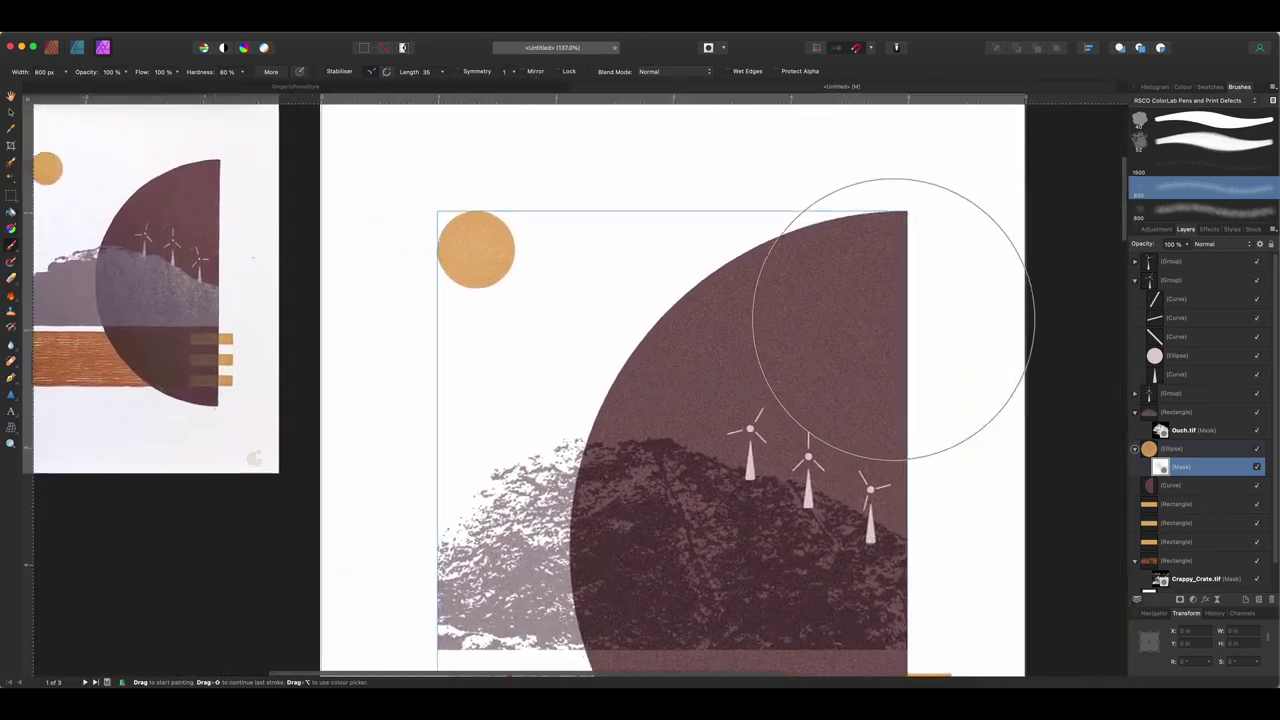
pyautogui.scroll(-3, 893, 318)
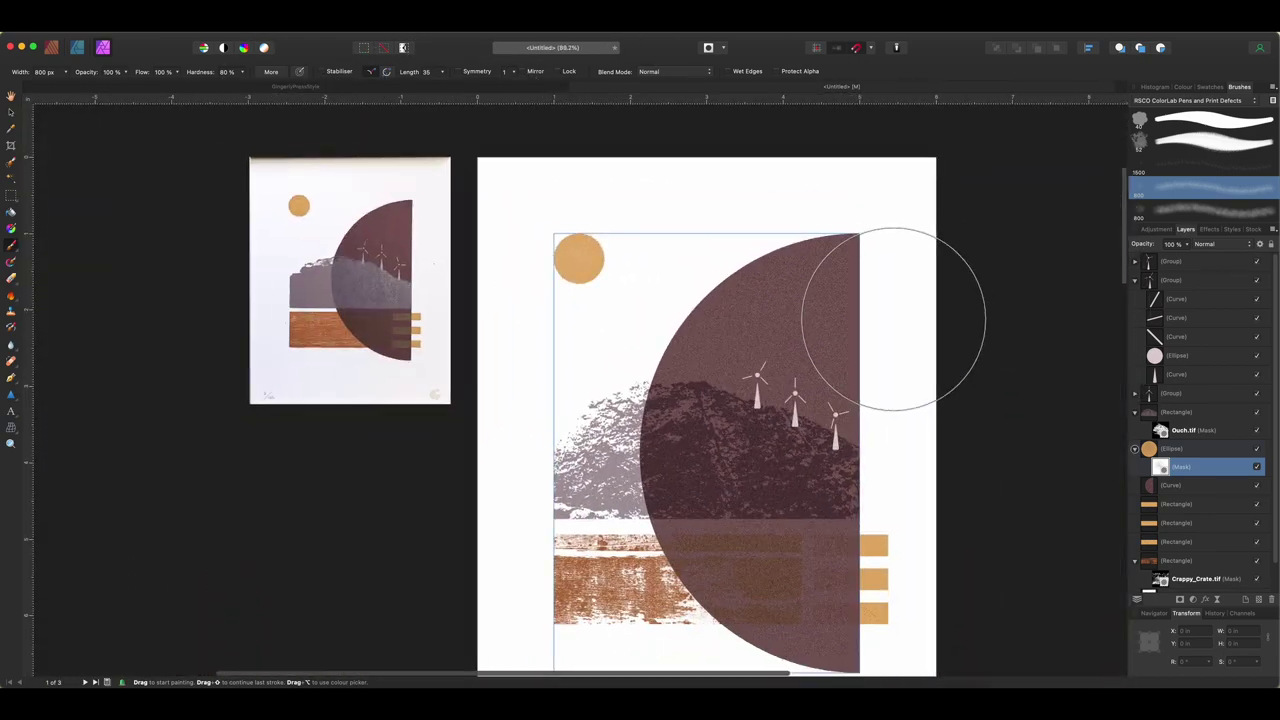
pyautogui.click(1135, 450)
pyautogui.scroll(-2, 994, 423)
pyautogui.hscroll(2, 994, 423)
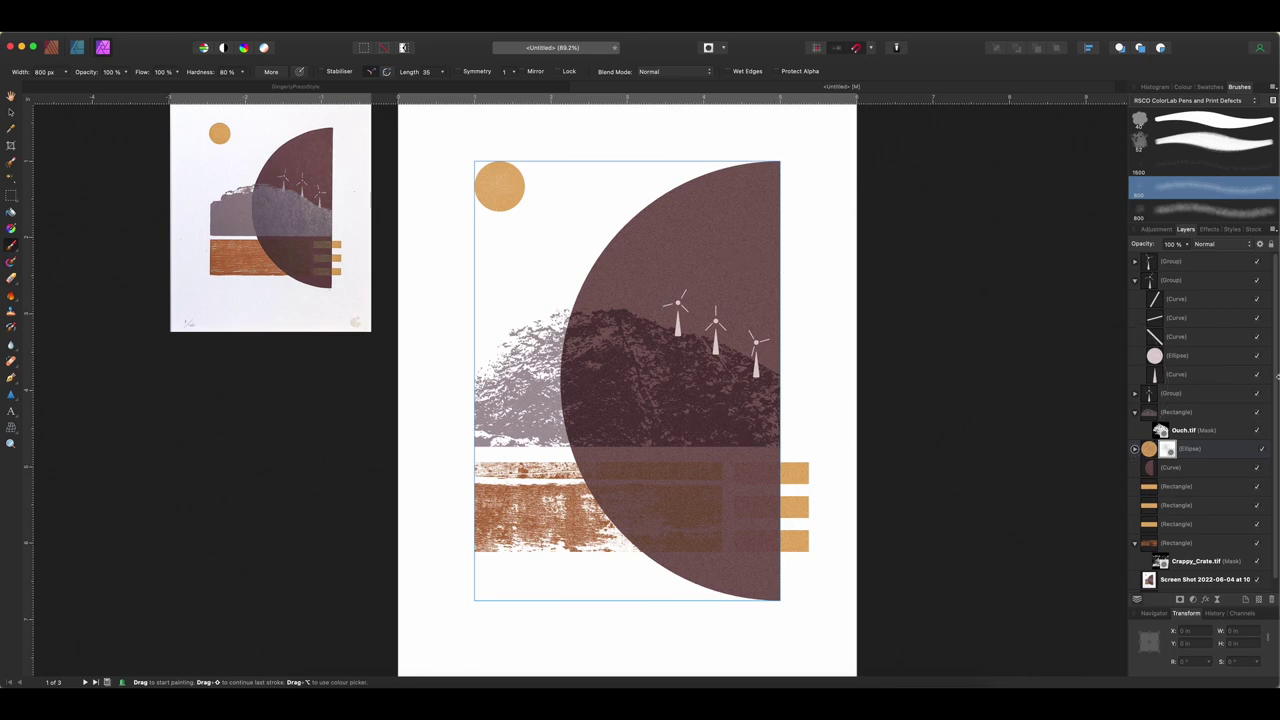
# Step: Group the three wind turbine groups together and add a mask to the new group
pyautogui.click(1135, 280)
pyautogui.moveTo(1147, 268); pyautogui.dragTo(1183, 305)
pyautogui.press('super+g')
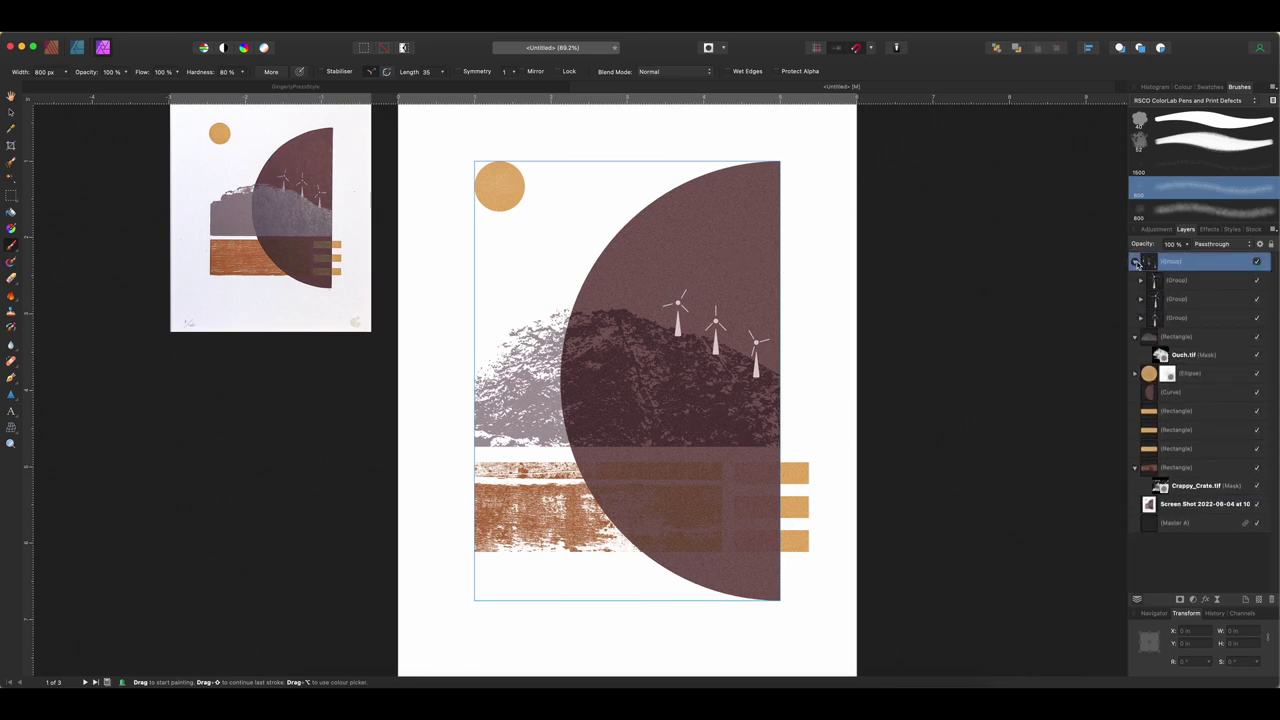
pyautogui.click(1135, 262)
pyautogui.click(1179, 600)
pyautogui.scroll(3, 686, 320)
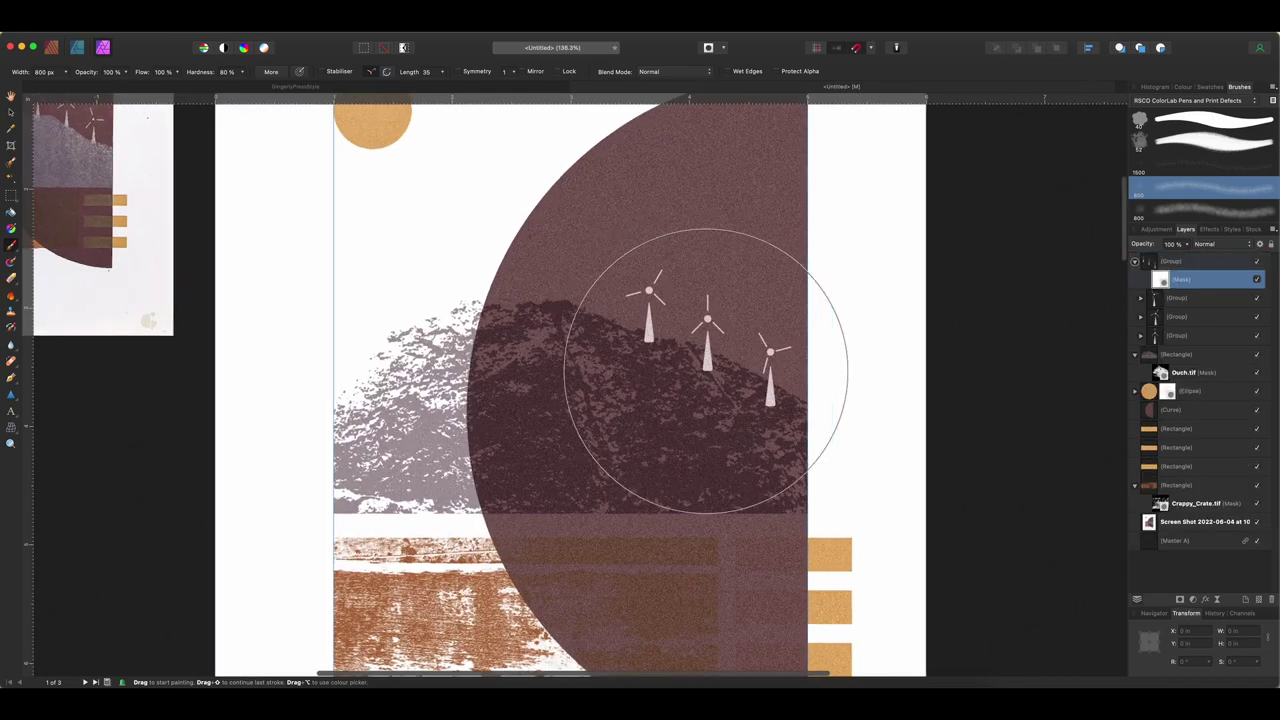
# Step: Reduce the brush width to 417.6 px, brush texture into the turbine group's mask and switch that mask off
pyautogui.scroll(-2, 660, 363)
pyautogui.press('[')
pyautogui.press('[')
pyautogui.press('[')
pyautogui.press('[')
pyautogui.moveTo(564, 266)
pyautogui.mouseDown()
pyautogui.moveTo(677, 337)
pyautogui.moveTo(800, 311)
pyautogui.moveTo(848, 321)
pyautogui.mouseUp()
pyautogui.scroll(3, 848, 321)
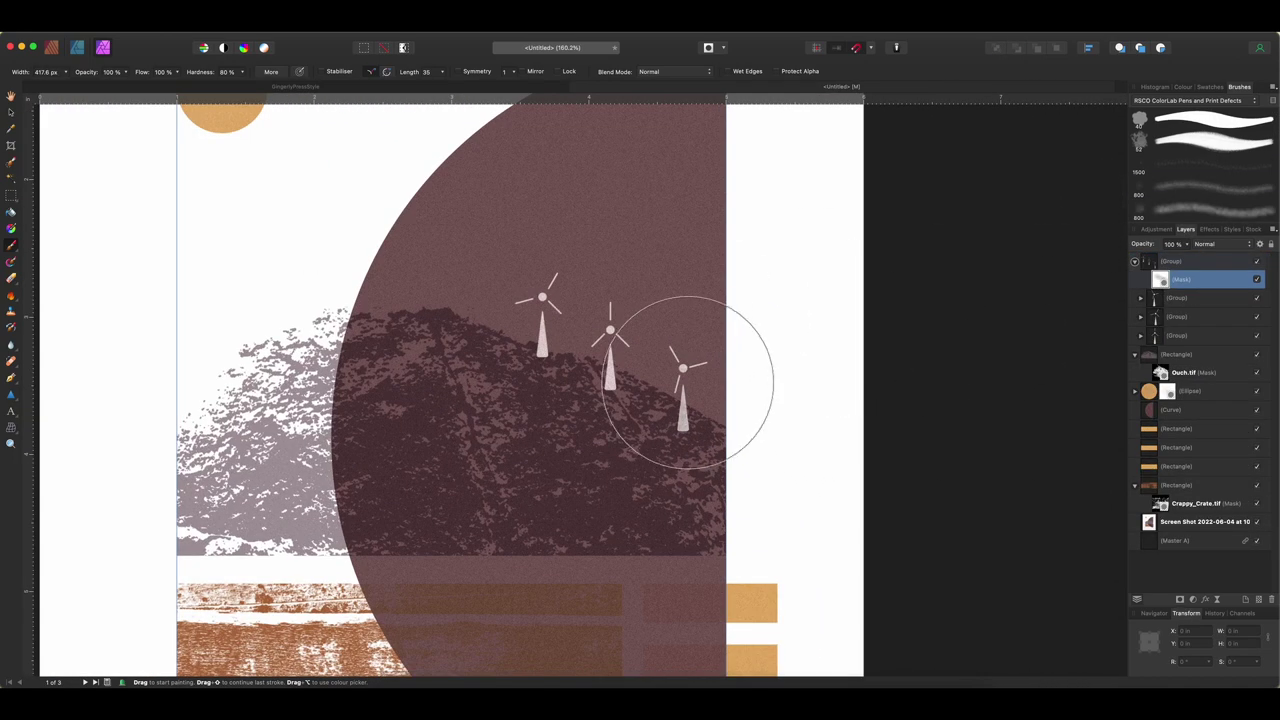
pyautogui.click(1256, 279)
pyautogui.click(1256, 279)
pyautogui.click(1256, 279)
# Step: Group the three small ochre rectangles and add a mask to the group
pyautogui.scroll(-3, 830, 260)
pyautogui.click(1185, 429)
pyautogui.keyDown('shift'); pyautogui.click(1185, 466); pyautogui.keyUp('shift')
pyautogui.press('super+g')
pyautogui.click(1179, 600)
pyautogui.click(1182, 87)
pyautogui.click(1239, 87)
# Step: Brush uneven ink texture over the ochre bars on their group mask and collapse the group
pyautogui.scroll(3, 780, 450)
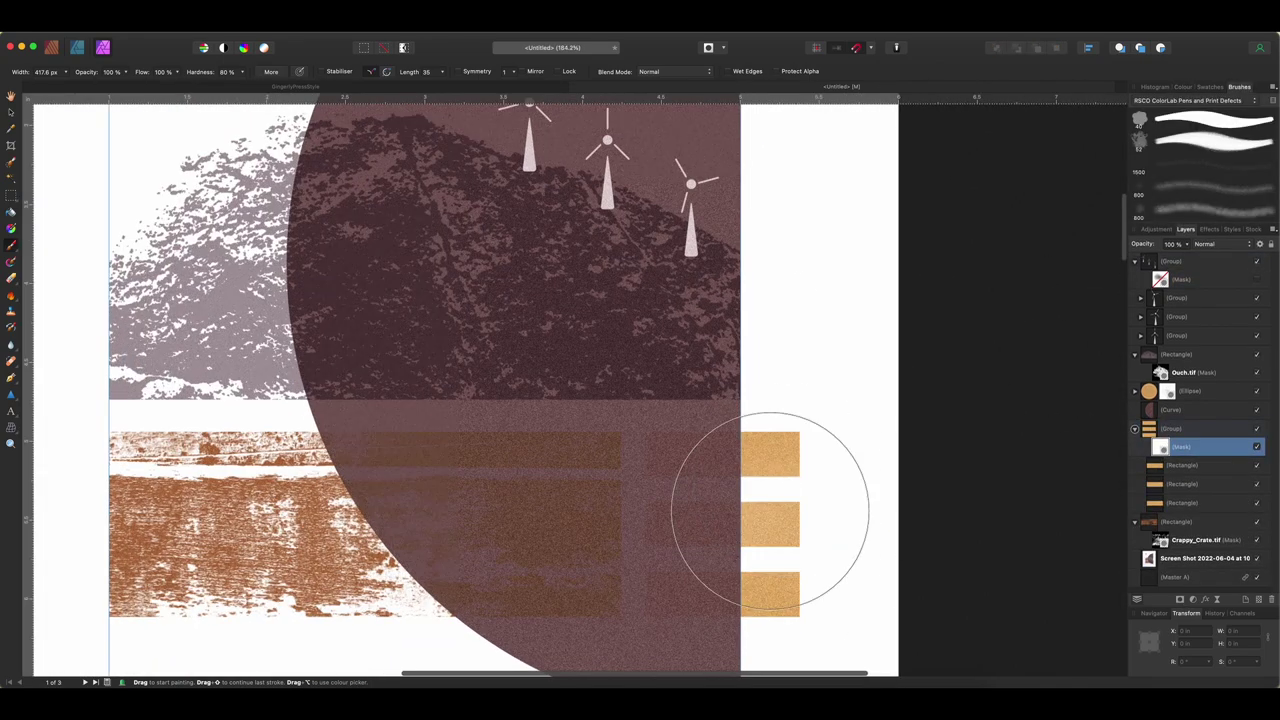
pyautogui.scroll(-3, 797, 586)
pyautogui.scroll(4, 280, 271)
pyautogui.scroll(-5, 263, 271)
pyautogui.scroll(2, 660, 400)
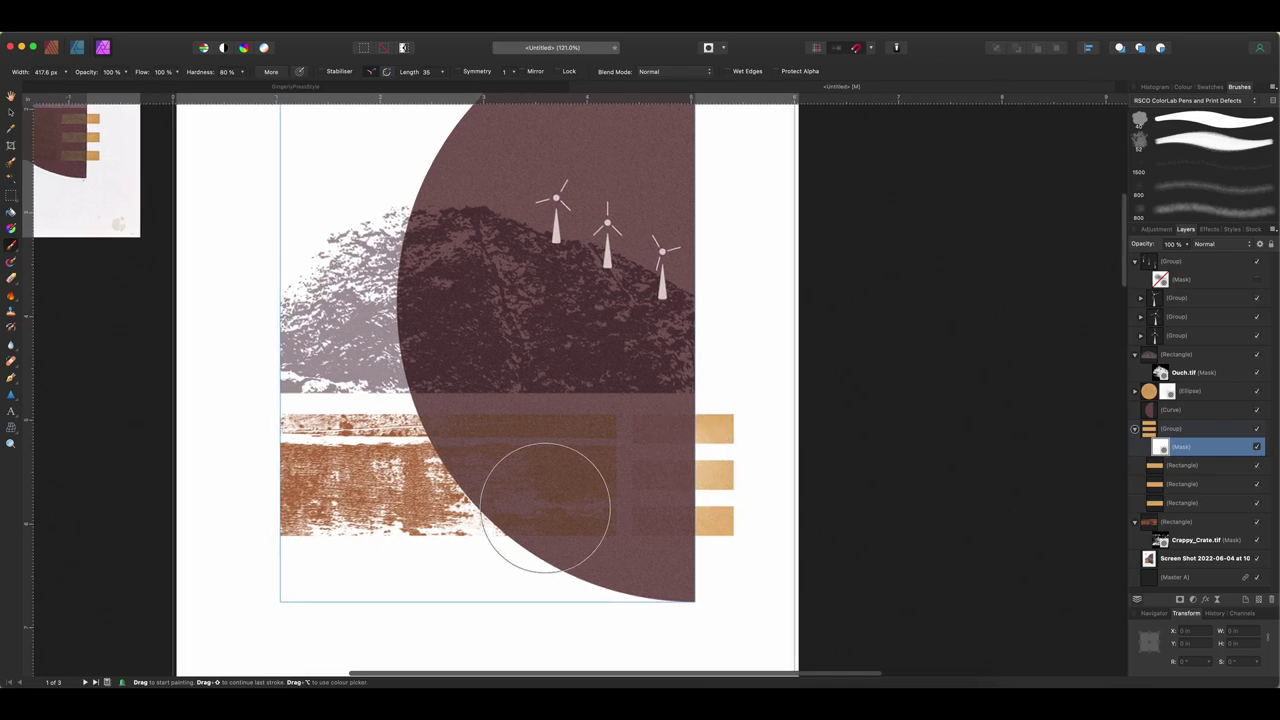
pyautogui.hscroll(-4, 546, 506)
pyautogui.scroll(1, 546, 506)
pyautogui.click(1134, 428)
# Step: Retouch the brown rectangle's Crappy_Crate.tif mask and the mountain's Ouch.tif mask with the textured brush
pyautogui.click(1150, 462)
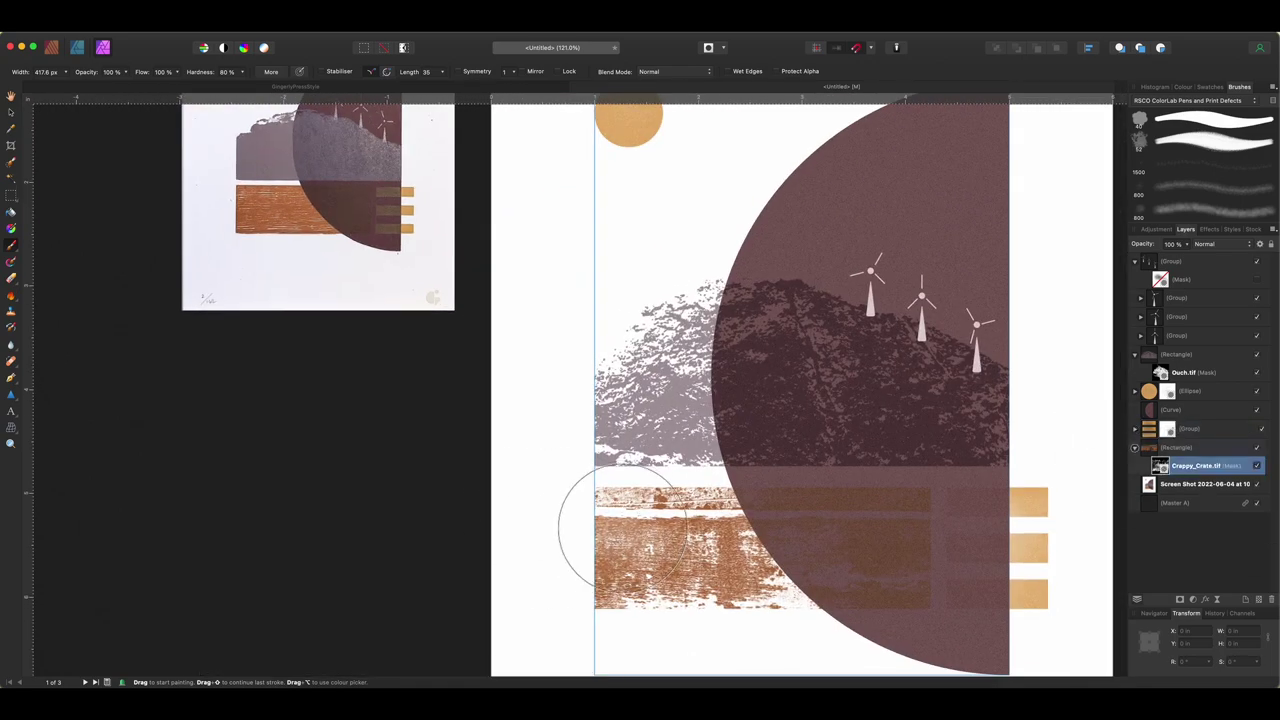
pyautogui.scroll(-3, 343, 286)
pyautogui.click(1176, 372)
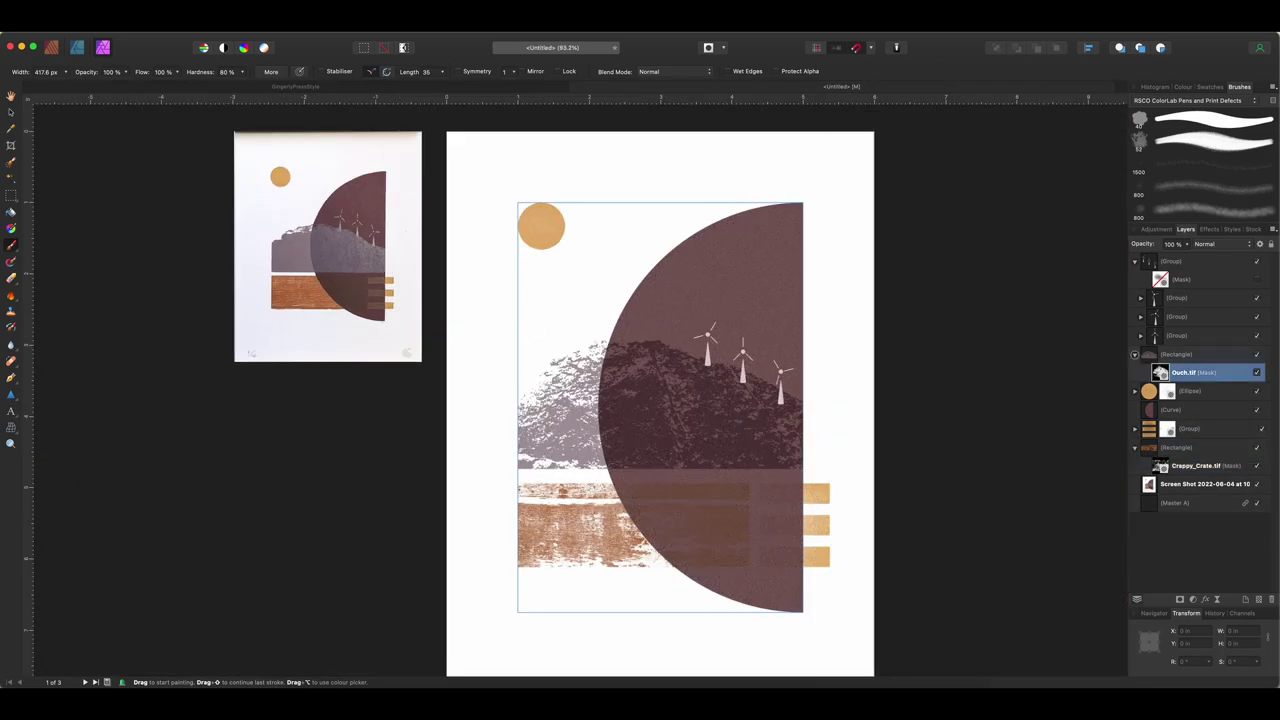
pyautogui.scroll(2, 713, 405)
# Step: Add a mask to the maroon semicircle and try brushing cloudy, worn texture into it
pyautogui.click(1149, 412)
pyautogui.click(1180, 599)
pyautogui.moveTo(760, 292)
pyautogui.mouseDown()
pyautogui.moveTo(691, 306)
pyautogui.moveTo(834, 549)
pyautogui.mouseUp()
pyautogui.scroll(-3, 834, 549)
pyautogui.moveTo(742, 466); pyautogui.dragTo(790, 540)
pyautogui.scroll(2, 790, 540)
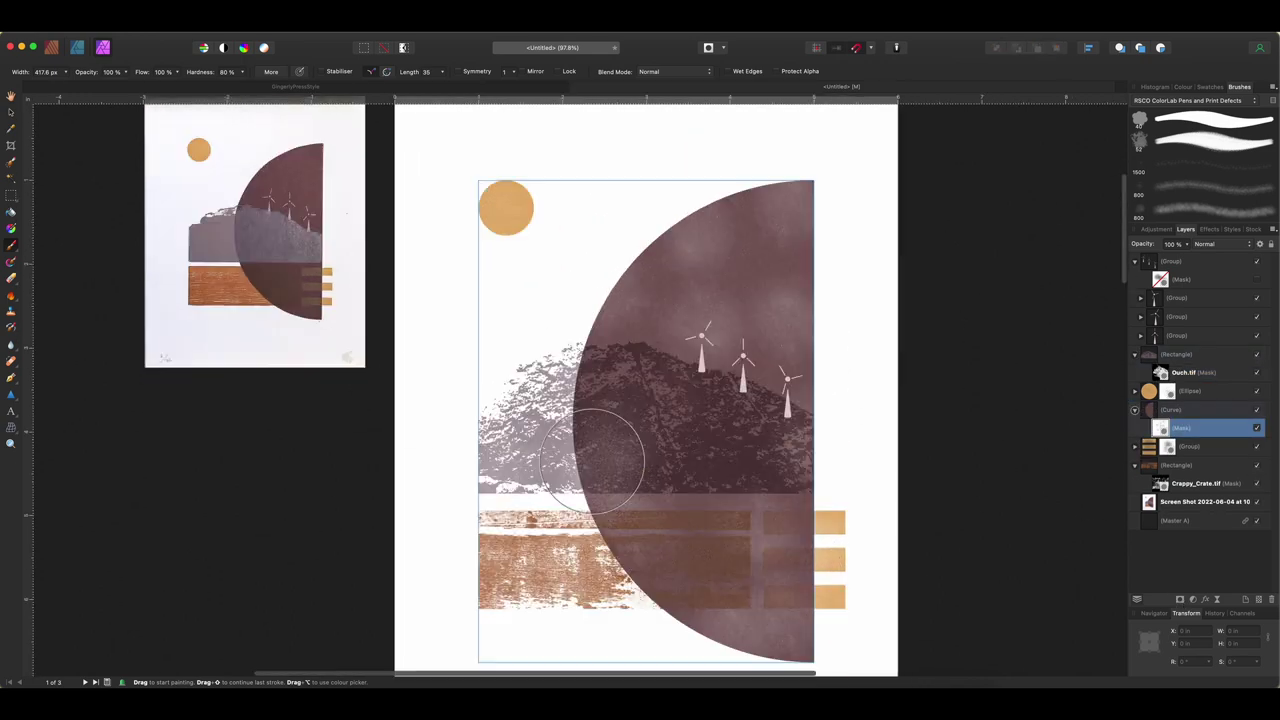
pyautogui.scroll(-1, 897, 360)
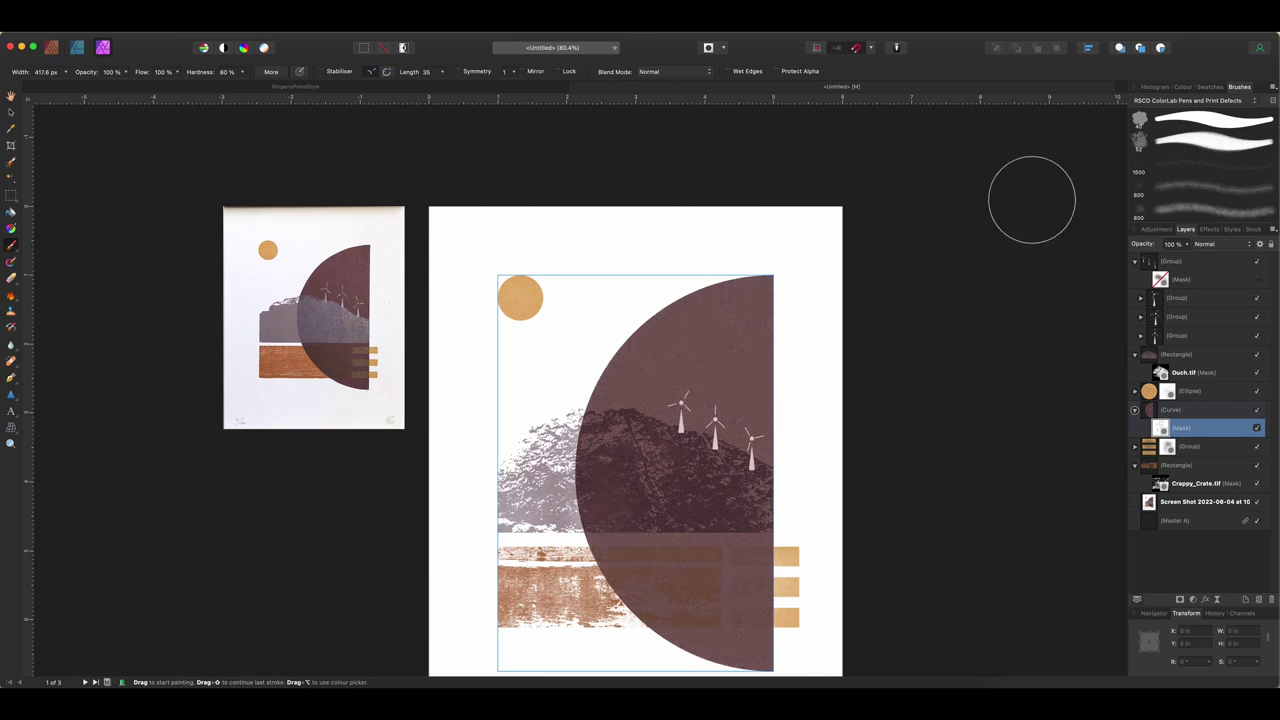
# Step: Switch the brush colour from opacity to noise at 0% and brush soft faded patches across the semicircle's mask
pyautogui.click(1184, 87)
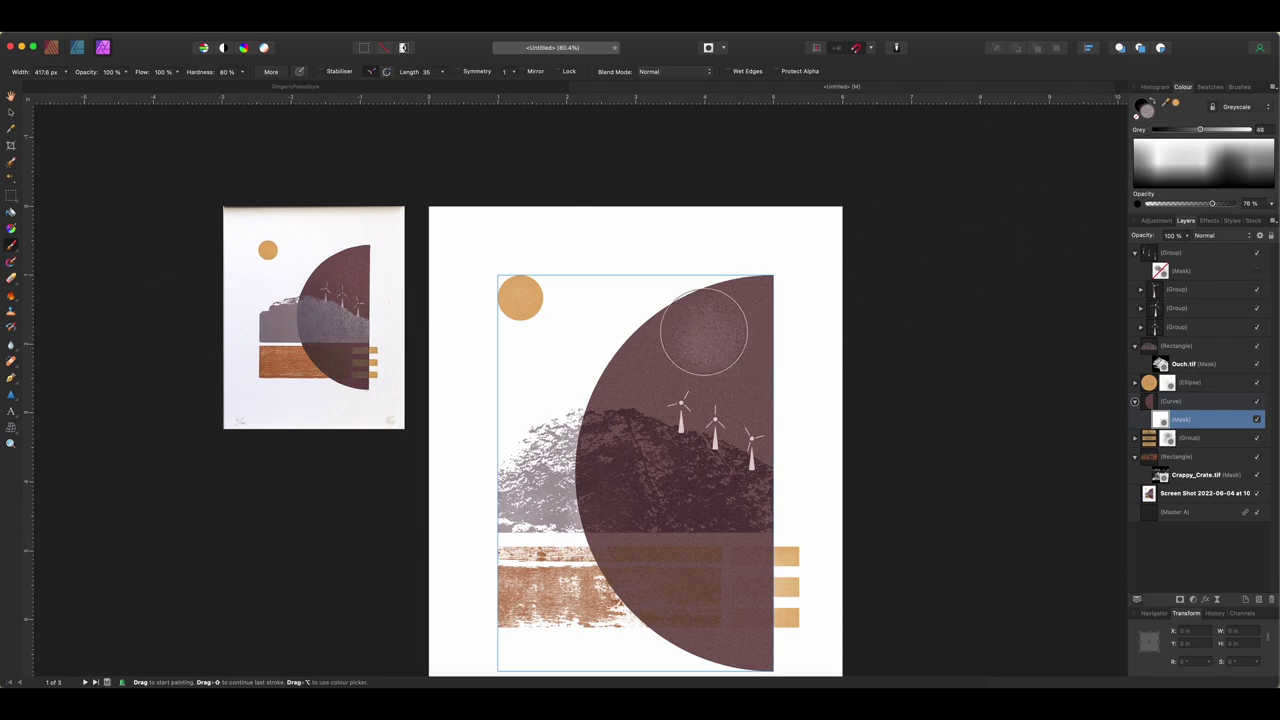
pyautogui.click(1137, 203)
pyautogui.moveTo(762, 302)
pyautogui.mouseDown()
pyautogui.moveTo(638, 330)
pyautogui.moveTo(728, 403)
pyautogui.moveTo(707, 376)
pyautogui.moveTo(743, 518)
pyautogui.moveTo(752, 495)
pyautogui.moveTo(739, 646)
pyautogui.moveTo(666, 605)
pyautogui.moveTo(621, 556)
pyautogui.mouseUp()
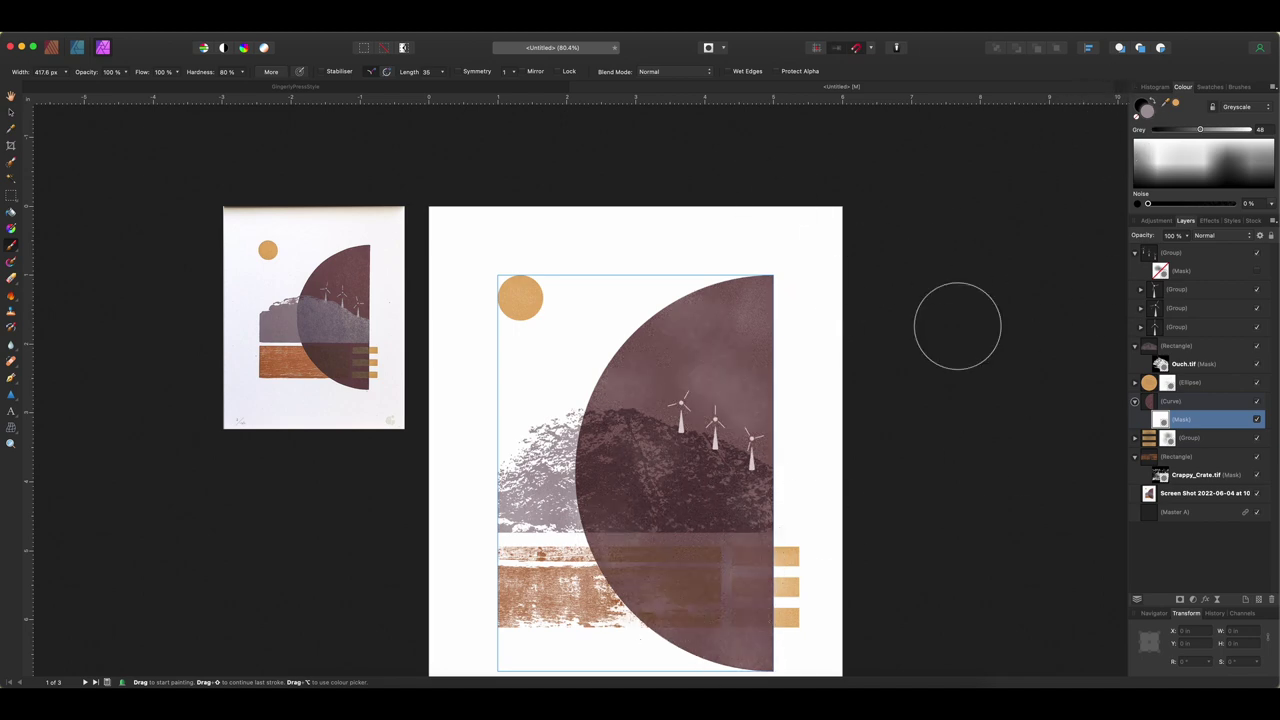
pyautogui.scroll(-3, 762, 229)
pyautogui.scroll(5, 744, 302)
pyautogui.scroll(-2, 946, 257)
pyautogui.scroll(2, 958, 255)
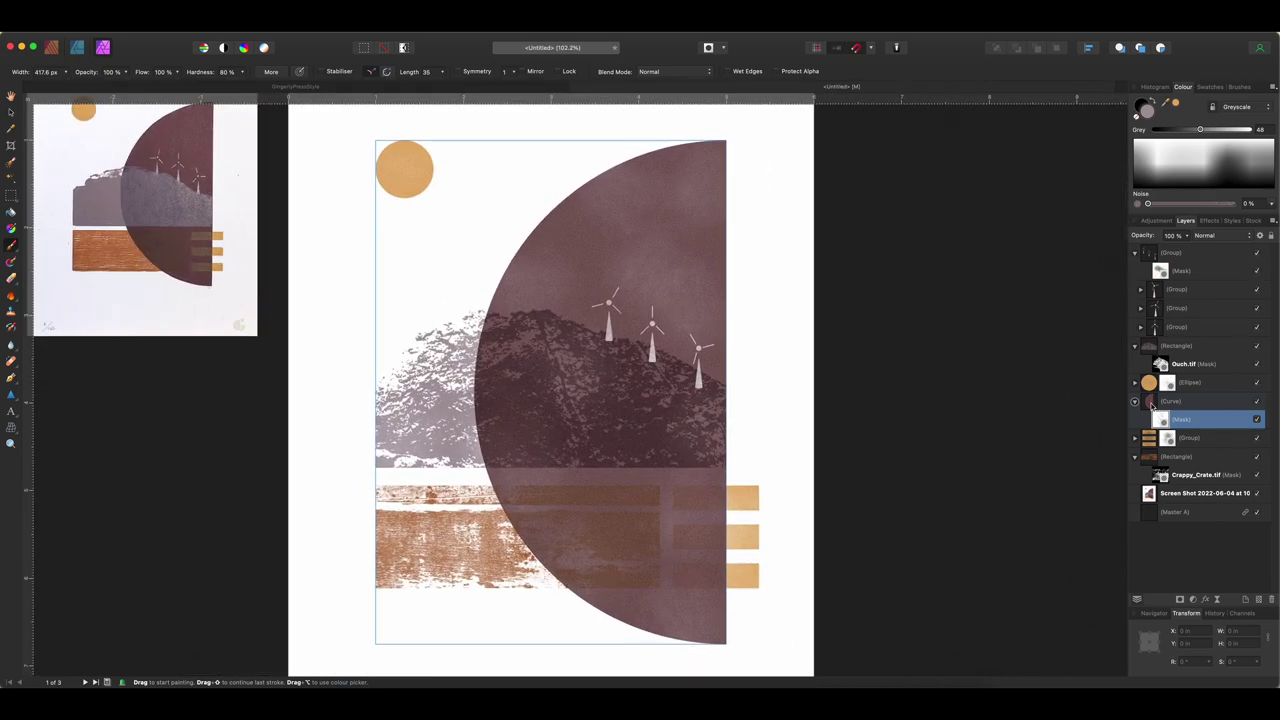
# Step: Reduce the colour noise of the maroon semicircle's fill to 36%
pyautogui.click(11, 112)
pyautogui.click(676, 160)
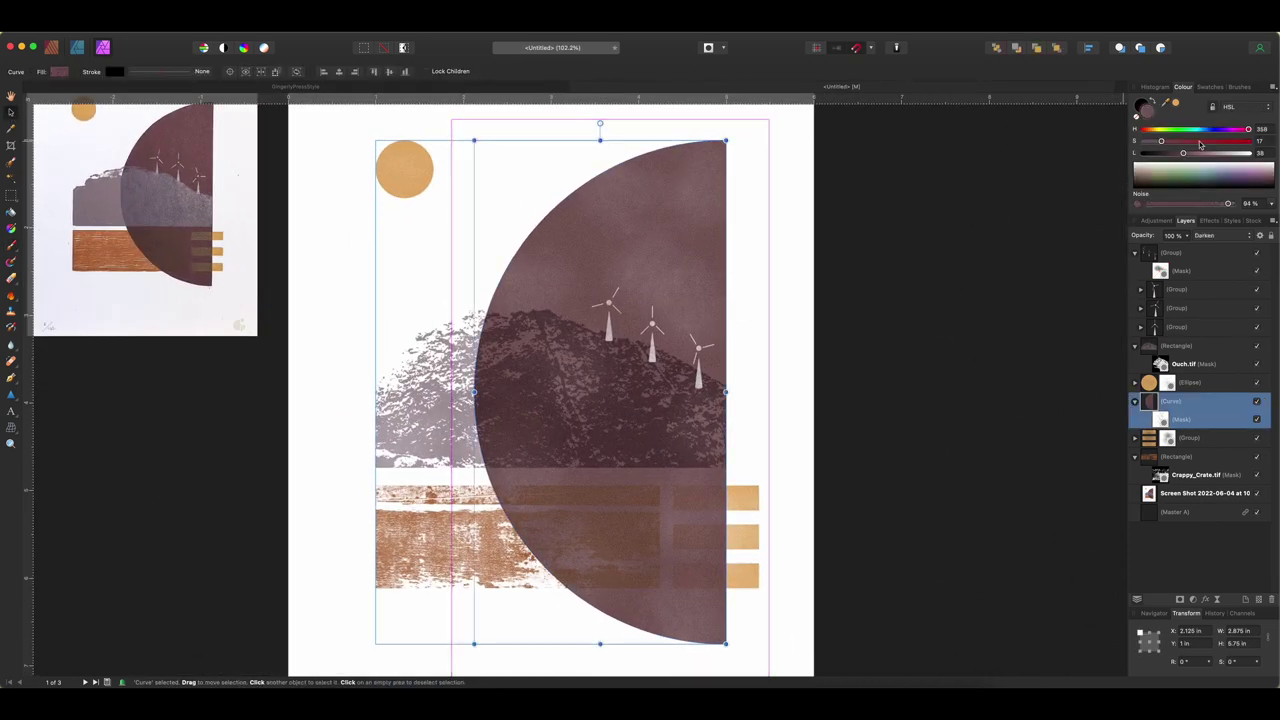
pyautogui.moveTo(1229, 204); pyautogui.dragTo(1178, 209)
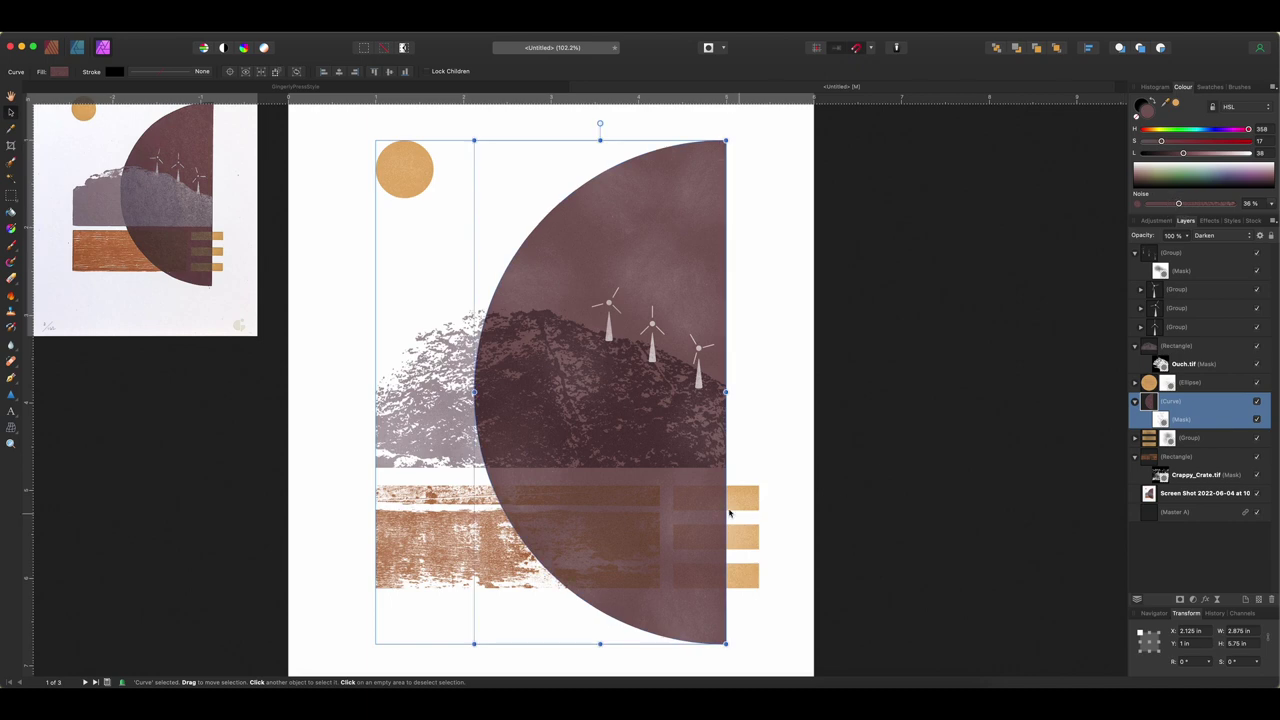
pyautogui.click(794, 380)
# Step: Toggle preview mode in the Publisher persona to compare the artwork with the reference print
pyautogui.hscroll(-3, 582, 460)
pyautogui.scroll(2, 582, 460)
pyautogui.hscroll(1, 582, 463)
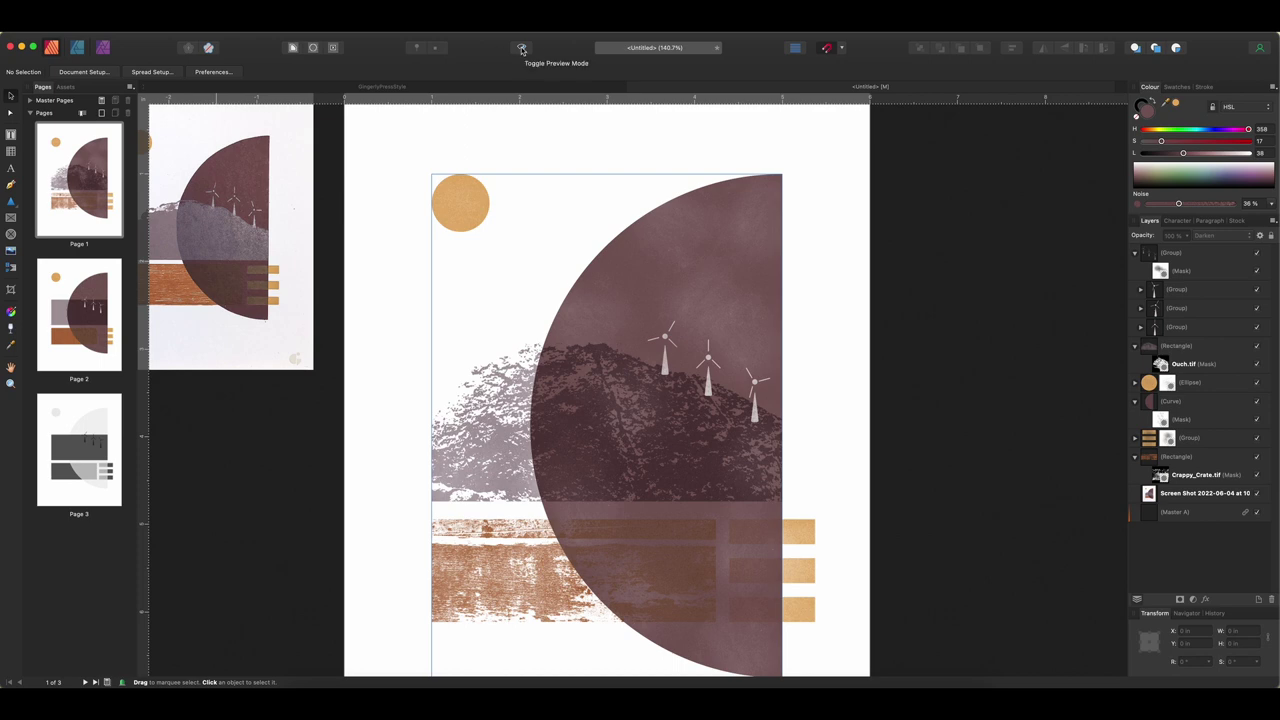
pyautogui.click(521, 48)
pyautogui.scroll(-2, 830, 217)
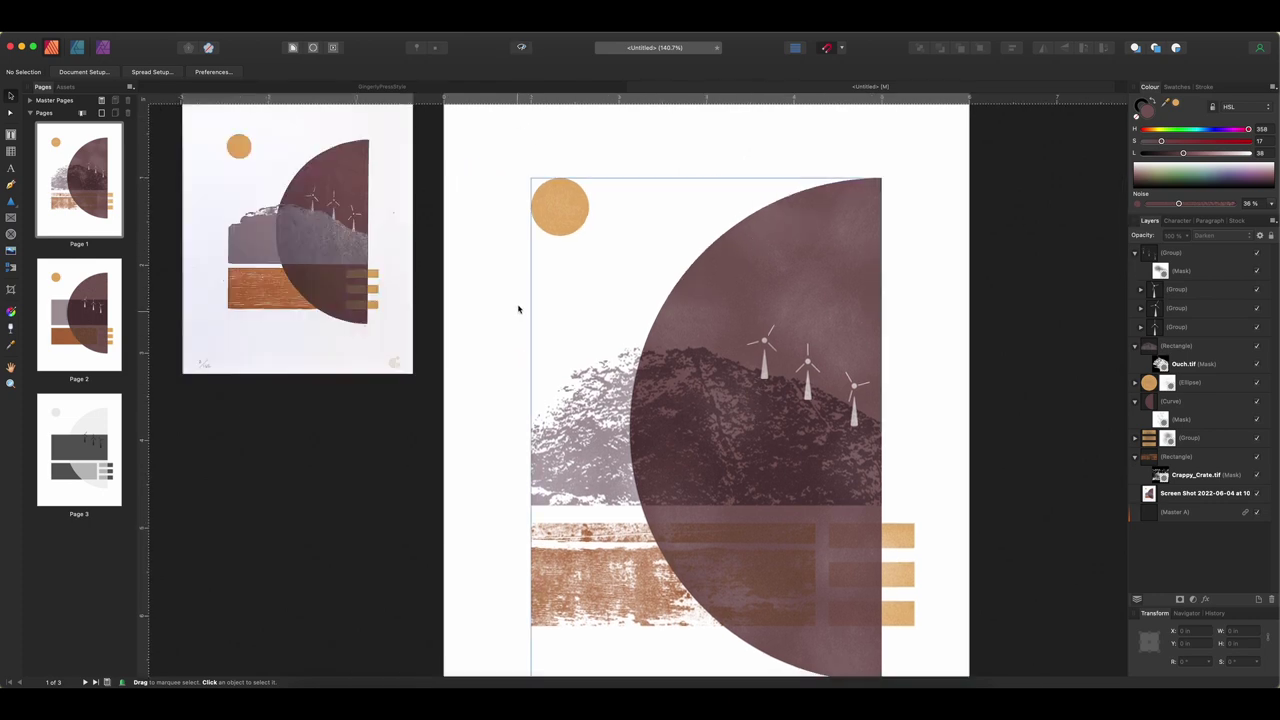
# Step: Change the mountain rectangle's blend mode to Lighter Colour and keep the mountain selected
pyautogui.click(590, 437)
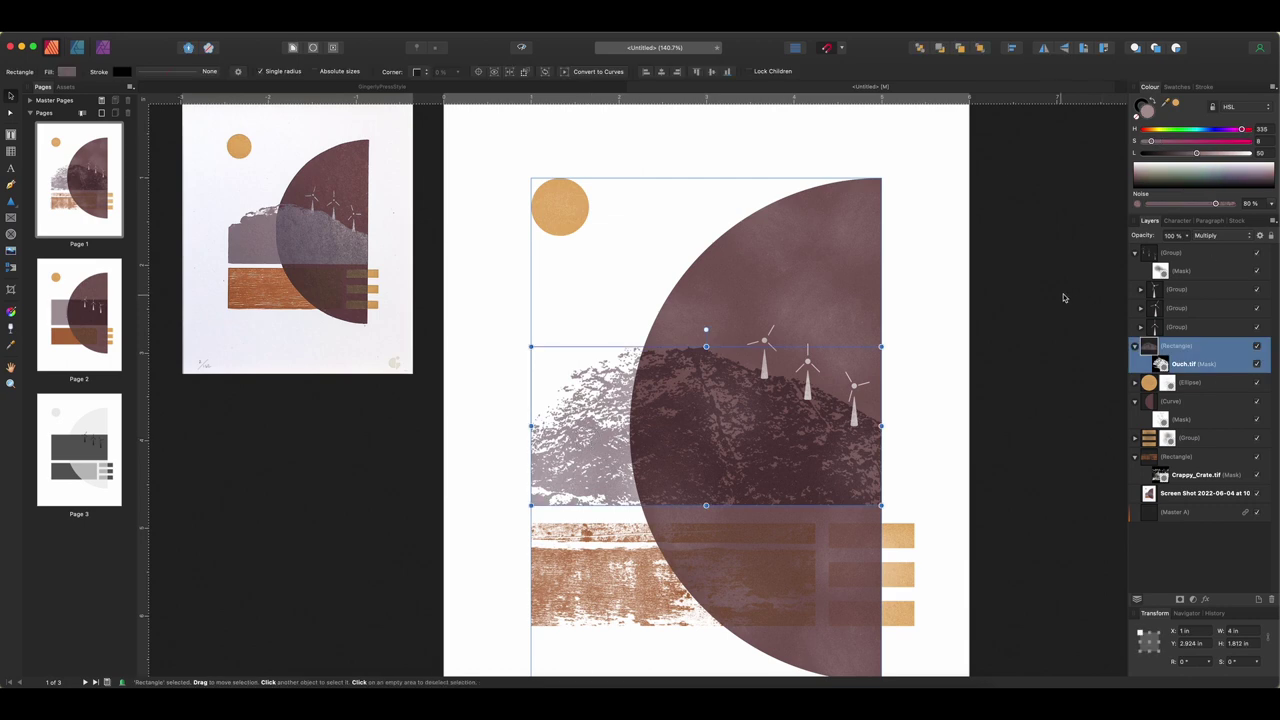
pyautogui.click(1234, 236)
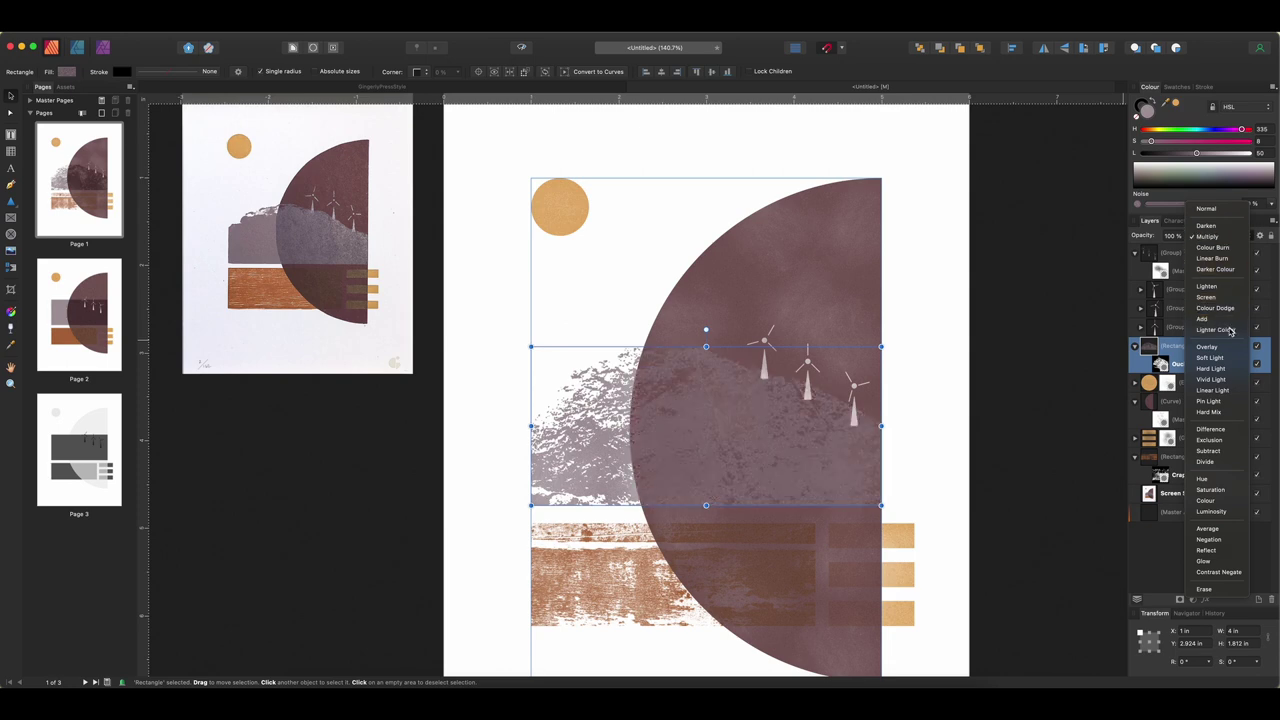
pyautogui.click(1232, 331)
pyautogui.click(566, 270)
pyautogui.scroll(-1, 566, 270)
pyautogui.scroll(-3, 566, 270)
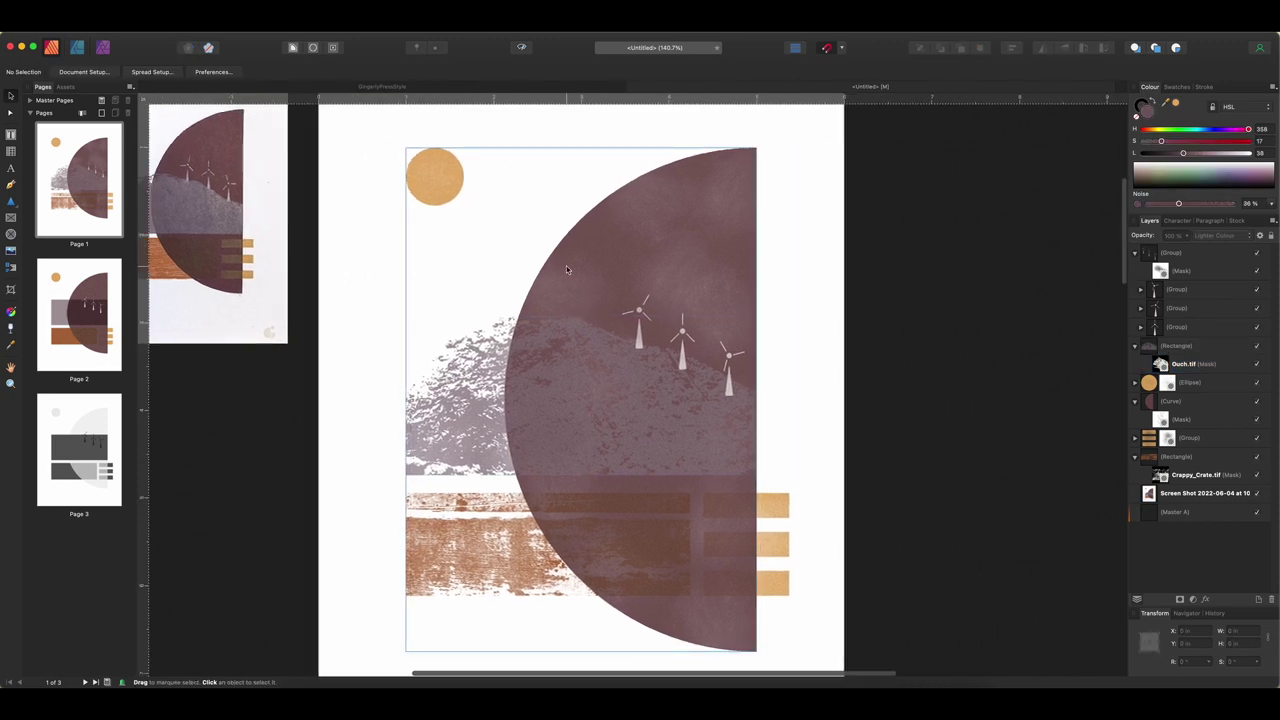
pyautogui.click(528, 387)
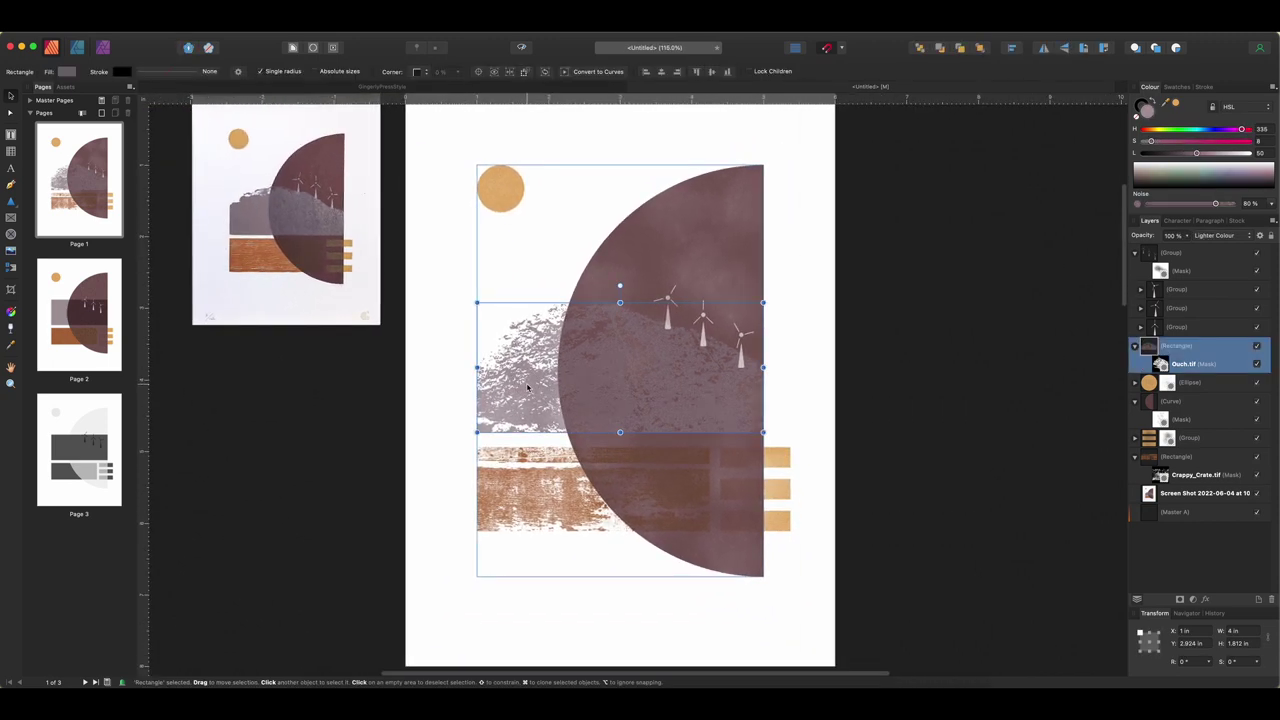
# Step: Delete the Crappy_Crate.tif texture mask from the orange rectangle
pyautogui.click(805, 200)
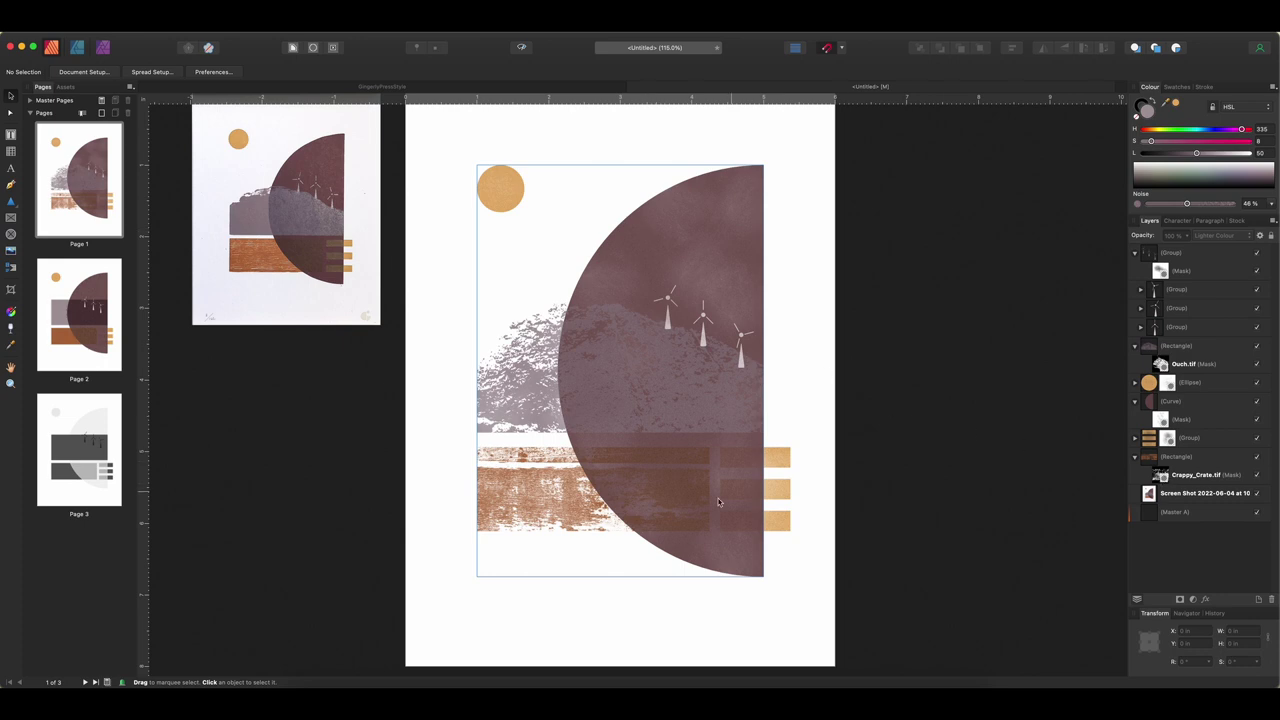
pyautogui.click(1161, 476)
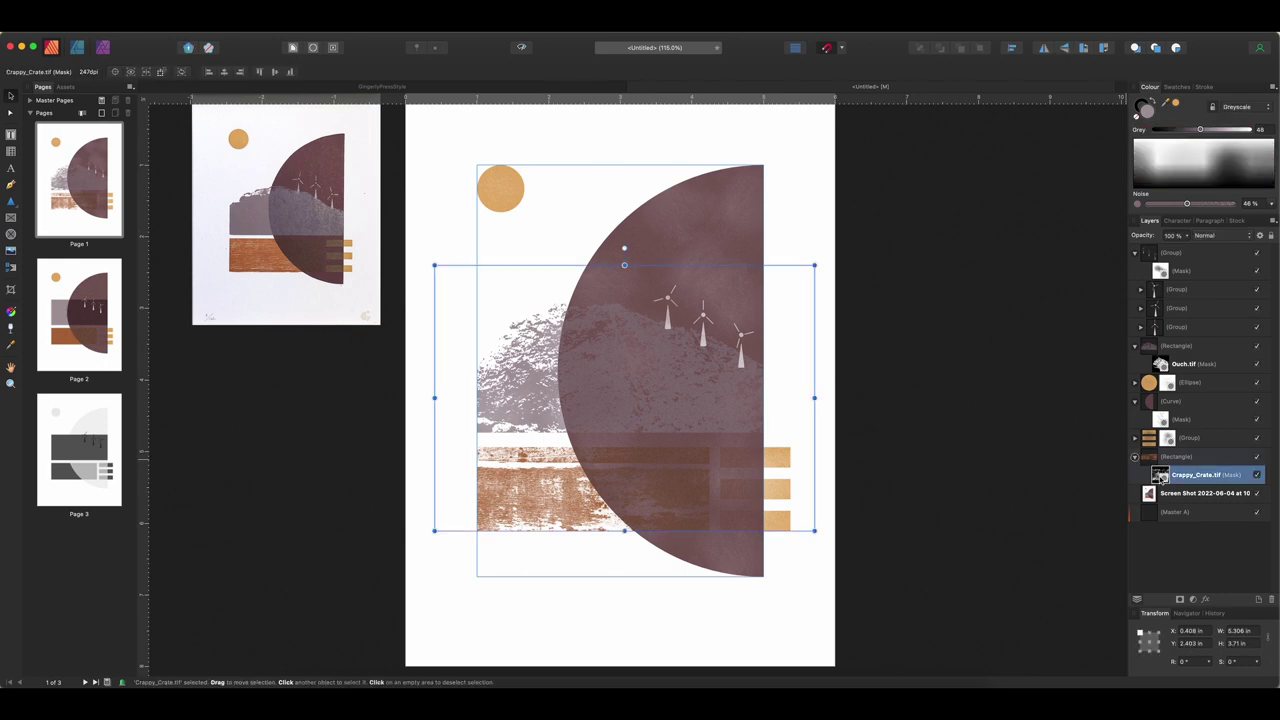
pyautogui.click(1272, 600)
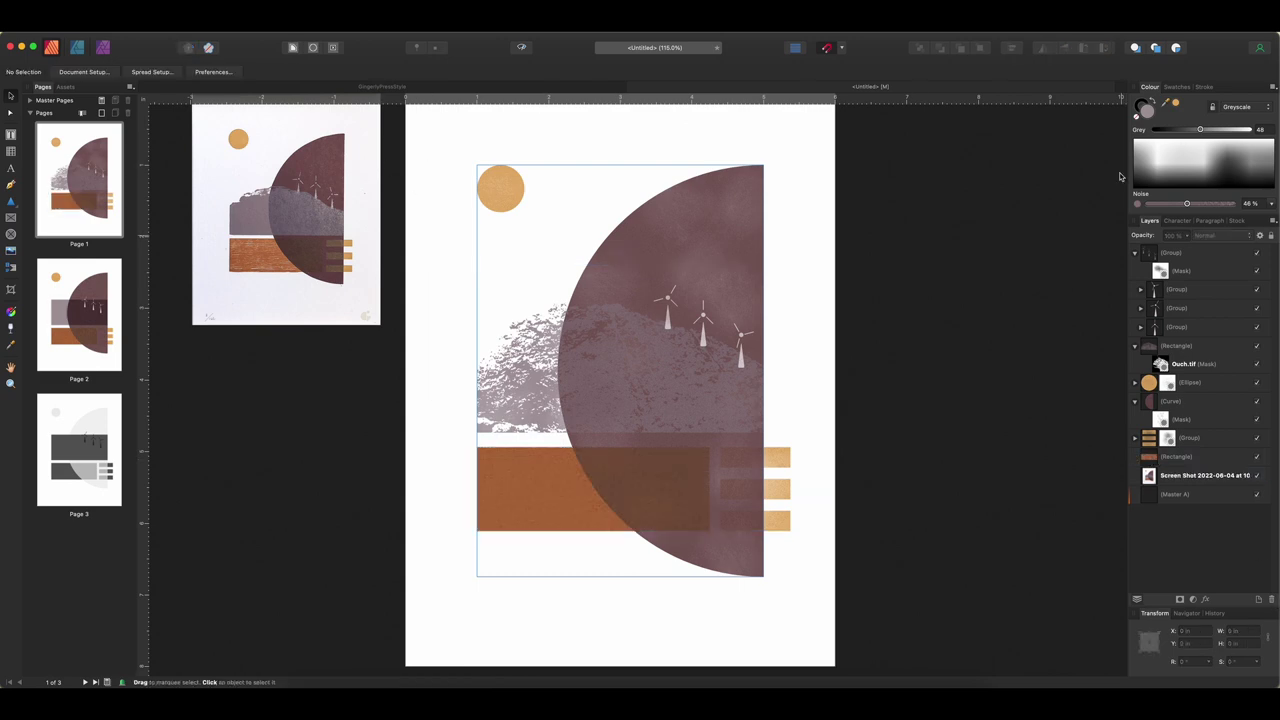
# Step: Place the Old_World.tif texture over the orange rectangle, rotated -90° and about 3.3 x 5 in
pyautogui.click(1200, 456)
pyautogui.click(106, 33)
pyautogui.click(130, 184)
pyautogui.scroll(-3, 715, 413)
pyautogui.scroll(-10, 715, 413)
pyautogui.doubleClick(828, 372)
pyautogui.moveTo(493, 422); pyautogui.dragTo(655, 666)
pyautogui.moveTo(654, 520); pyautogui.dragTo(751, 622)
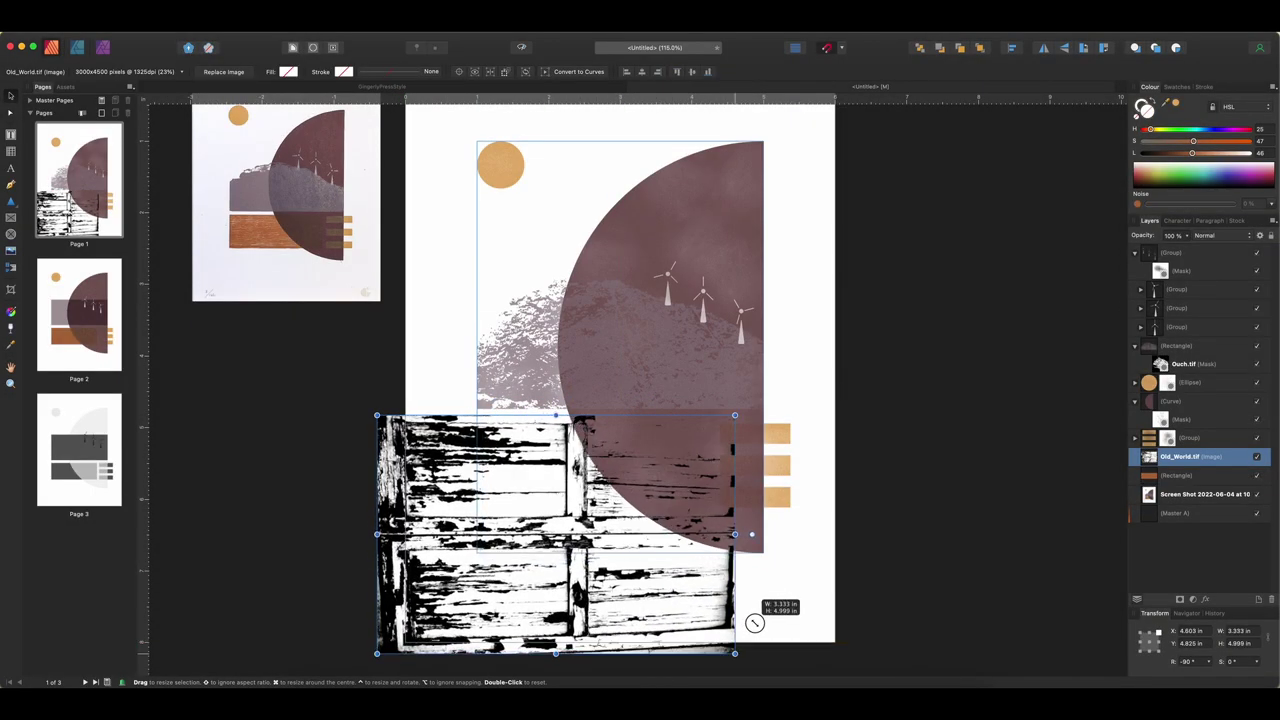
# Step: Apply a 30% Threshold adjustment to the Old_World.tif texture and nest it as a mask in the orange rectangle
pyautogui.click(1193, 599)
pyautogui.click(1205, 648)
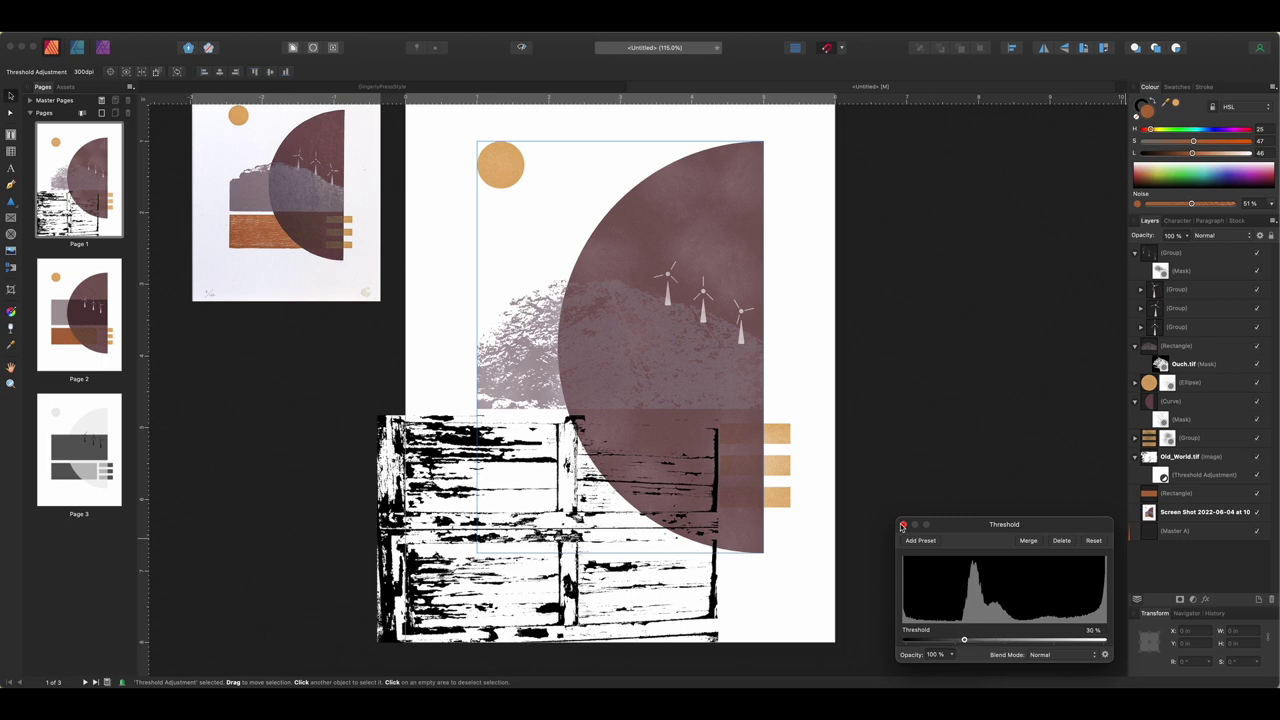
pyautogui.click(903, 525)
pyautogui.rightClick(1190, 457)
pyautogui.click(1184, 600)
pyautogui.moveTo(1190, 457); pyautogui.dragTo(1190, 477)
# Step: Reposition the Old_World.tif mask over the orange rectangle, compare it with the reference print, and delete the mask
pyautogui.moveTo(578, 493); pyautogui.dragTo(583, 461)
pyautogui.scroll(3, 583, 461)
pyautogui.click(521, 47)
pyautogui.scroll(-2, 531, 309)
pyautogui.moveTo(630, 555); pyautogui.dragTo(627, 552)
pyautogui.scroll(-2, 627, 552)
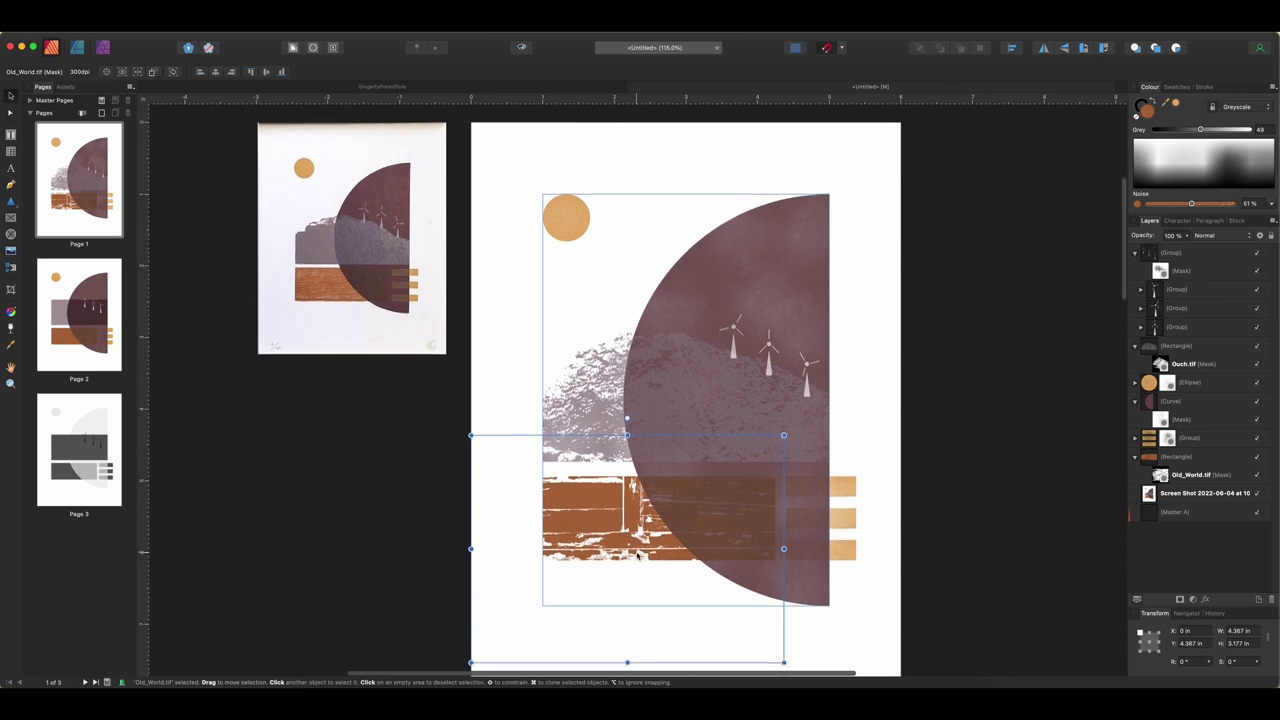
pyautogui.click(1184, 476)
pyautogui.press('Delete')
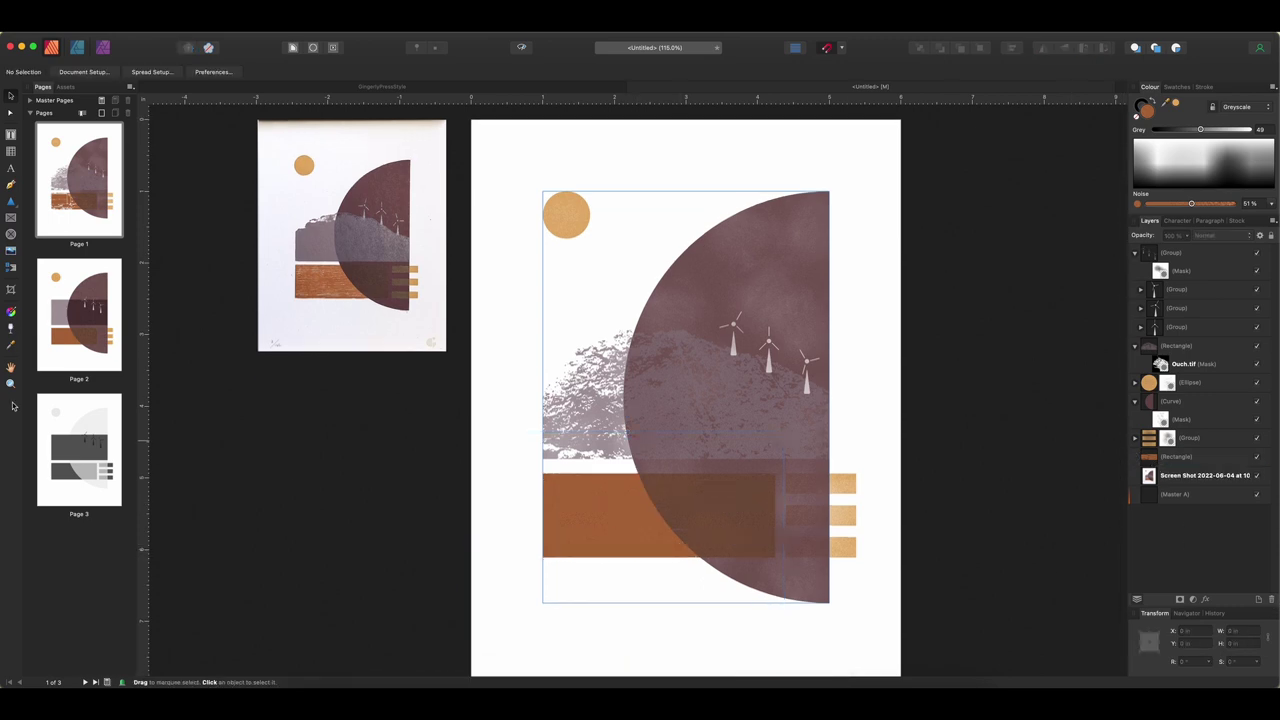
# Step: Place the Wall_Veins.tif texture and position it over the orange rectangle
pyautogui.click(118, 22)
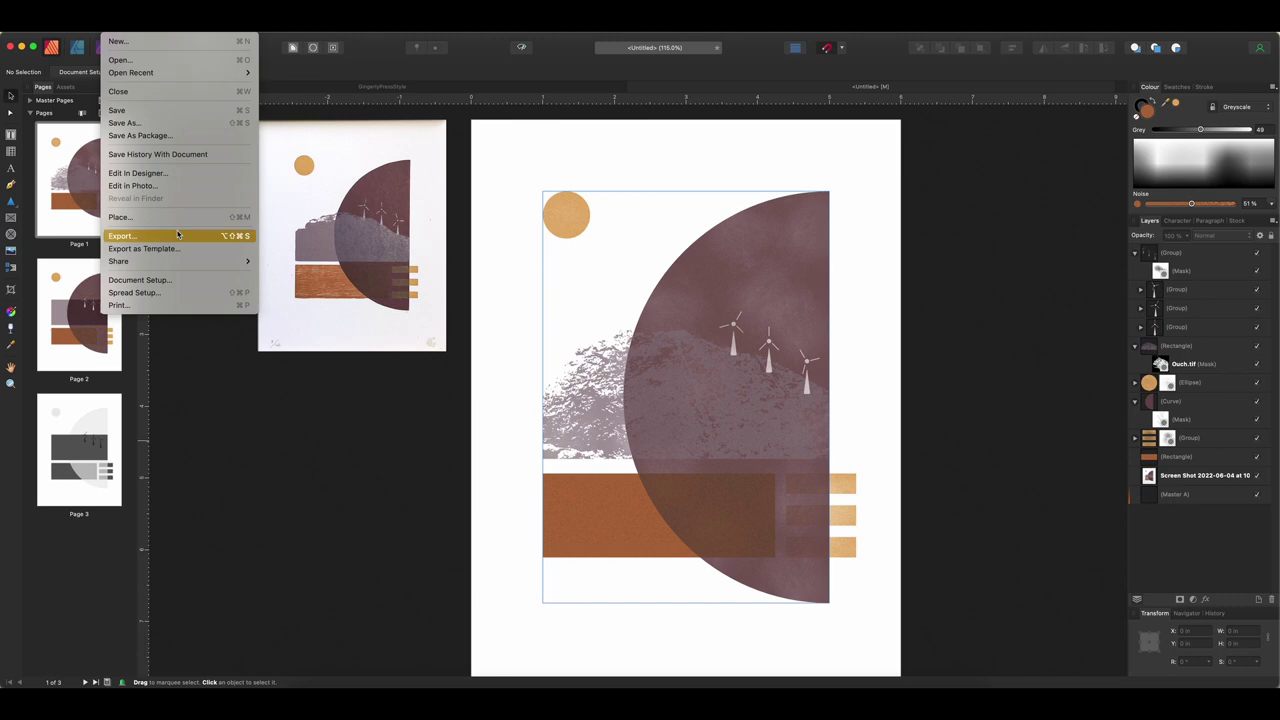
pyautogui.click(176, 219)
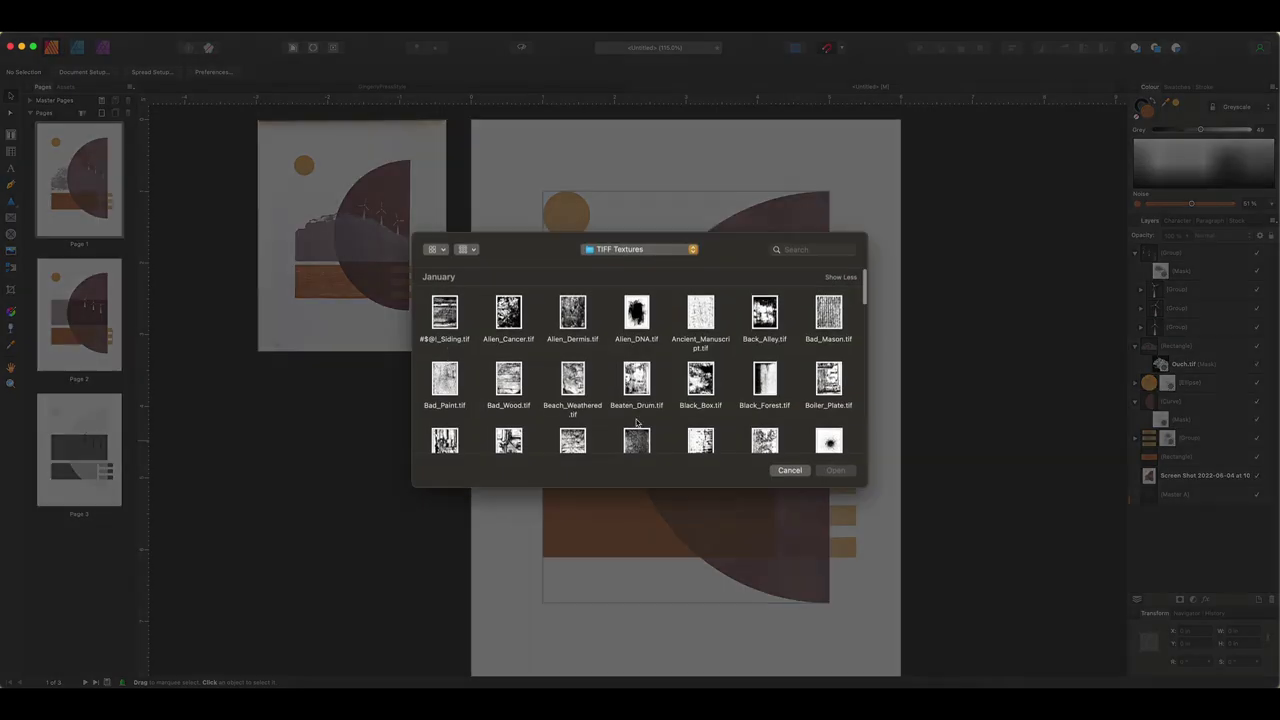
pyautogui.doubleClick(618, 405)
pyautogui.moveTo(537, 419); pyautogui.dragTo(775, 507)
pyautogui.moveTo(701, 375); pyautogui.dragTo(690, 410)
# Step: Turn the Wall_Veins.tif texture into a mask nested in the orange rectangle and adjust its position
pyautogui.moveTo(1153, 256); pyautogui.dragTo(1162, 478)
pyautogui.rightClick(1150, 456)
pyautogui.click(1163, 598)
pyautogui.moveTo(623, 386); pyautogui.dragTo(618, 357)
pyautogui.scroll(4, 618, 357)
pyautogui.click(390, 342)
pyautogui.click(420, 463)
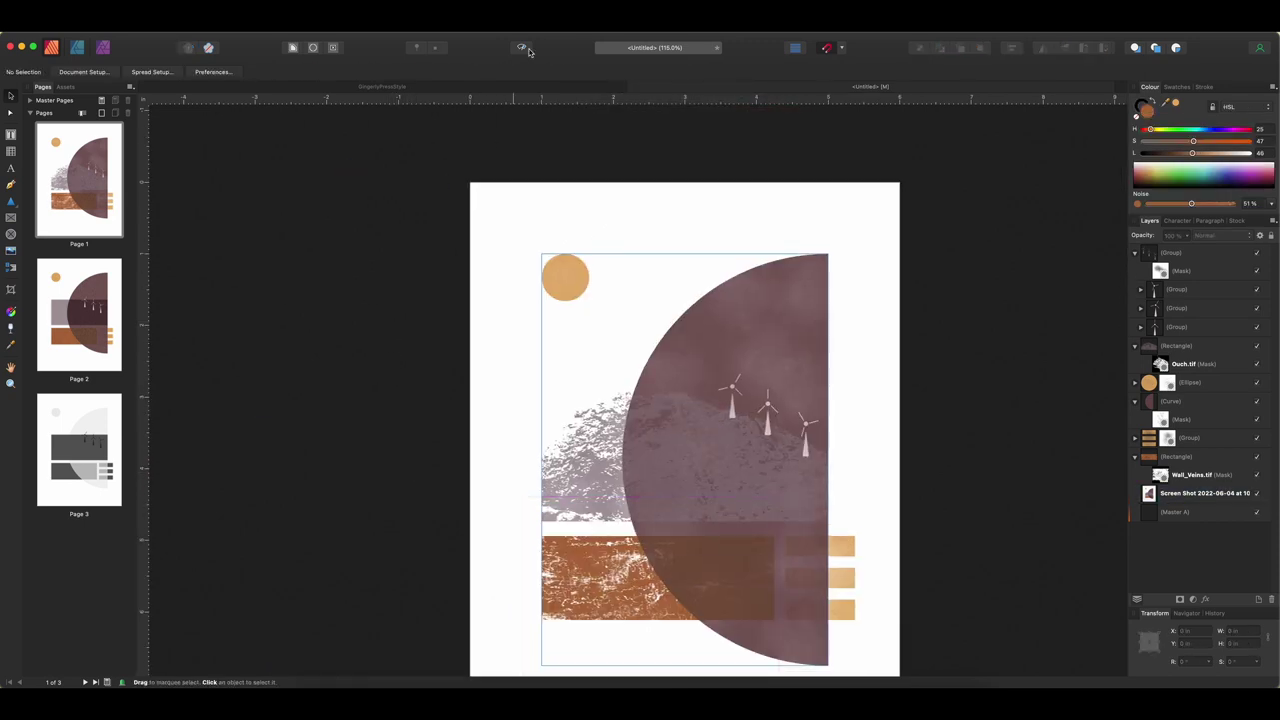
# Step: Add a live Dust & Scratches filter to the maroon semicircle in the Photo persona
pyautogui.scroll(-2, 615, 559)
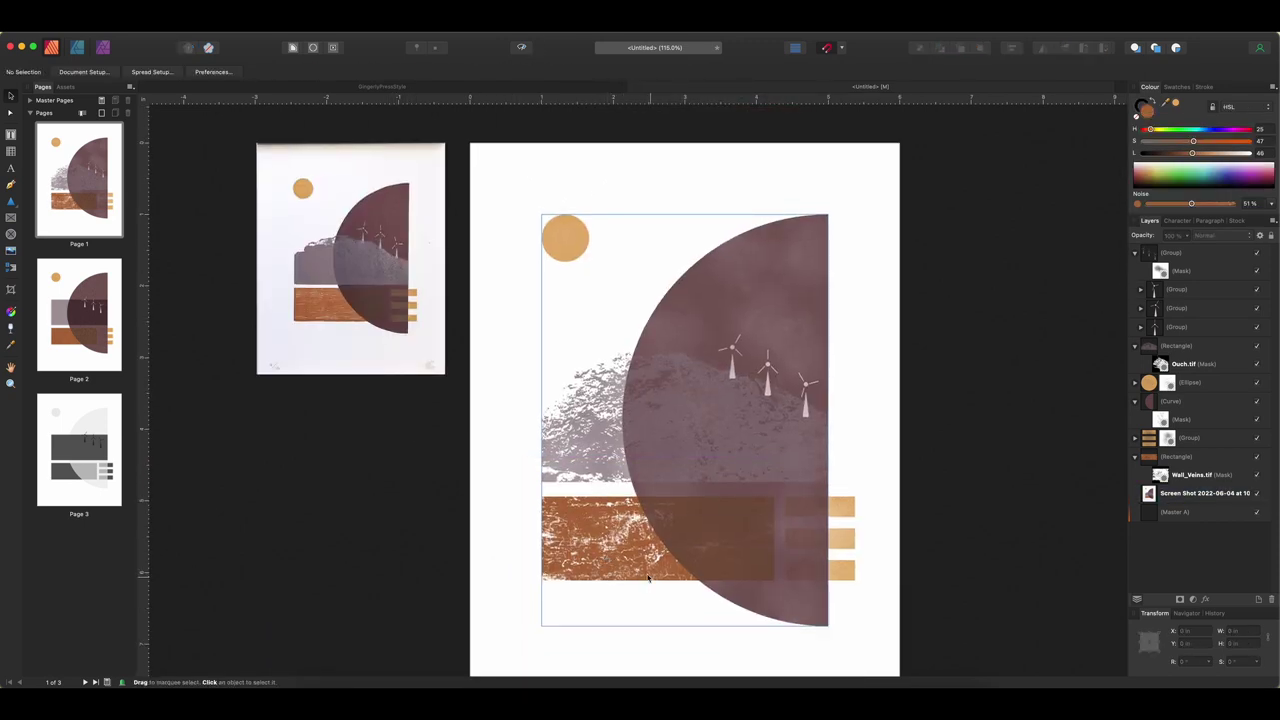
pyautogui.scroll(-3, 675, 496)
pyautogui.hscroll(2, 675, 496)
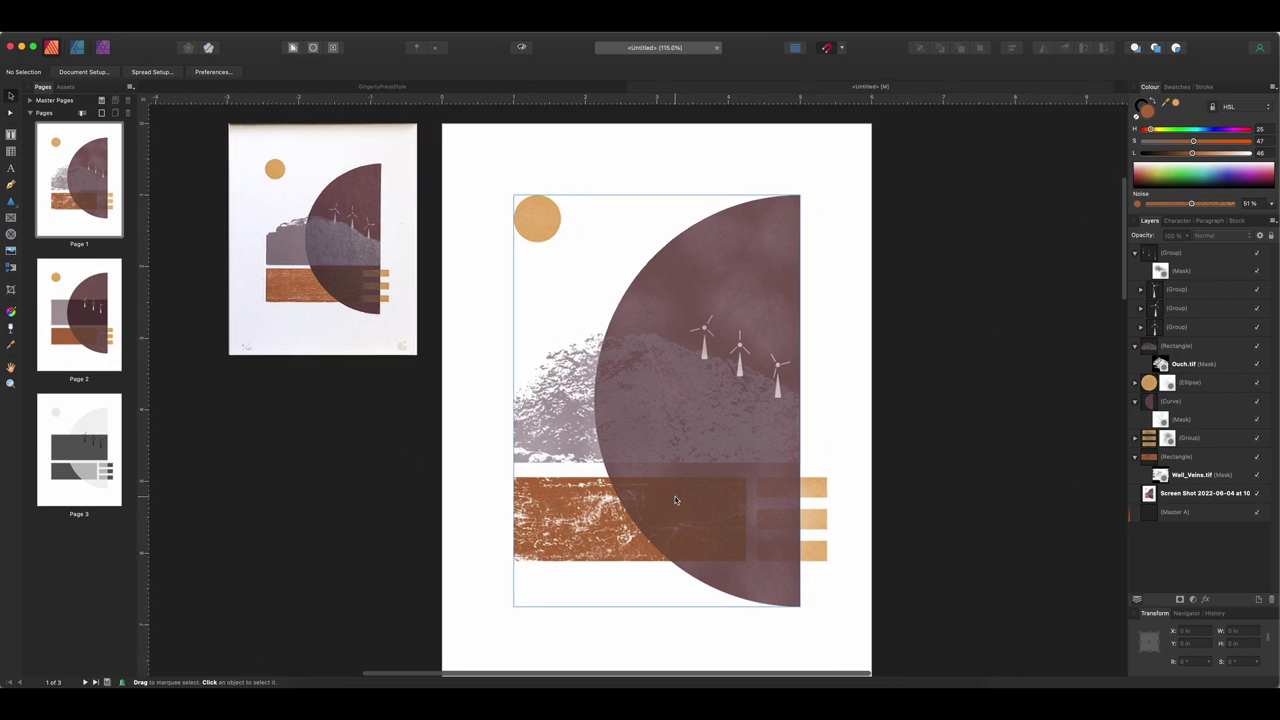
pyautogui.scroll(2, 790, 262)
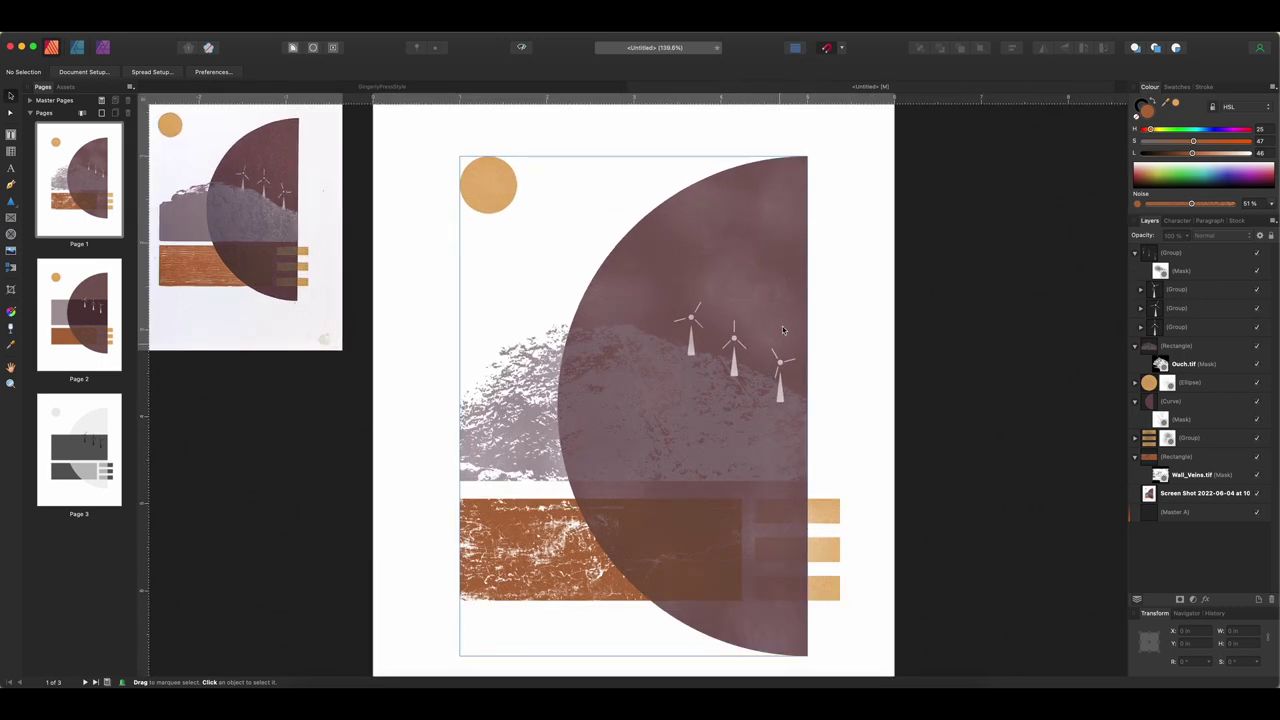
pyautogui.click(715, 256)
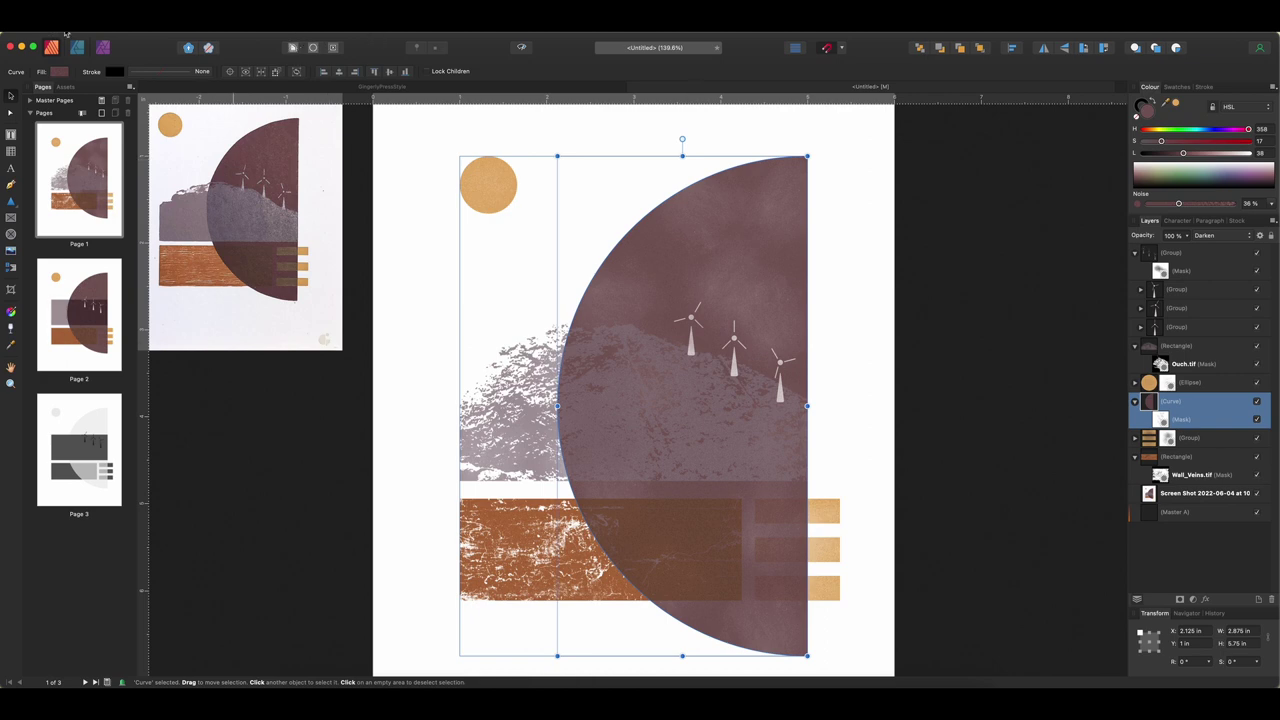
pyautogui.click(105, 47)
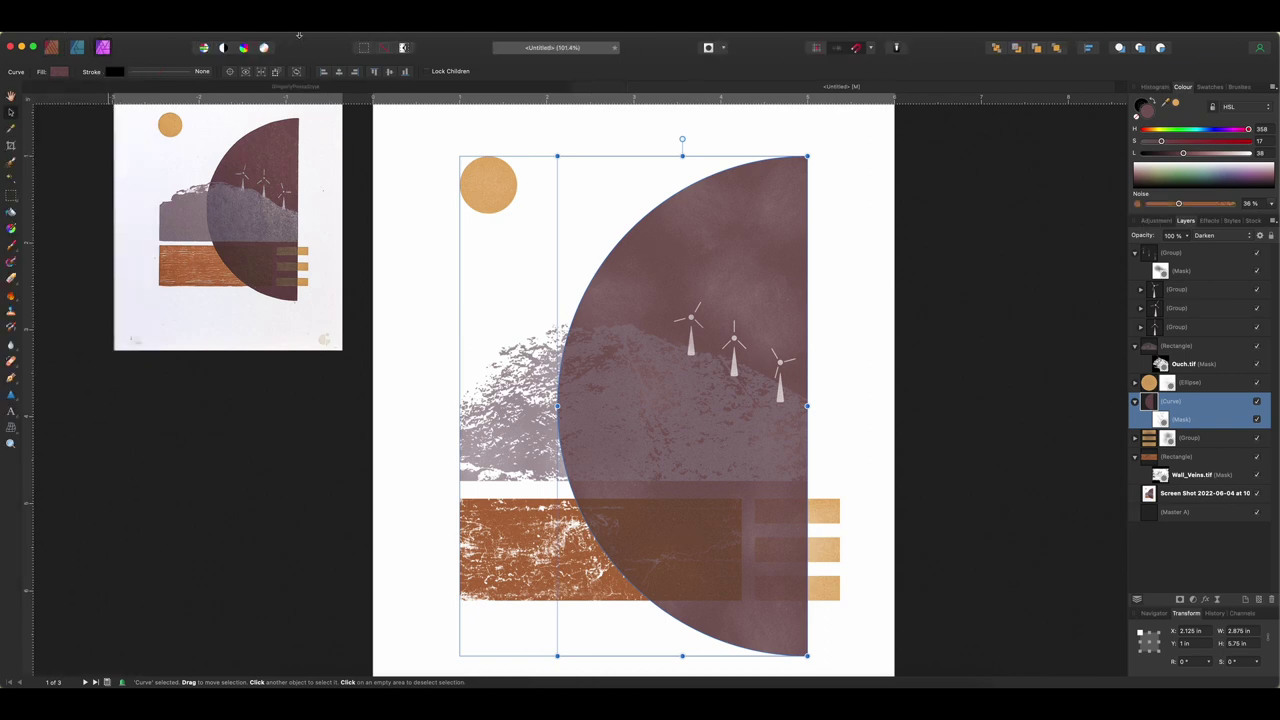
pyautogui.click(1216, 601)
pyautogui.scroll(-5, 1231, 630)
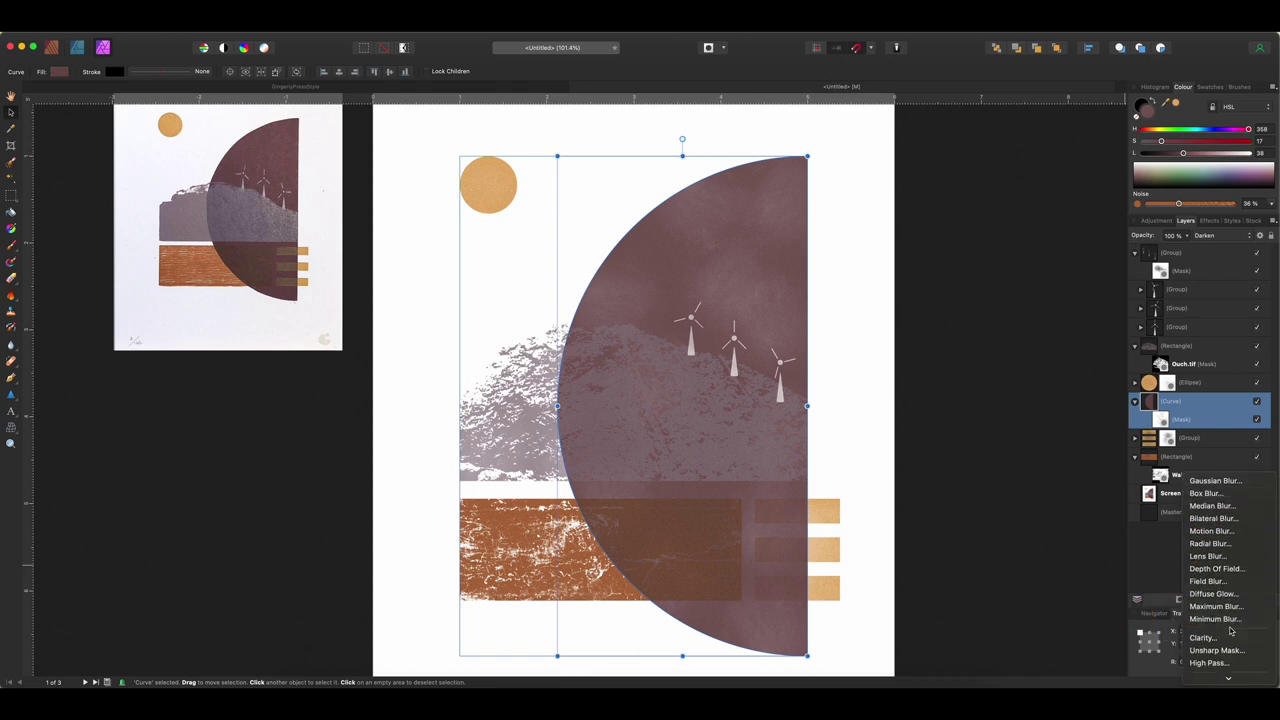
pyautogui.scroll(-4, 1231, 630)
pyautogui.scroll(-3, 1231, 631)
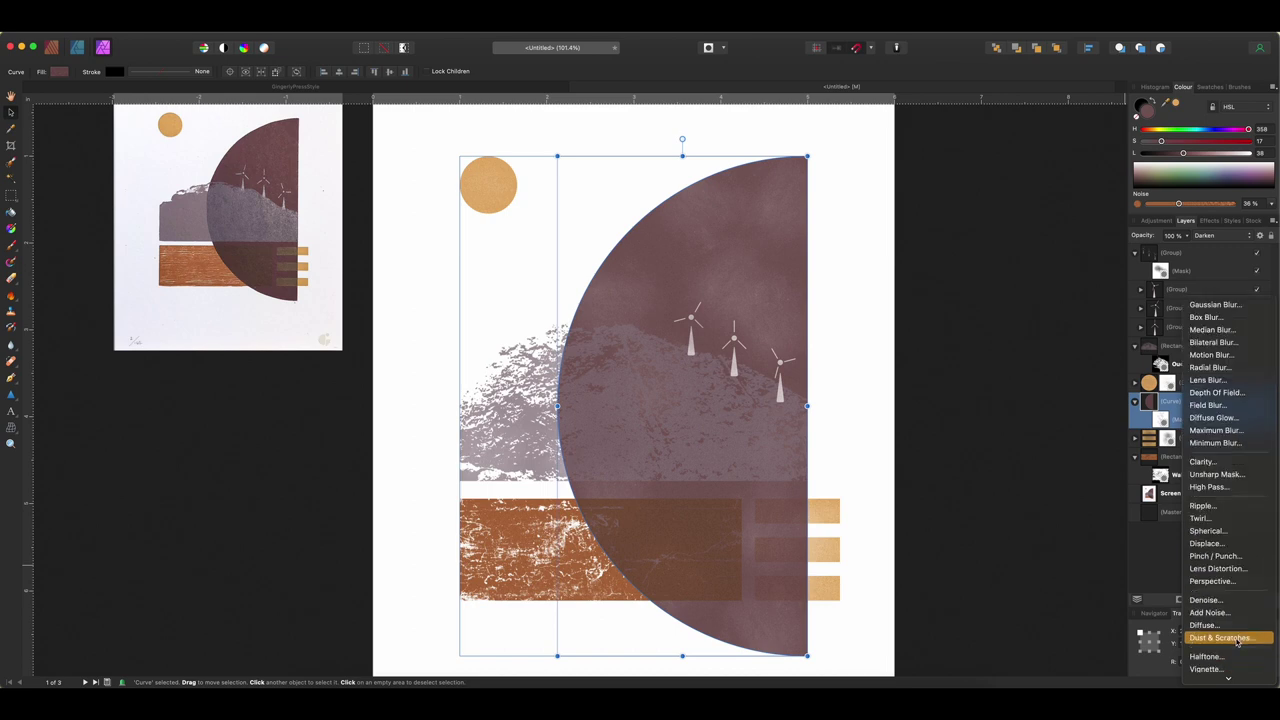
pyautogui.click(1233, 638)
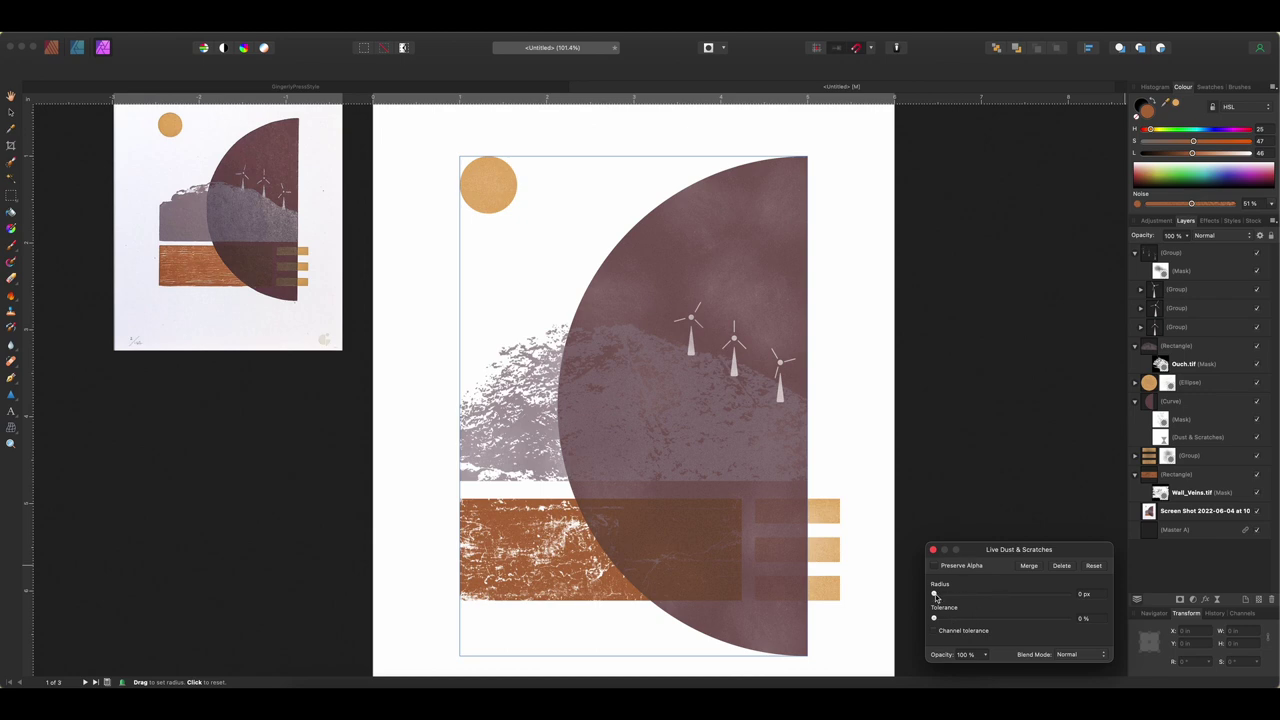
# Step: Set the semicircle's Dust & Scratches radius to 13.4 px and tolerance to 40%, checking its upper corner for rounding
pyautogui.moveTo(935, 596)
pyautogui.mouseDown()
pyautogui.moveTo(962, 596)
pyautogui.moveTo(947, 596)
pyautogui.mouseUp()
pyautogui.moveTo(932, 619); pyautogui.dragTo(953, 621)
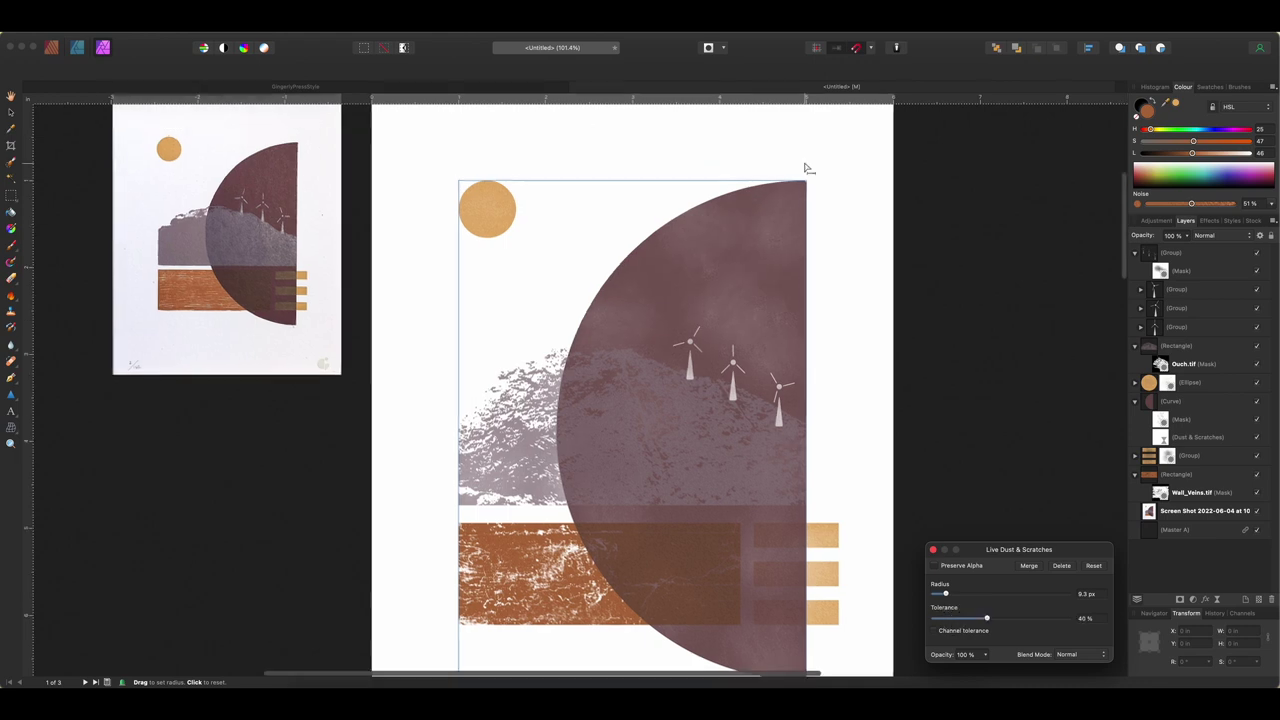
pyautogui.scroll(5, 807, 180)
pyautogui.moveTo(802, 208)
pyautogui.mouseDown()
pyautogui.moveTo(757, 206)
pyautogui.moveTo(790, 203)
pyautogui.moveTo(780, 211)
pyautogui.mouseUp()
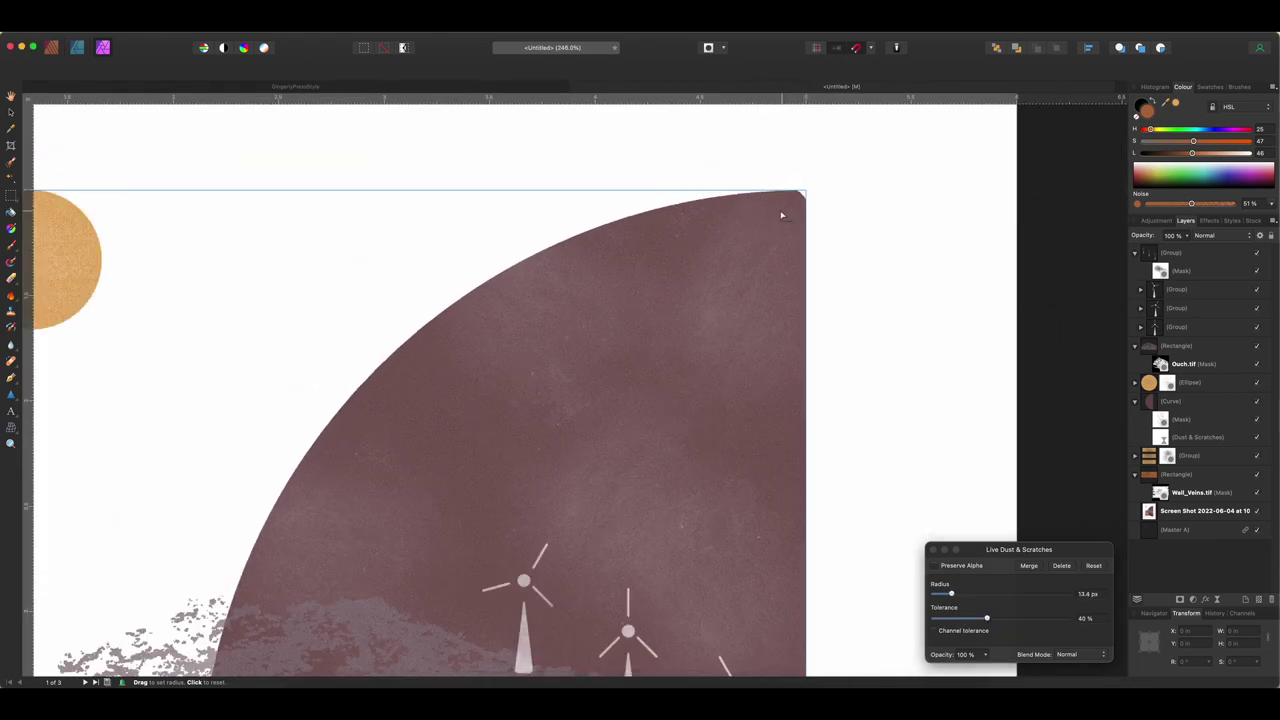
pyautogui.scroll(-3, 781, 212)
pyautogui.scroll(-2, 780, 211)
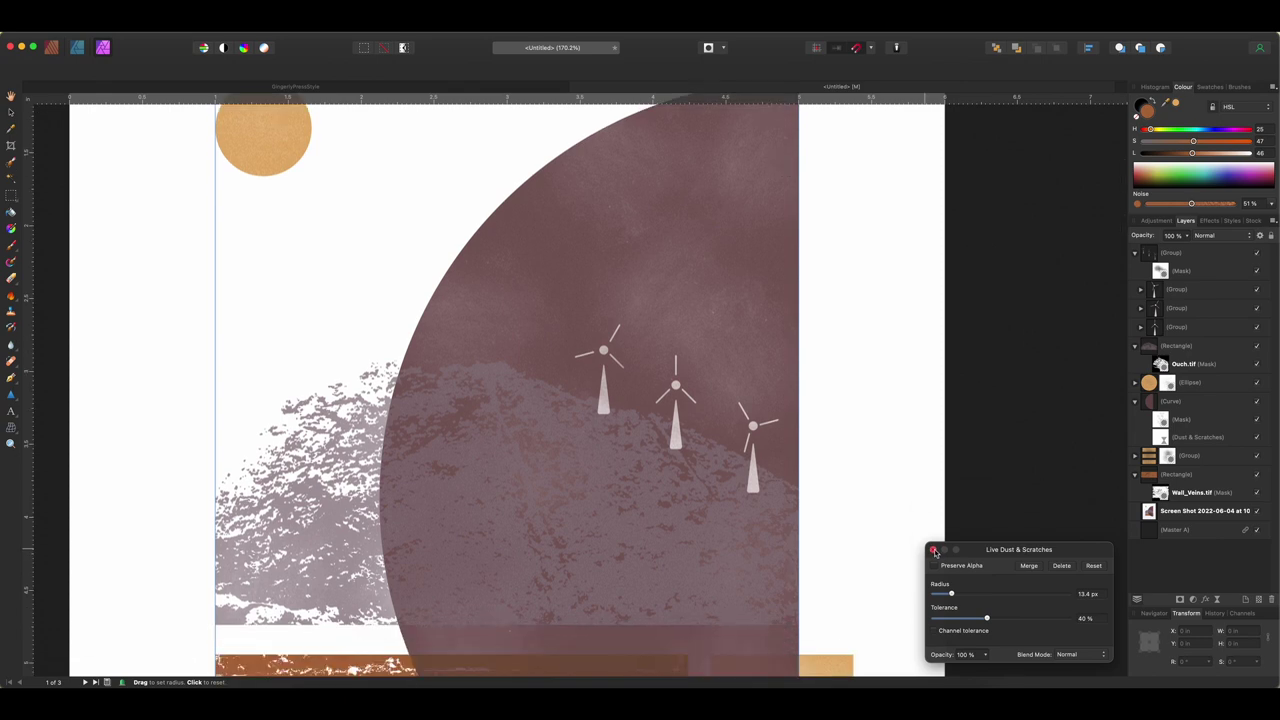
pyautogui.click(932, 549)
# Step: Add a live Dust & Scratches filter with a 6 px radius to the group of gold bars
pyautogui.scroll(-3, 823, 480)
pyautogui.click(823, 480)
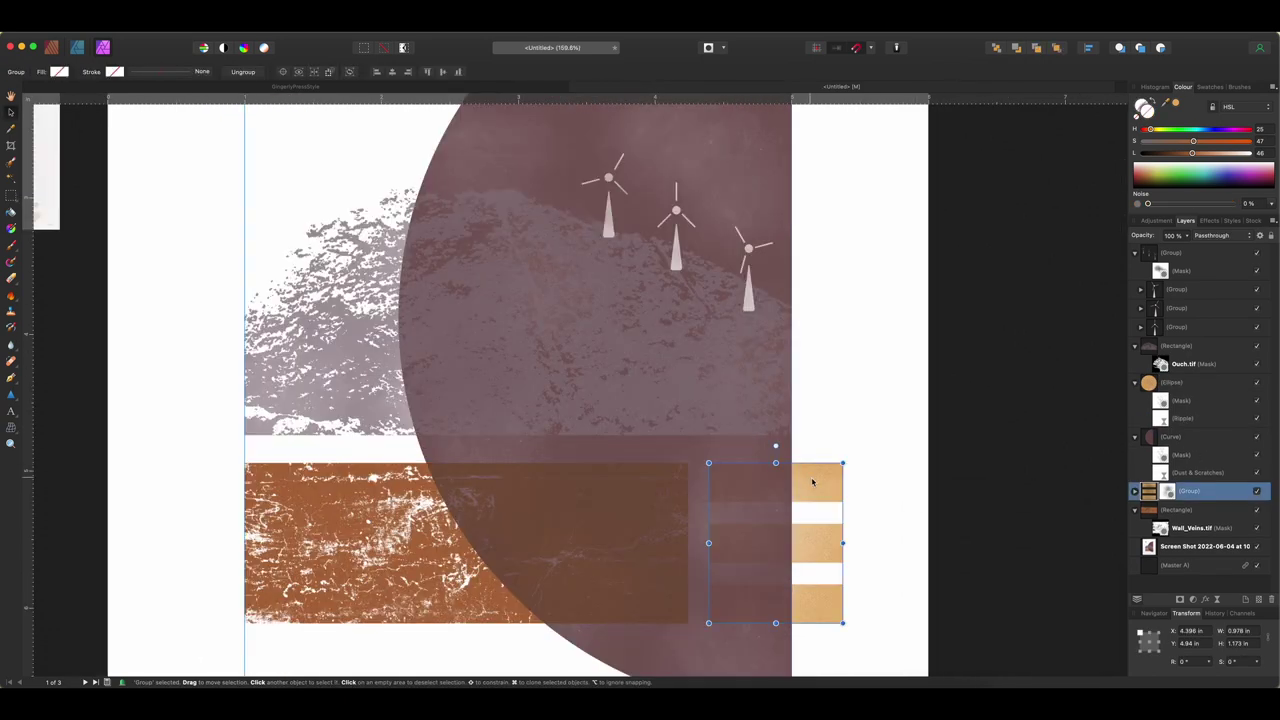
pyautogui.click(1218, 602)
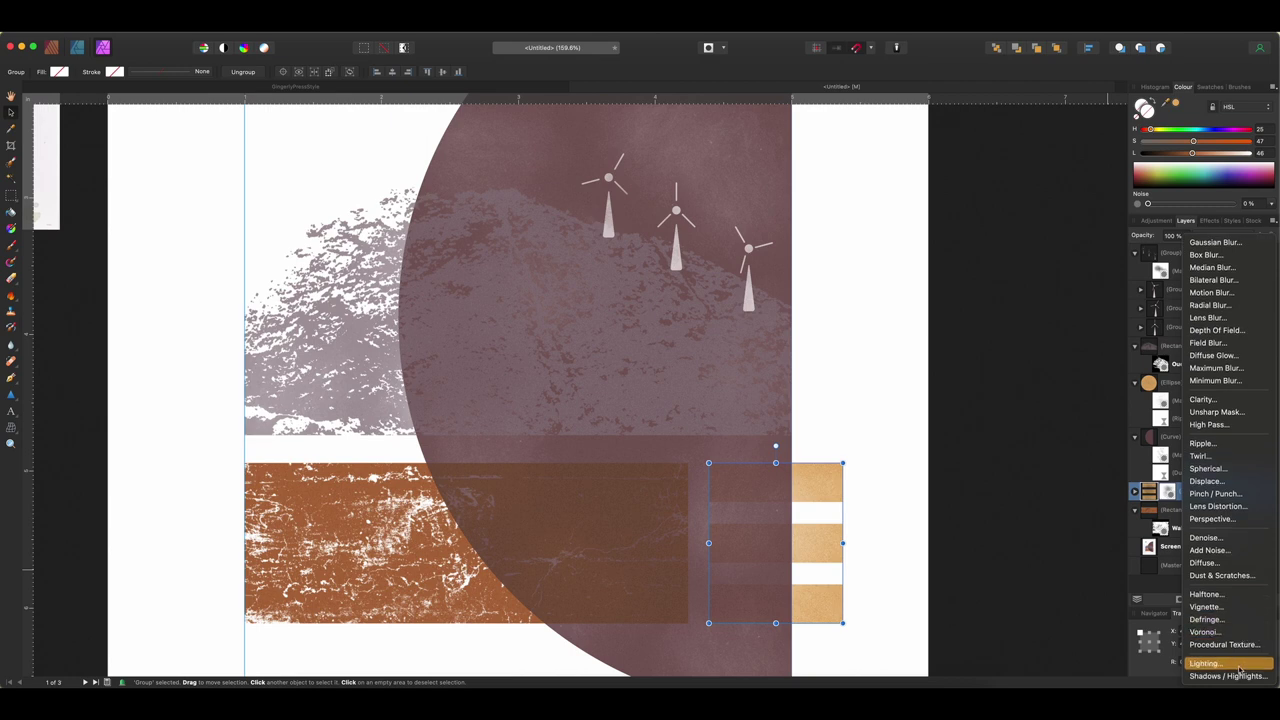
pyautogui.click(1220, 575)
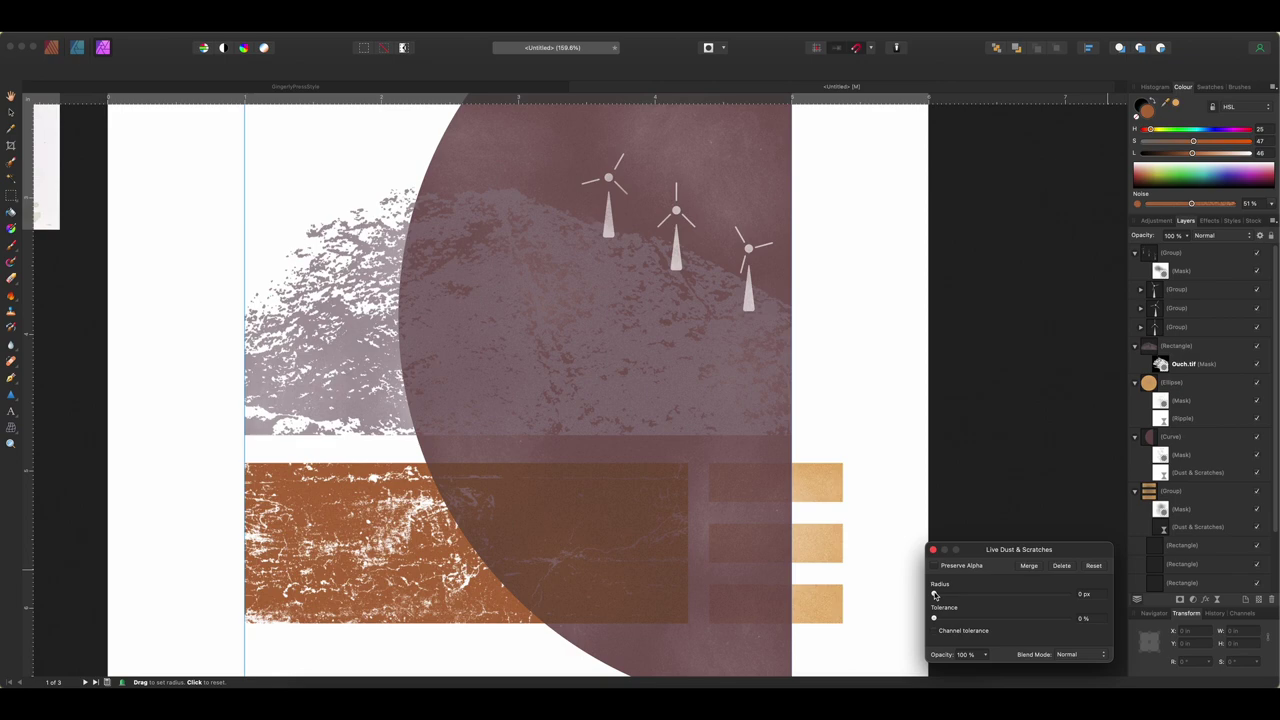
pyautogui.moveTo(935, 594); pyautogui.dragTo(941, 594)
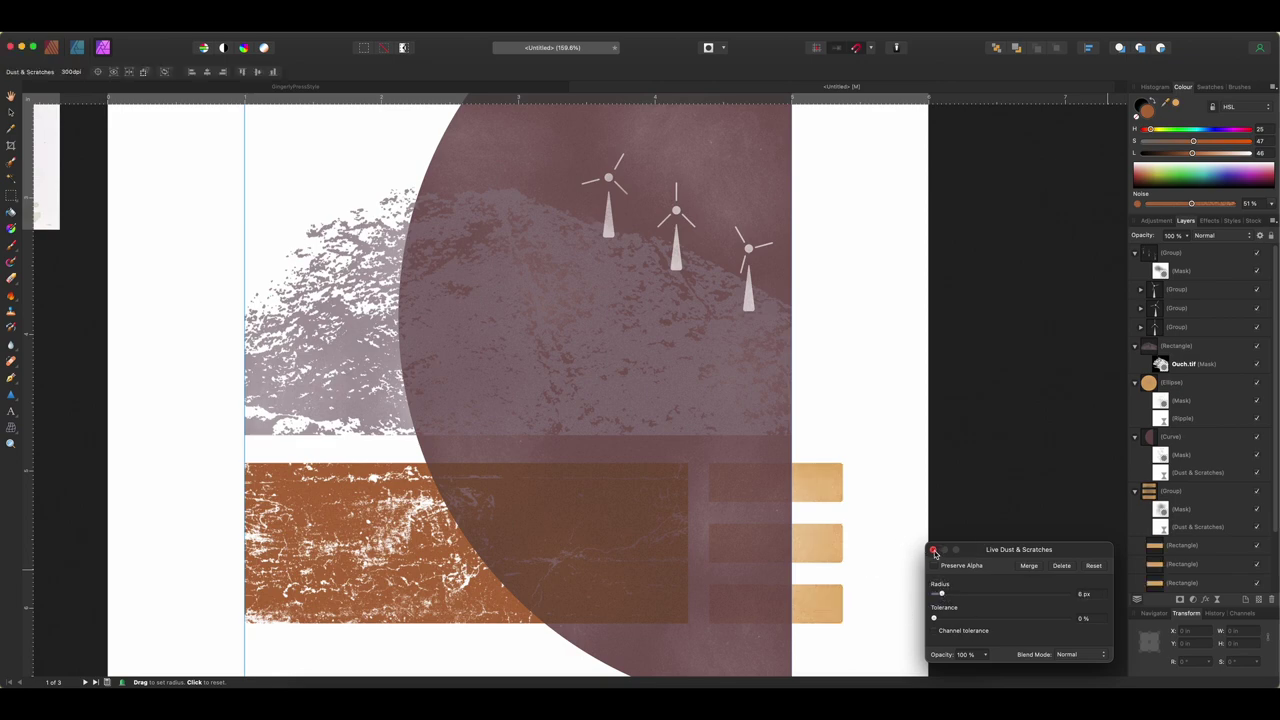
pyautogui.click(933, 550)
# Step: Add a live Dust & Scratches filter with a small radius to the textured orange rectangle
pyautogui.scroll(-3, 515, 422)
pyautogui.hscroll(6, 515, 422)
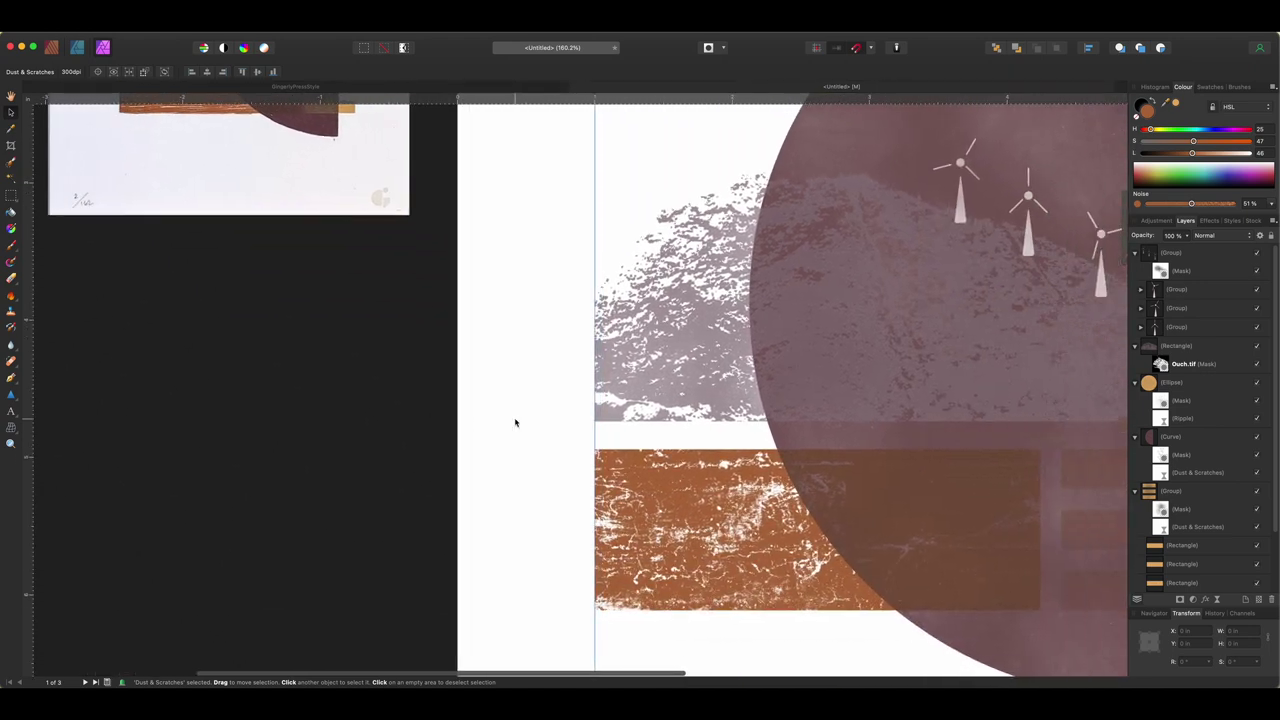
pyautogui.click(818, 512)
pyautogui.click(1218, 600)
pyautogui.click(1214, 573)
pyautogui.moveTo(934, 594); pyautogui.dragTo(937, 595)
pyautogui.click(933, 549)
# Step: Add a live Dust & Scratches filter to the grey mountain rectangle
pyautogui.click(1190, 346)
pyautogui.click(1218, 600)
pyautogui.click(1214, 573)
pyautogui.click(933, 549)
# Step: Reopen the orange rectangle's Dust & Scratches filter and reduce its radius
pyautogui.scroll(2, 503, 431)
pyautogui.scroll(-4, 495, 455)
pyautogui.scroll(-1, 1168, 465)
pyautogui.scroll(-3, 1170, 466)
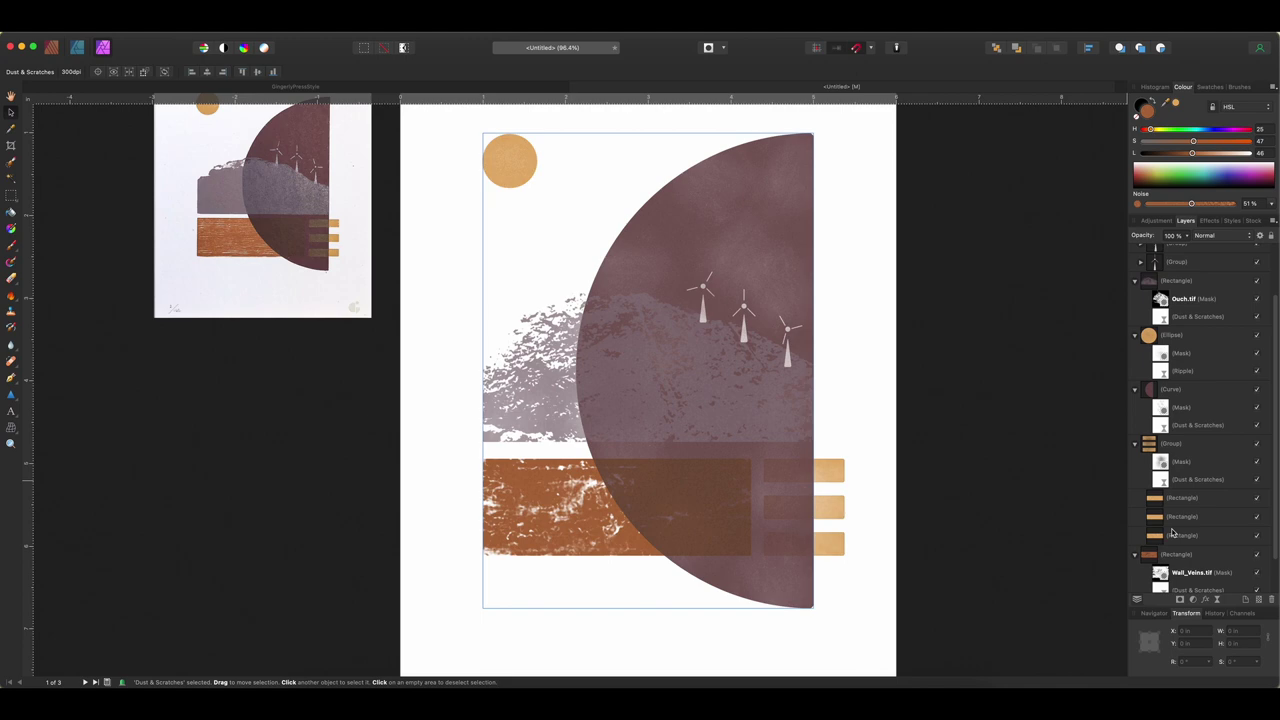
pyautogui.scroll(-1, 1165, 573)
pyautogui.doubleClick(1162, 579)
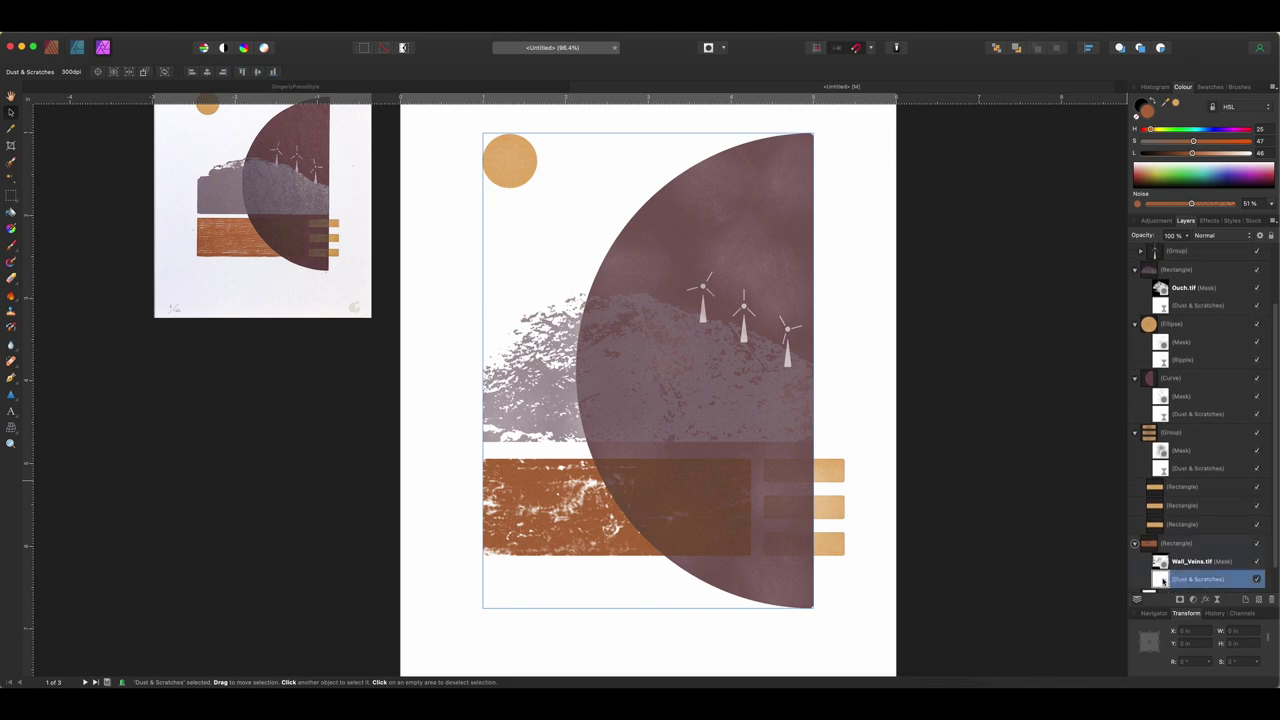
pyautogui.moveTo(940, 597); pyautogui.dragTo(936, 595)
pyautogui.click(933, 551)
# Step: Add a live Dust & Scratches filter with a radius of about 3.4 px to the wind turbine group
pyautogui.scroll(1, 838, 437)
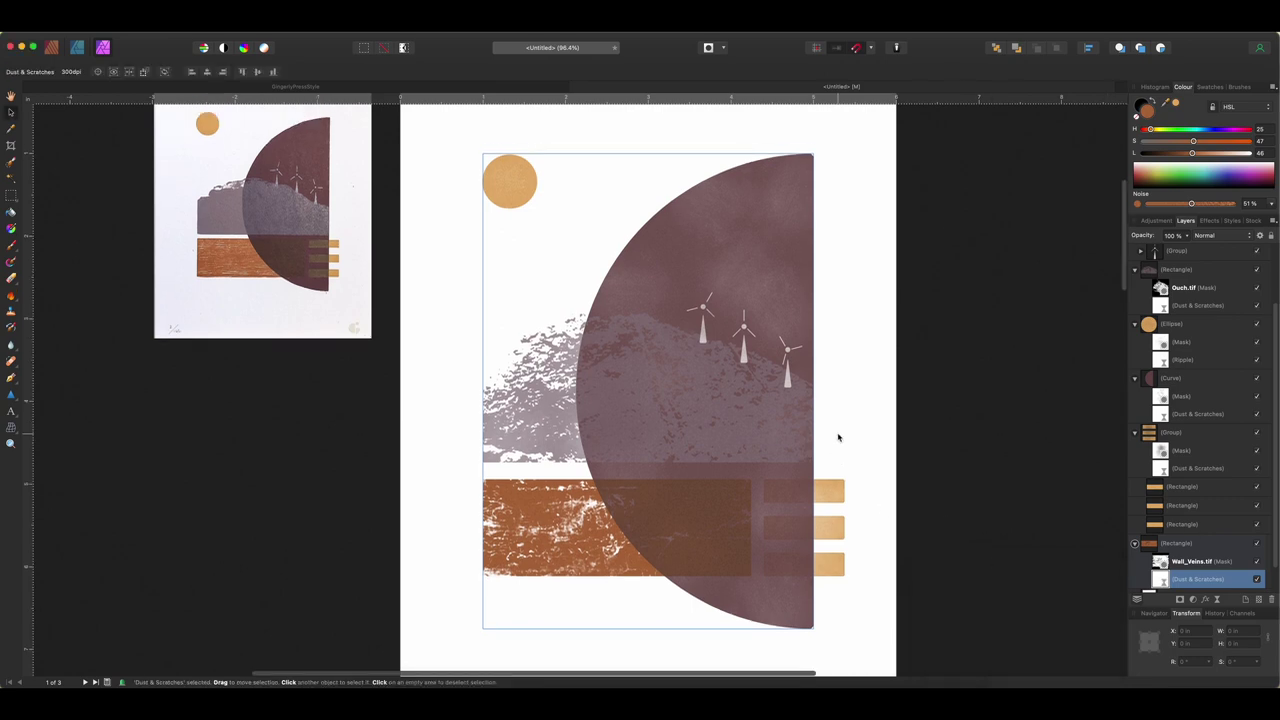
pyautogui.scroll(1, 838, 437)
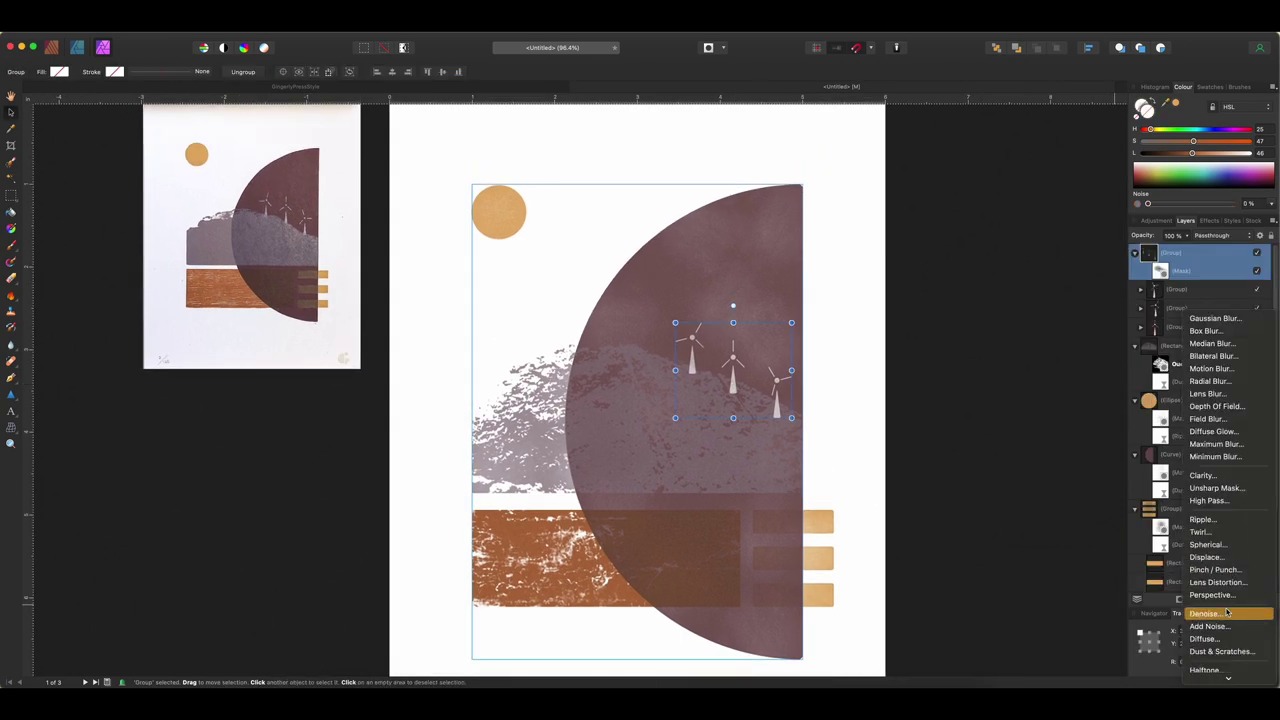
pyautogui.click(1210, 650)
pyautogui.moveTo(934, 594); pyautogui.dragTo(938, 594)
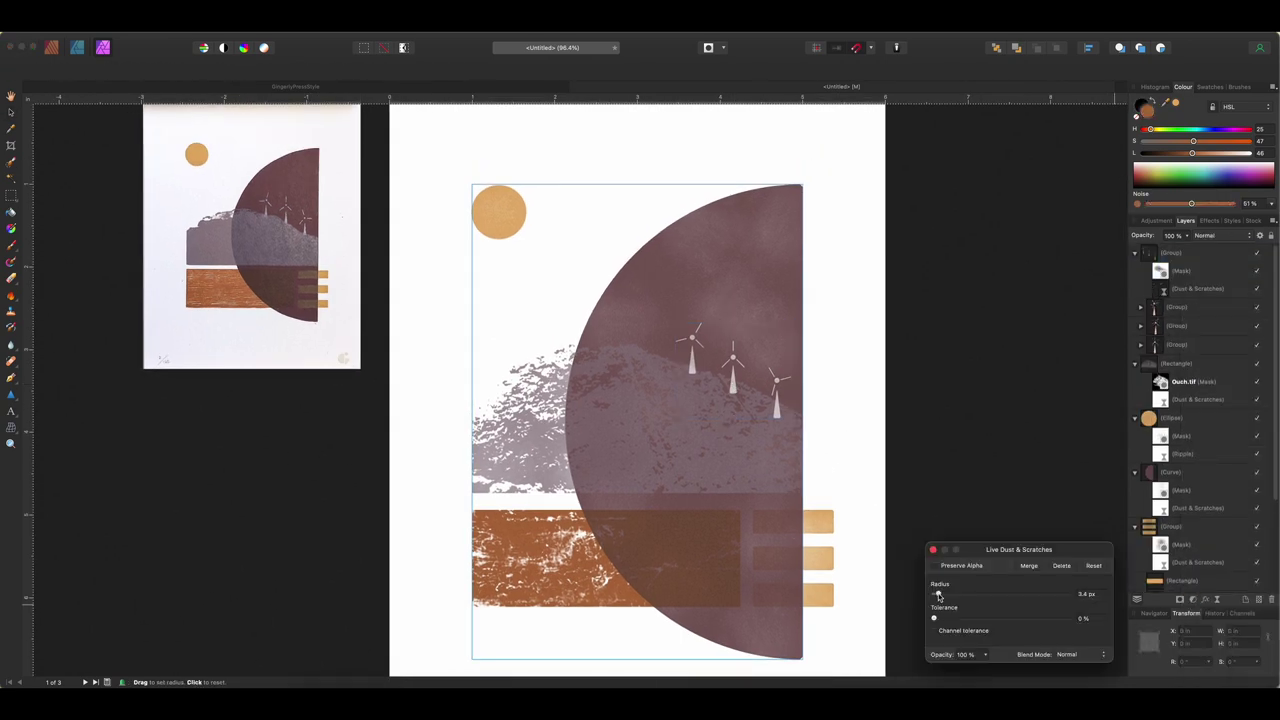
pyautogui.click(933, 550)
pyautogui.scroll(2, 846, 403)
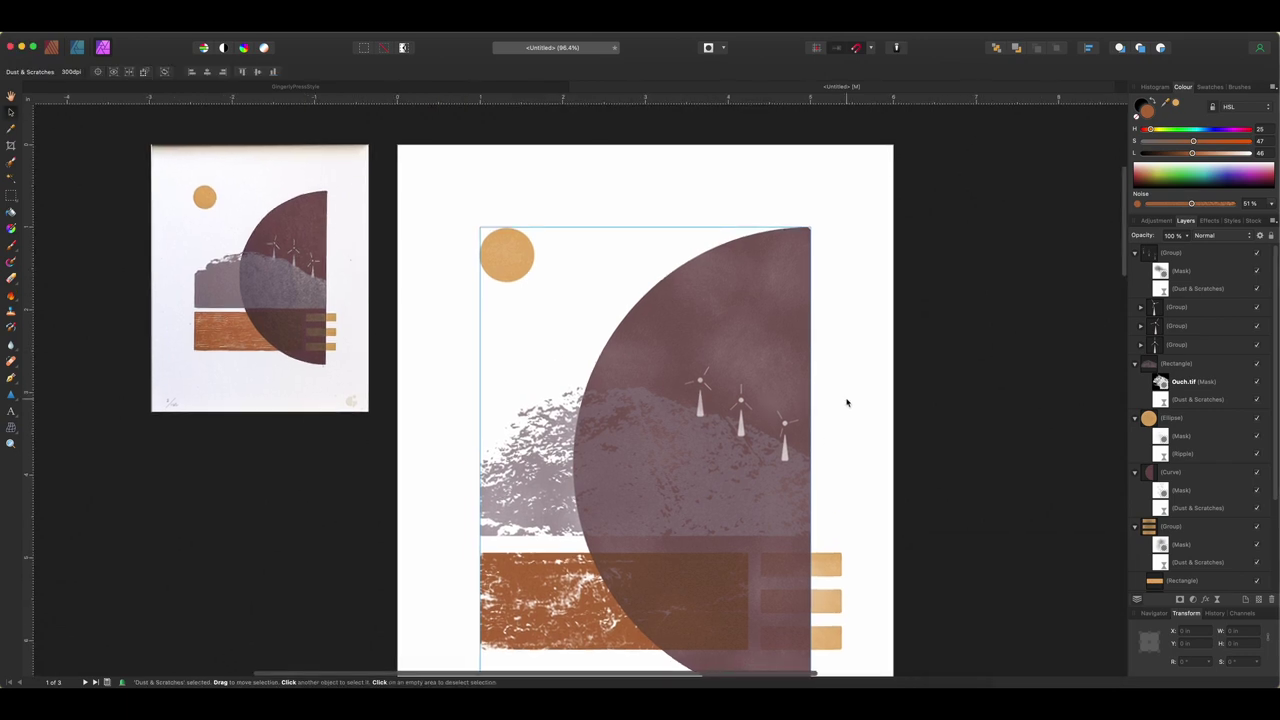